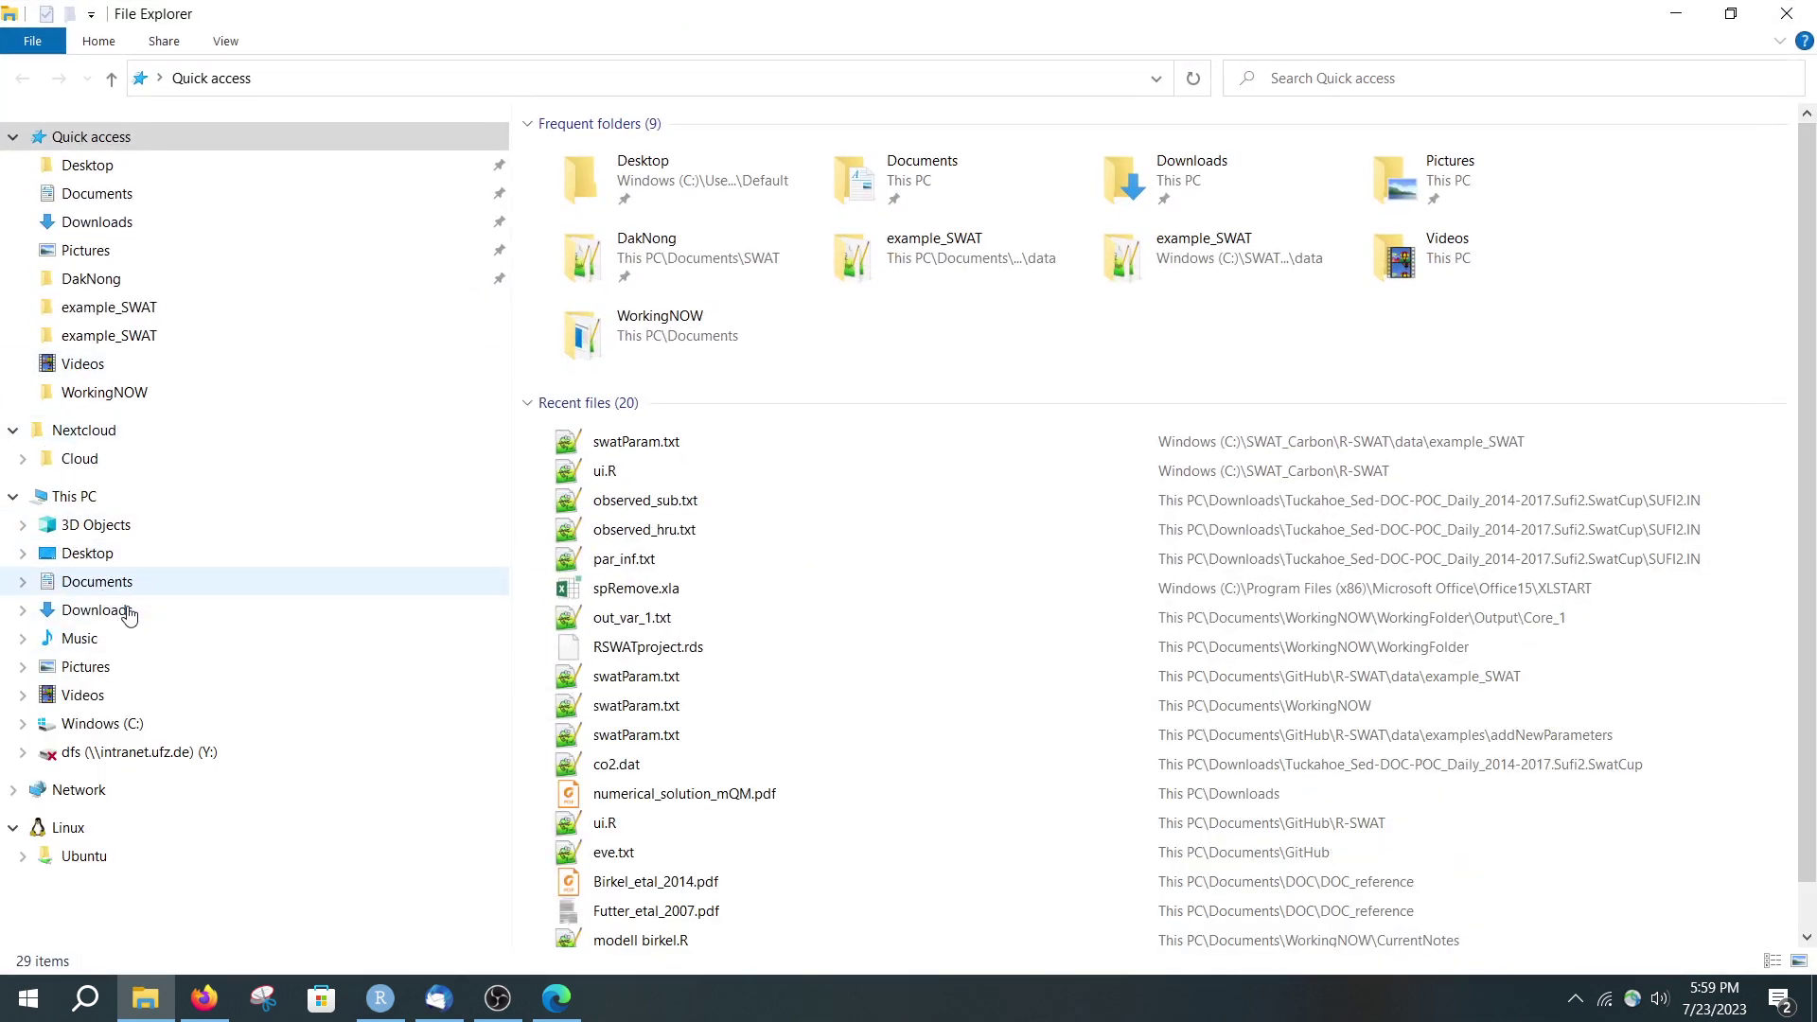
# Open the TxtInOut_SWAT_Carbon folder inside SWAT_Carbon on the Windows (C:) drive
pyautogui.click(149, 723)
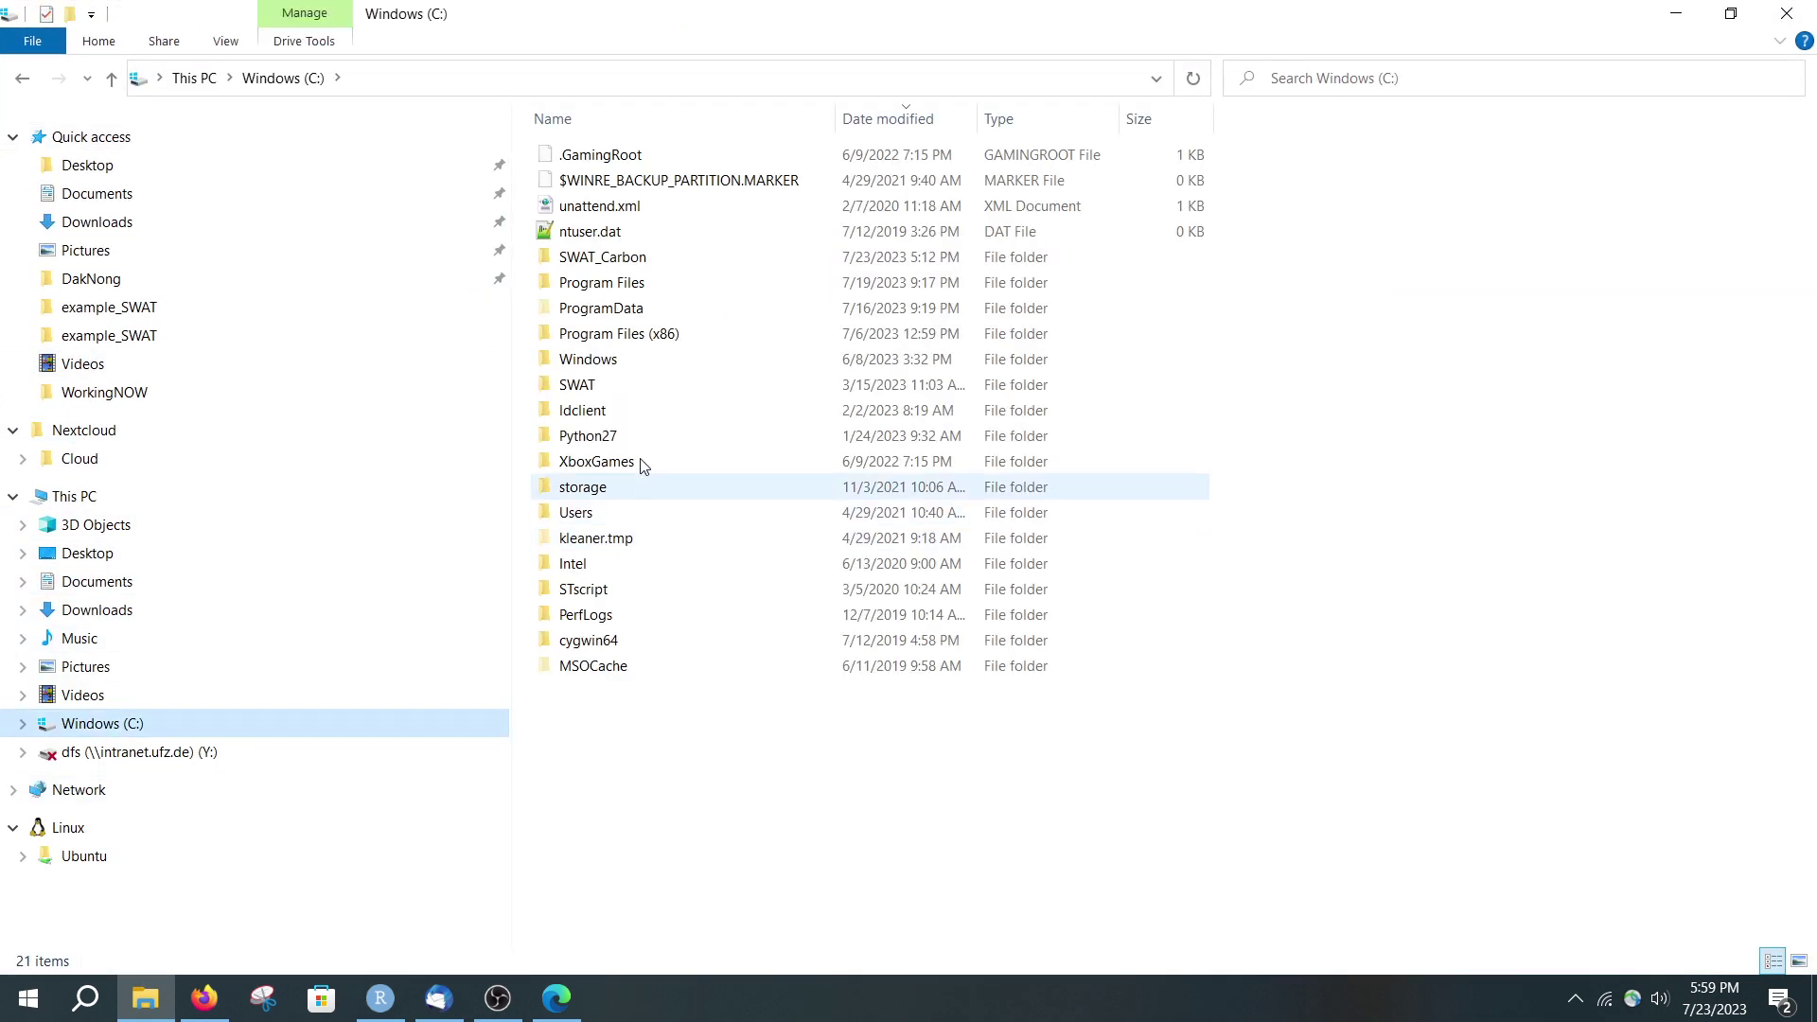
pyautogui.doubleClick(650, 257)
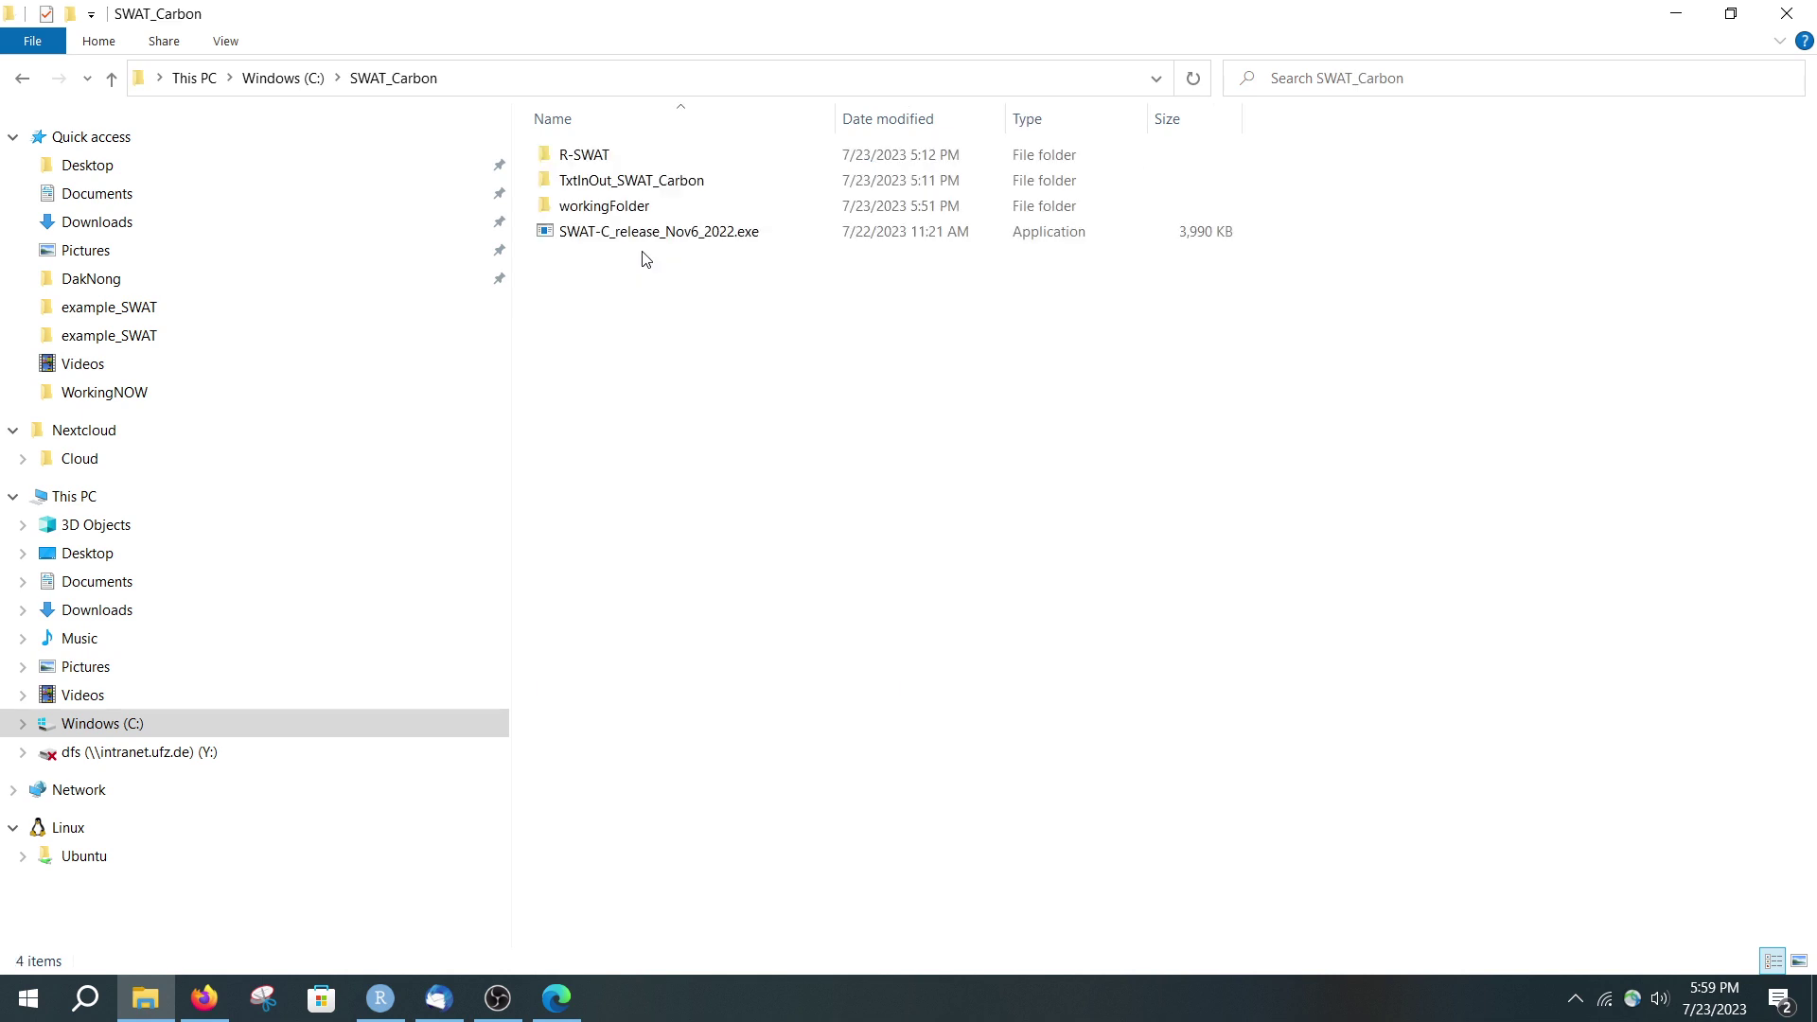
pyautogui.doubleClick(667, 182)
pyautogui.click(652, 393)
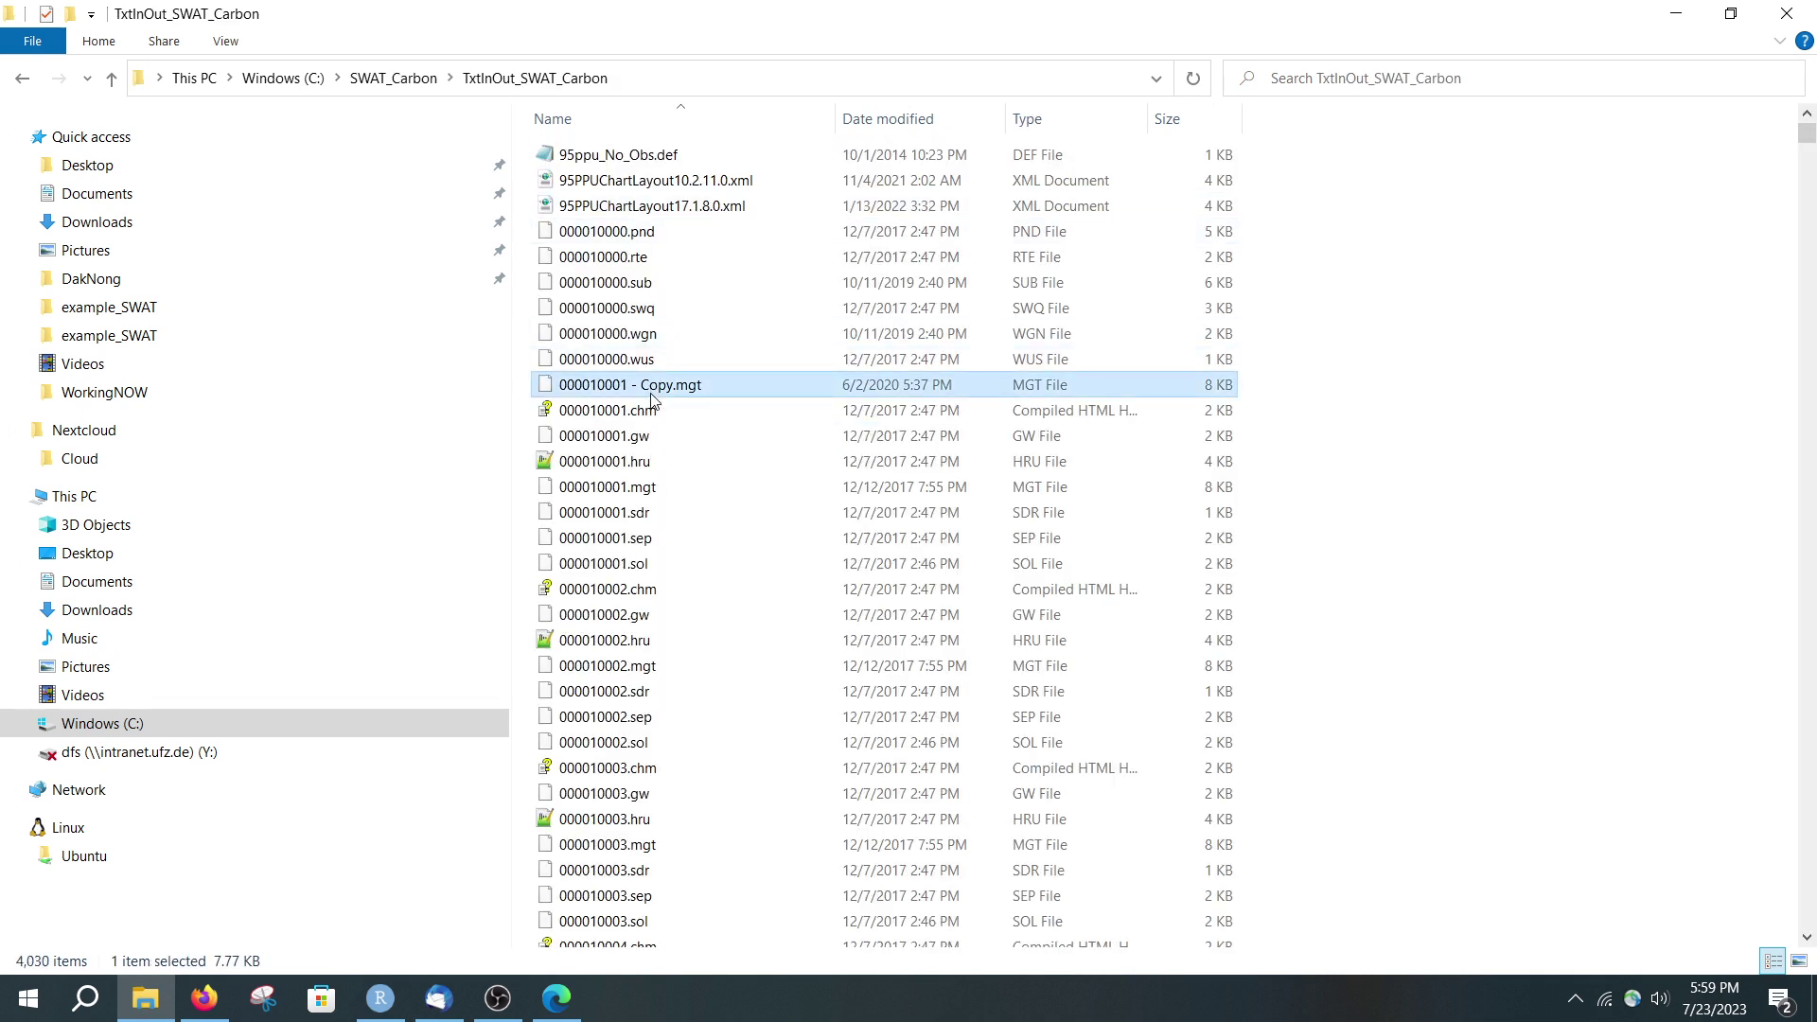
# Find basins_bottom.alg among the model input files and open it for editing in Notepad++
pyautogui.press('b')
pyautogui.press('Down')
pyautogui.press('Down')
pyautogui.press('Down')
pyautogui.press('Down')
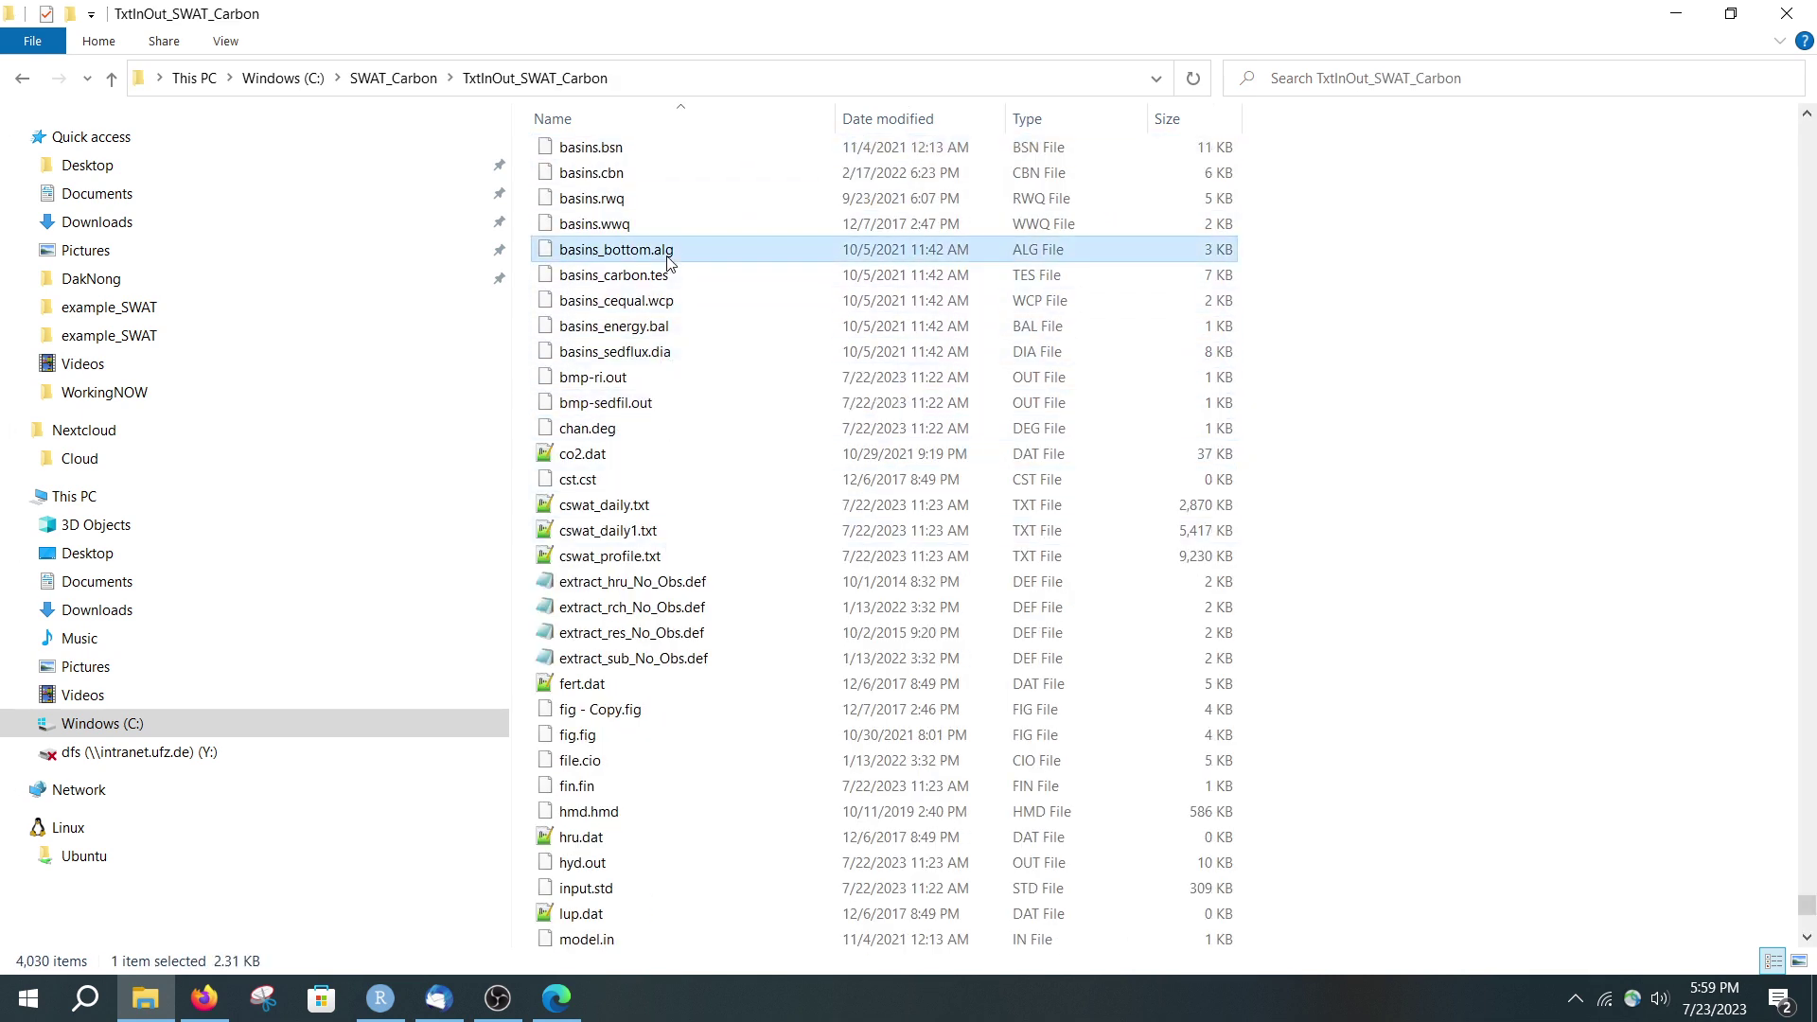
pyautogui.press('Down')
pyautogui.press('Down')
pyautogui.press('Up')
pyautogui.press('Up')
pyautogui.press('Down')
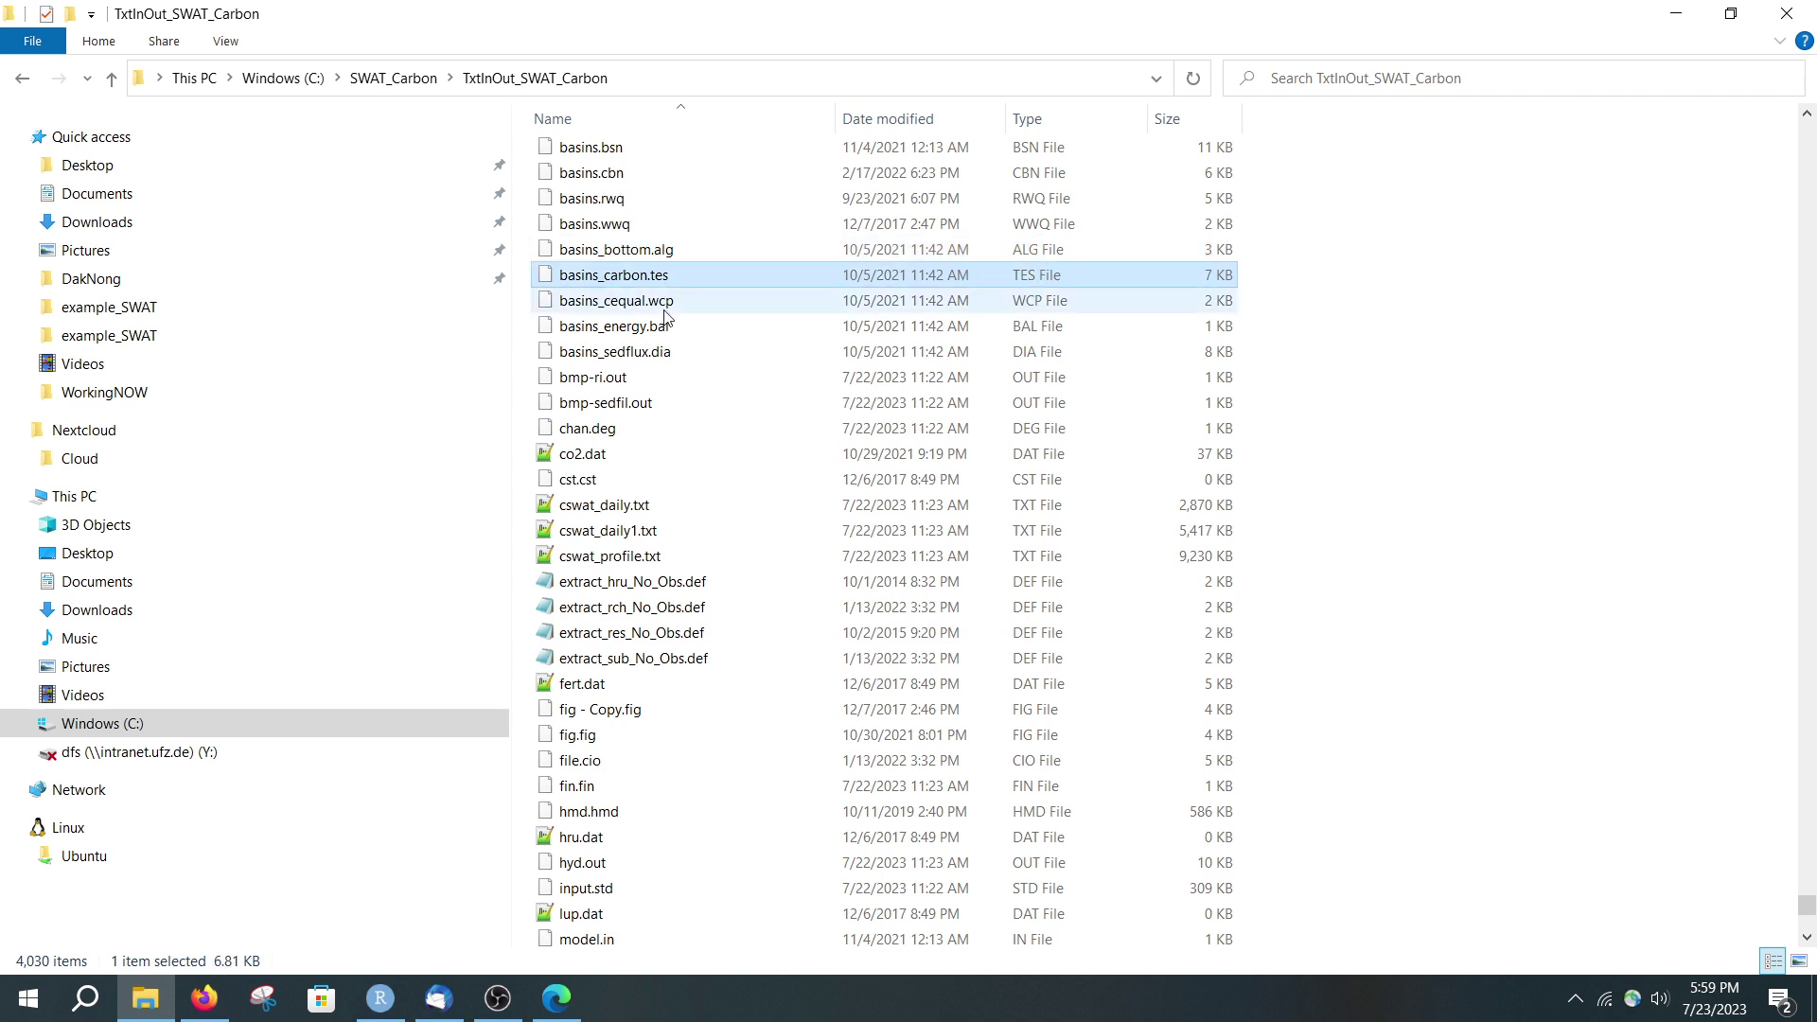
pyautogui.press('Down')
pyautogui.click(661, 261)
pyautogui.rightClick(661, 260)
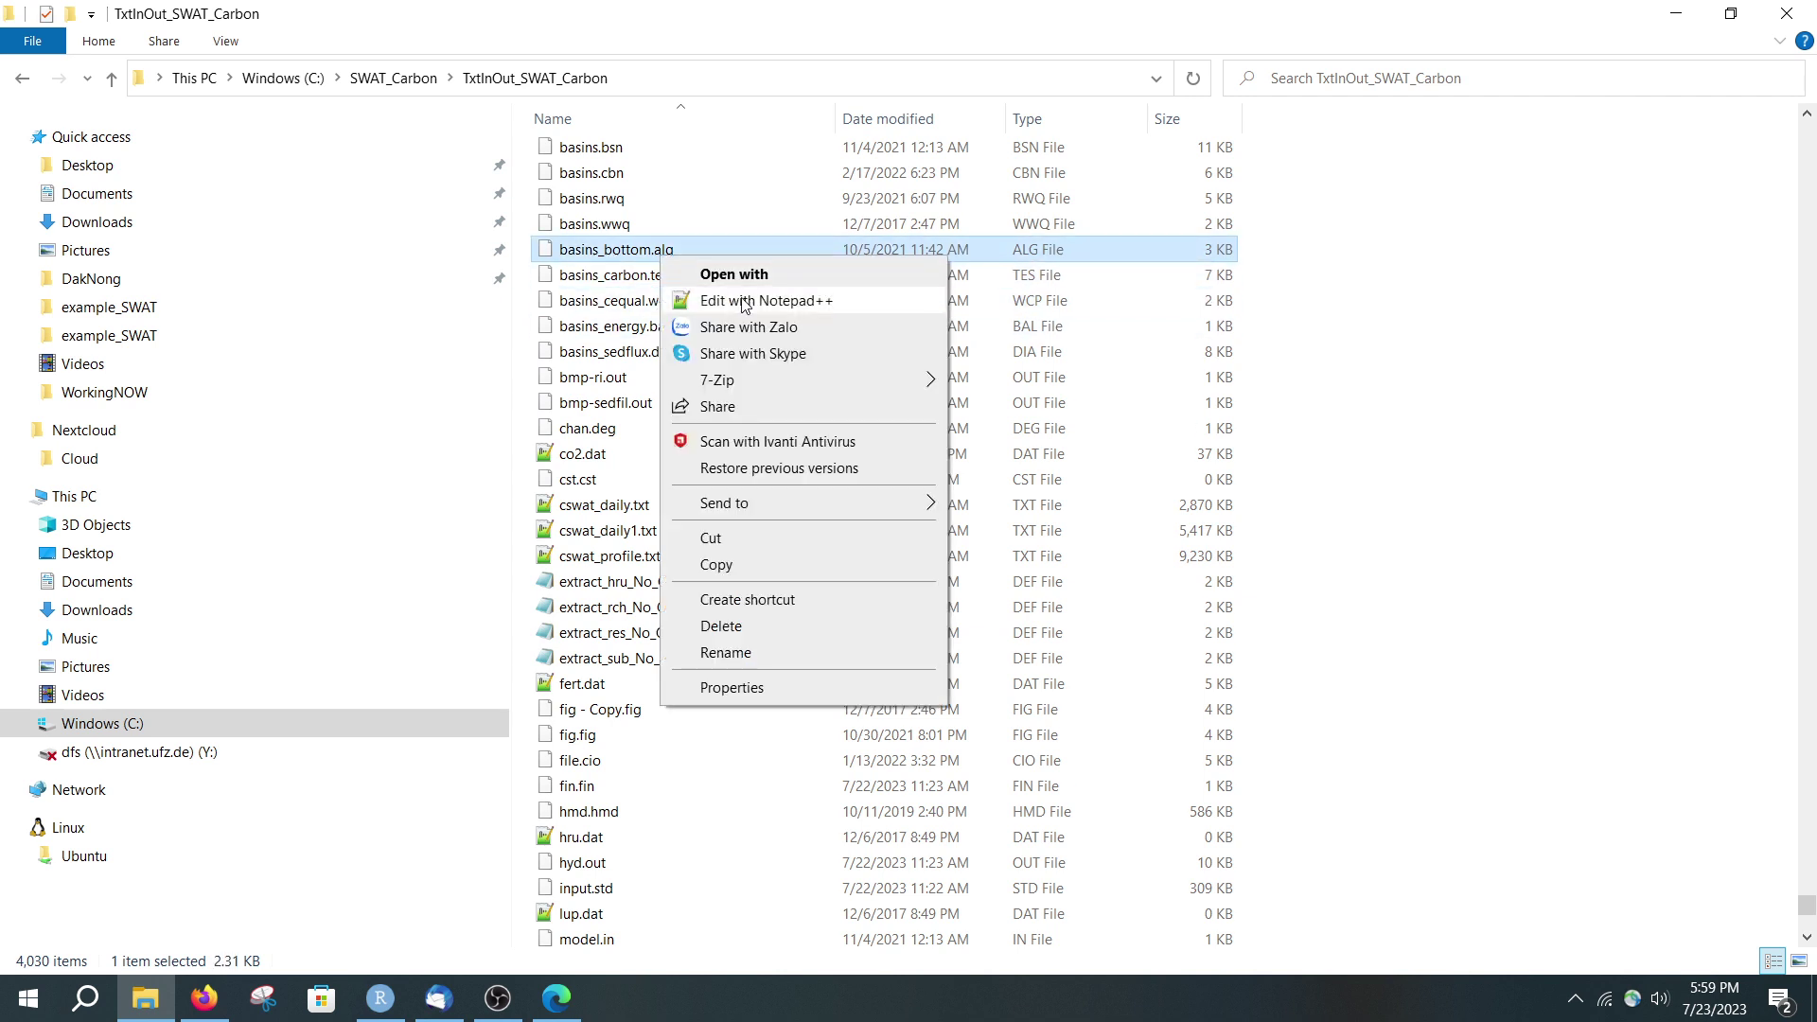
pyautogui.click(757, 301)
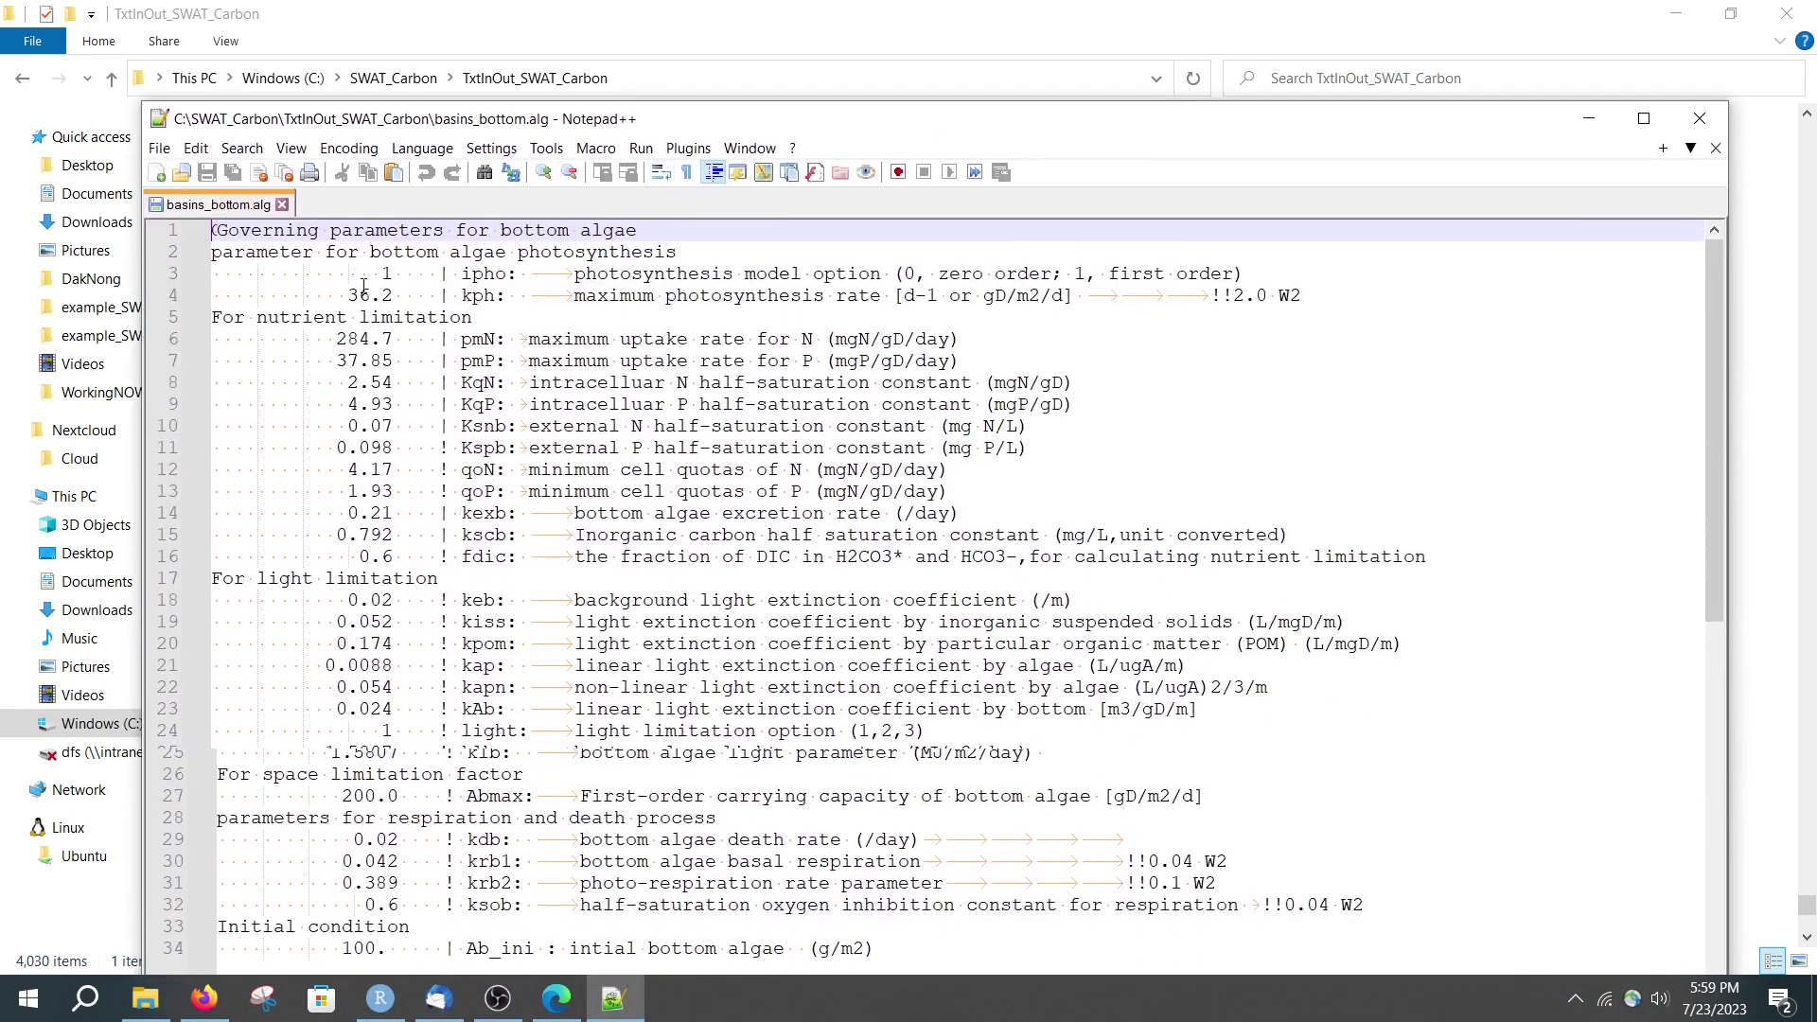
# Examine the bottom algae parameters in basins_bottom.alg, including the nutrient limitation entries
pyautogui.click(364, 289)
pyautogui.press('Down')
pyautogui.press('Down')
pyautogui.press('Down')
pyautogui.press('Down')
pyautogui.press('Down')
pyautogui.press('Down')
pyautogui.press('Down')
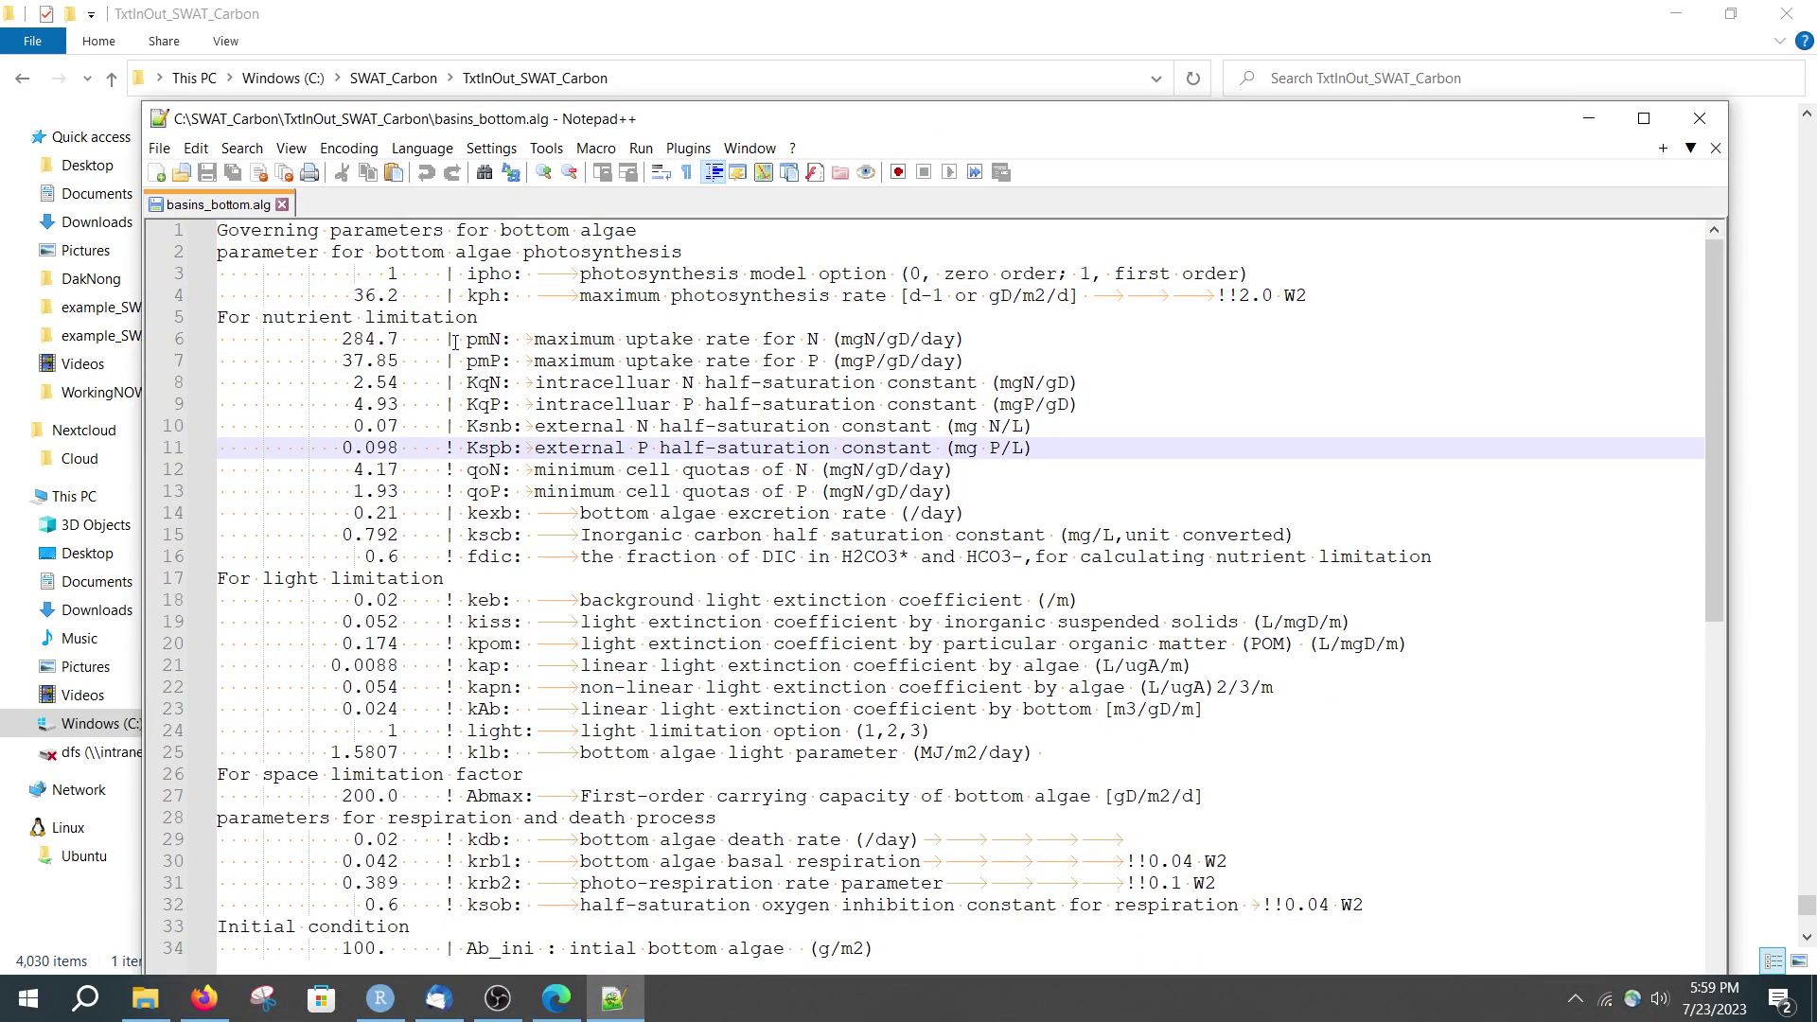
pyautogui.click(377, 339)
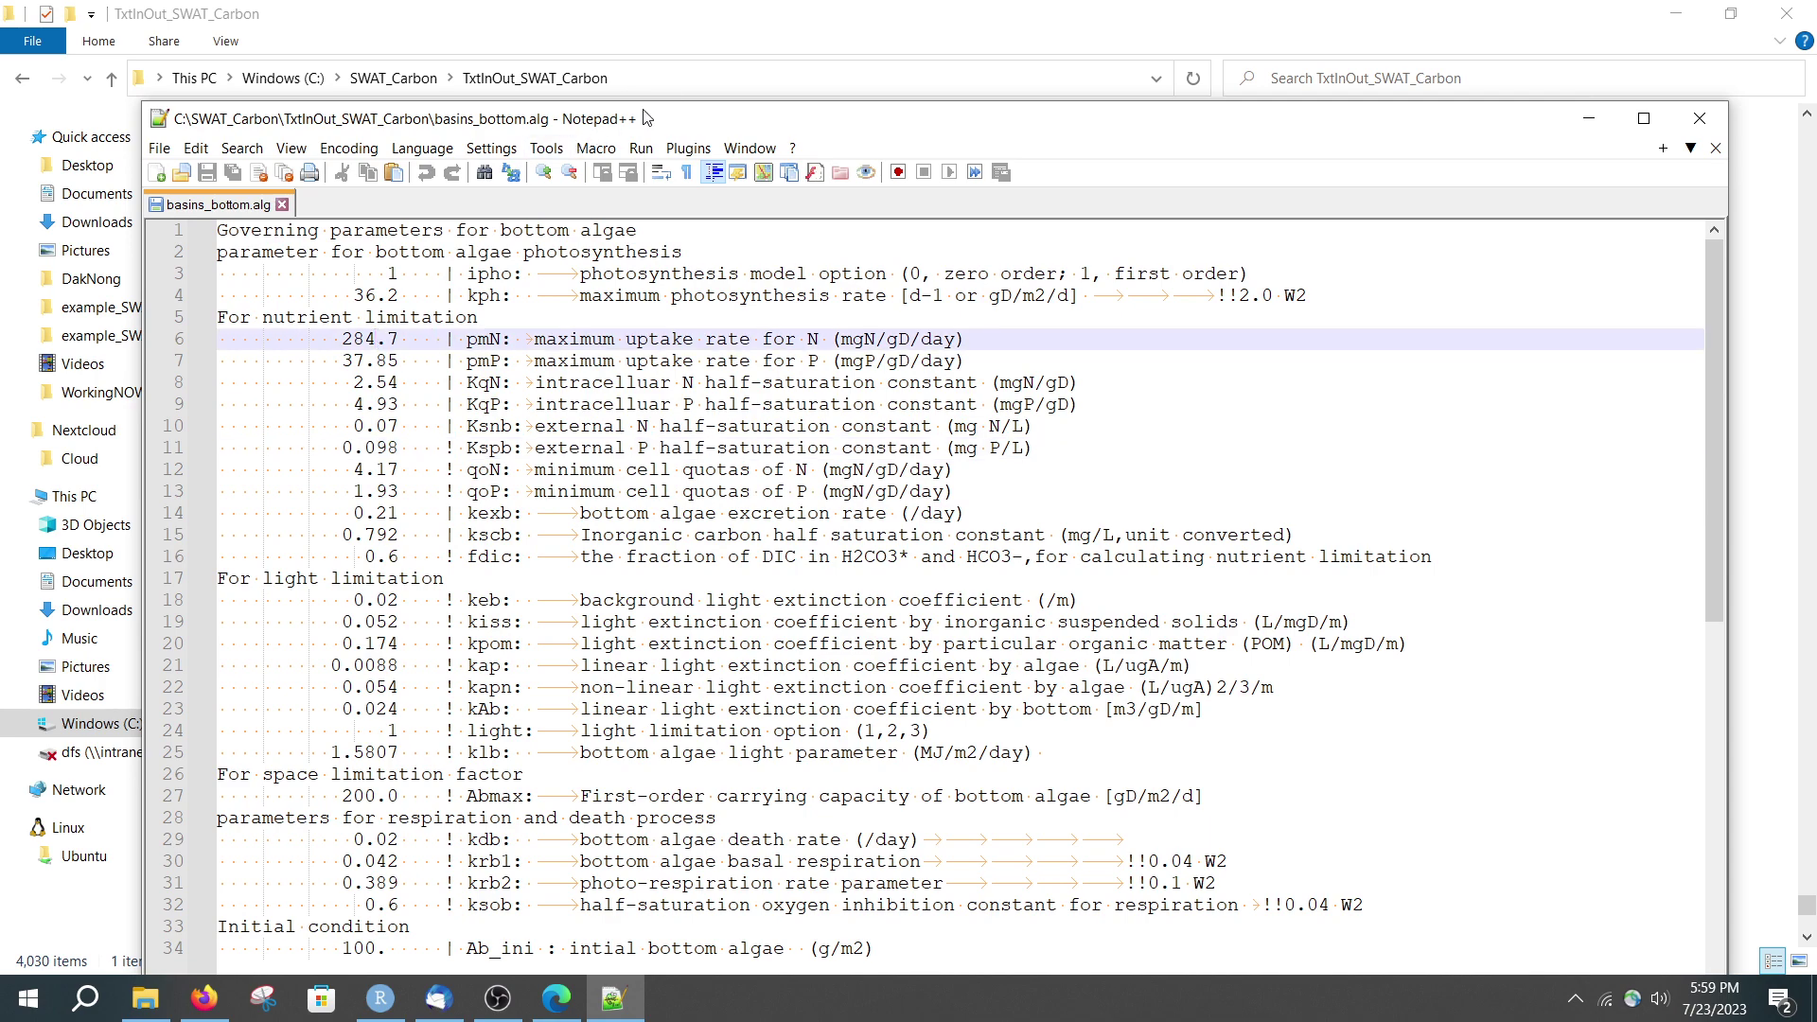
# Tile the Notepad++ and TxtInOut_SWAT_Carbon folder windows side by side and go up to the SWAT_Carbon folder
pyautogui.press('super+Right')
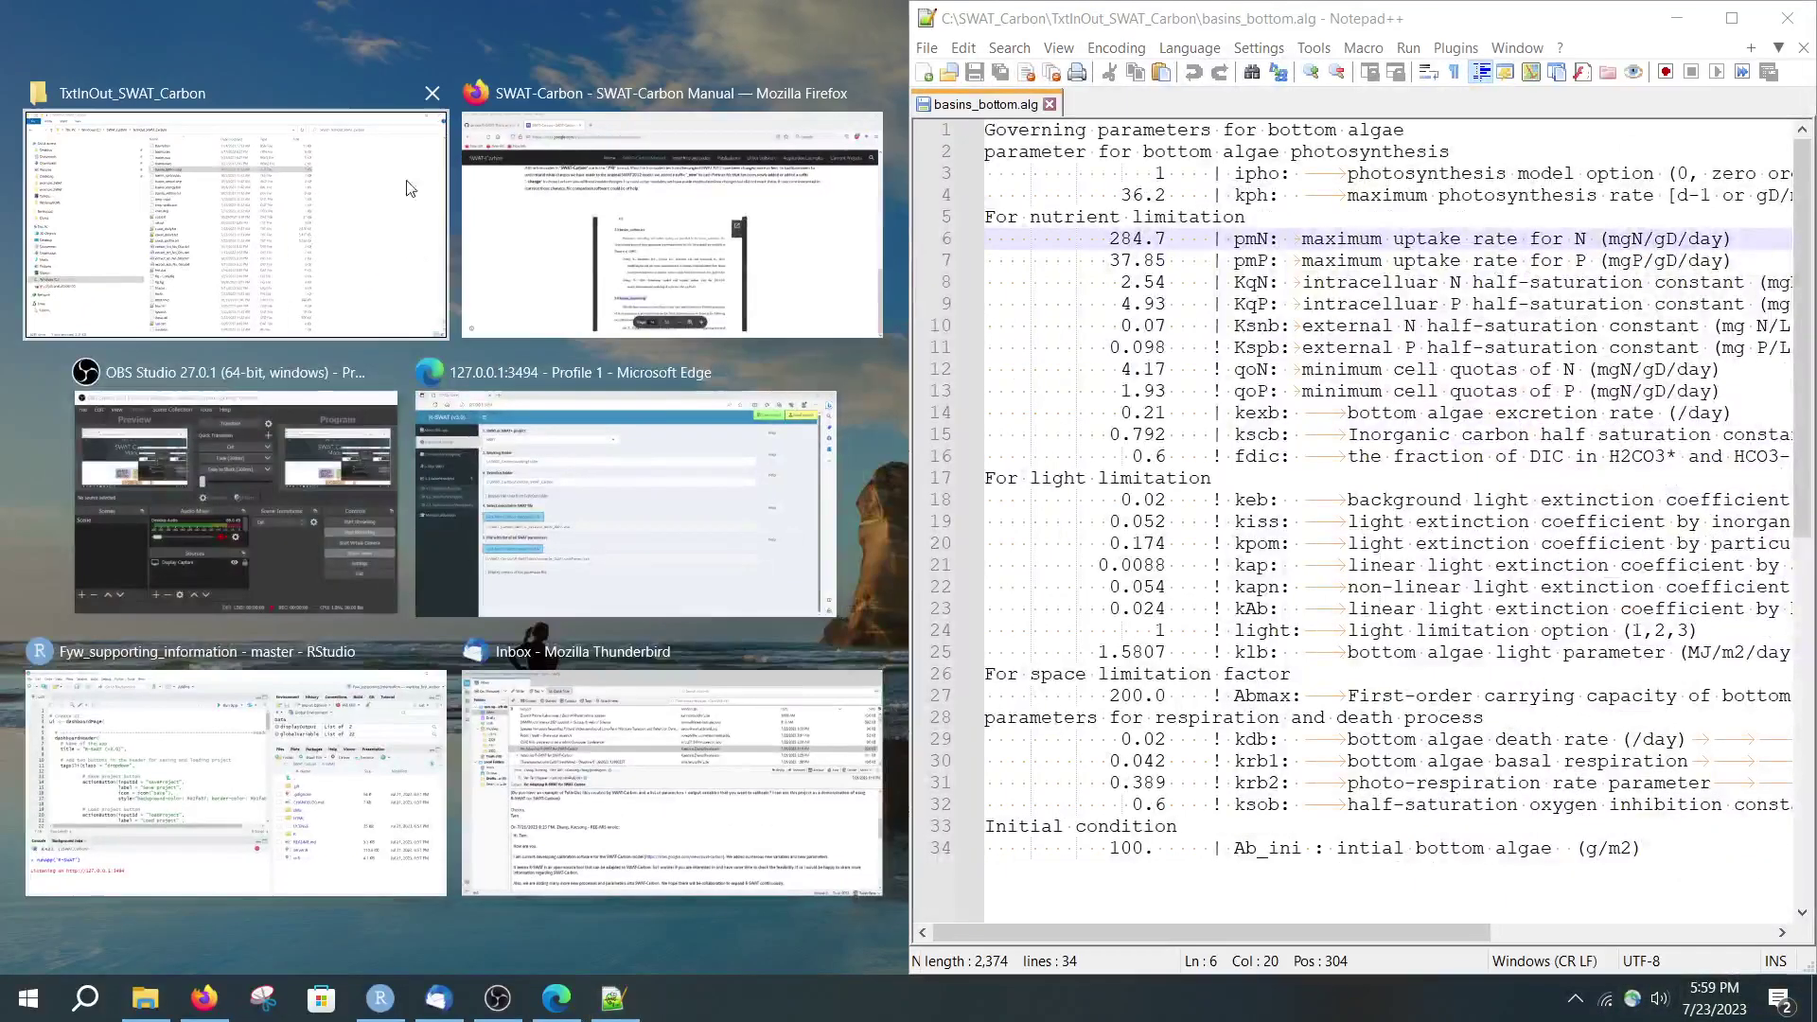
pyautogui.click(189, 90)
pyautogui.click(192, 85)
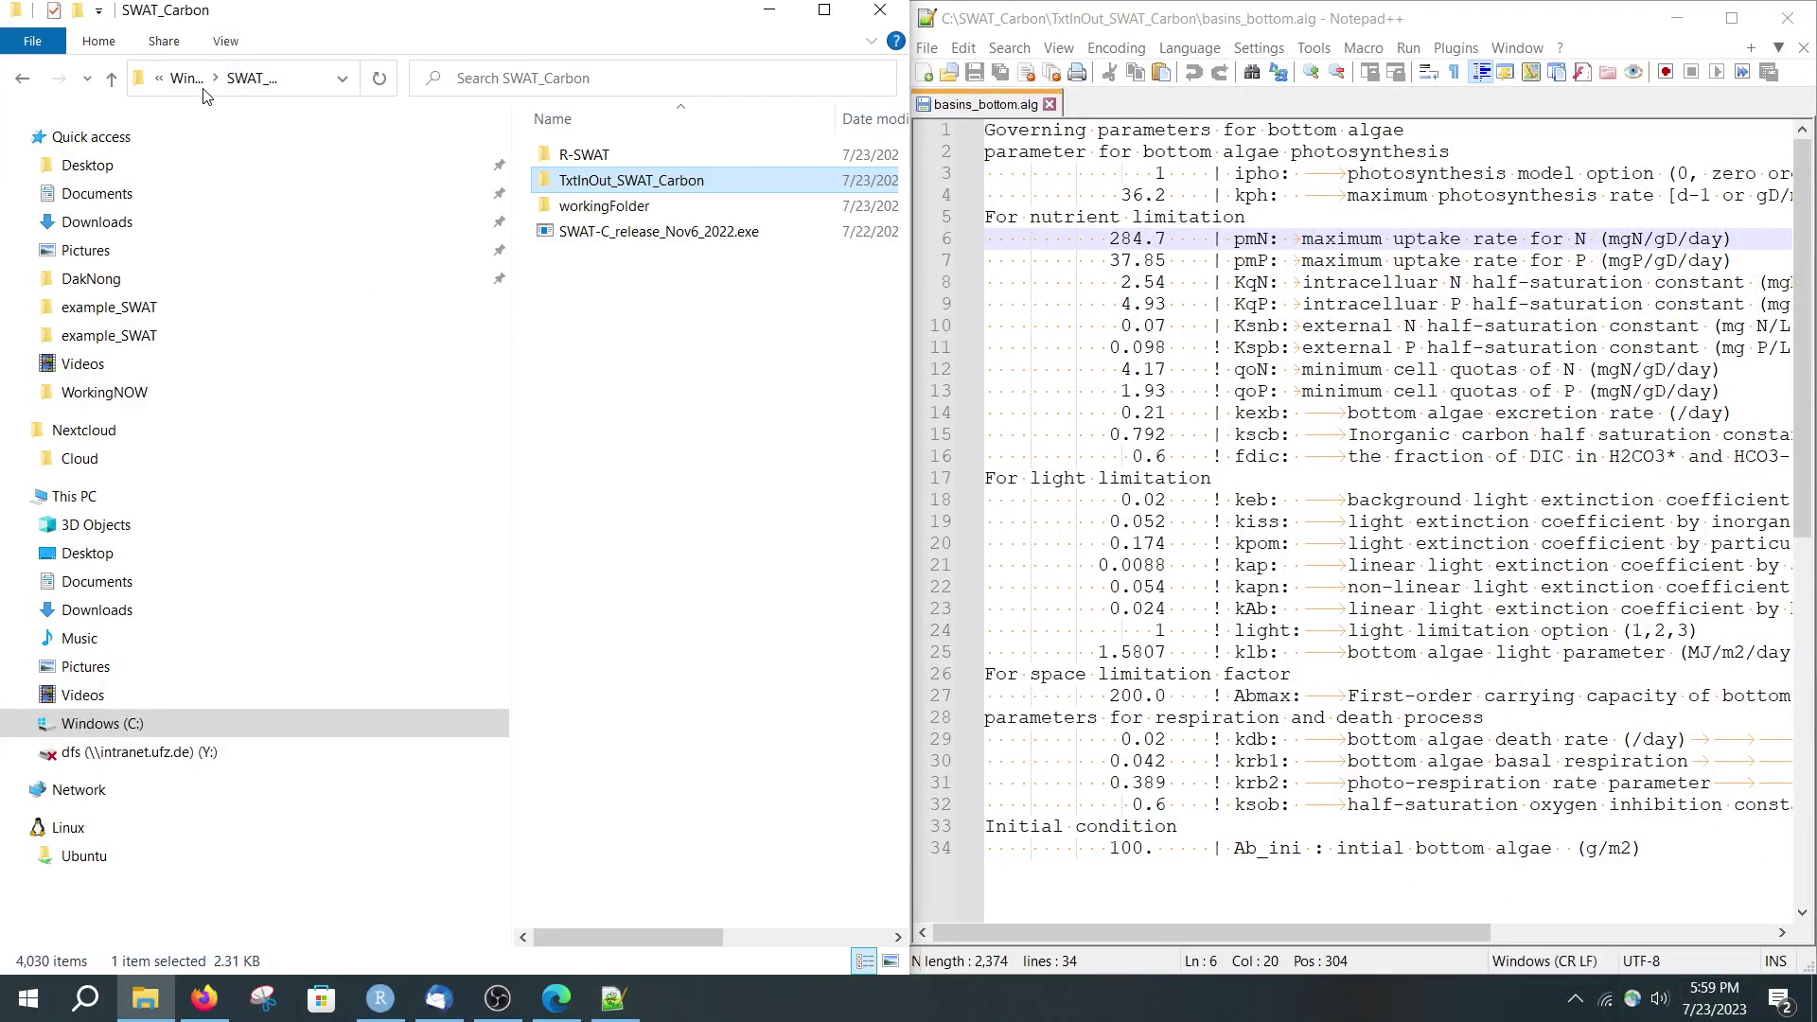
# Open swatParam.txt from the R-SWAT\data\example_SWAT folder
pyautogui.doubleClick(593, 159)
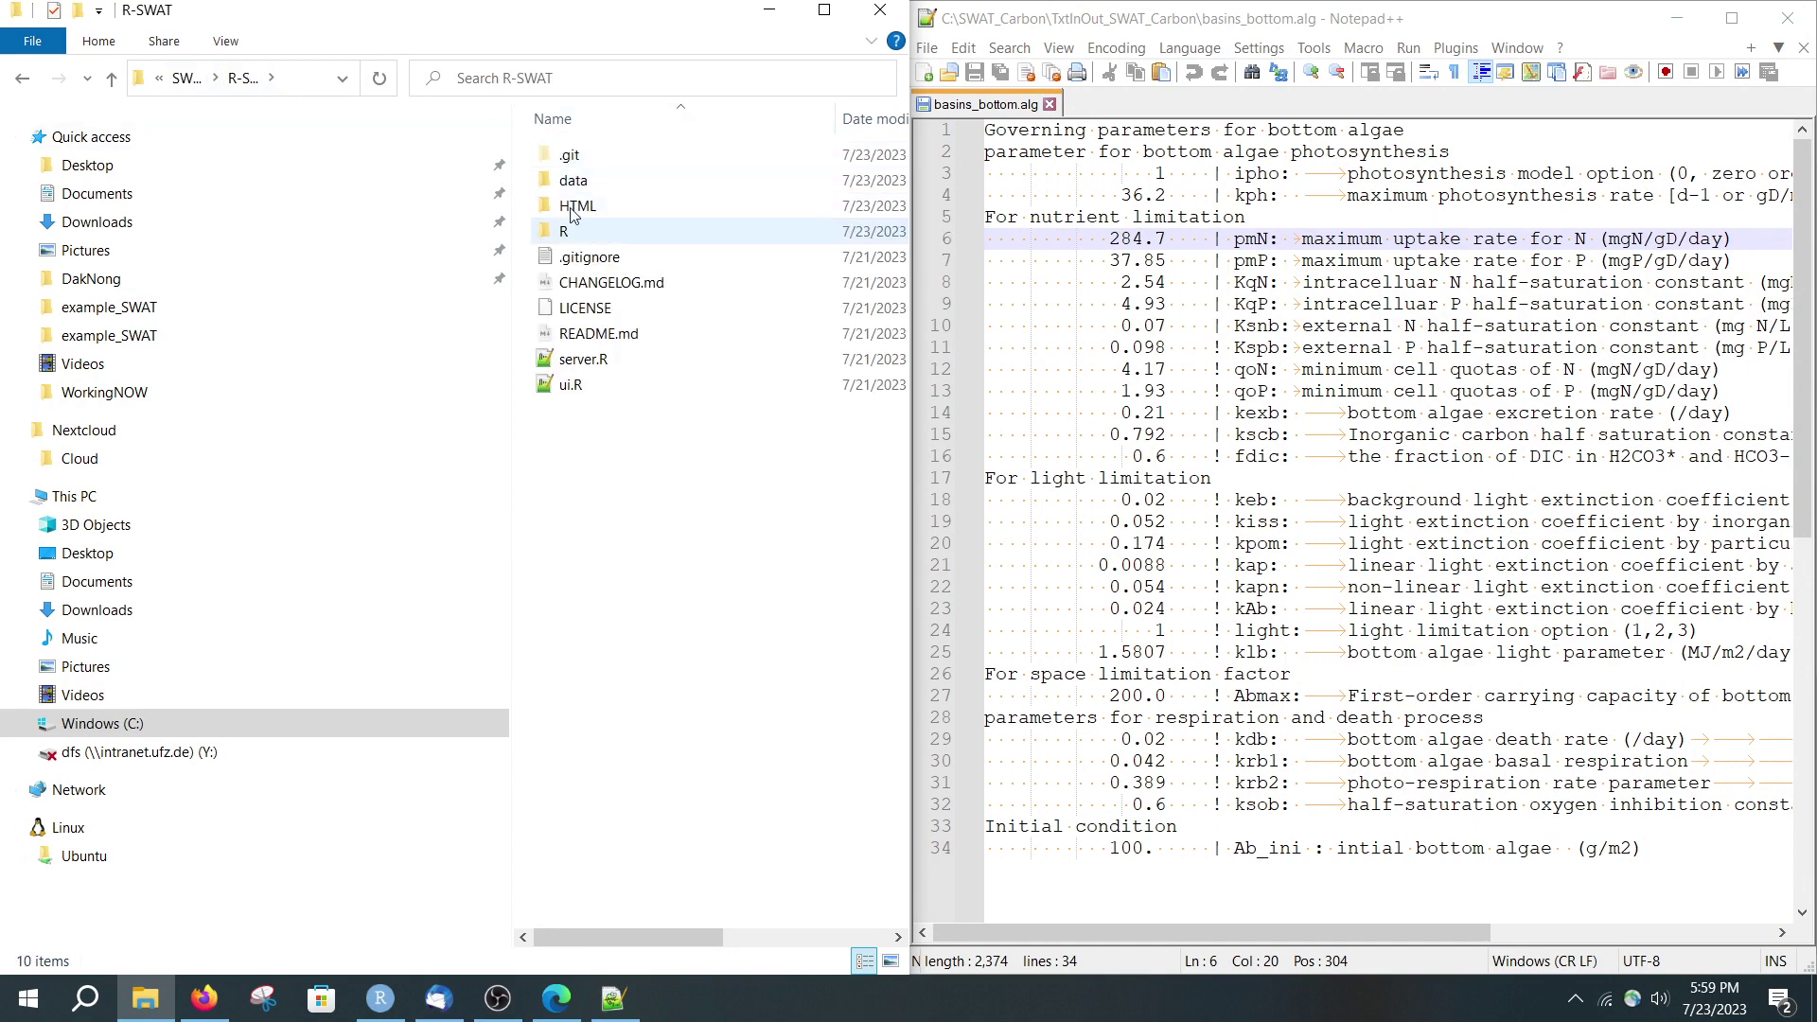
pyautogui.click(594, 183)
pyautogui.doubleClick(593, 183)
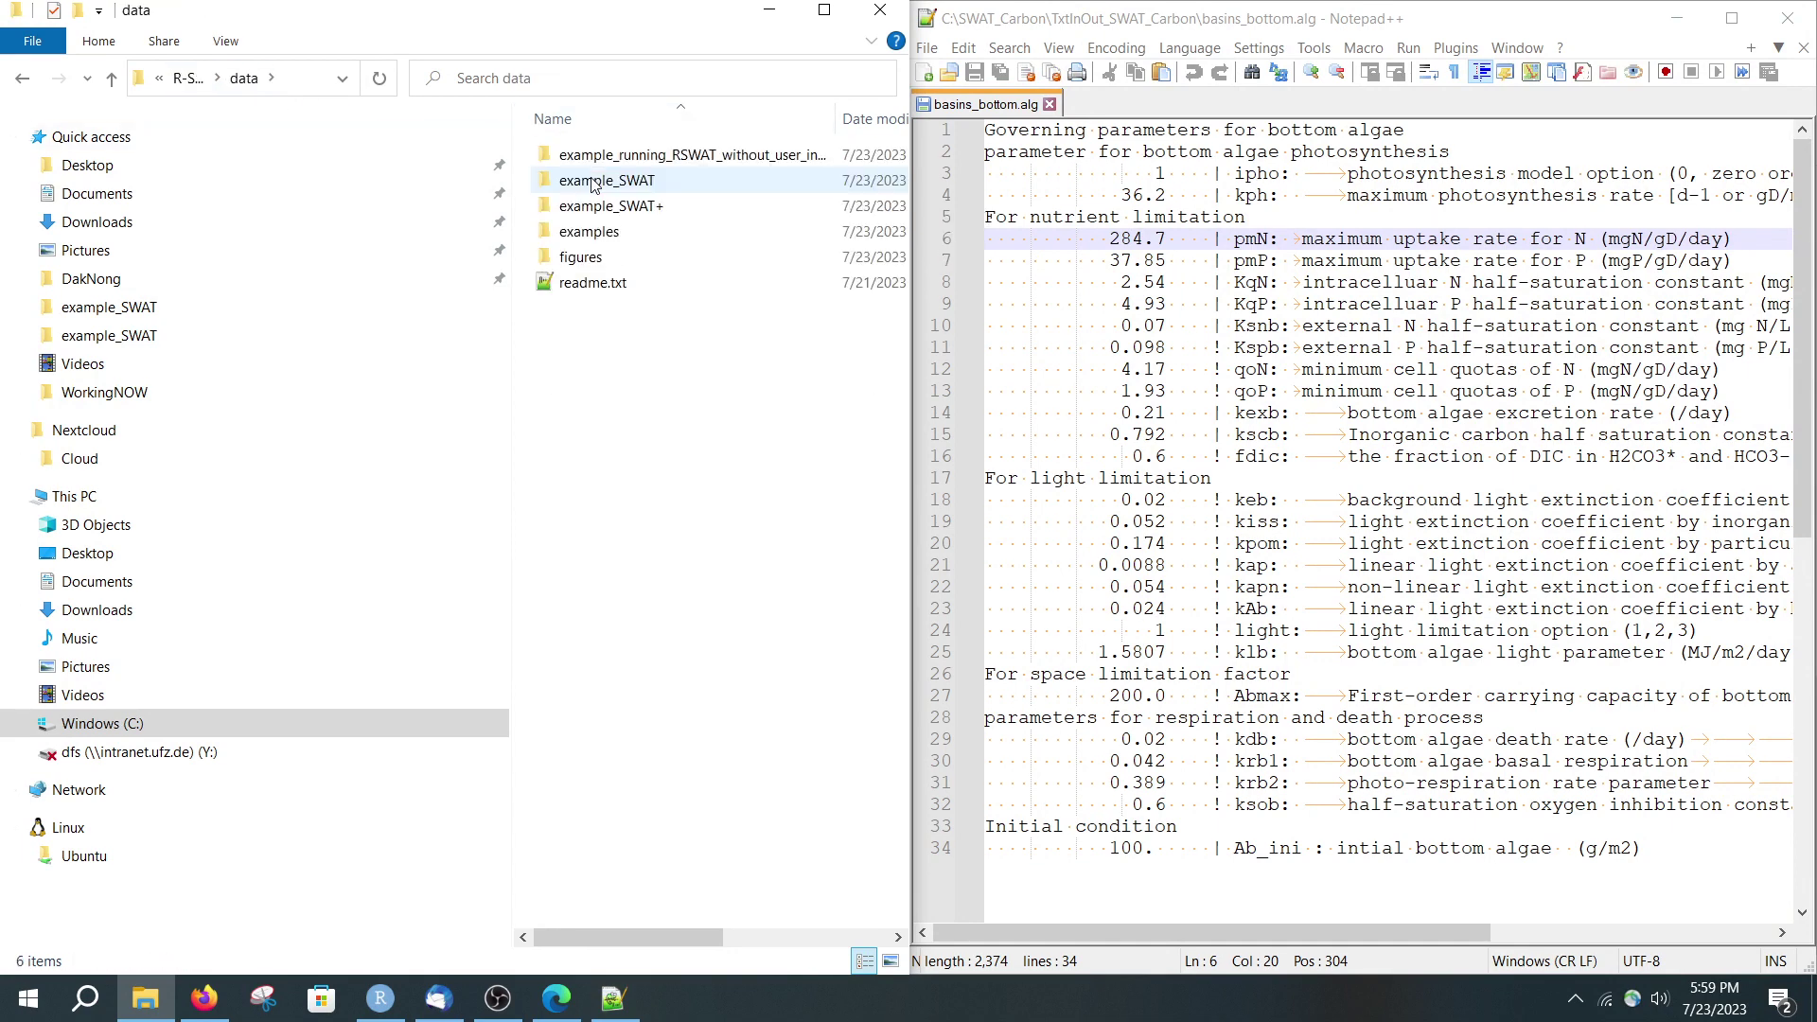
pyautogui.doubleClick(596, 184)
pyautogui.doubleClick(603, 207)
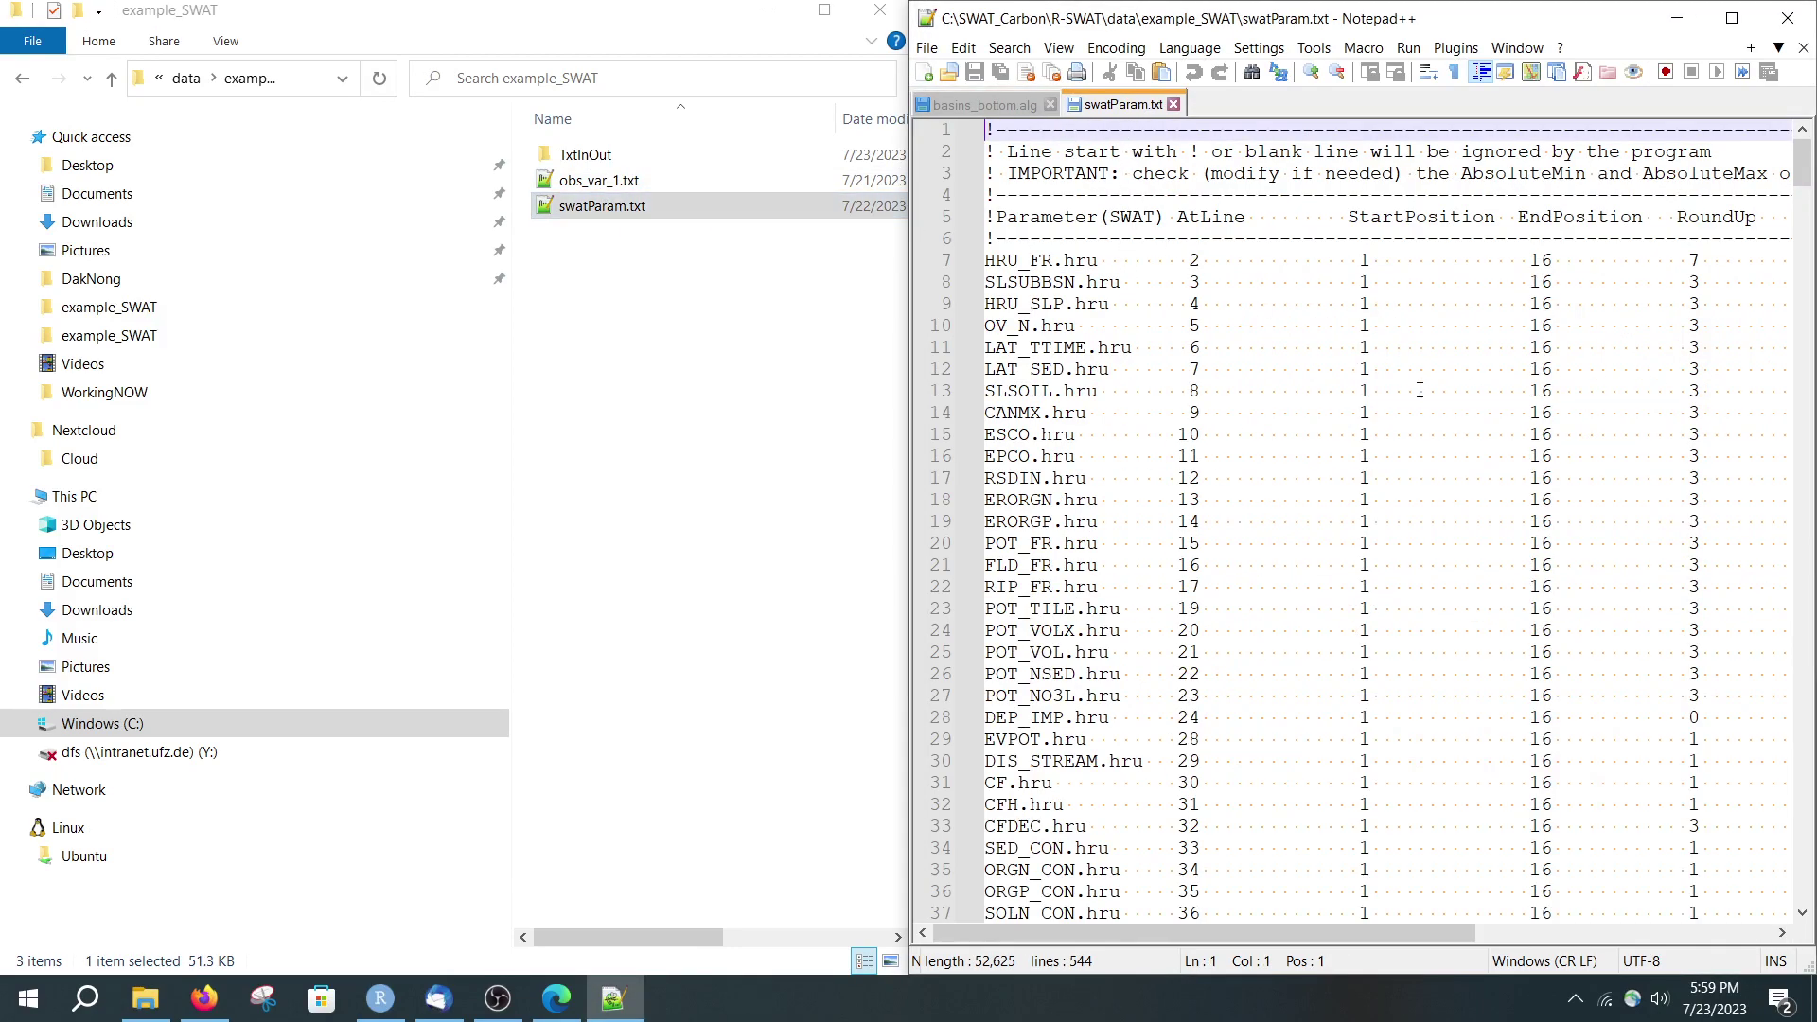
# Maximize the editor and locate the basins_bottom.alg section of the SWAT-Carbon parameters in swatParam.txt
pyautogui.moveTo(1801, 166); pyautogui.dragTo(1808, 613)
pyautogui.click(1733, 18)
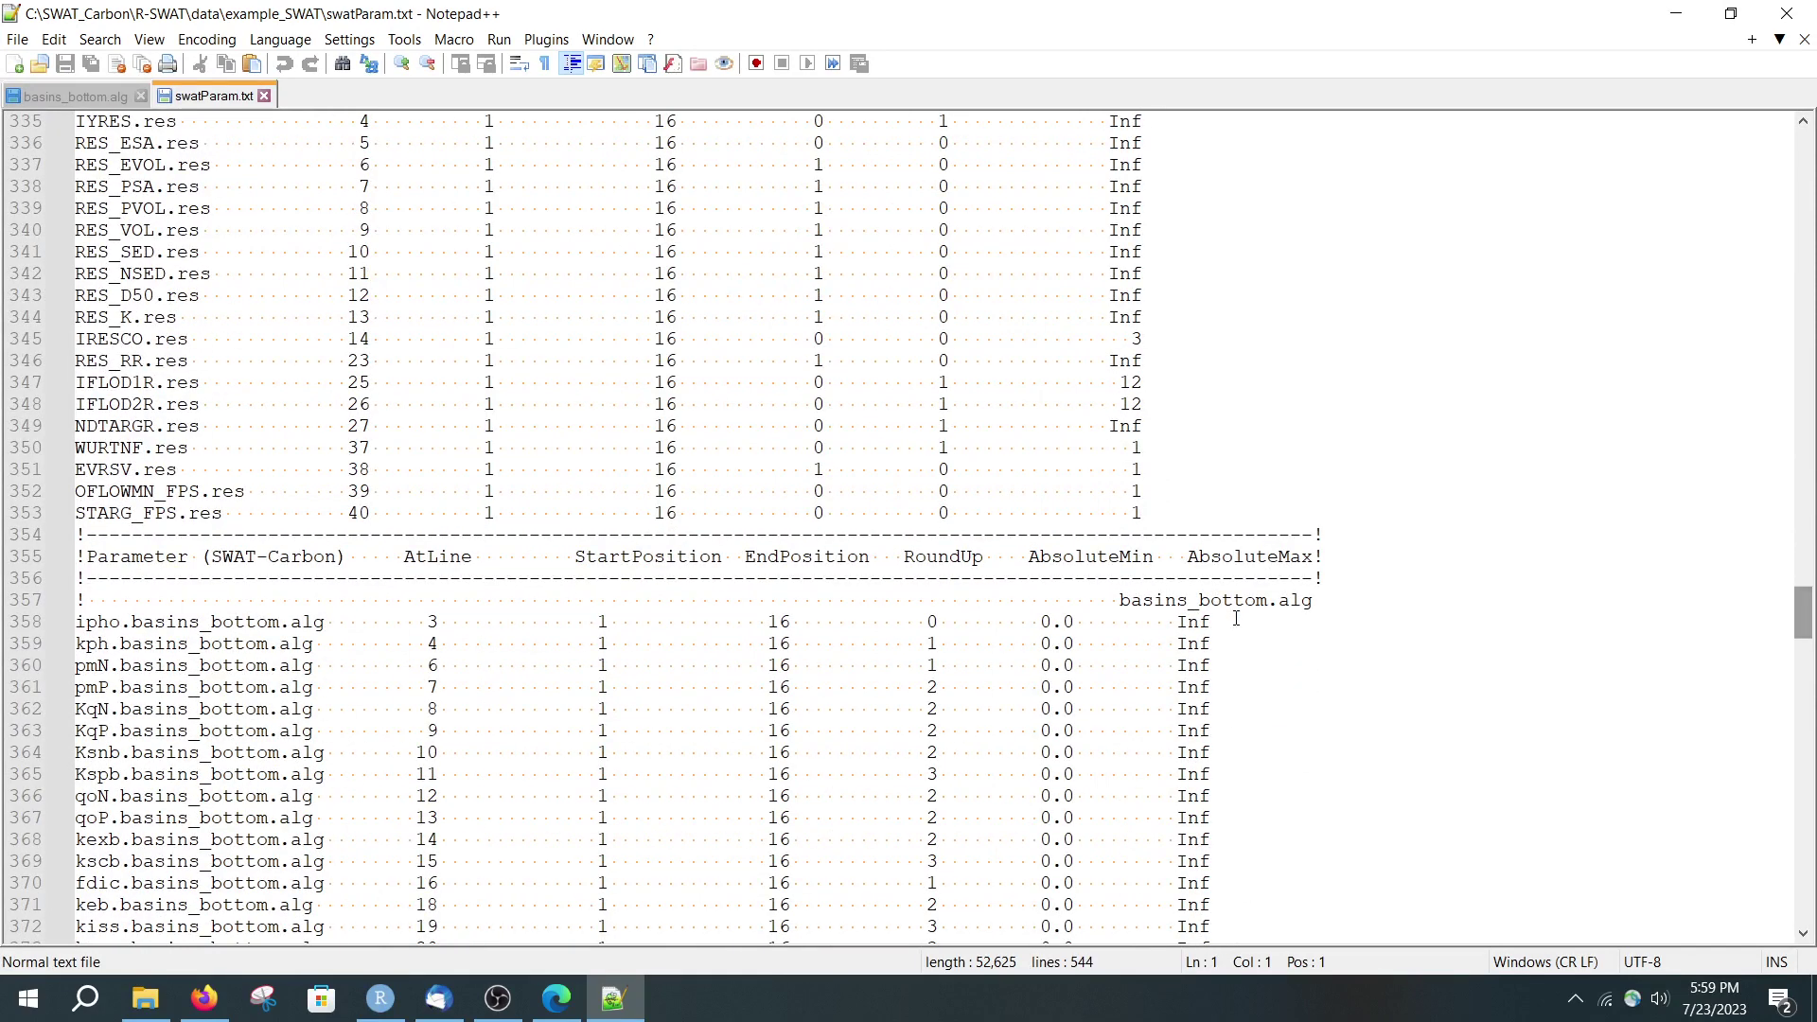
pyautogui.moveTo(1111, 599); pyautogui.dragTo(1315, 600)
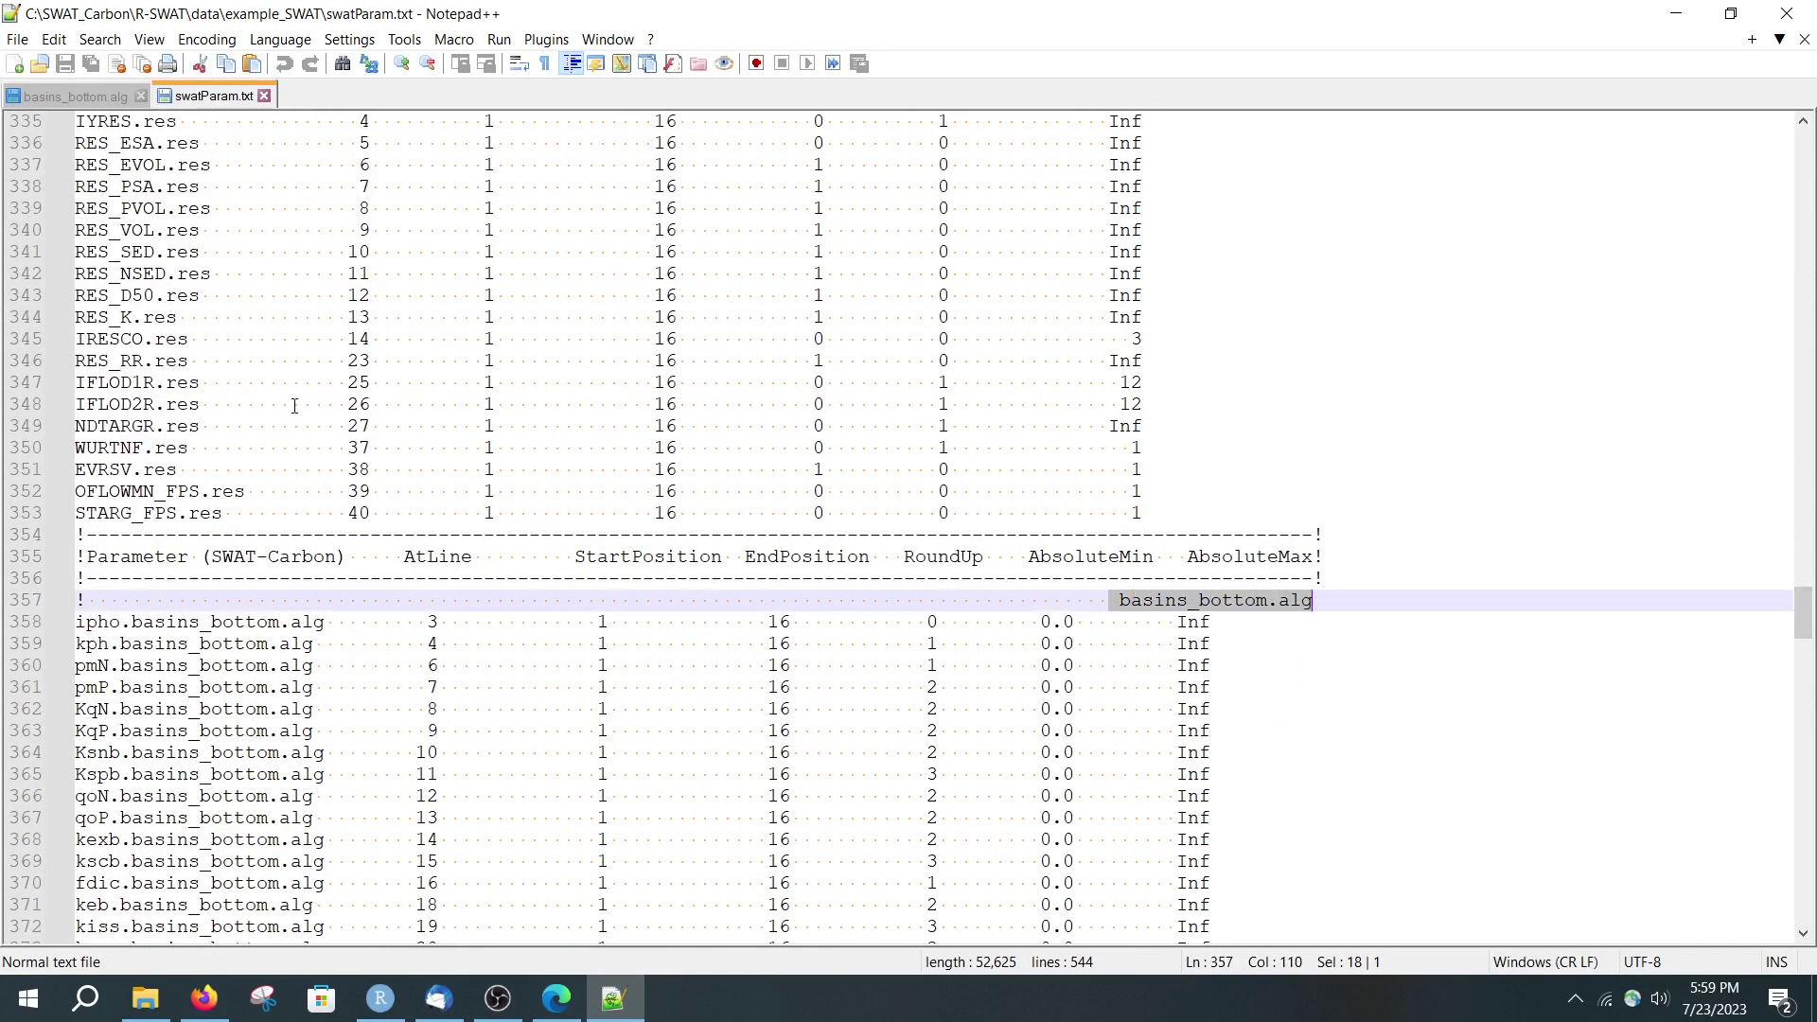
# Compare the ipho parameter name in swatParam.txt with its entry in basins_bottom.alg
pyautogui.doubleClick(116, 622)
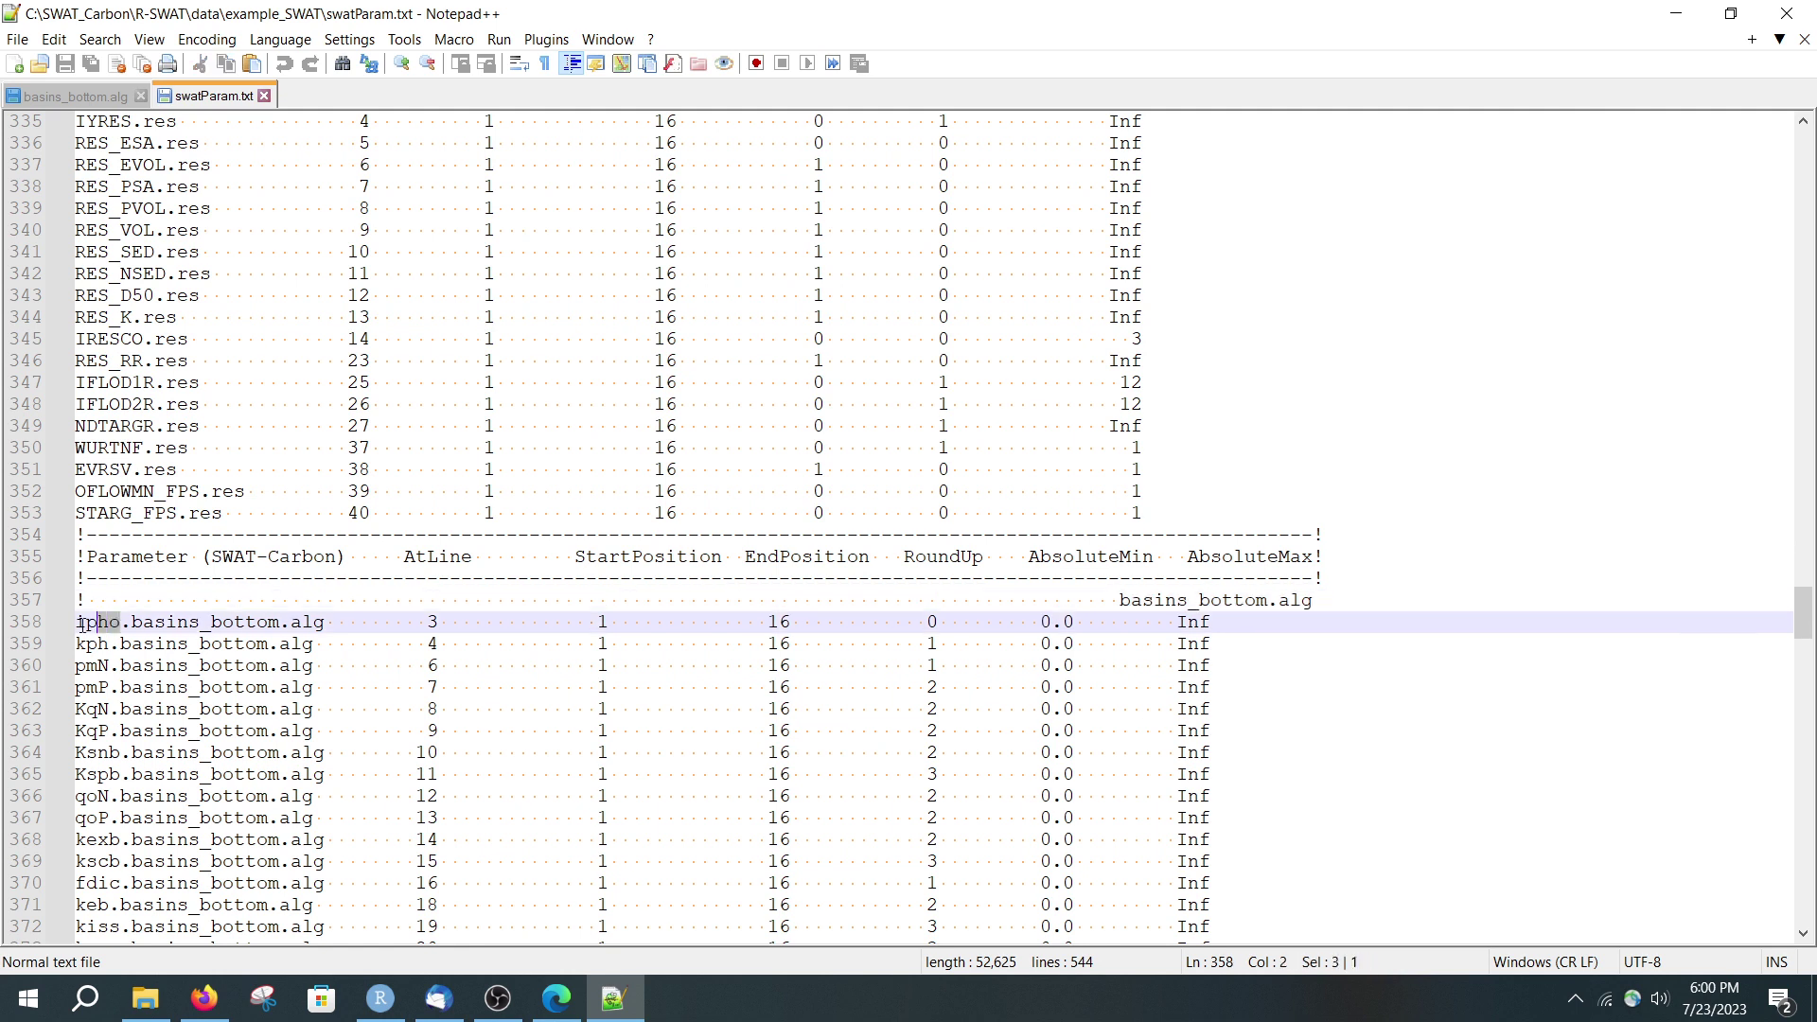
pyautogui.click(130, 622)
pyautogui.click(104, 100)
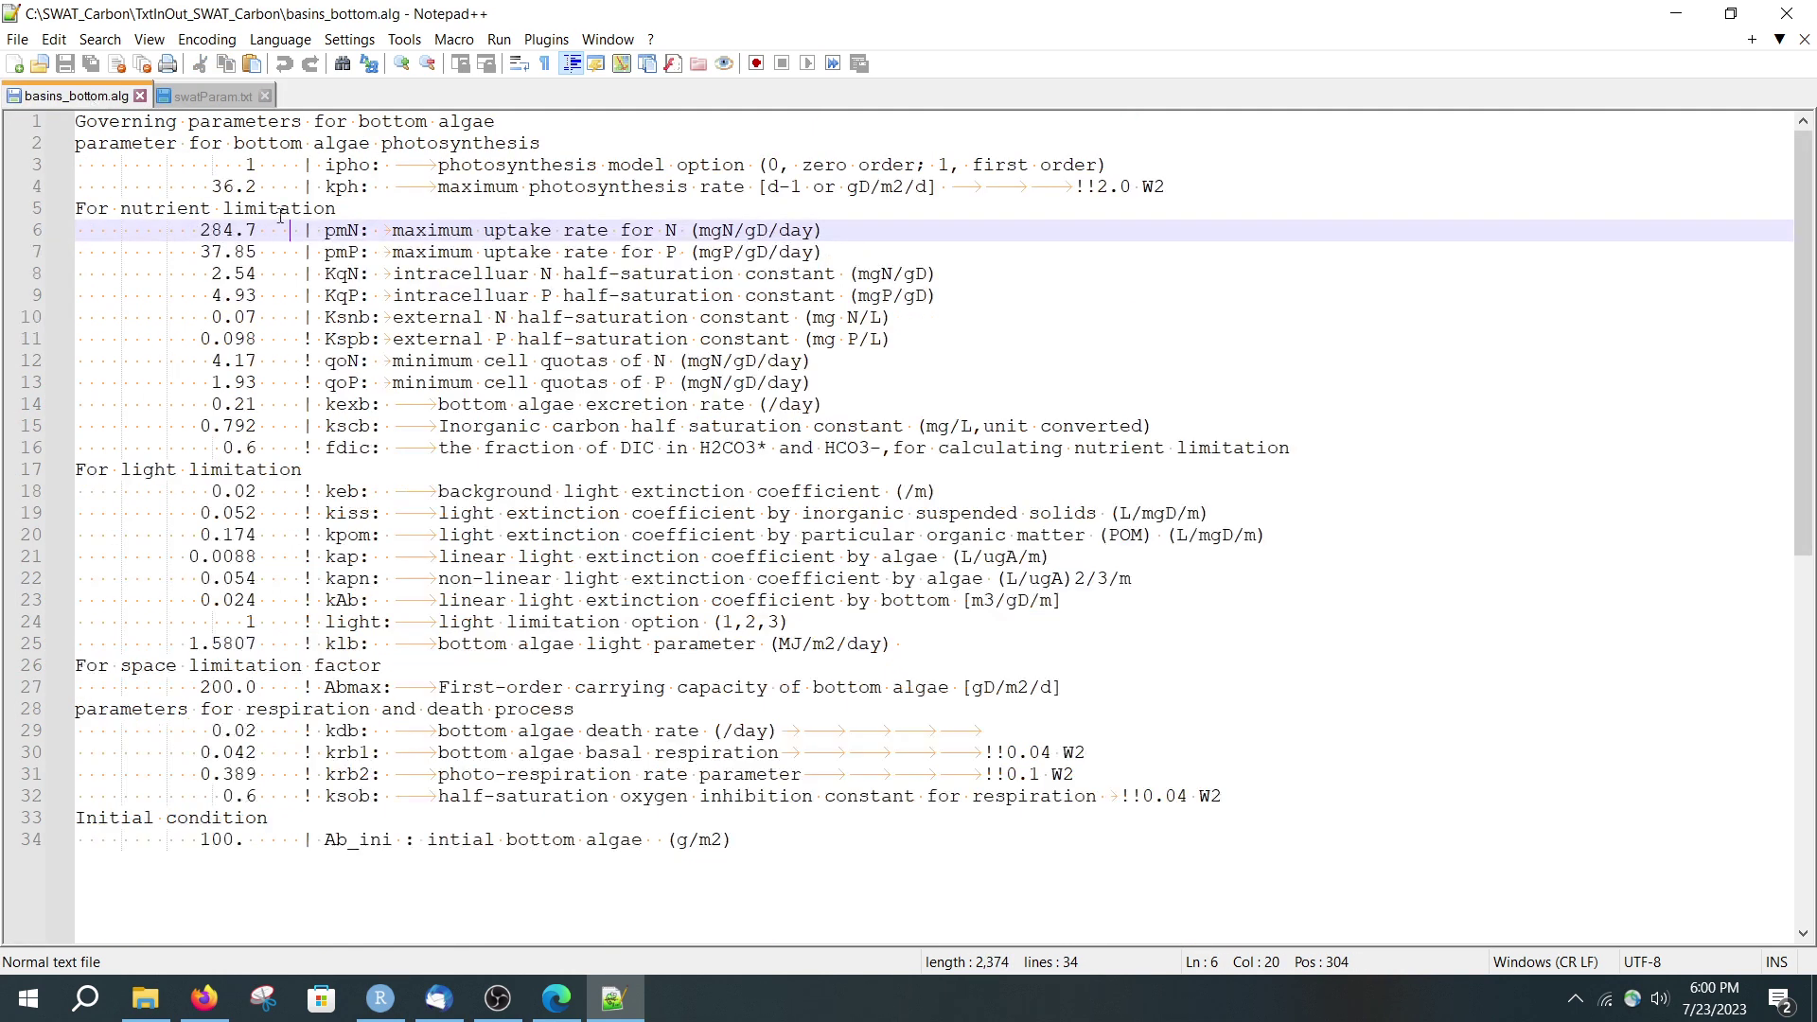
pyautogui.doubleClick(340, 166)
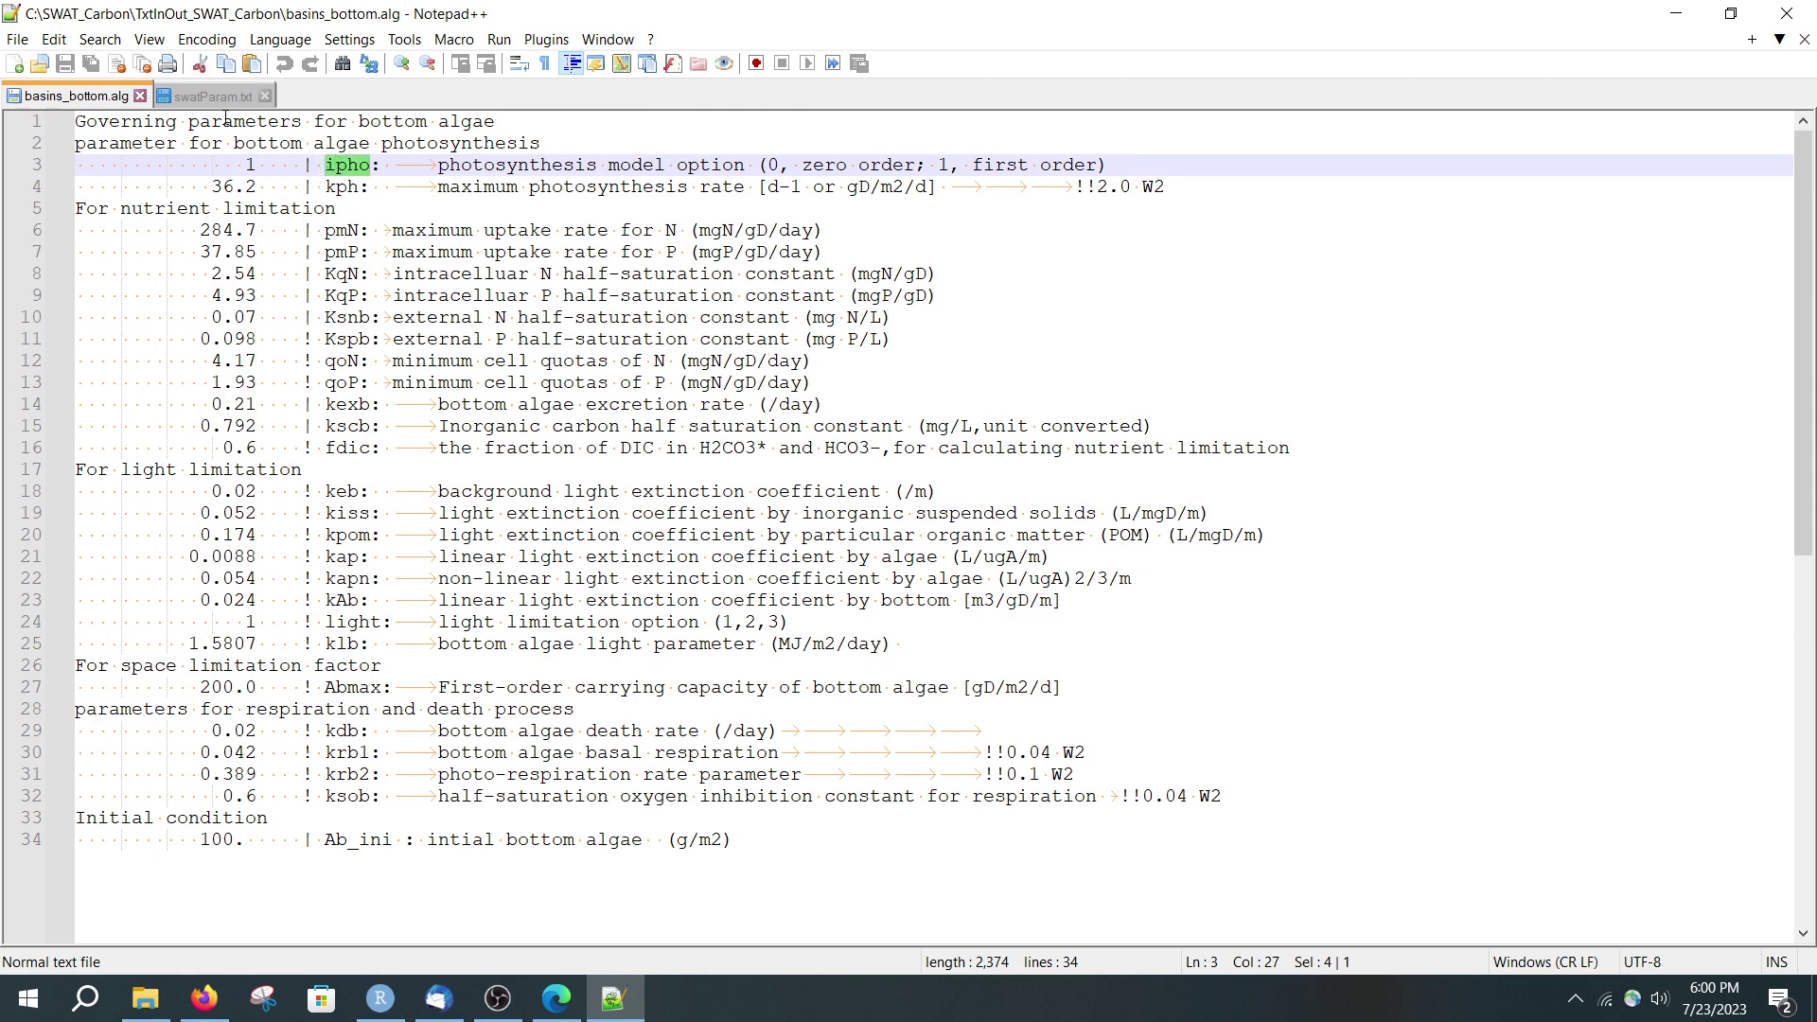
pyautogui.click(214, 99)
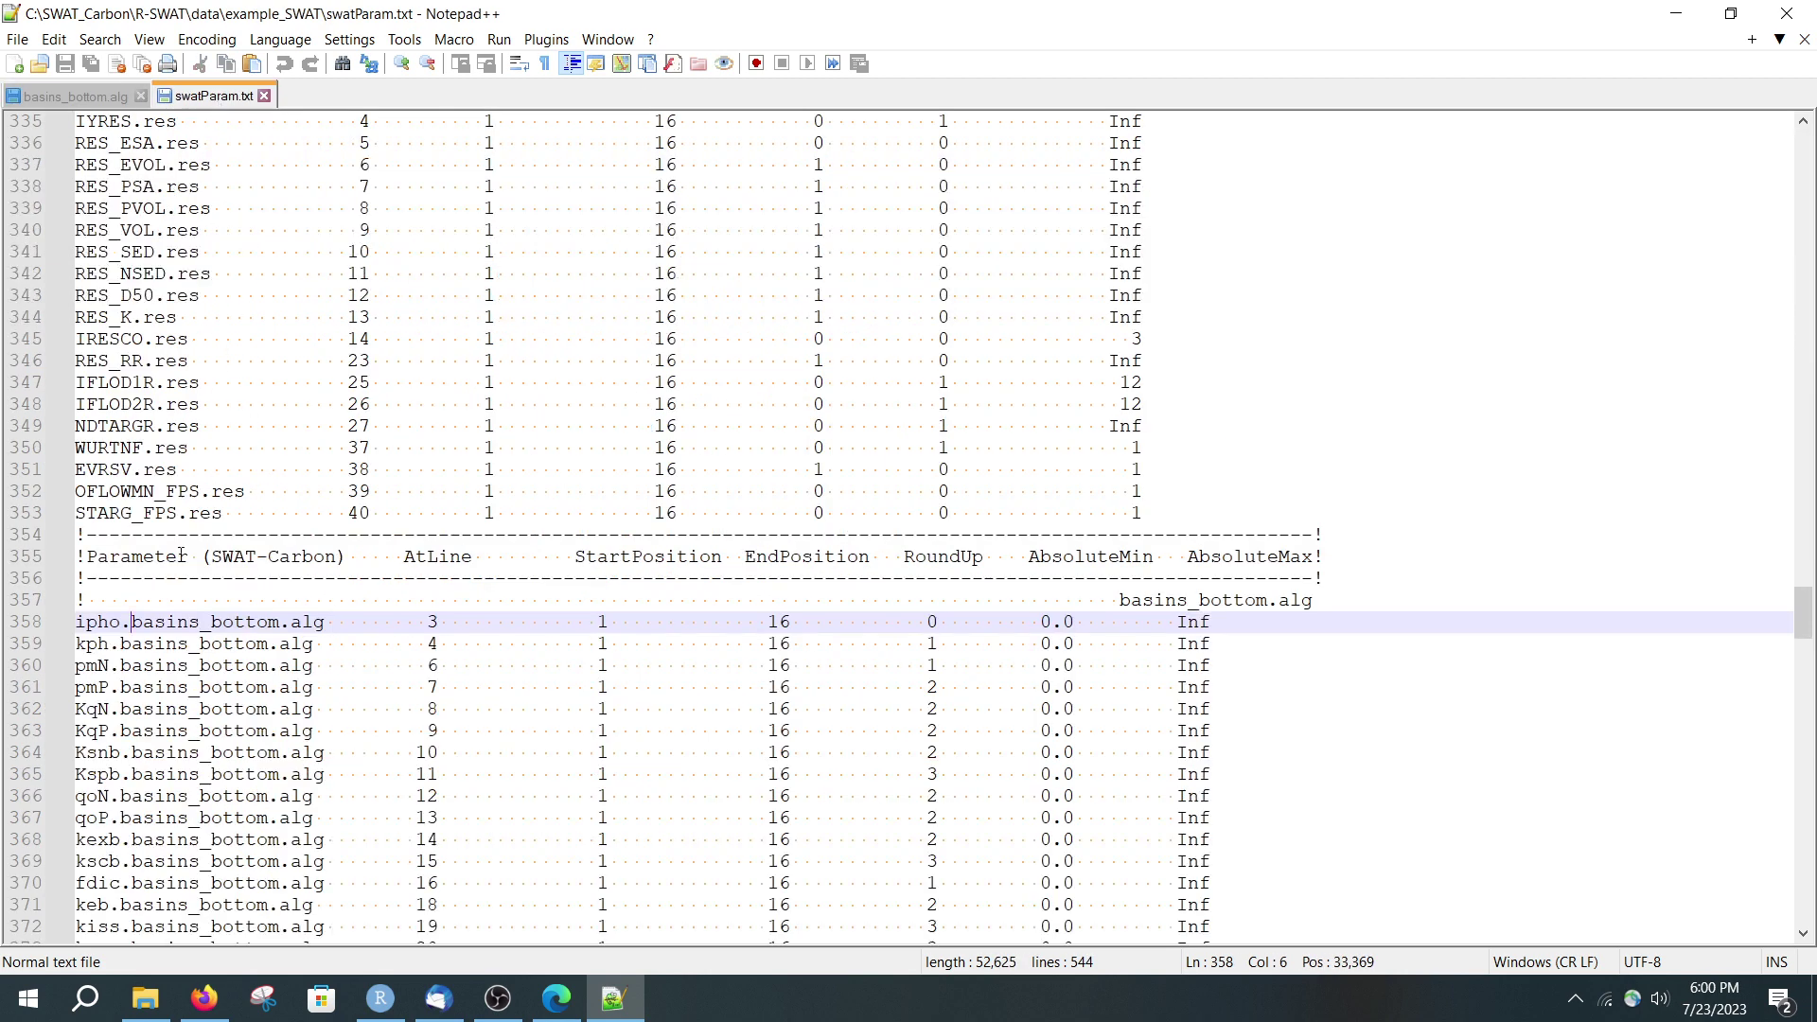
# Check the file-name part of the ipho.basins_bottom.alg entry against the name of the parameter file
pyautogui.moveTo(121, 626); pyautogui.dragTo(69, 622)
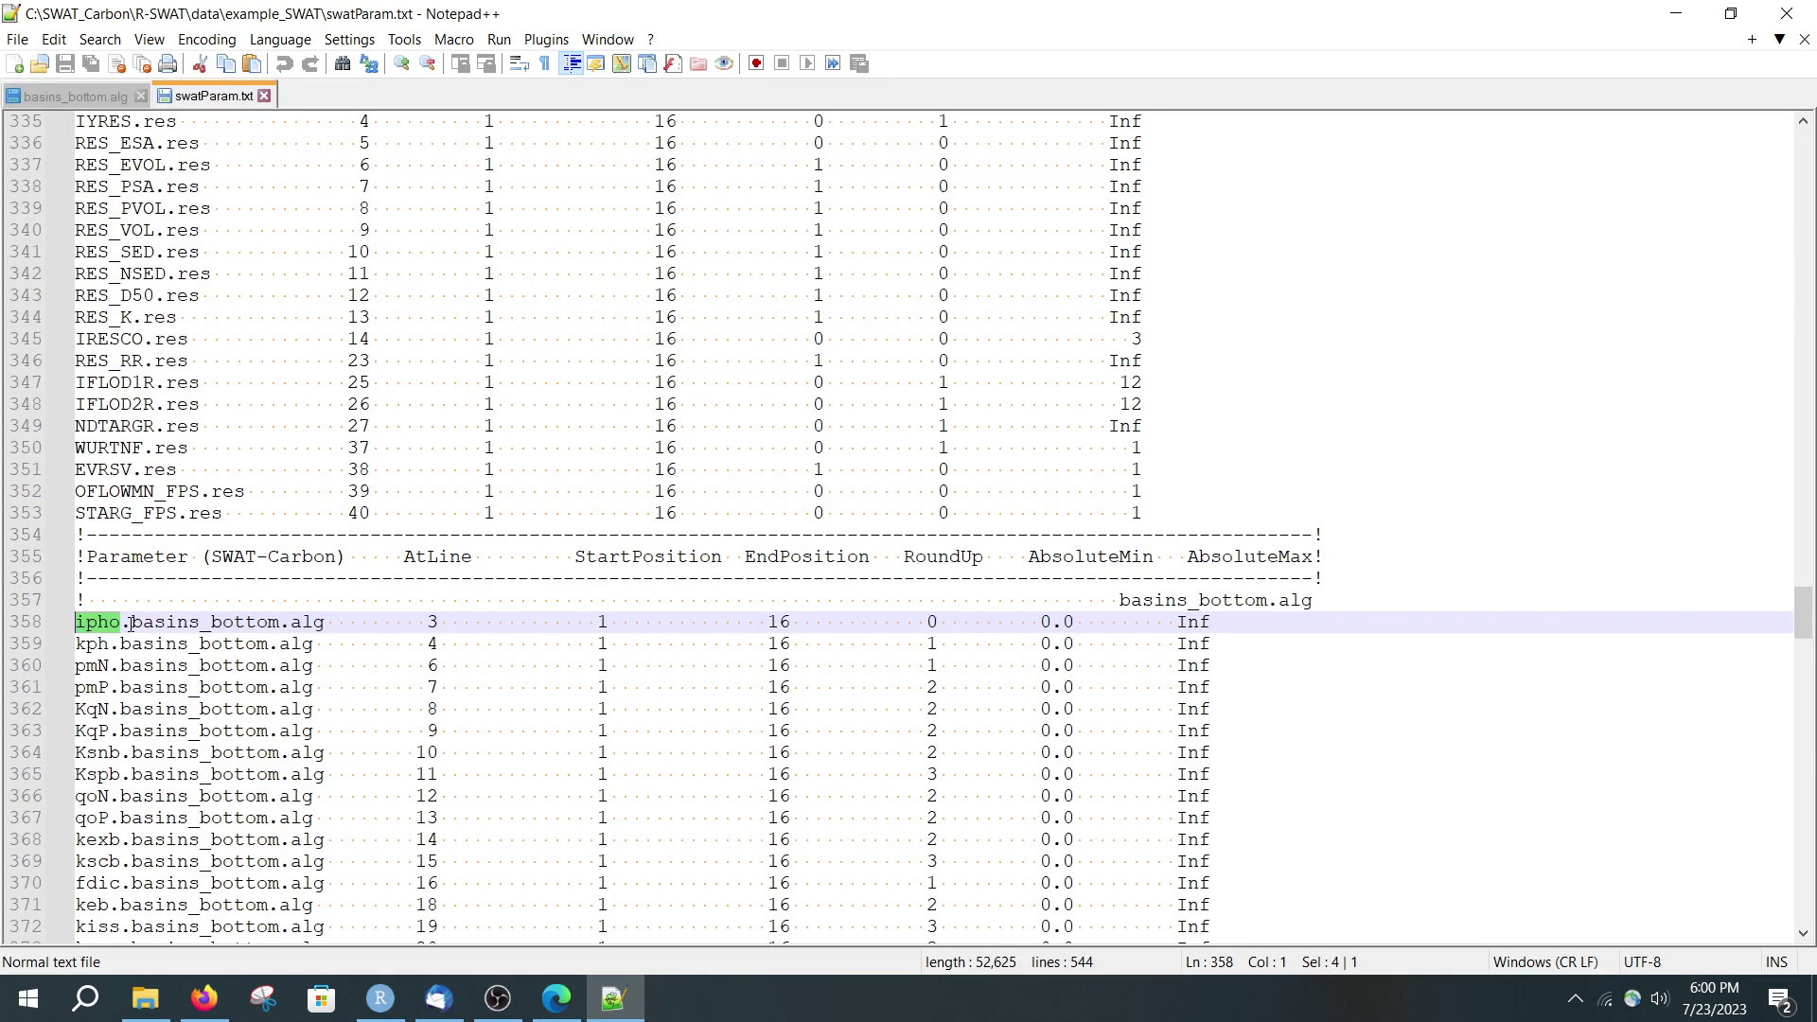
pyautogui.hotkey('ctrl', 'shift', 'Right')
pyautogui.hotkey('ctrl', 'shift', 'Right')
pyautogui.hotkey('ctrl', 'shift', 'Right')
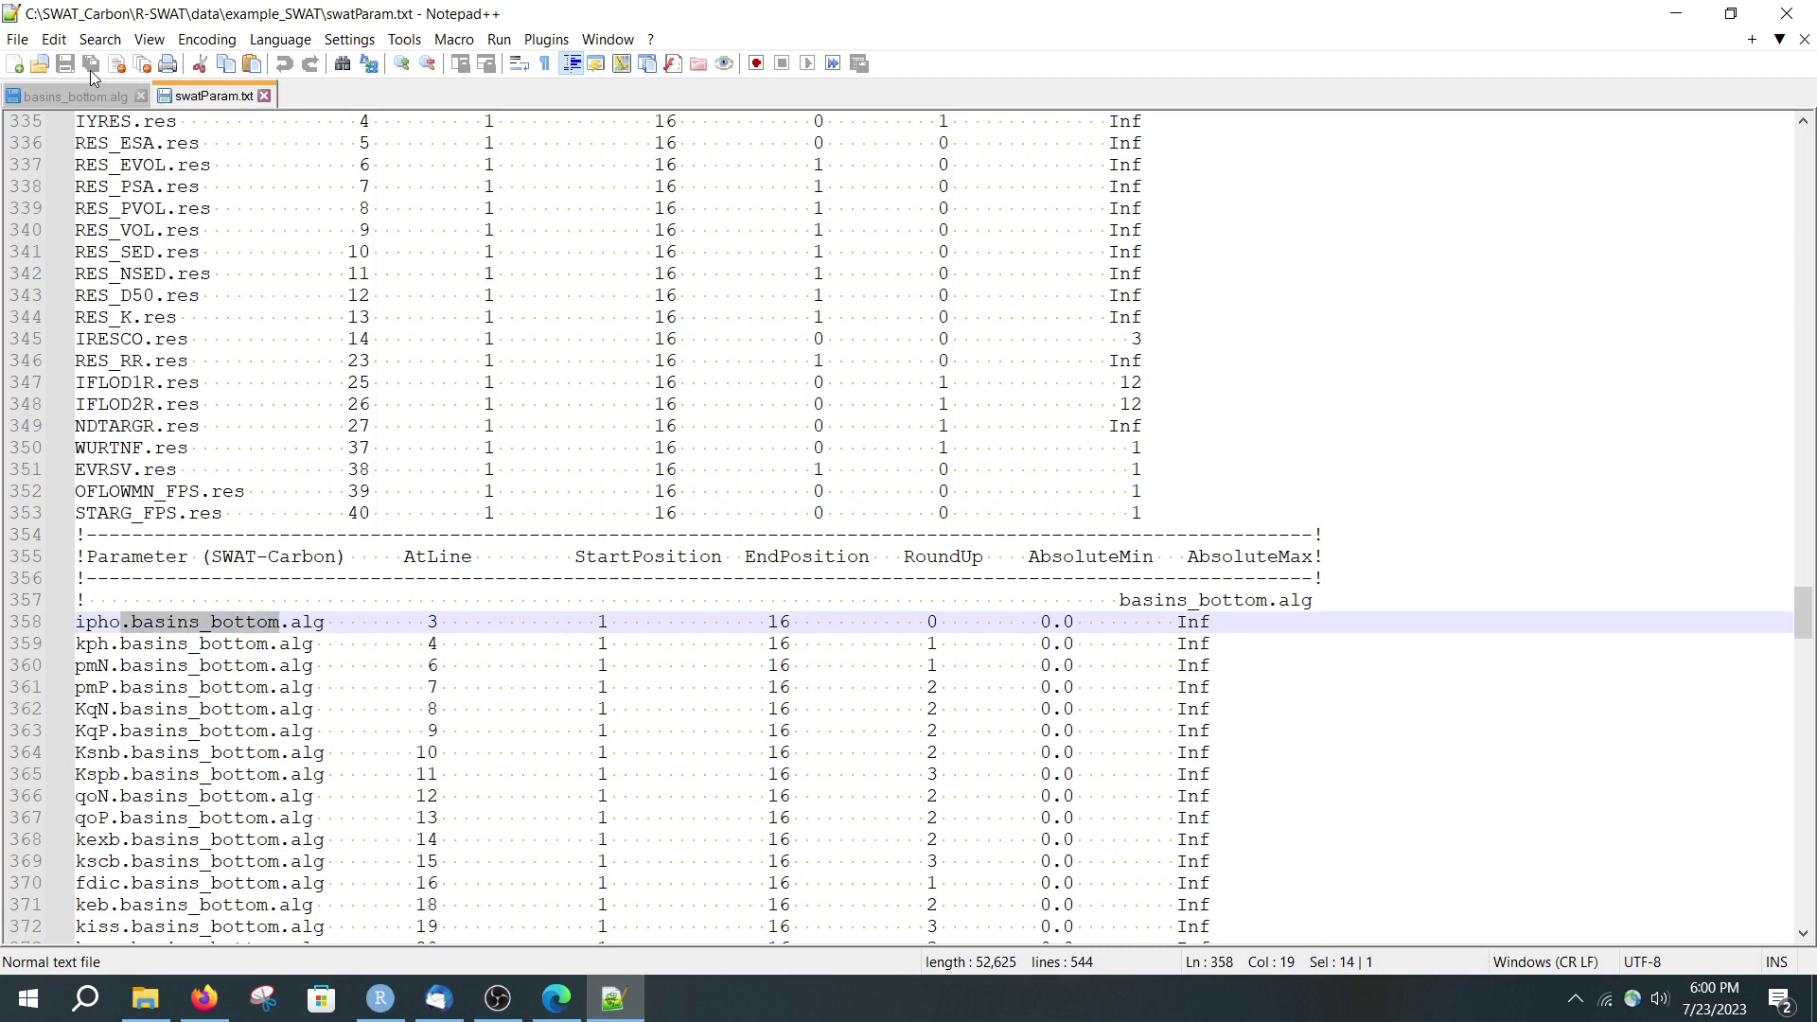
pyautogui.click(76, 104)
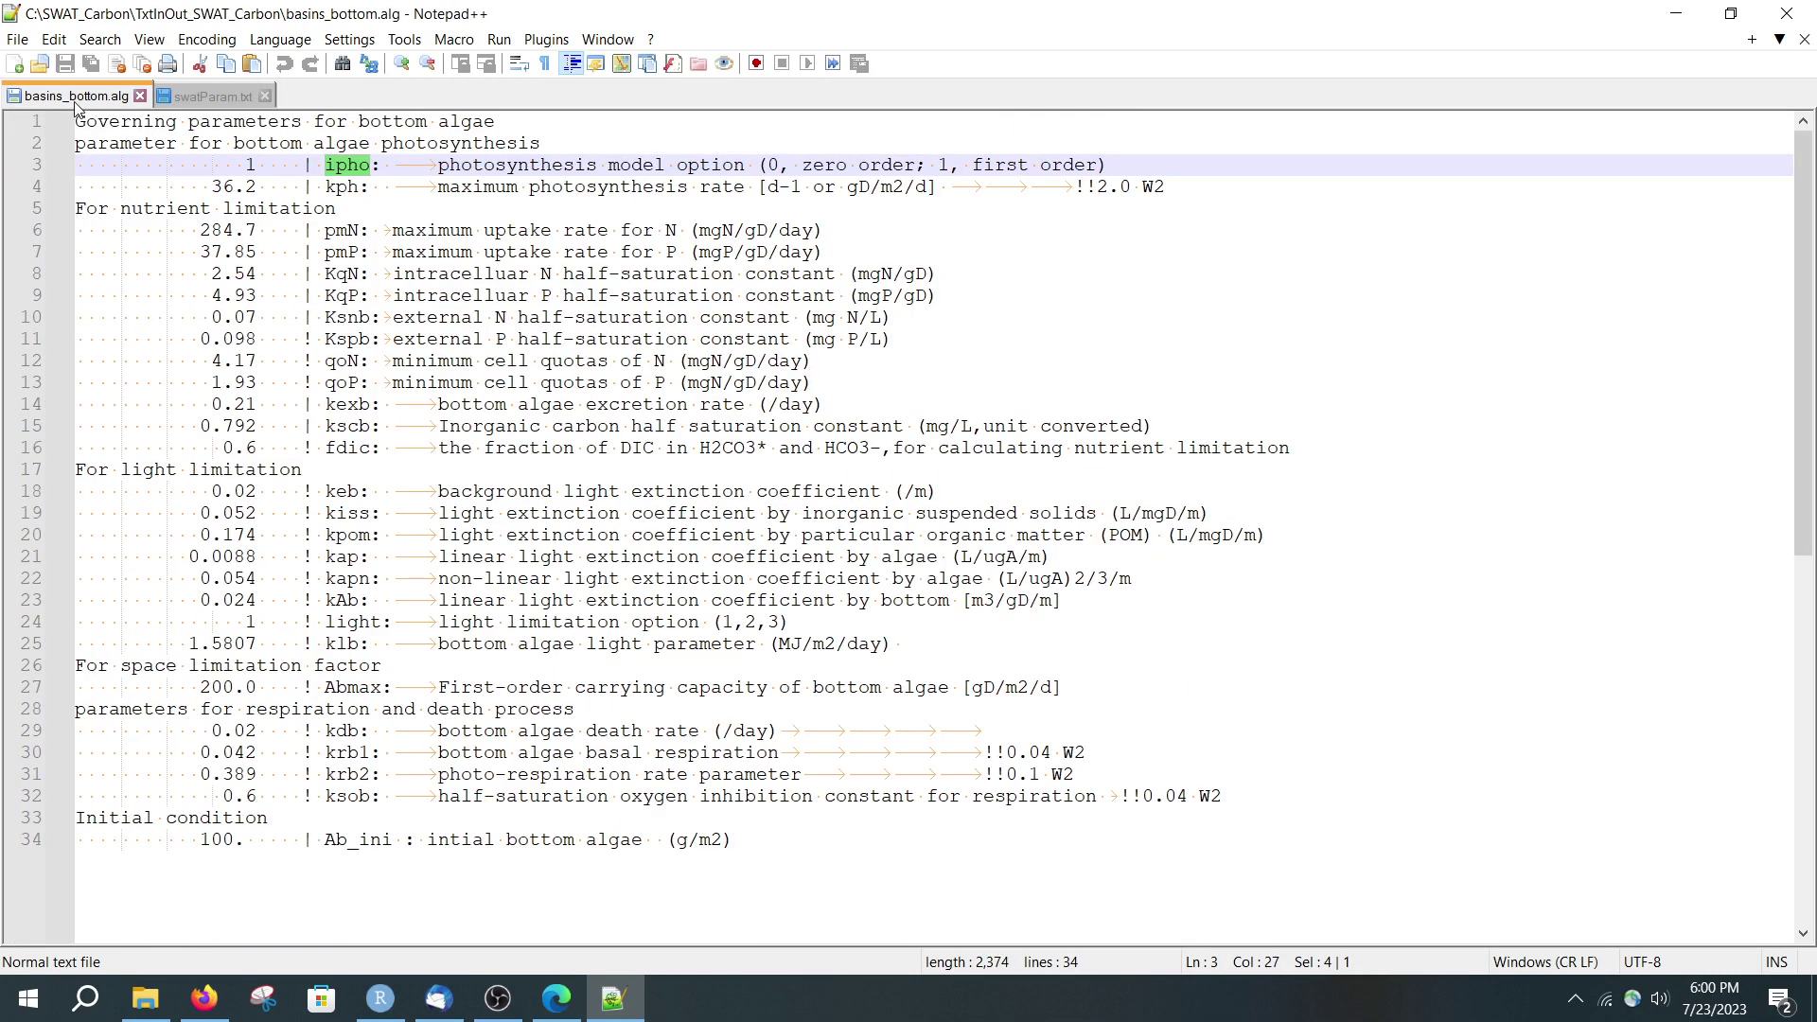
pyautogui.click(230, 94)
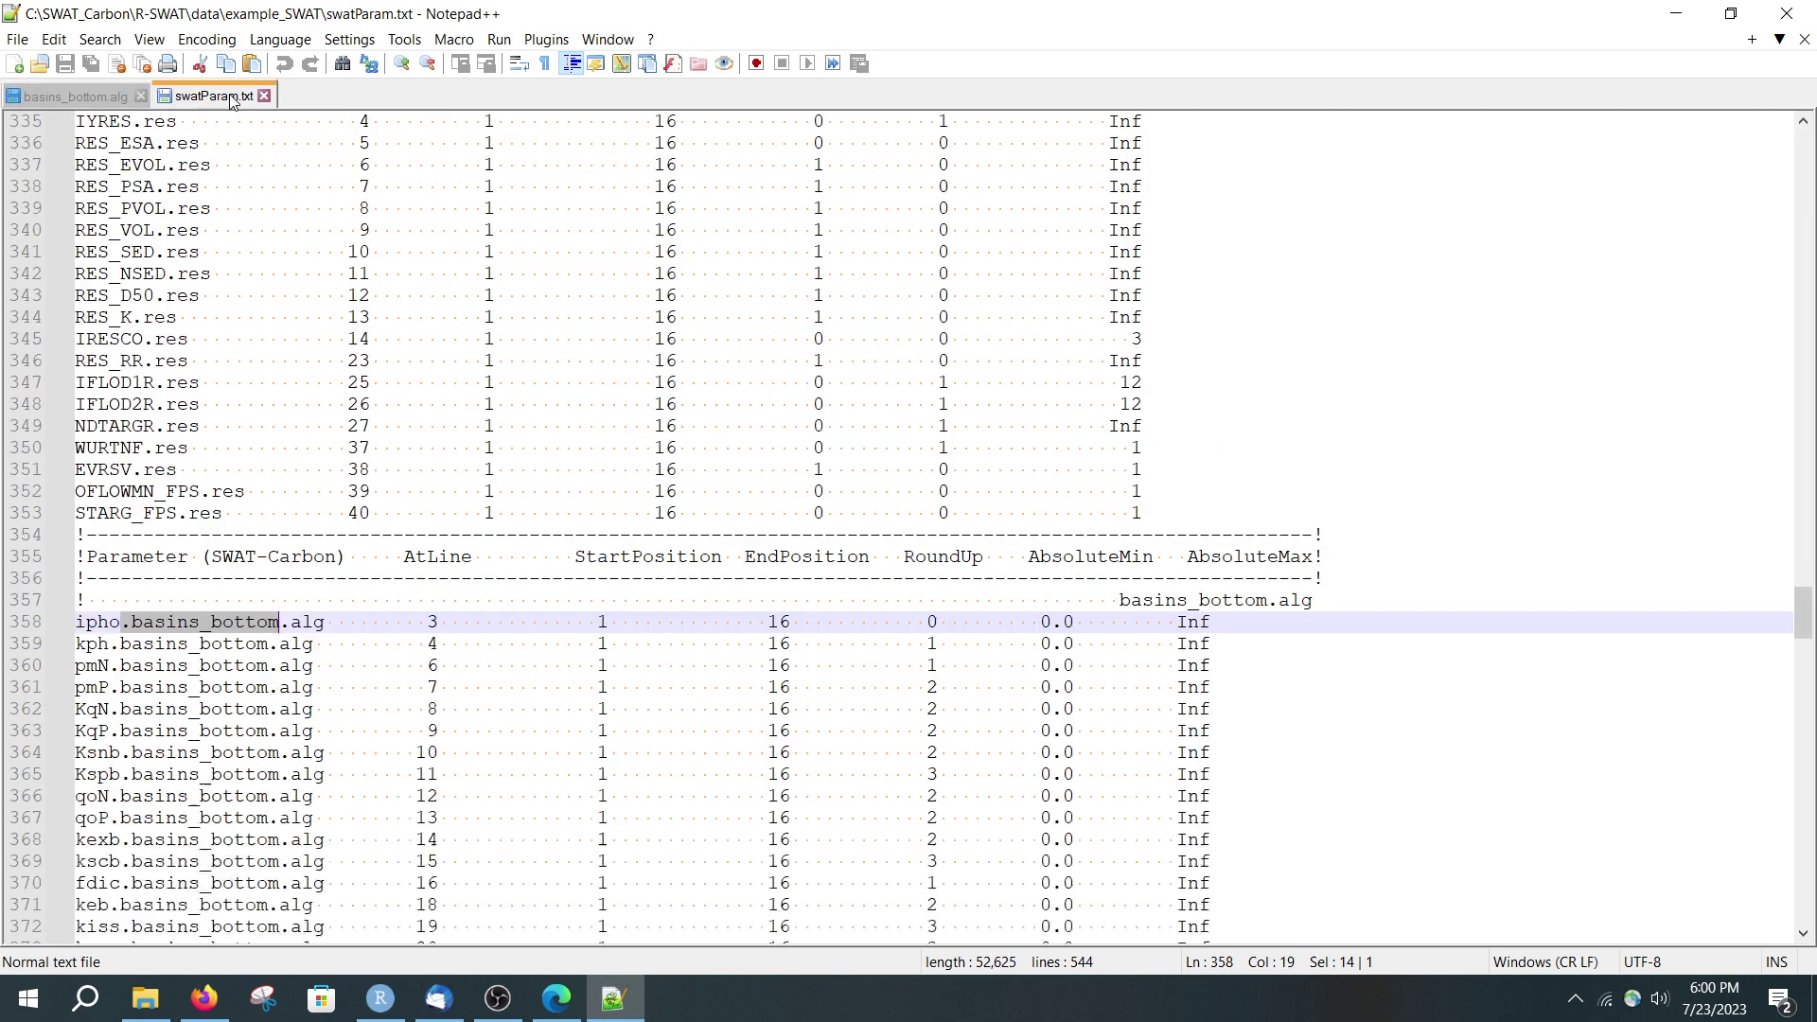
# Compare the AtLine value of the ipho entry with the line holding ipho in basins_bottom.alg
pyautogui.click(418, 624)
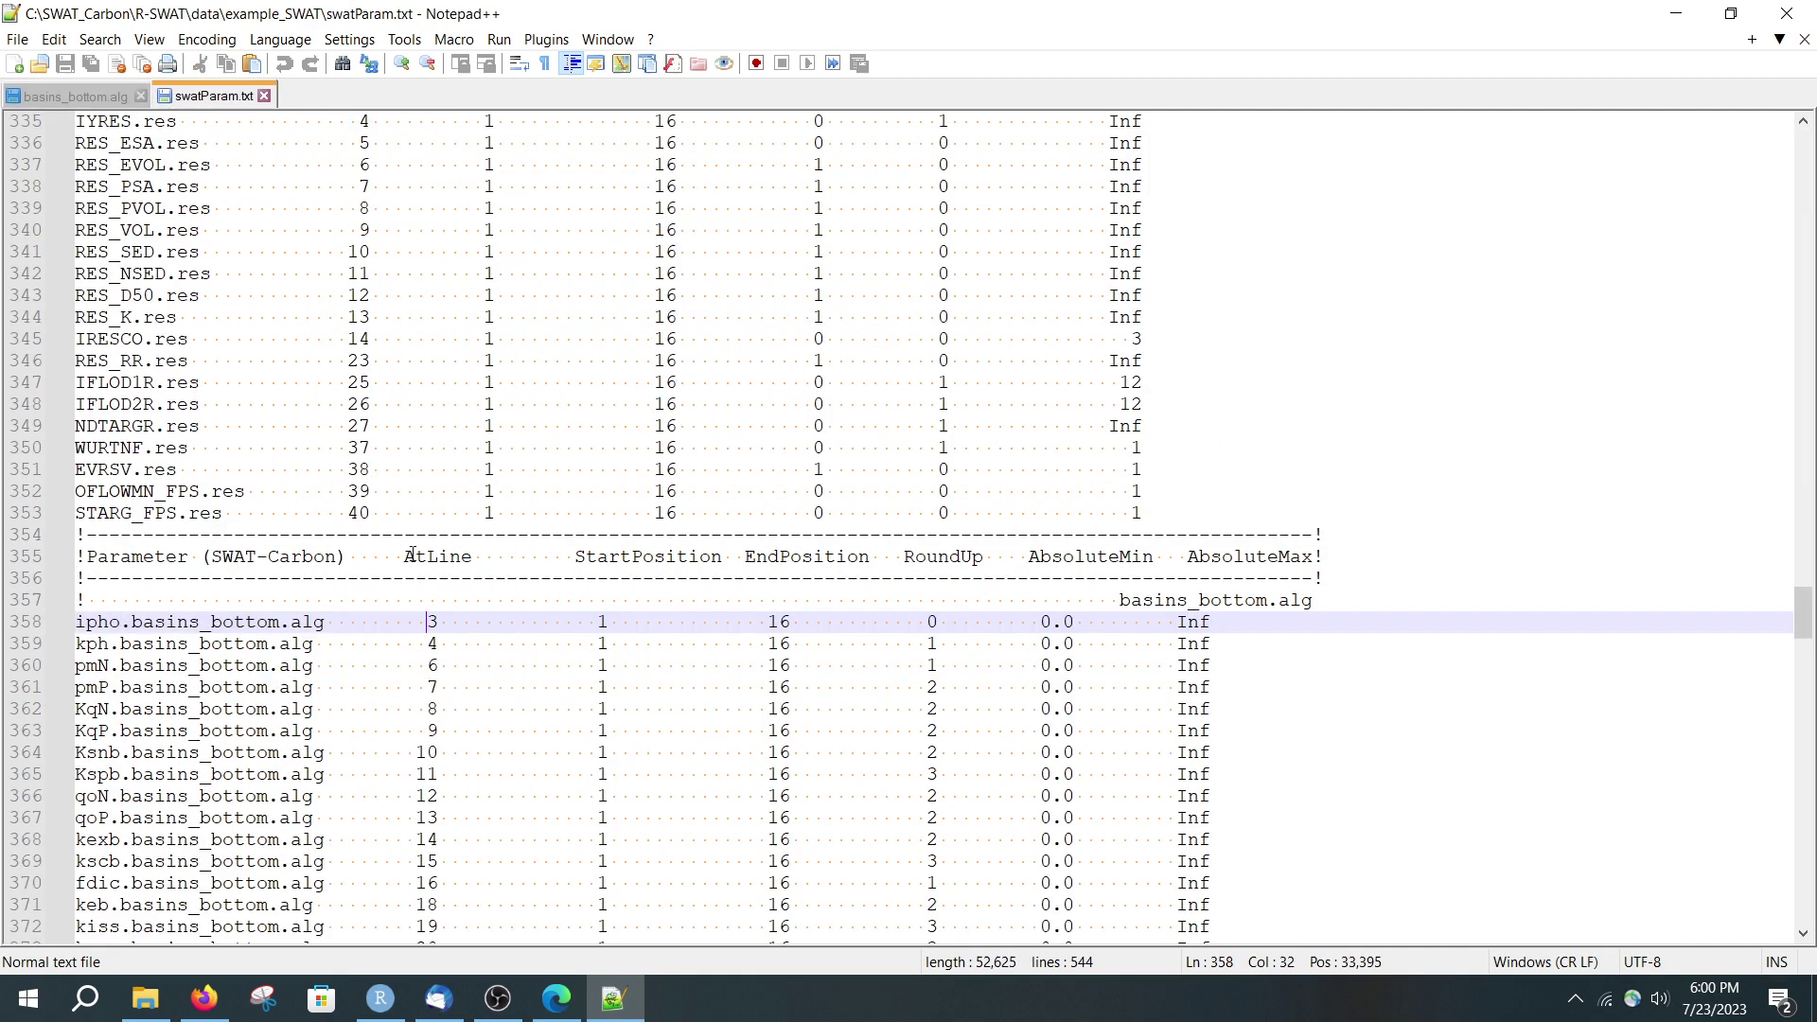
pyautogui.click(403, 559)
pyautogui.click(48, 102)
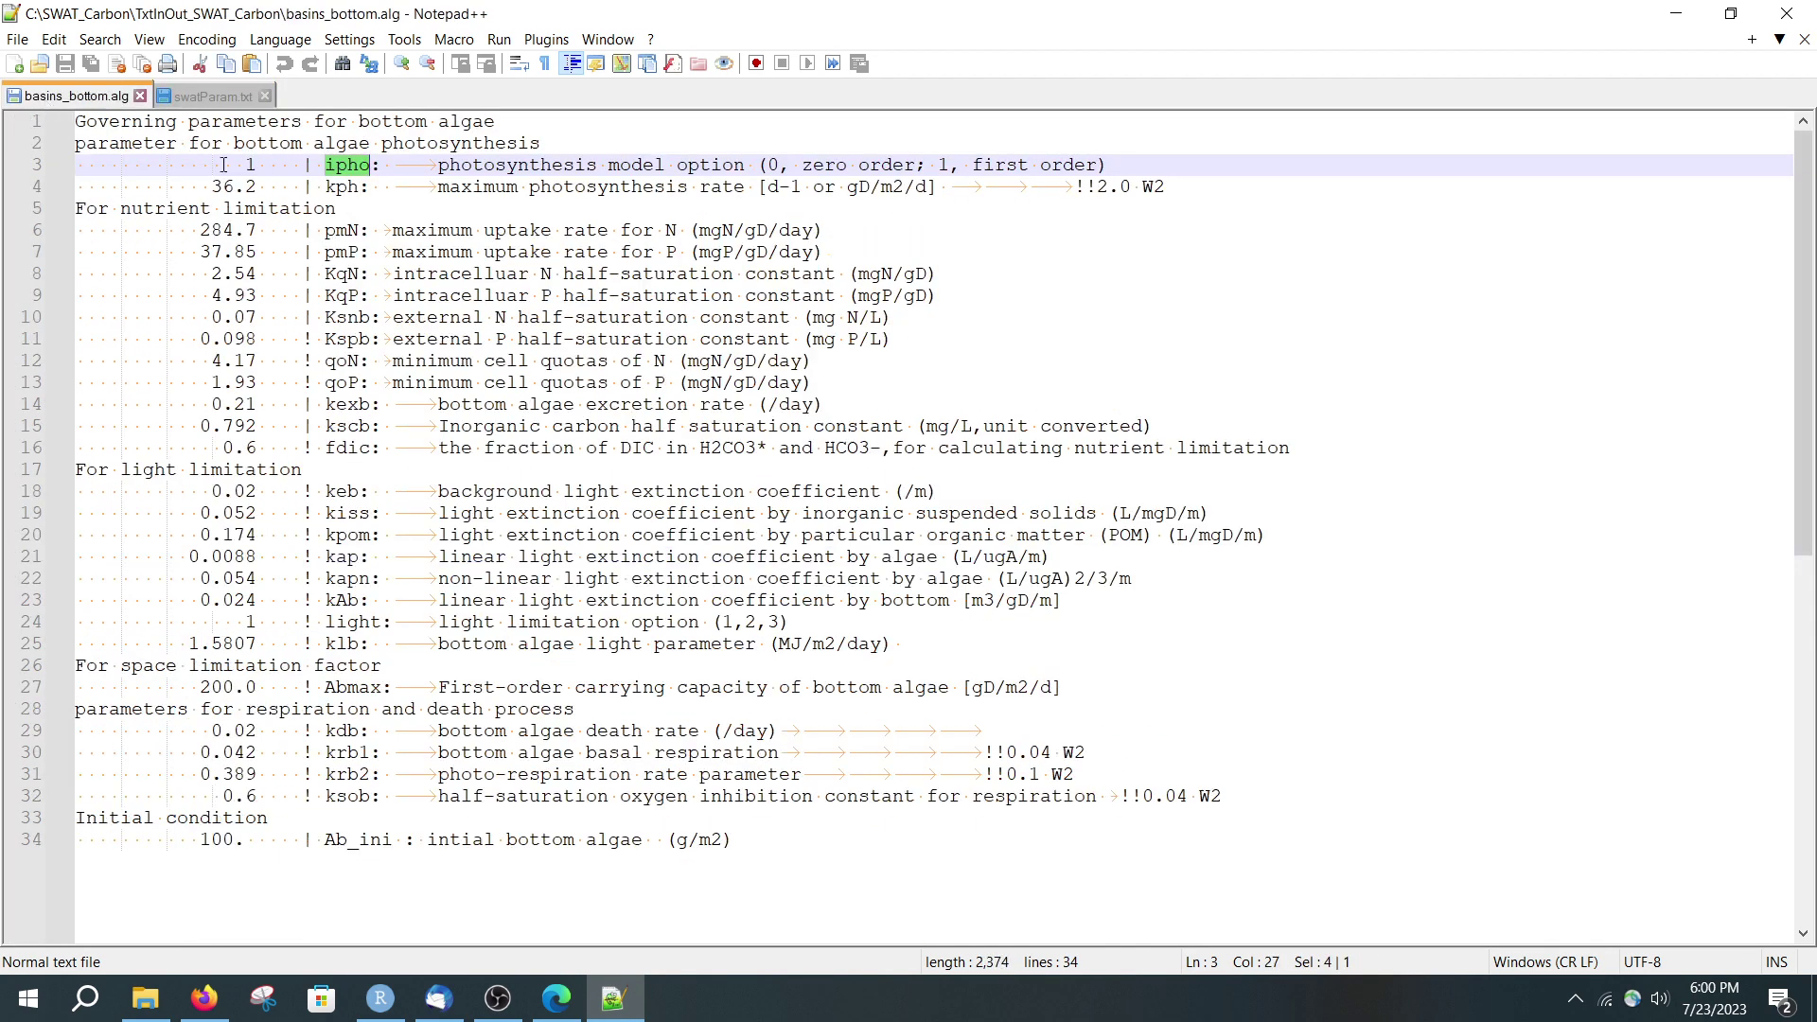
pyautogui.hotkey('ctrl', 'Tab')
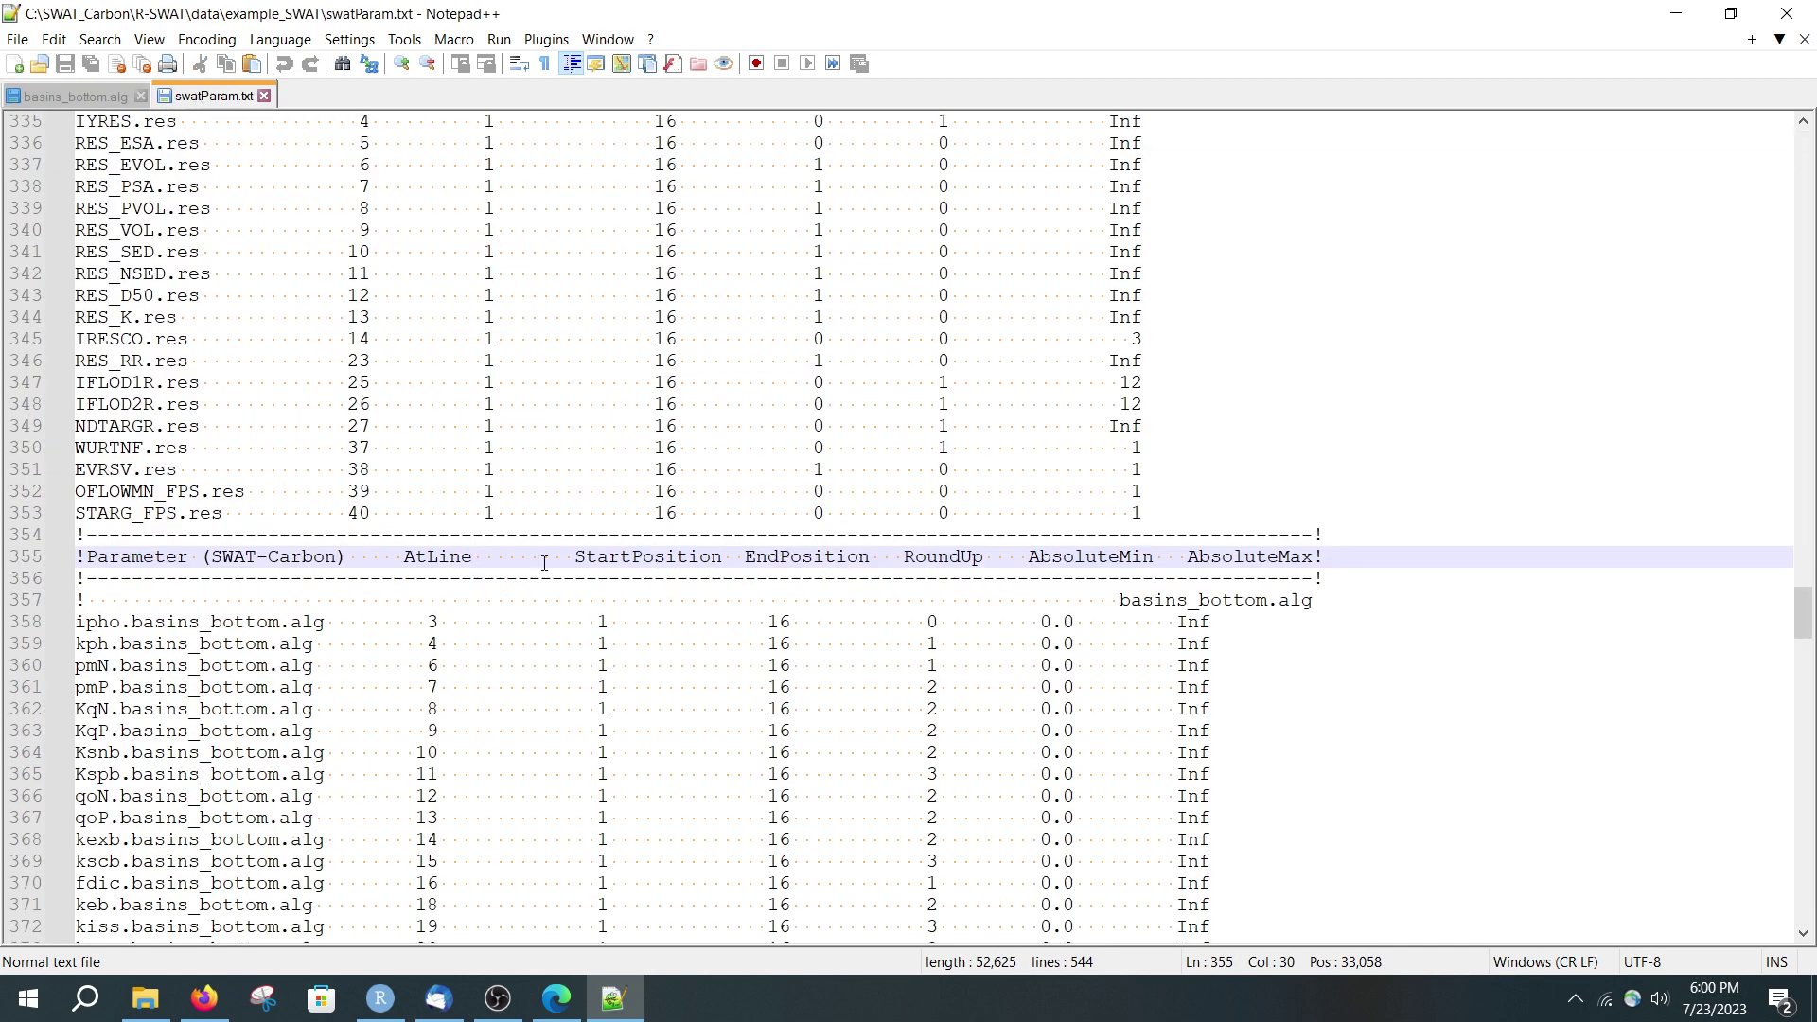
# Check the StartPosition and EndPosition of the ipho entry against the value's columns in basins_bottom.alg
pyautogui.click(604, 620)
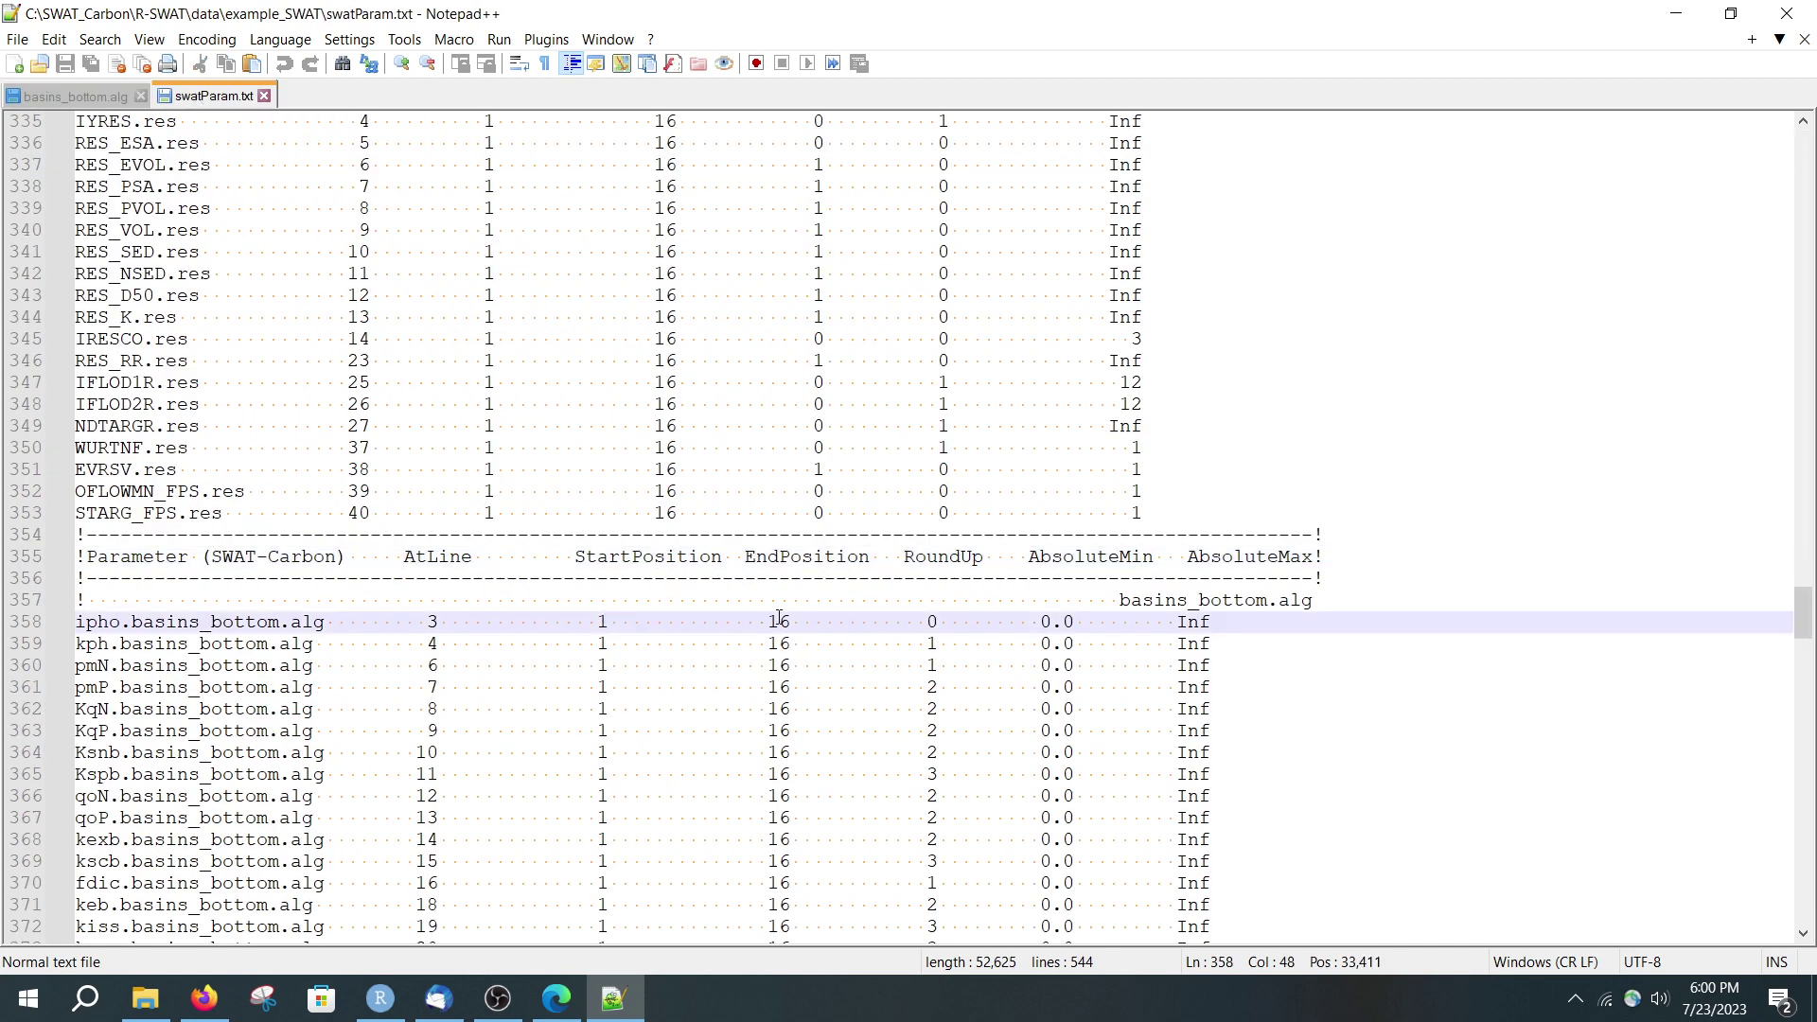
pyautogui.click(81, 97)
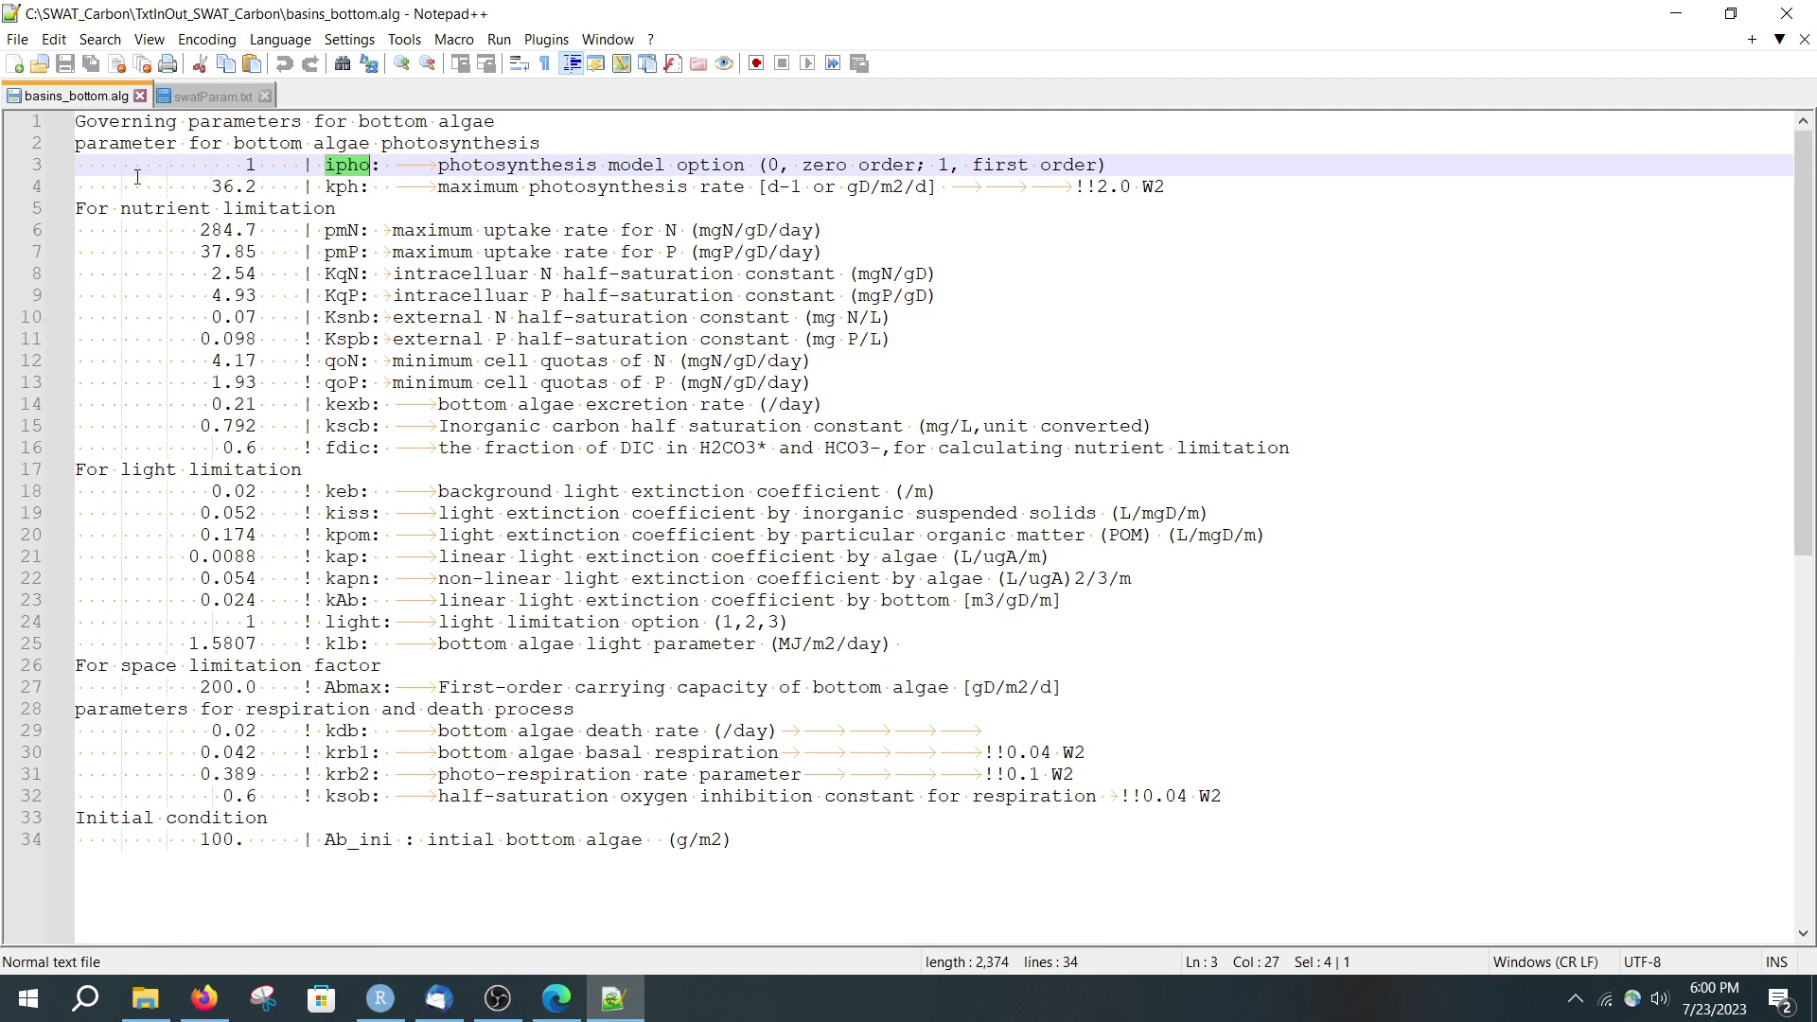
pyautogui.click(79, 164)
pyautogui.click(250, 164)
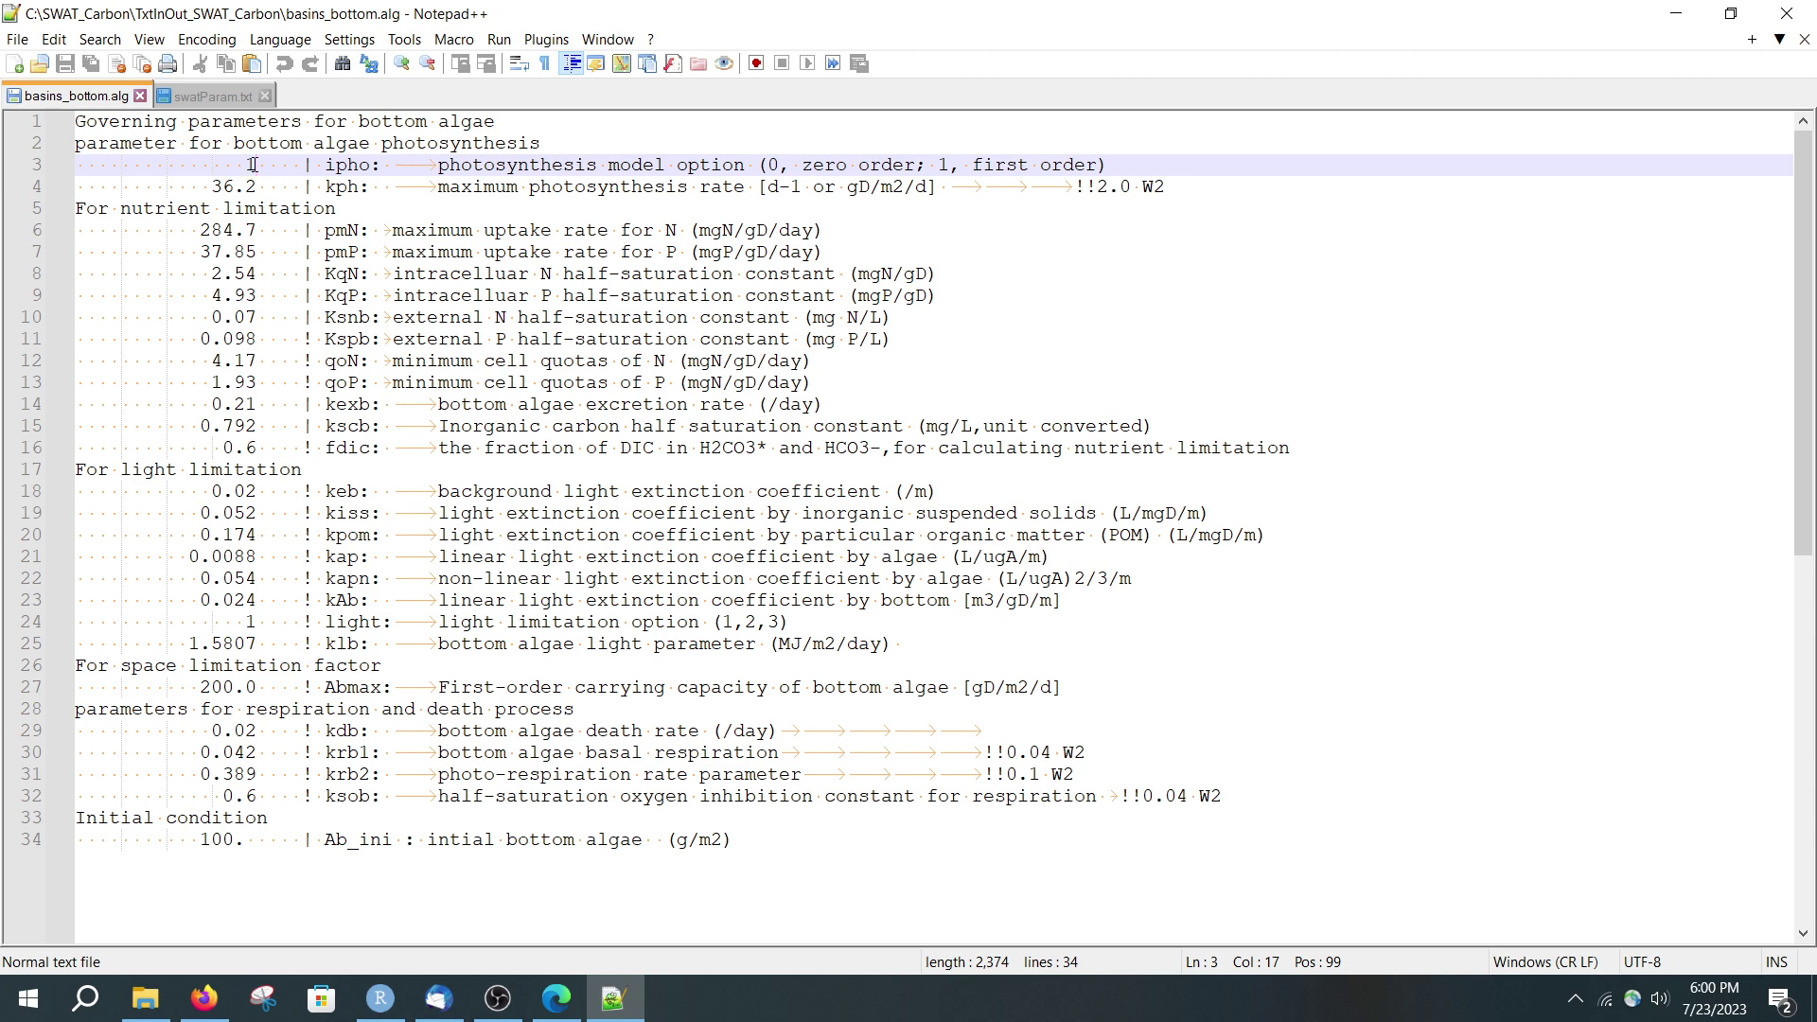
# Examine the RoundUp, AbsoluteMin and AbsoluteMax values of the first basins_bottom.alg parameters in swatParam.txt
pyautogui.click(219, 97)
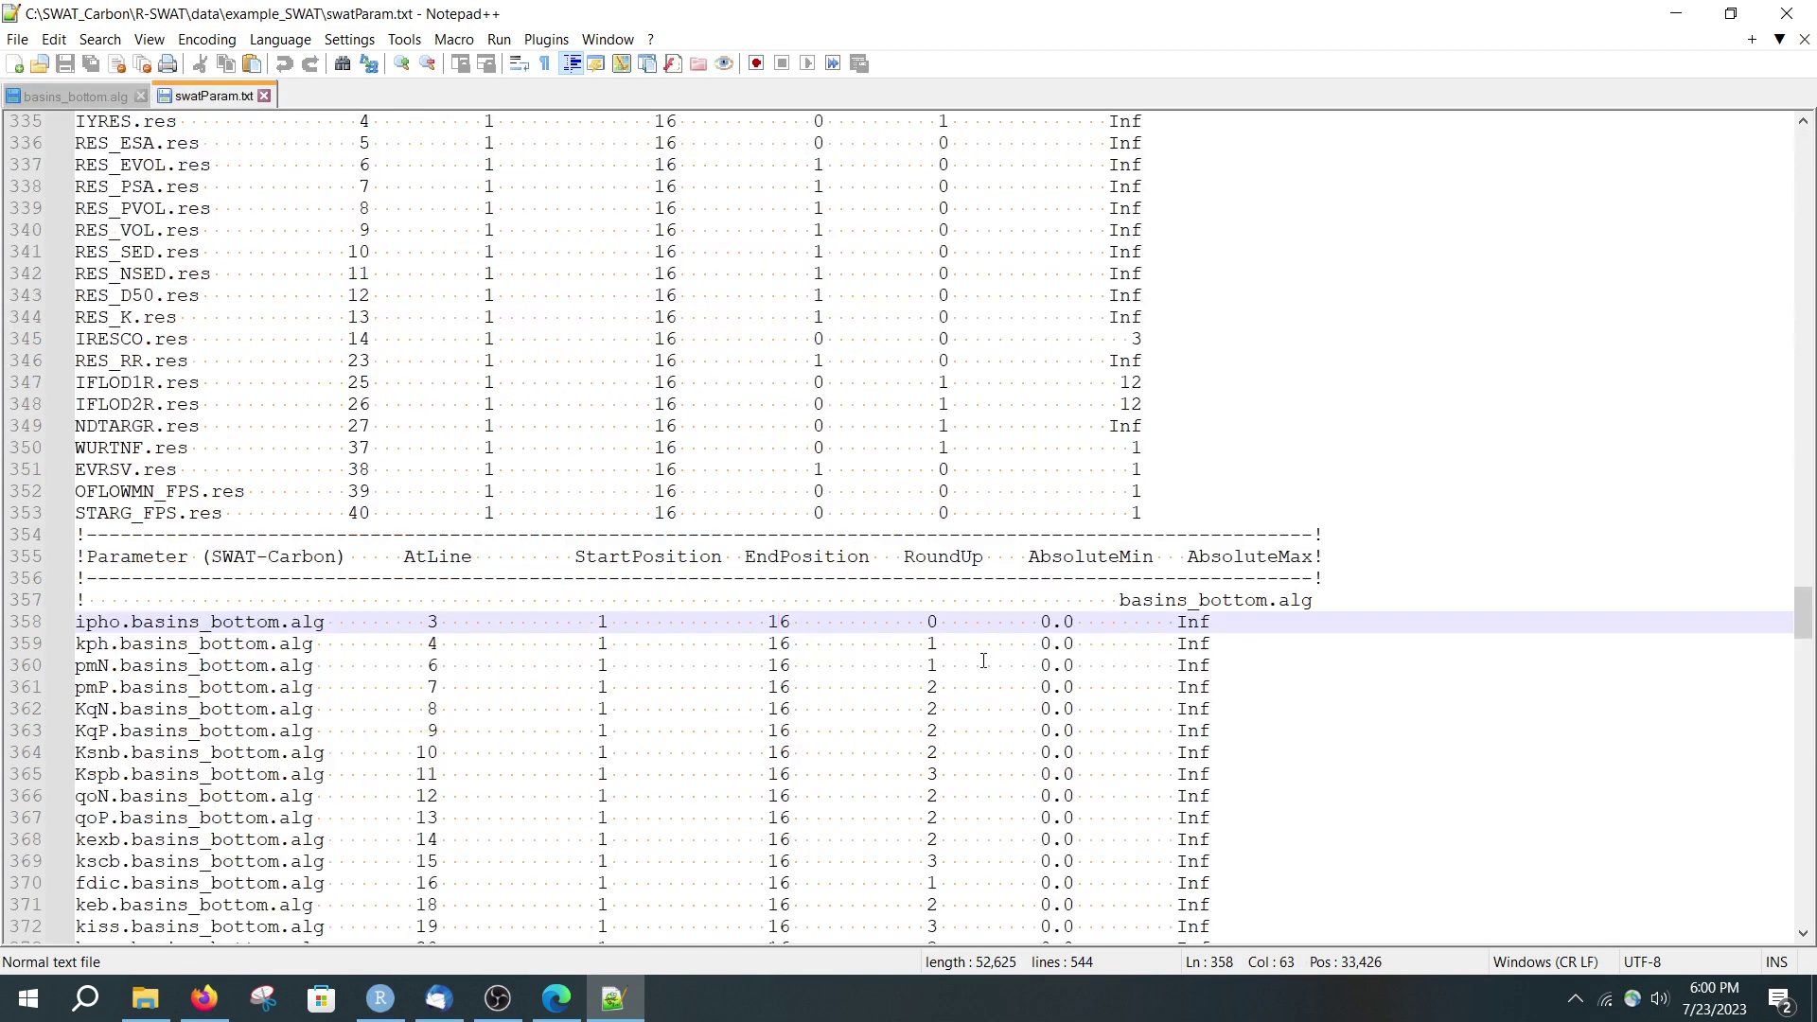
pyautogui.moveTo(925, 625); pyautogui.dragTo(1219, 626)
pyautogui.click(1064, 644)
pyautogui.click(1065, 643)
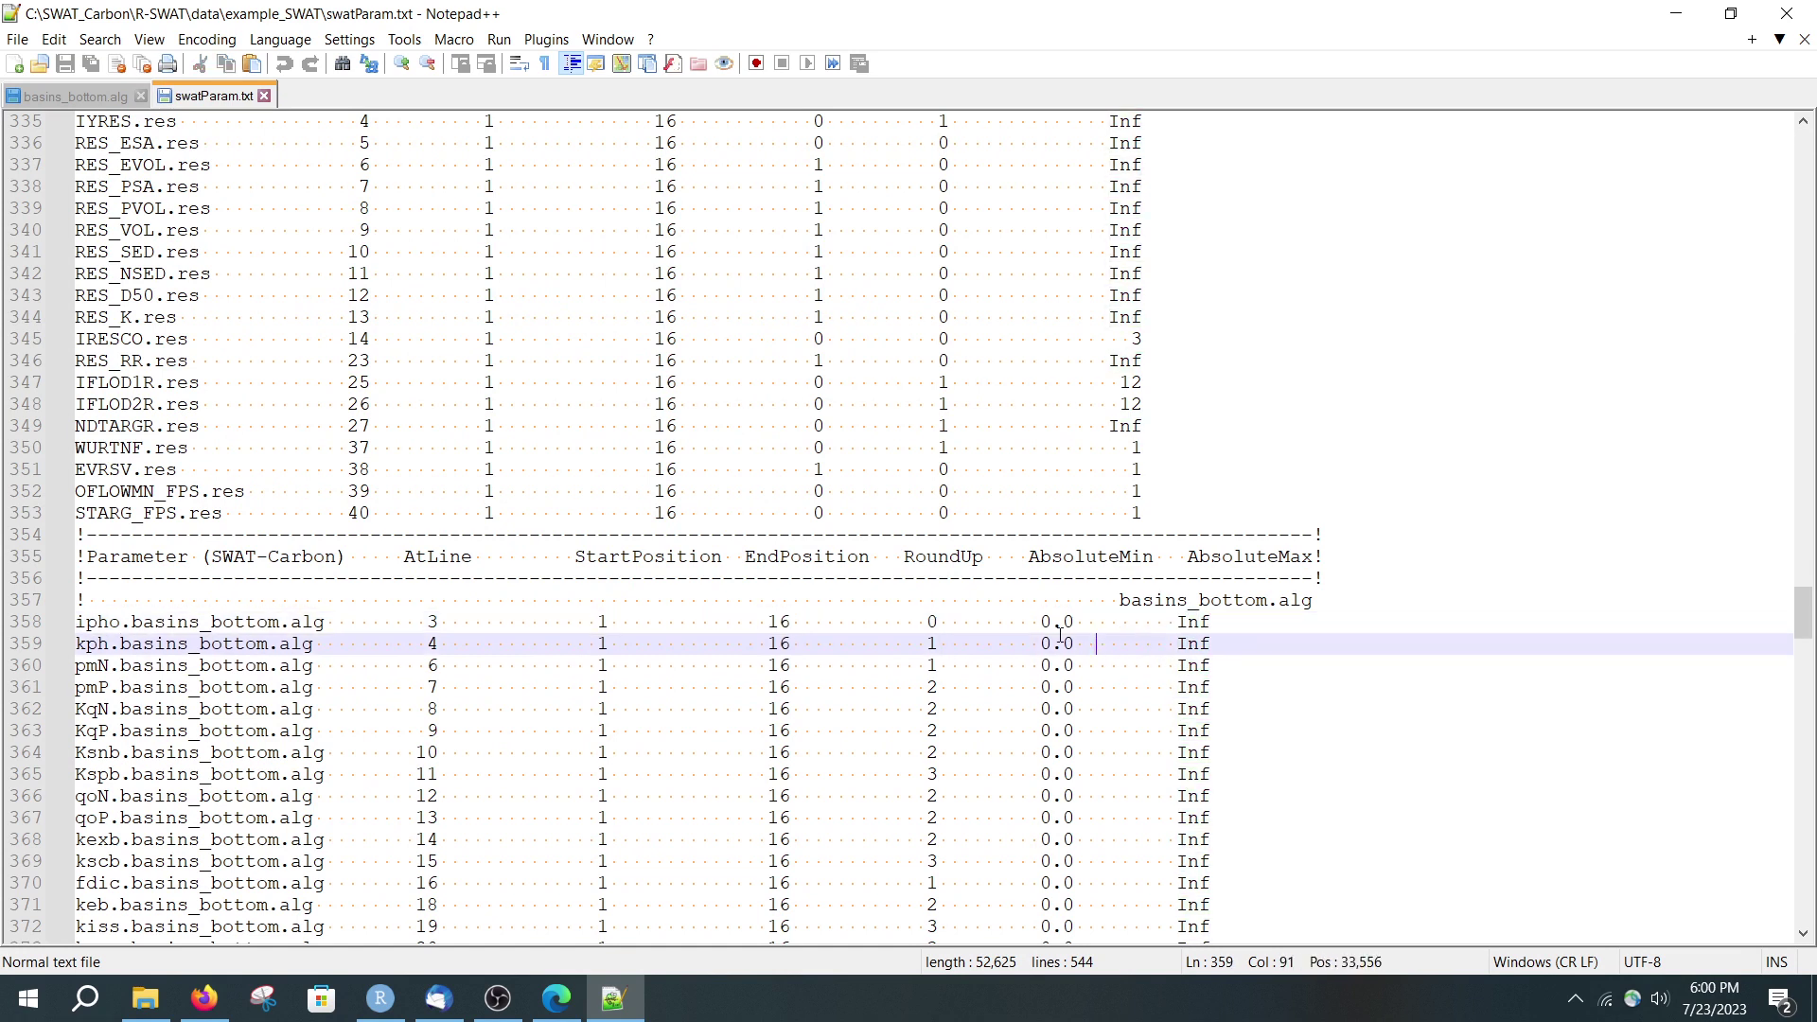
pyautogui.moveTo(1031, 623); pyautogui.dragTo(1210, 634)
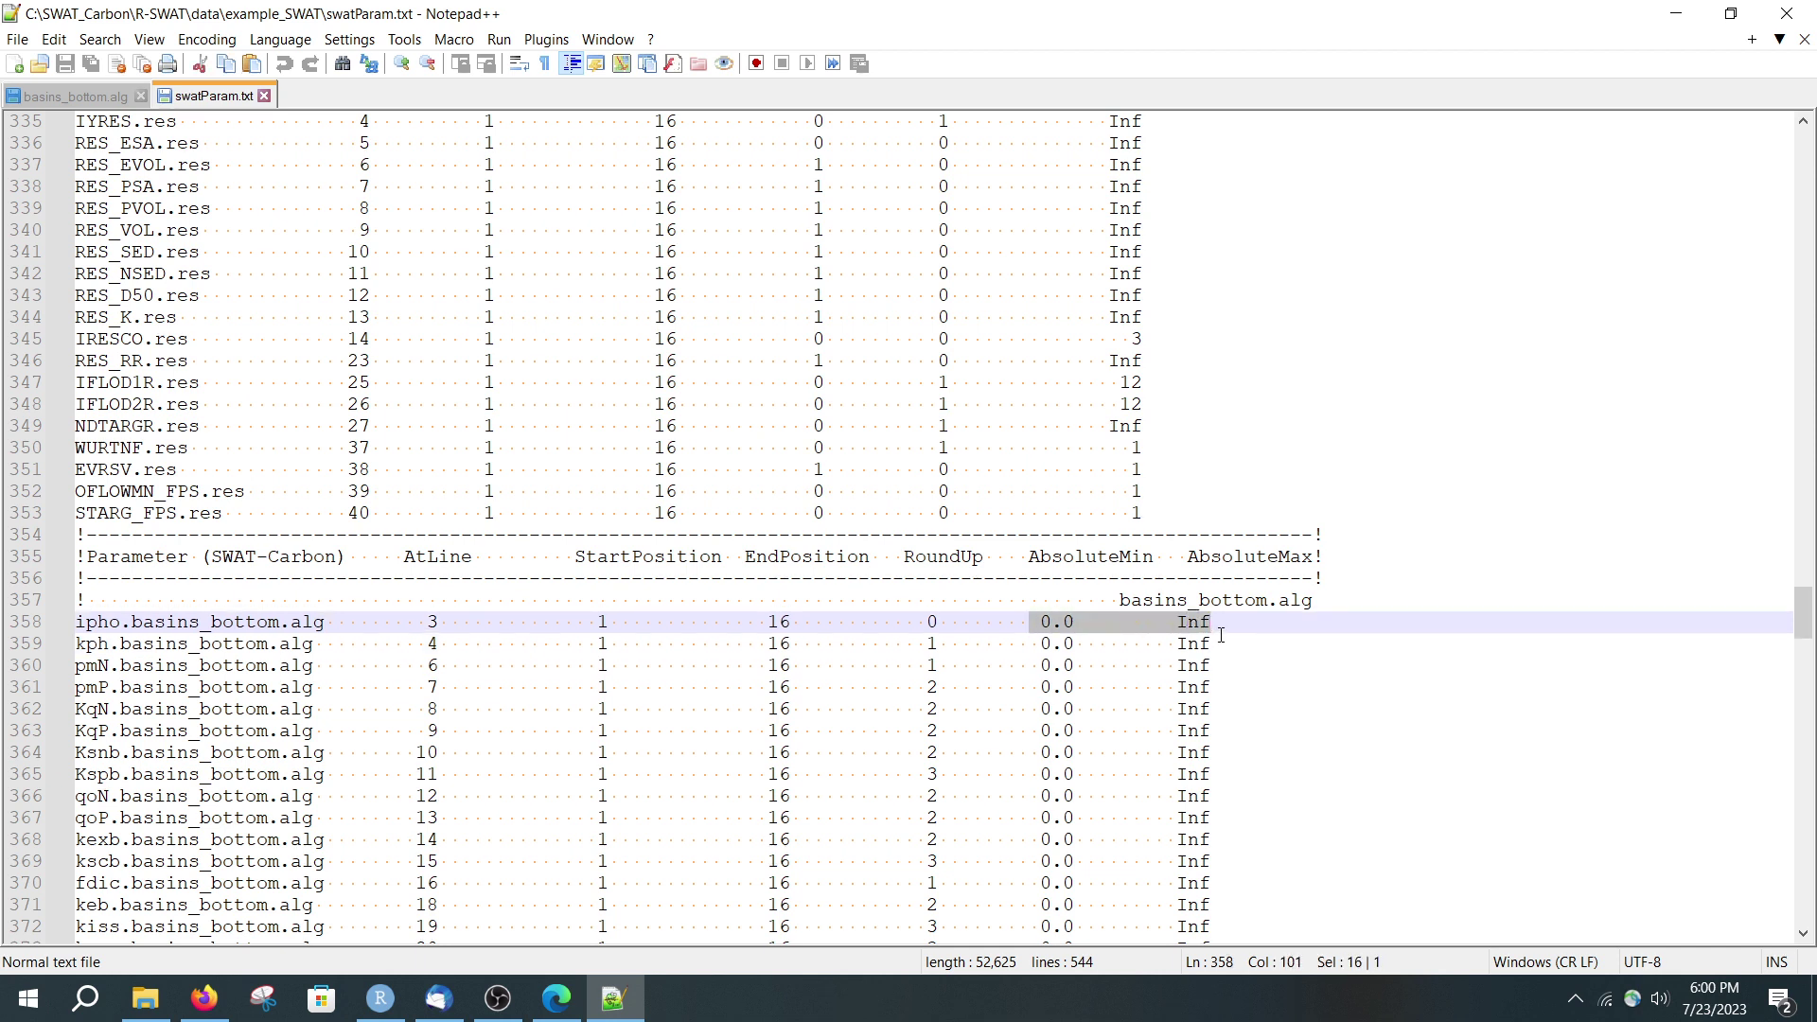
pyautogui.click(1213, 625)
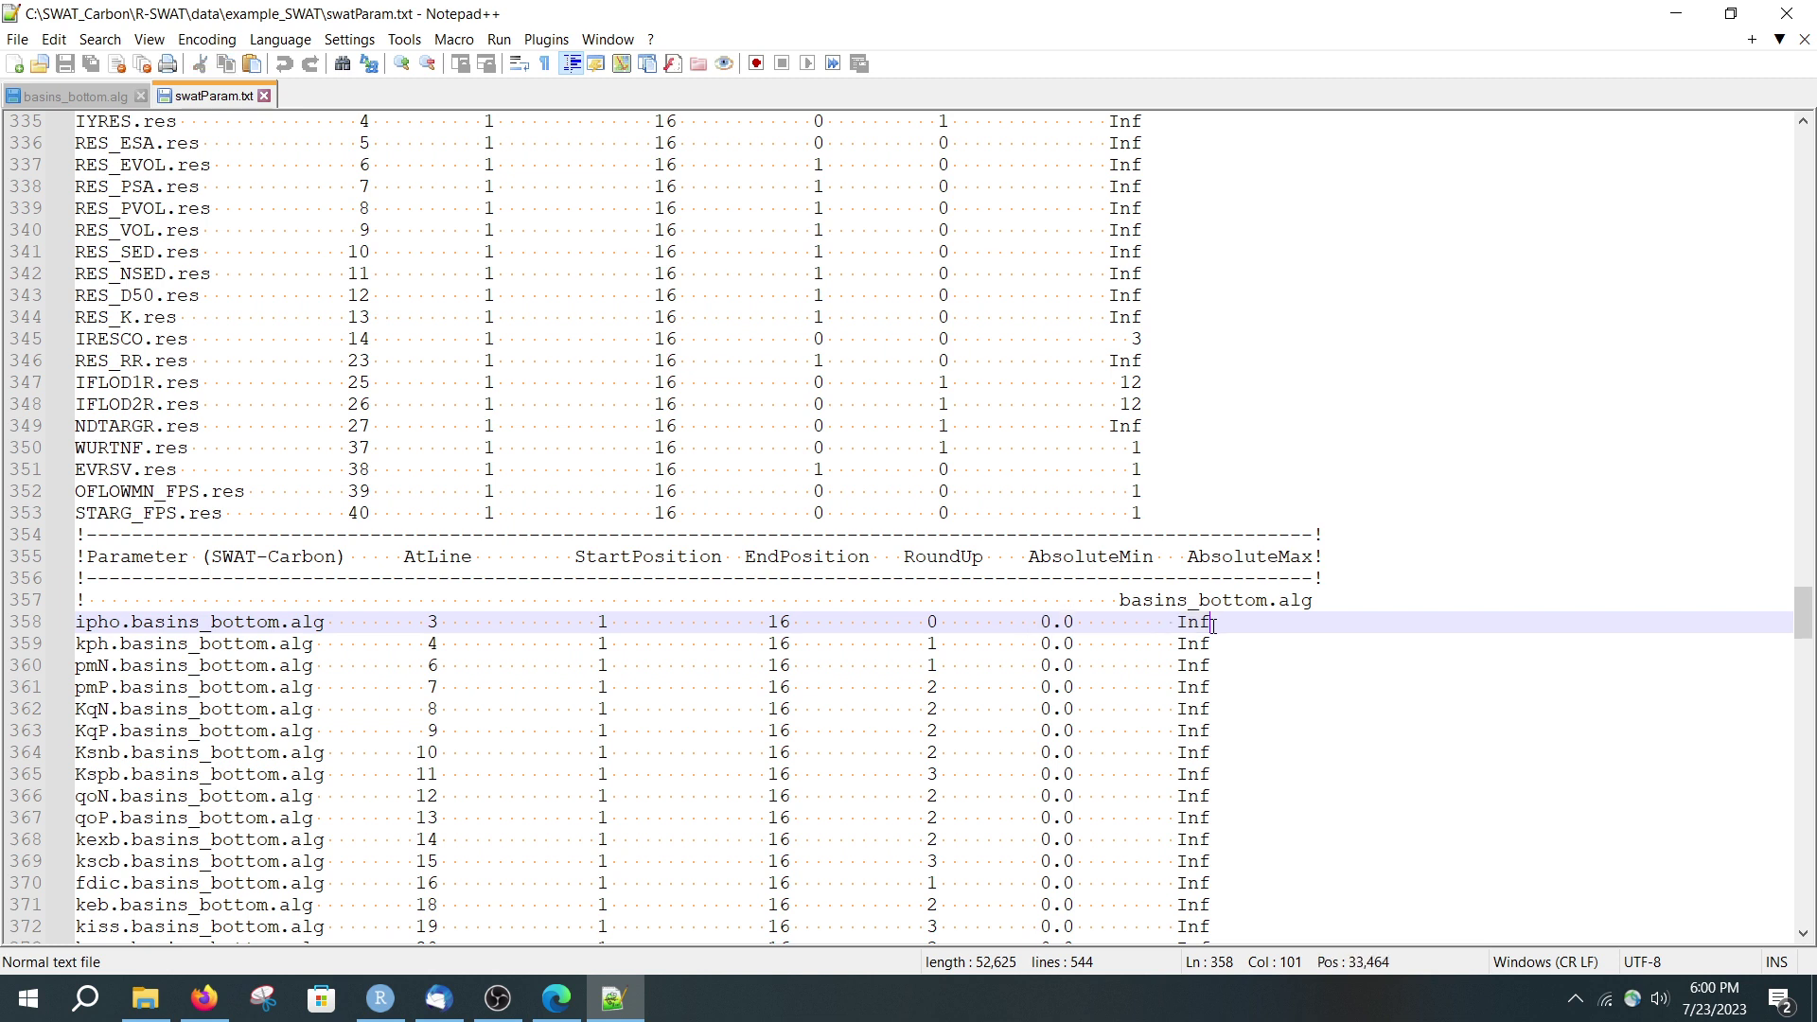
pyautogui.moveTo(1210, 625)
pyautogui.mouseDown()
pyautogui.moveTo(1040, 625)
pyautogui.moveTo(1220, 649)
pyautogui.mouseUp()
pyautogui.moveTo(1042, 667); pyautogui.dragTo(1213, 669)
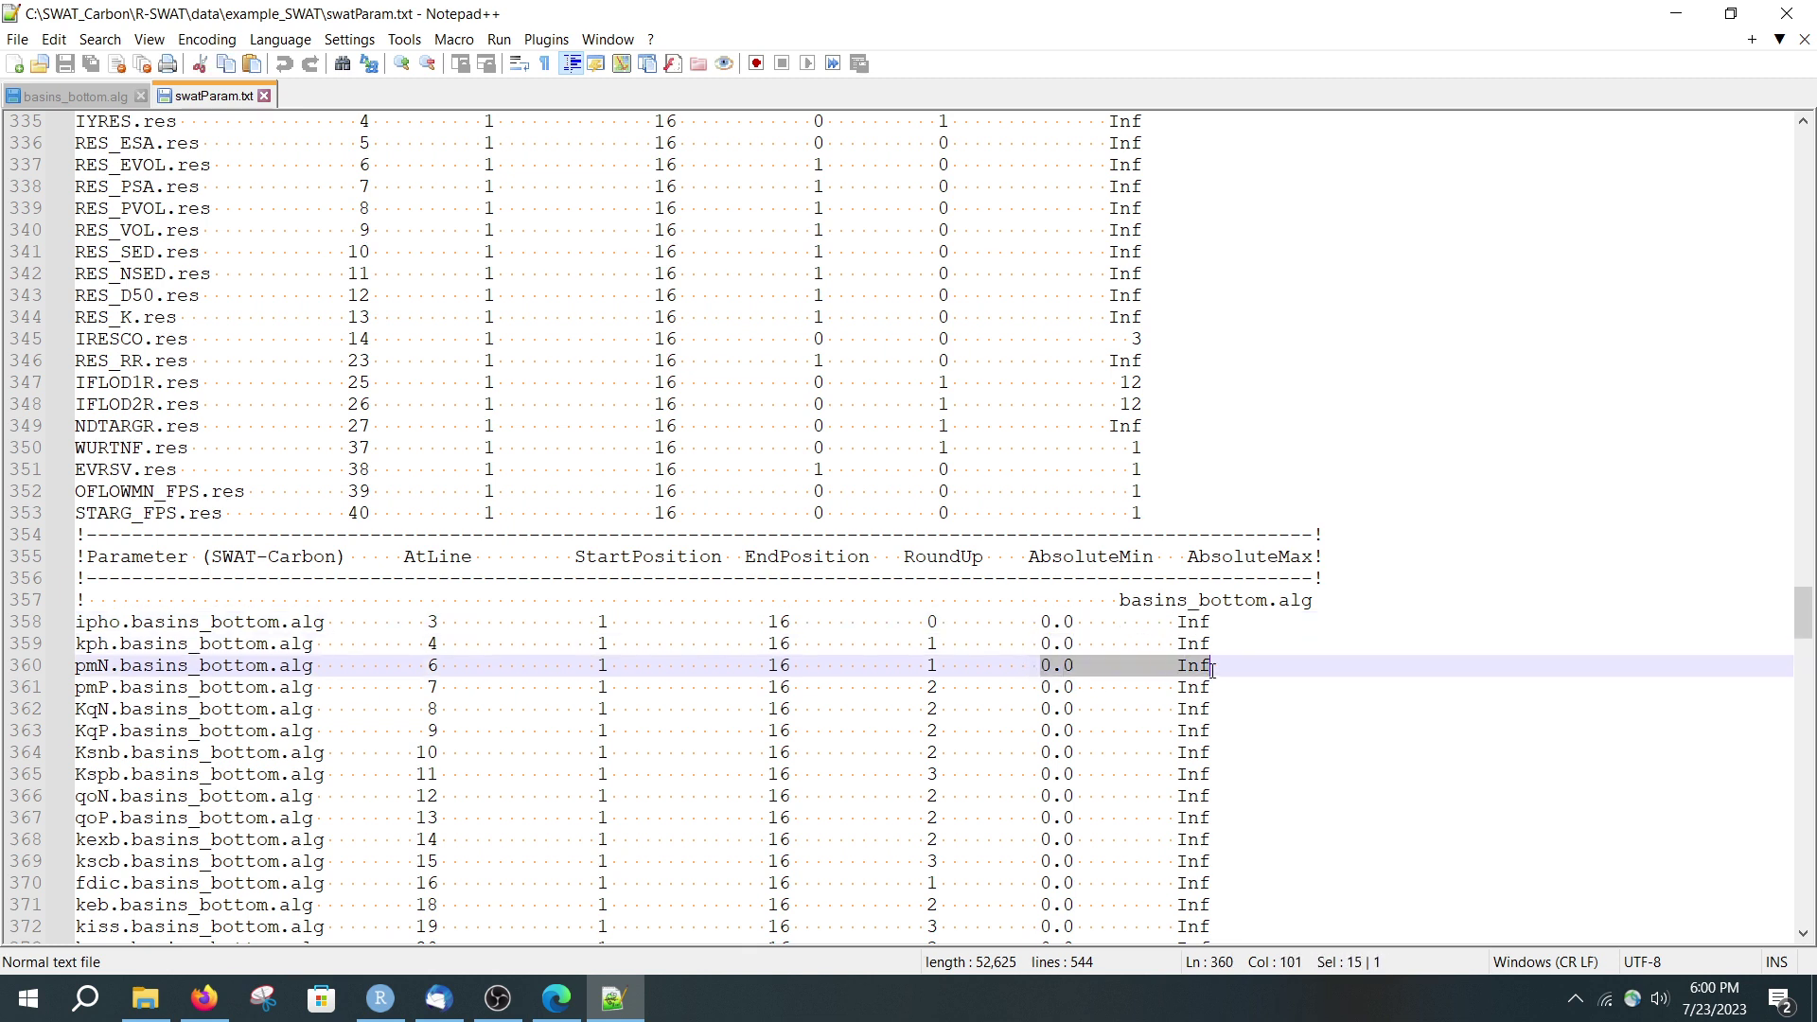
# Check the AbsoluteMin and AbsoluteMax values of pmP.basins_bottom.alg, close basins_bottom.alg and minimize the editor
pyautogui.moveTo(1042, 690); pyautogui.dragTo(1215, 685)
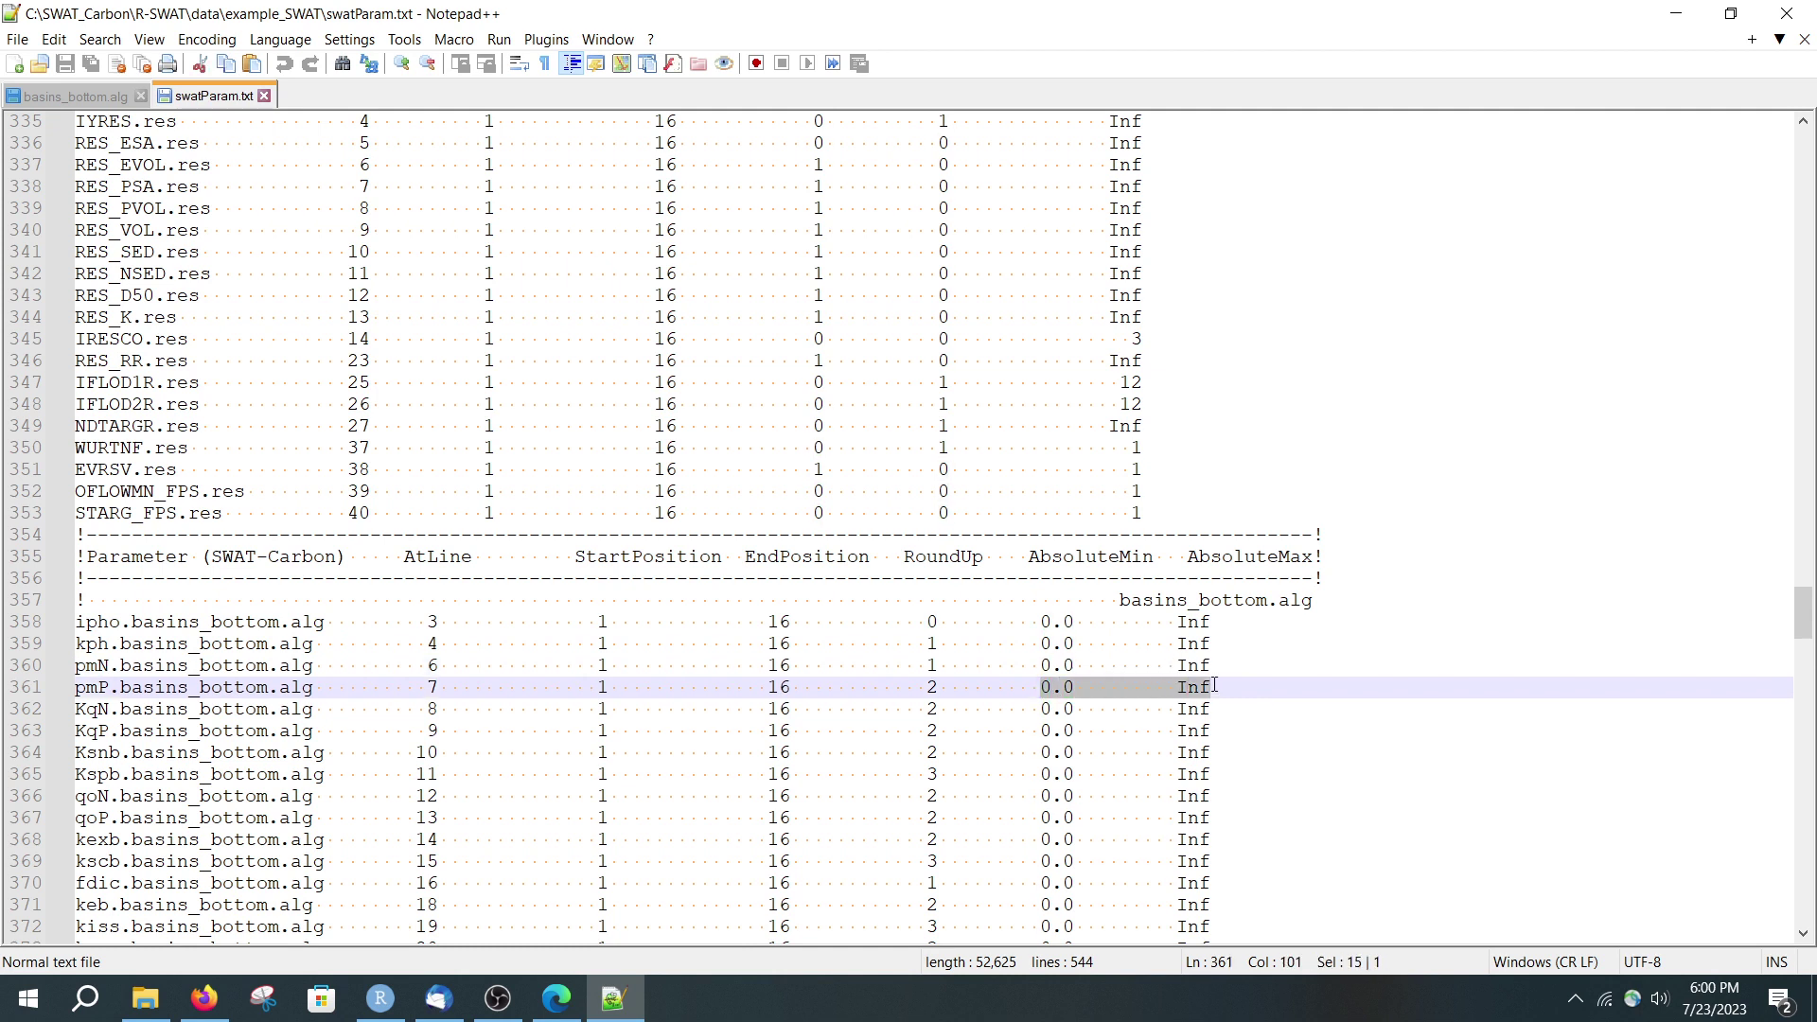
pyautogui.click(85, 95)
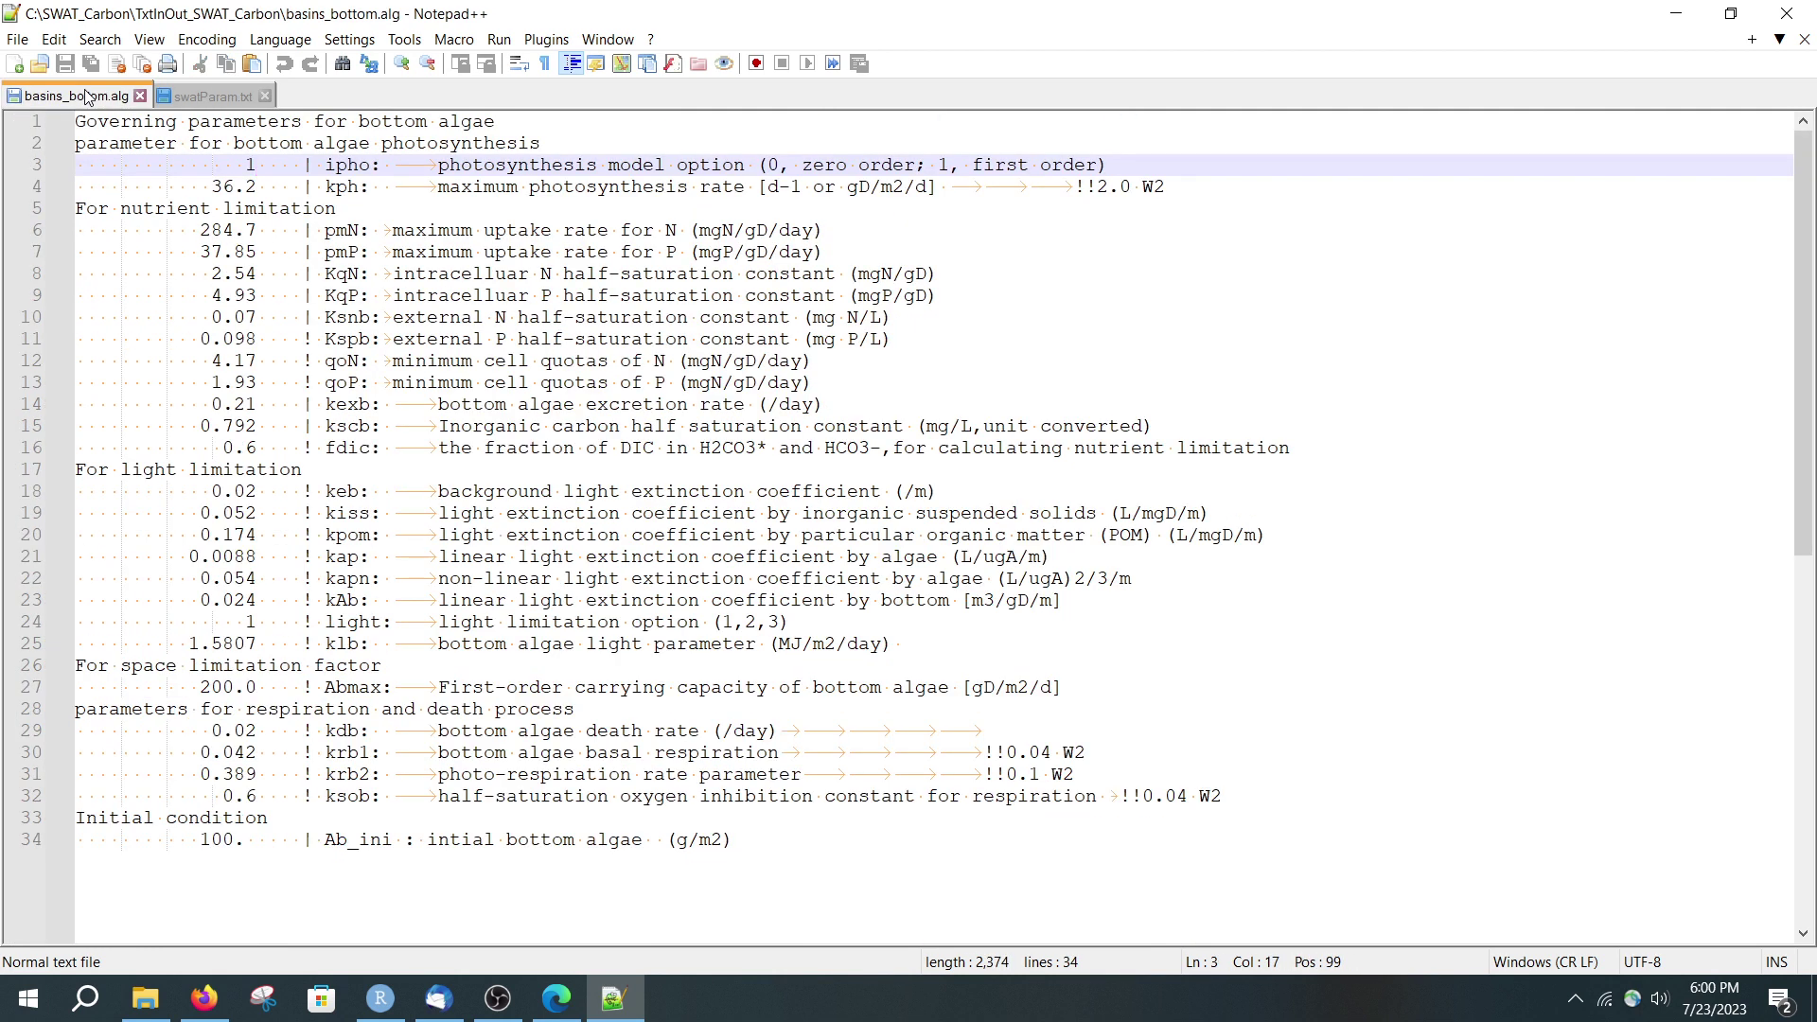
pyautogui.click(141, 95)
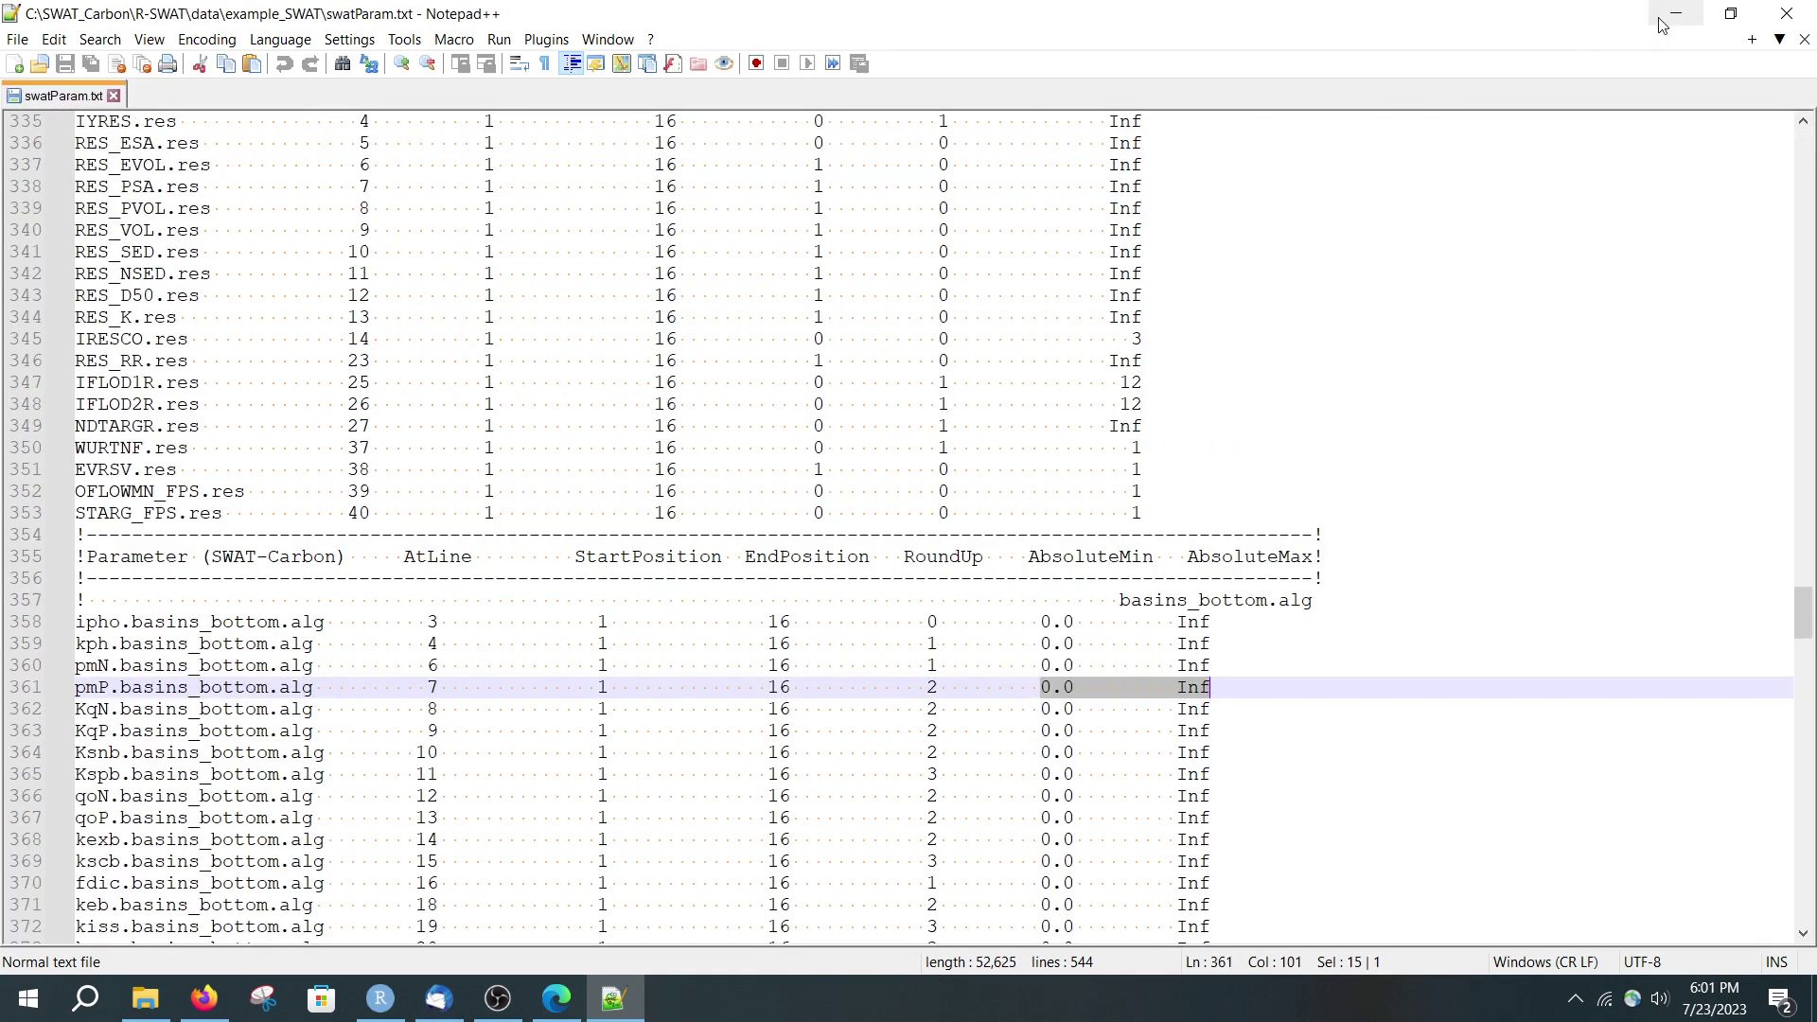
pyautogui.click(1664, 23)
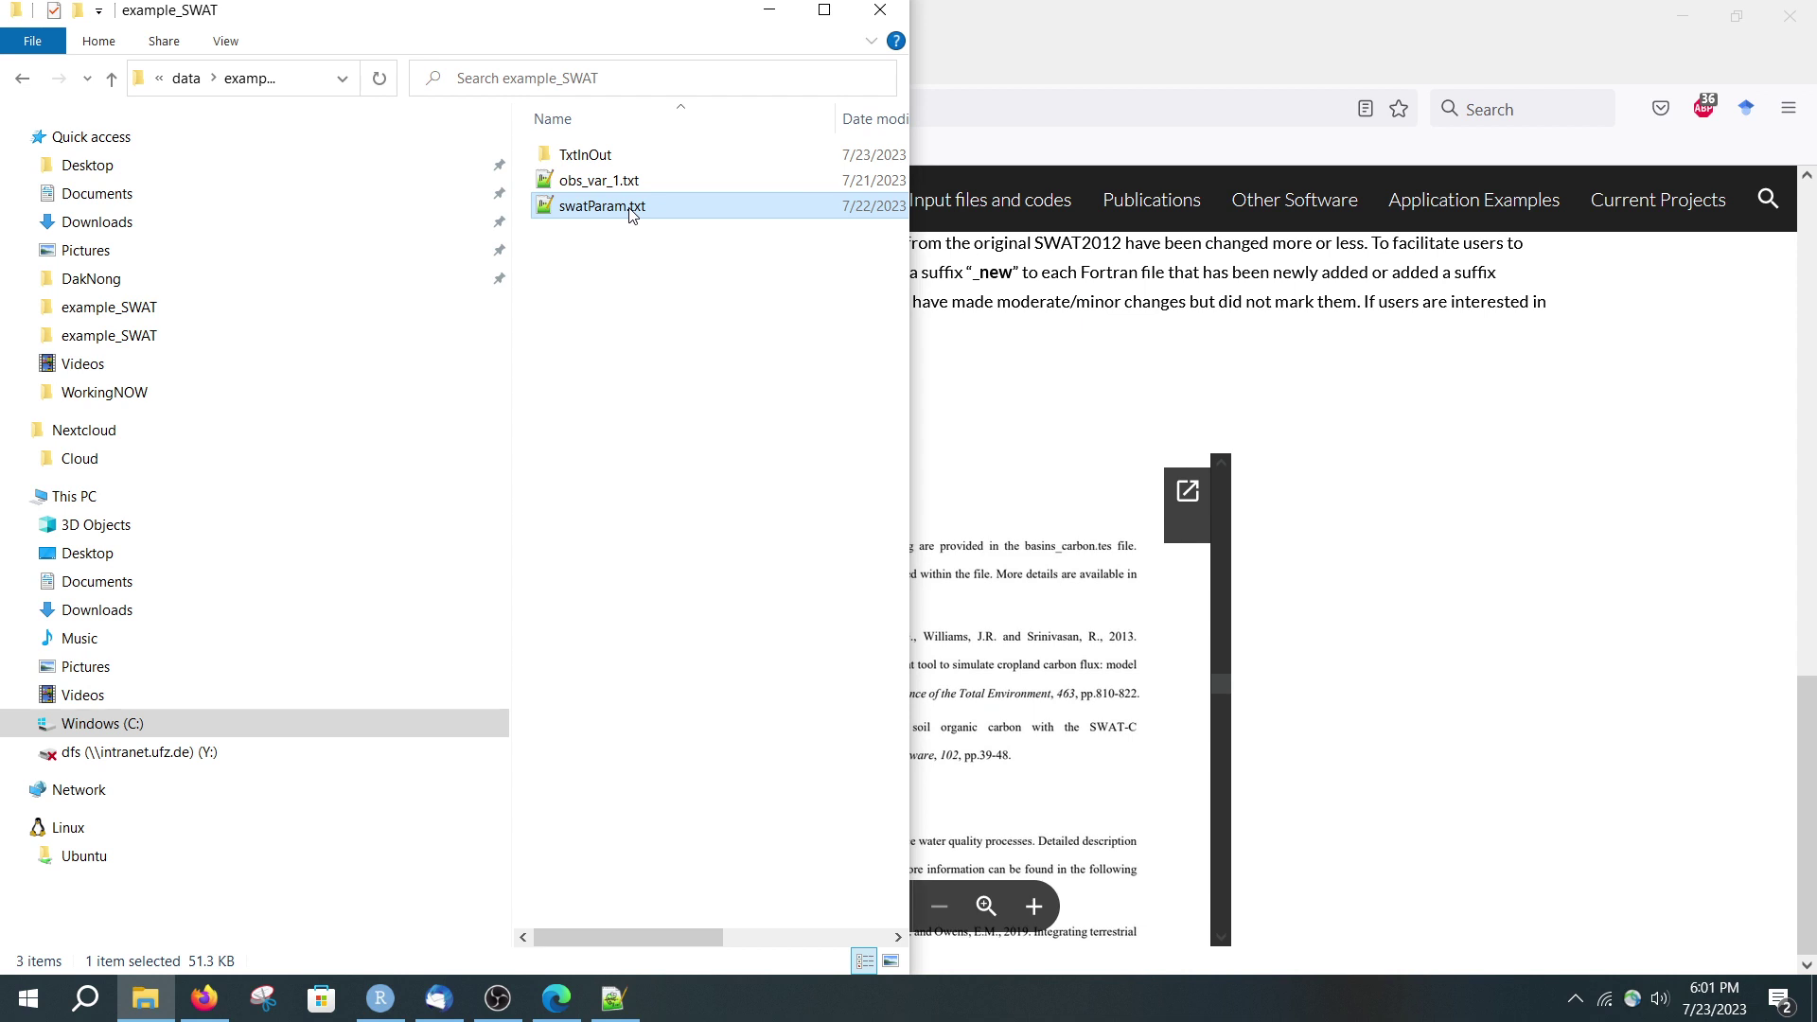
# Switch to Firefox and open swatParam.txt from the data/example_SWAT folder of the R-SWAT GitHub repository
pyautogui.click(916, 30)
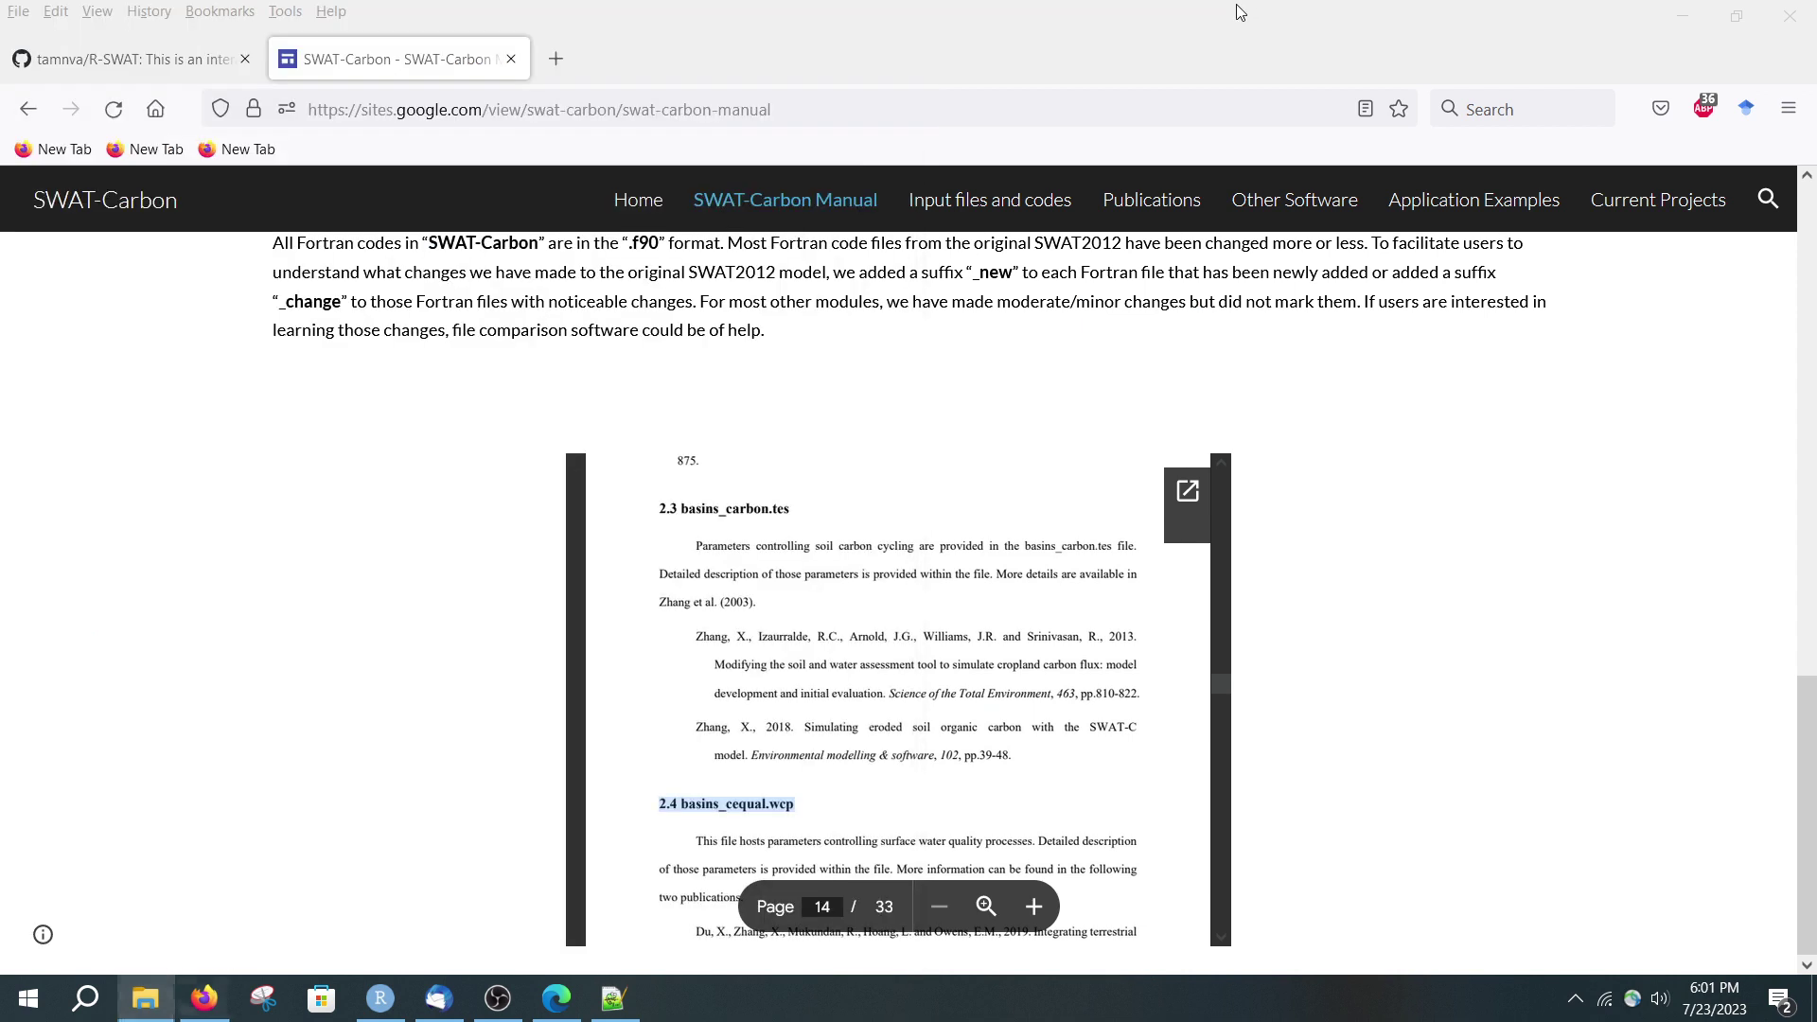
pyautogui.click(150, 66)
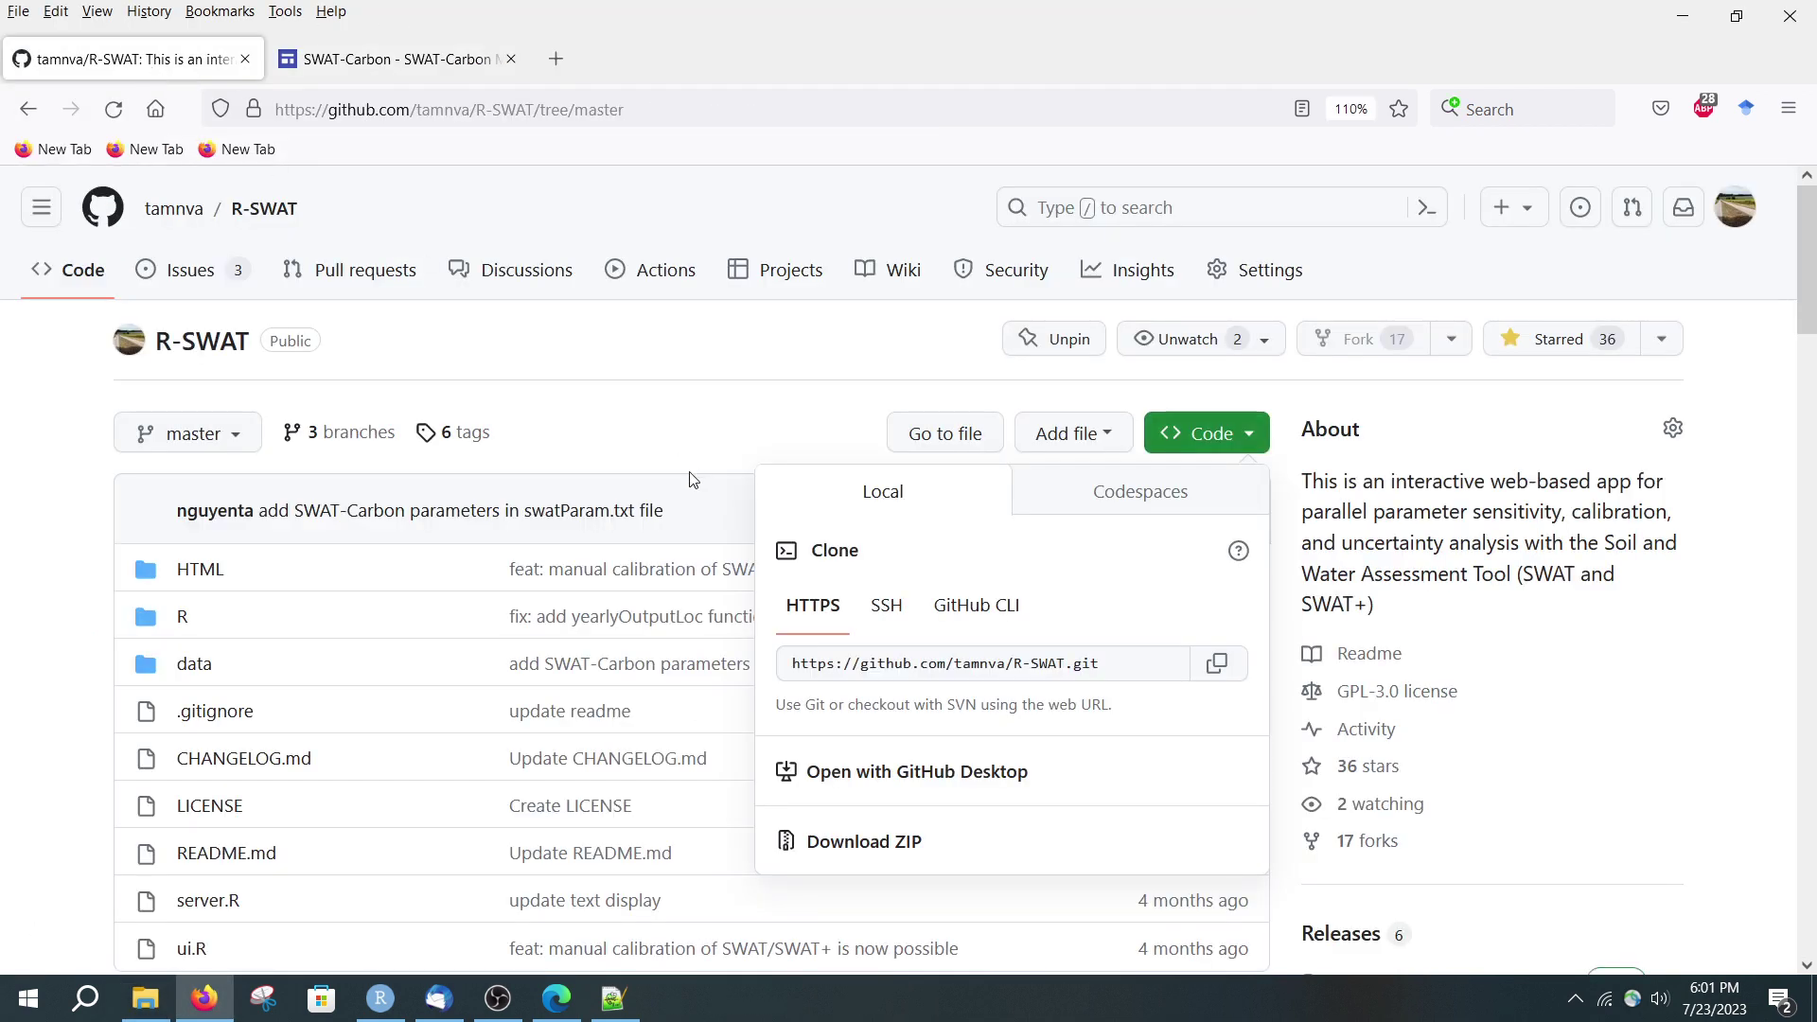
pyautogui.click(778, 566)
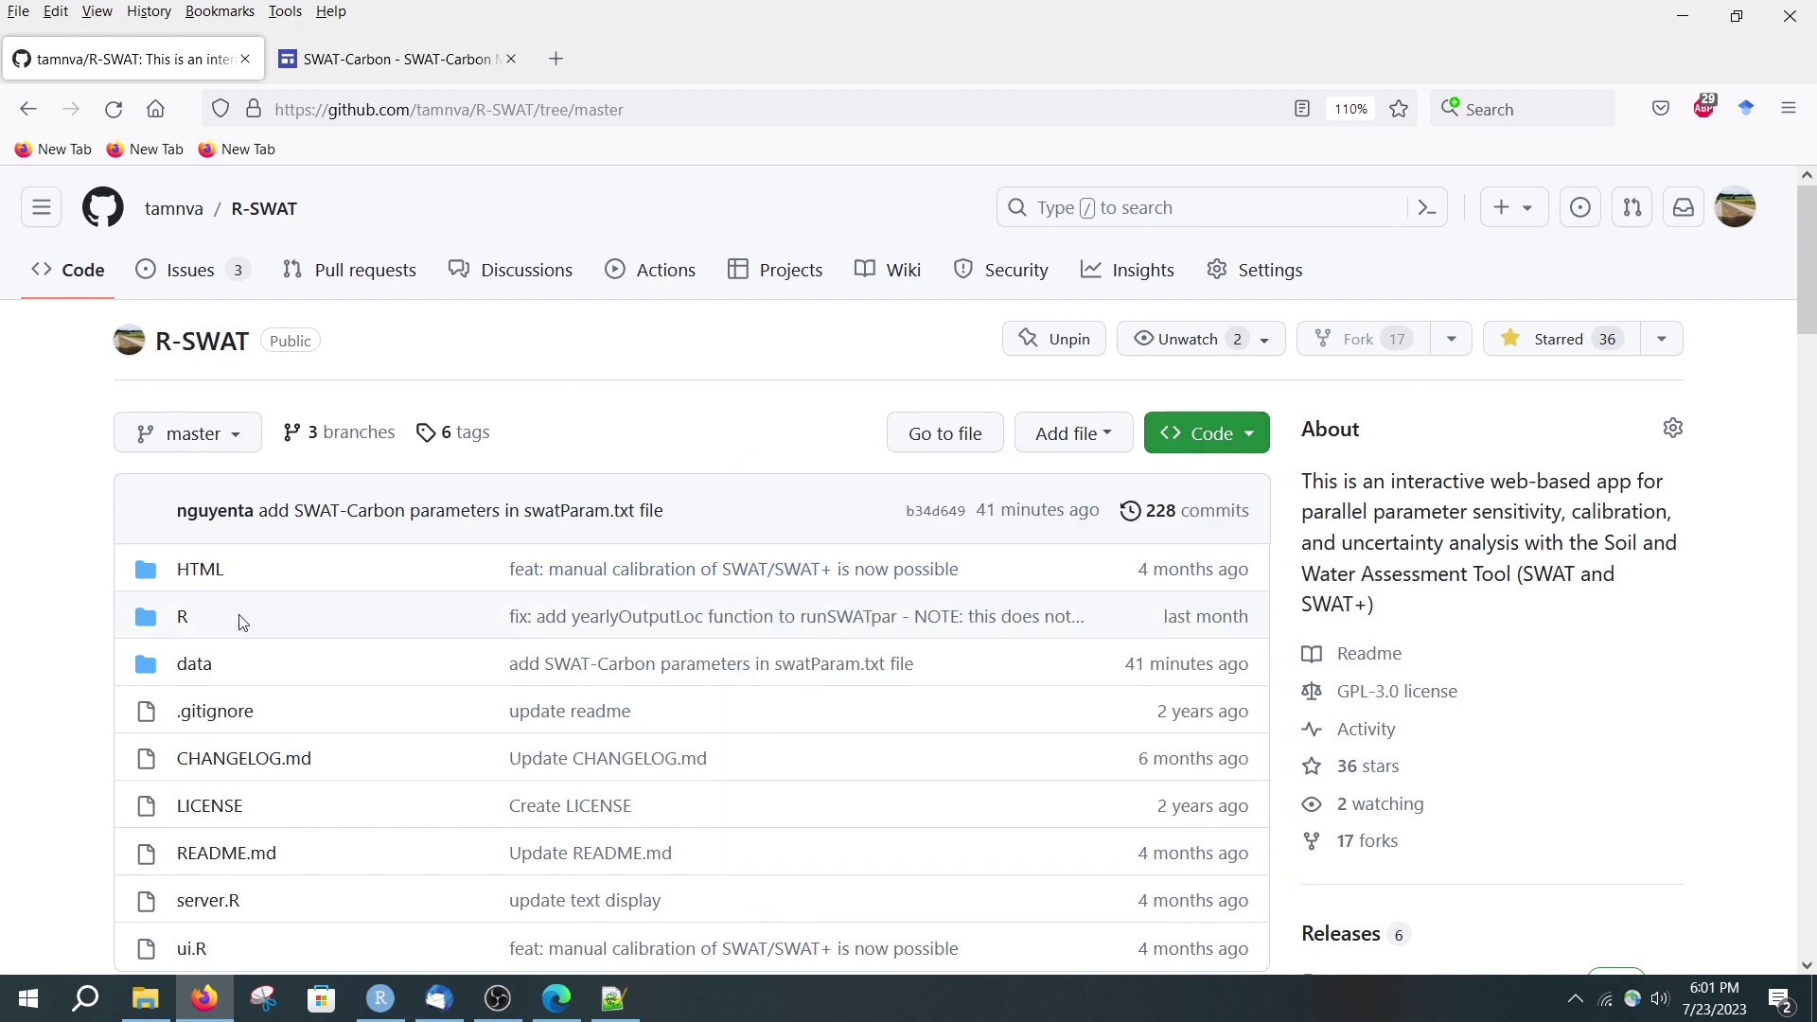
pyautogui.click(201, 666)
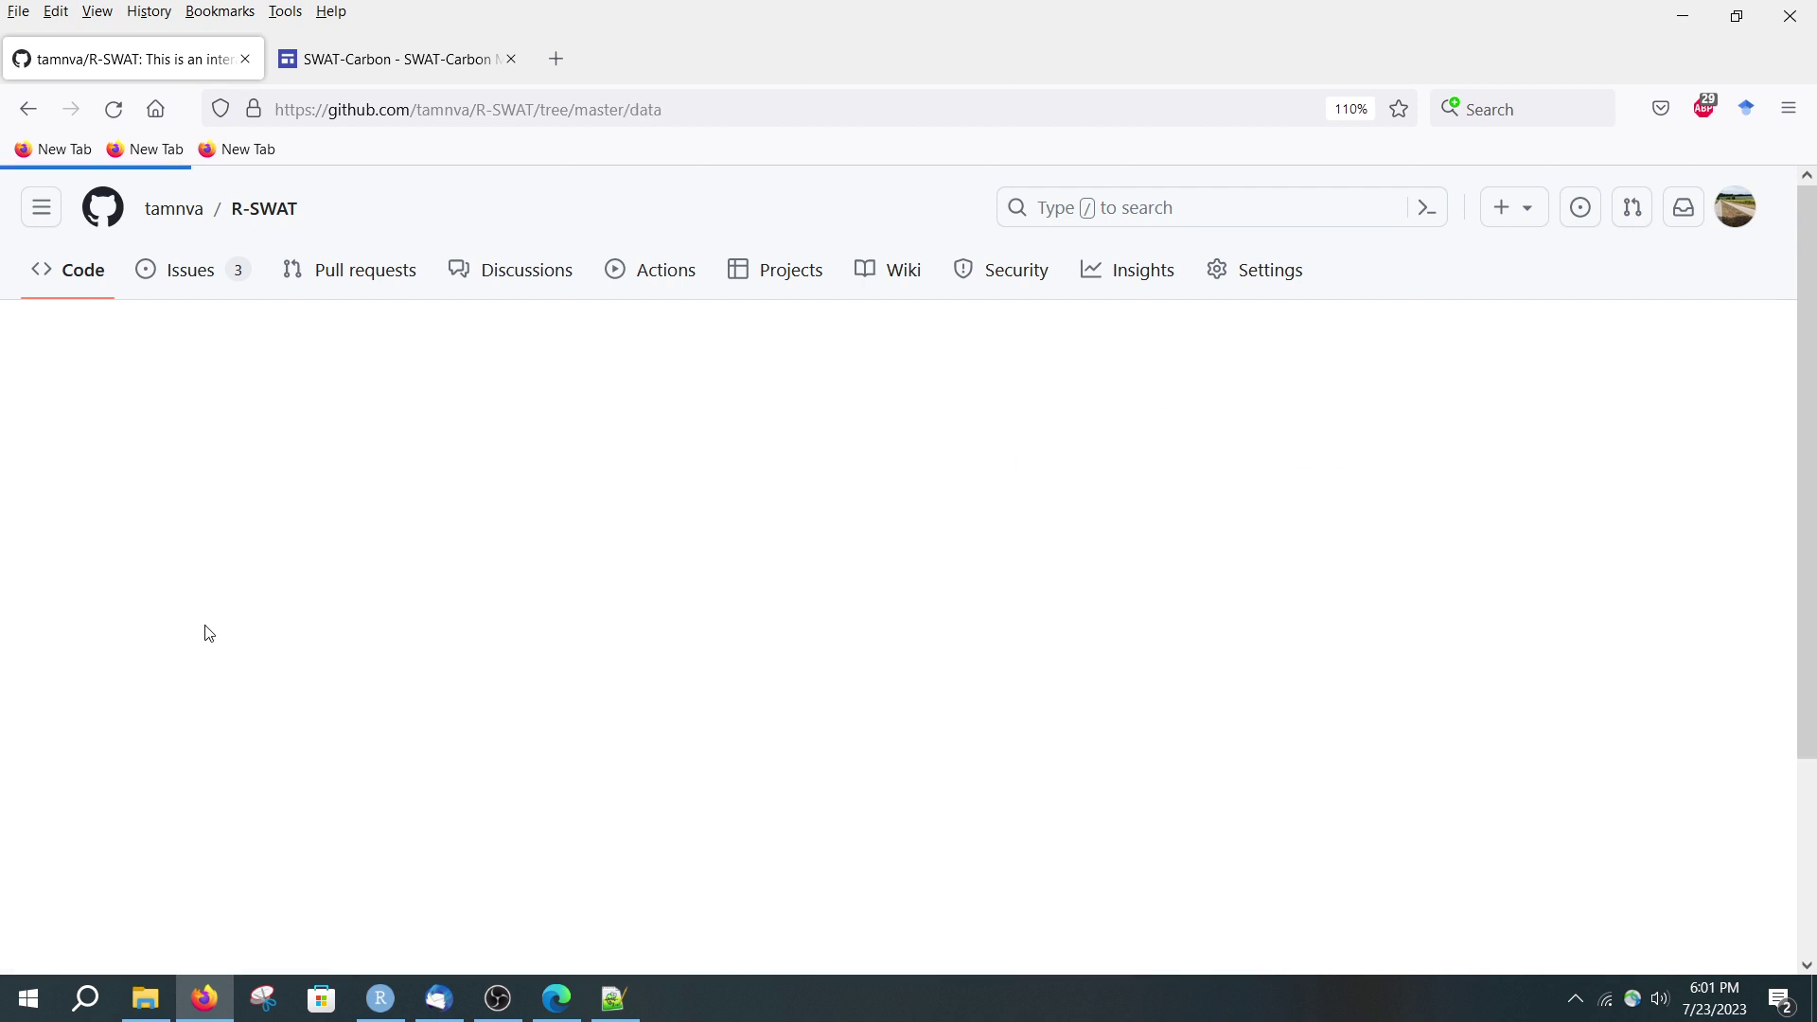
pyautogui.click(566, 651)
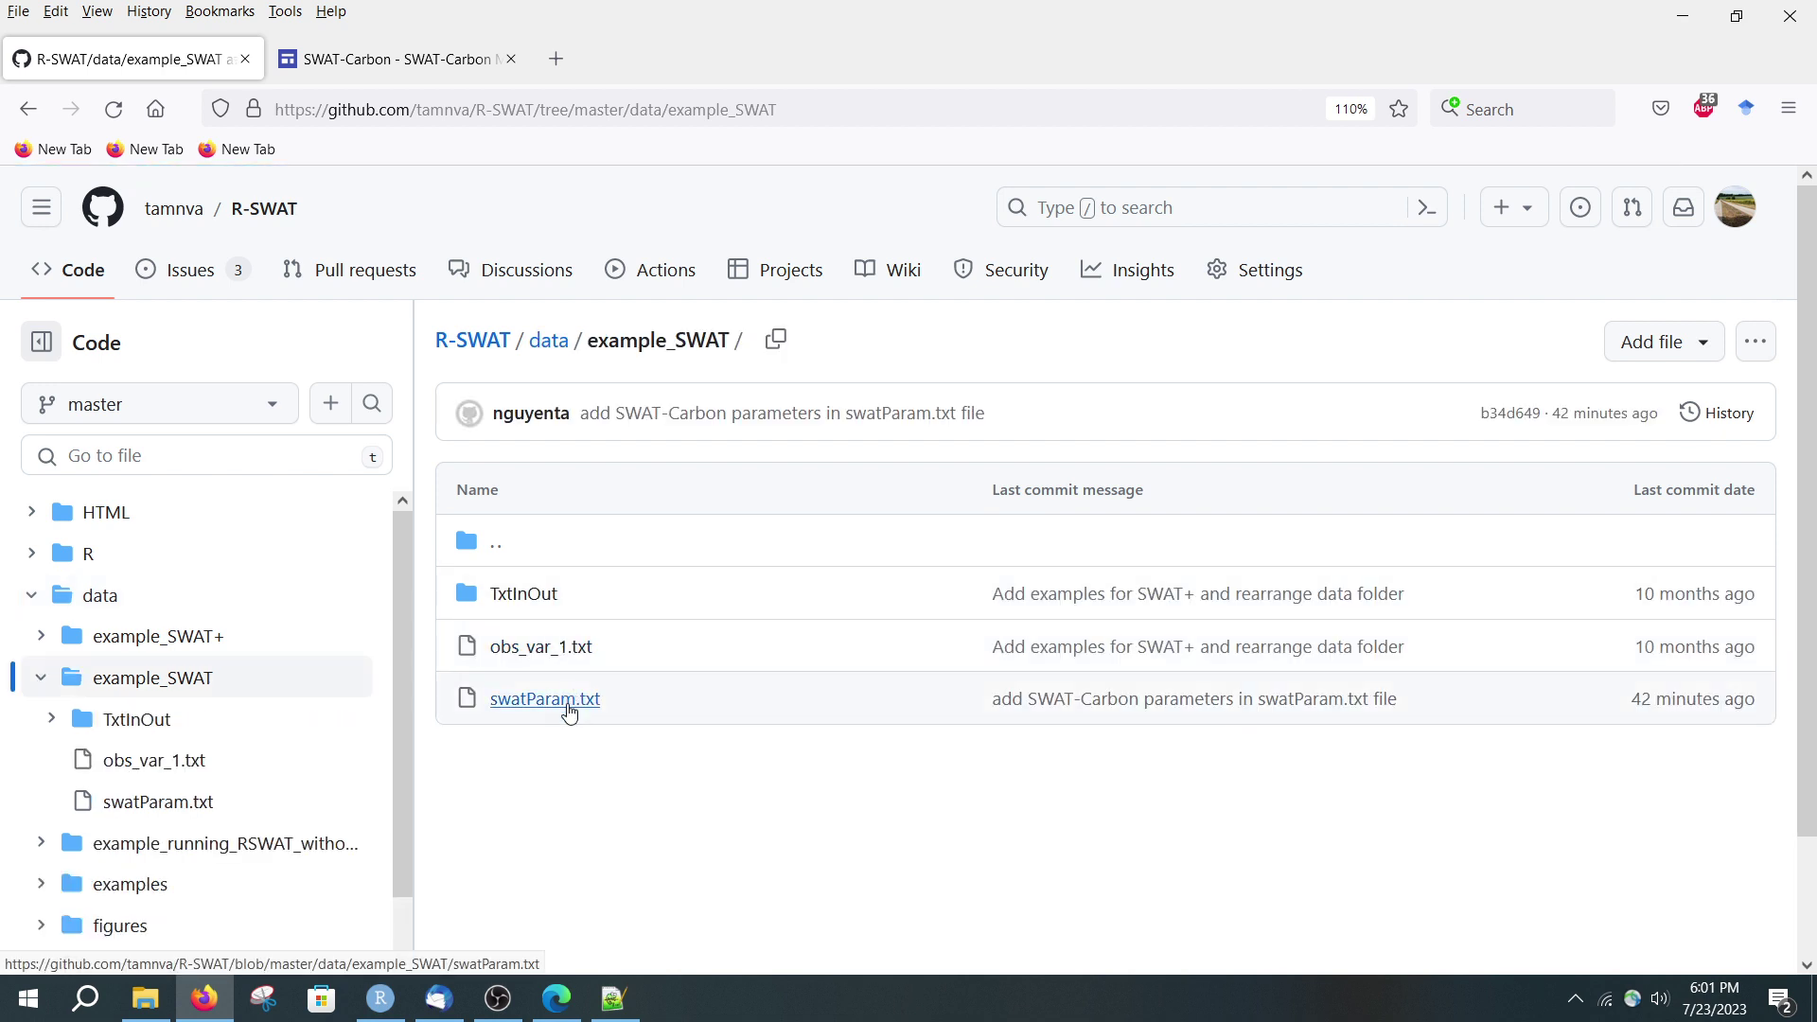
pyautogui.click(568, 710)
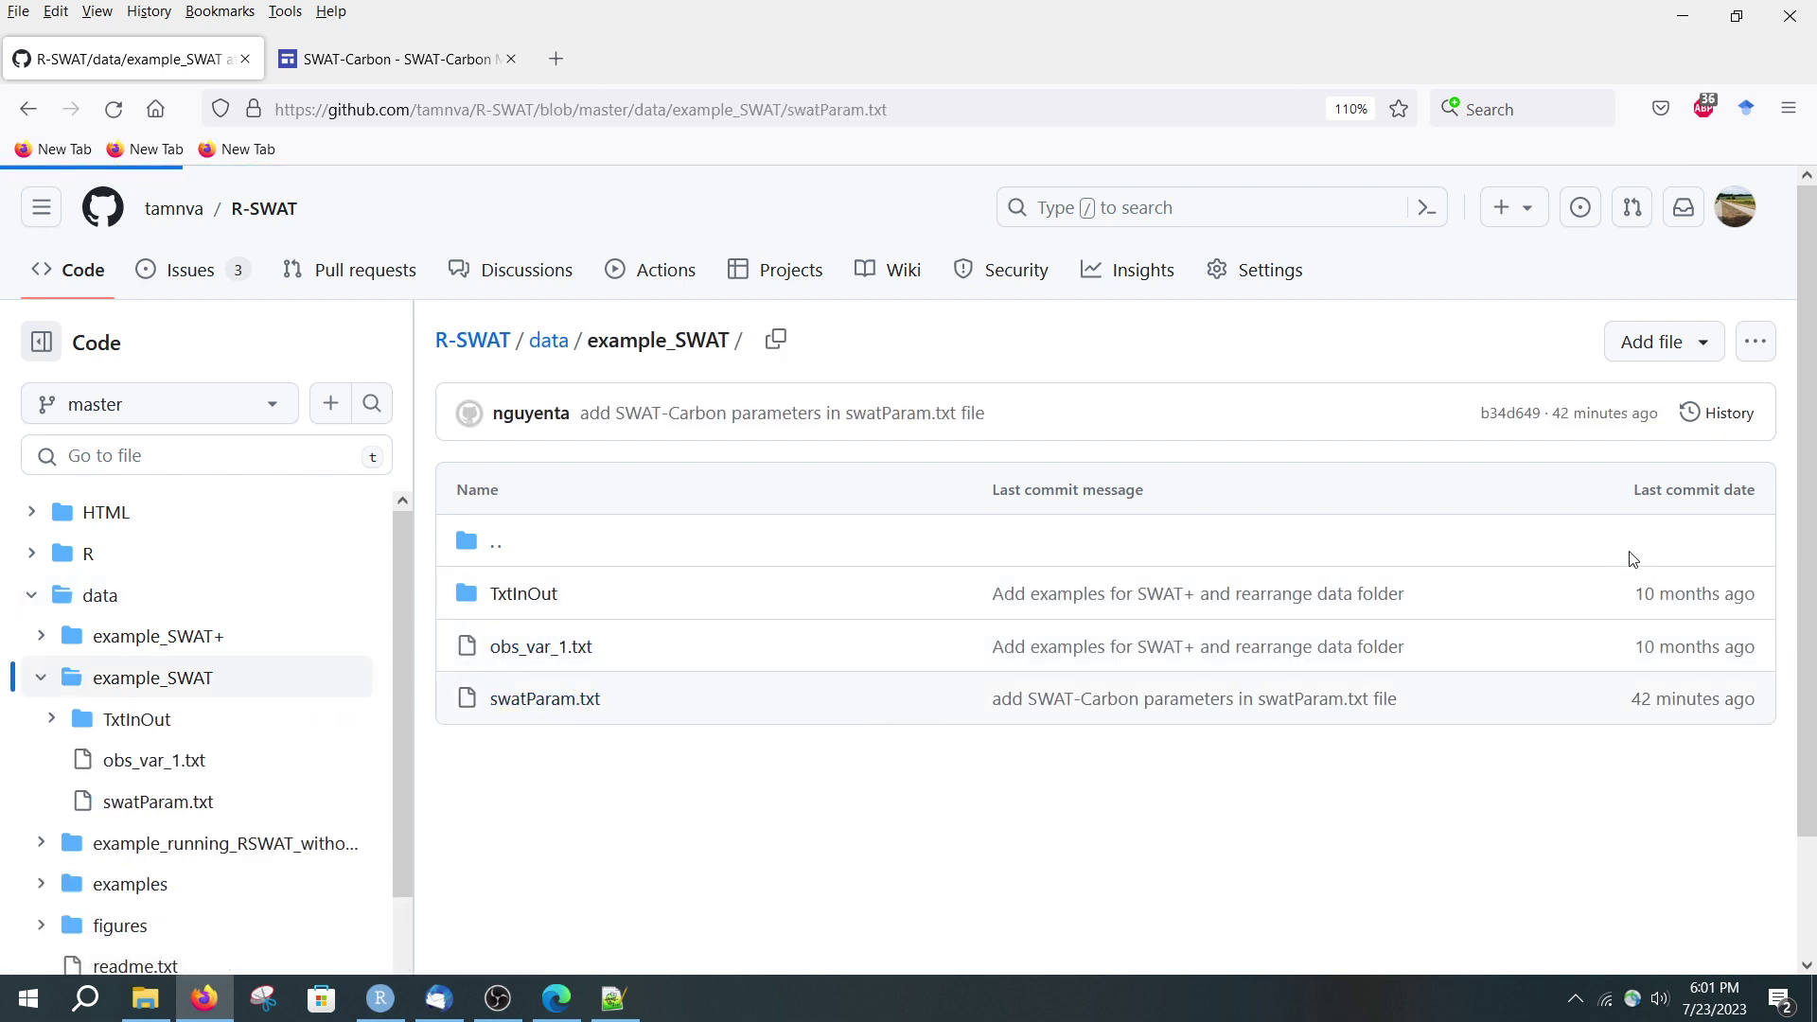
# Examine the SWAT-Carbon parameter sections for basins_bottom.alg, basins_carbon.tes and basins_cequal.wcp in the online swatParam.txt
pyautogui.moveTo(1808, 189); pyautogui.dragTo(1813, 843)
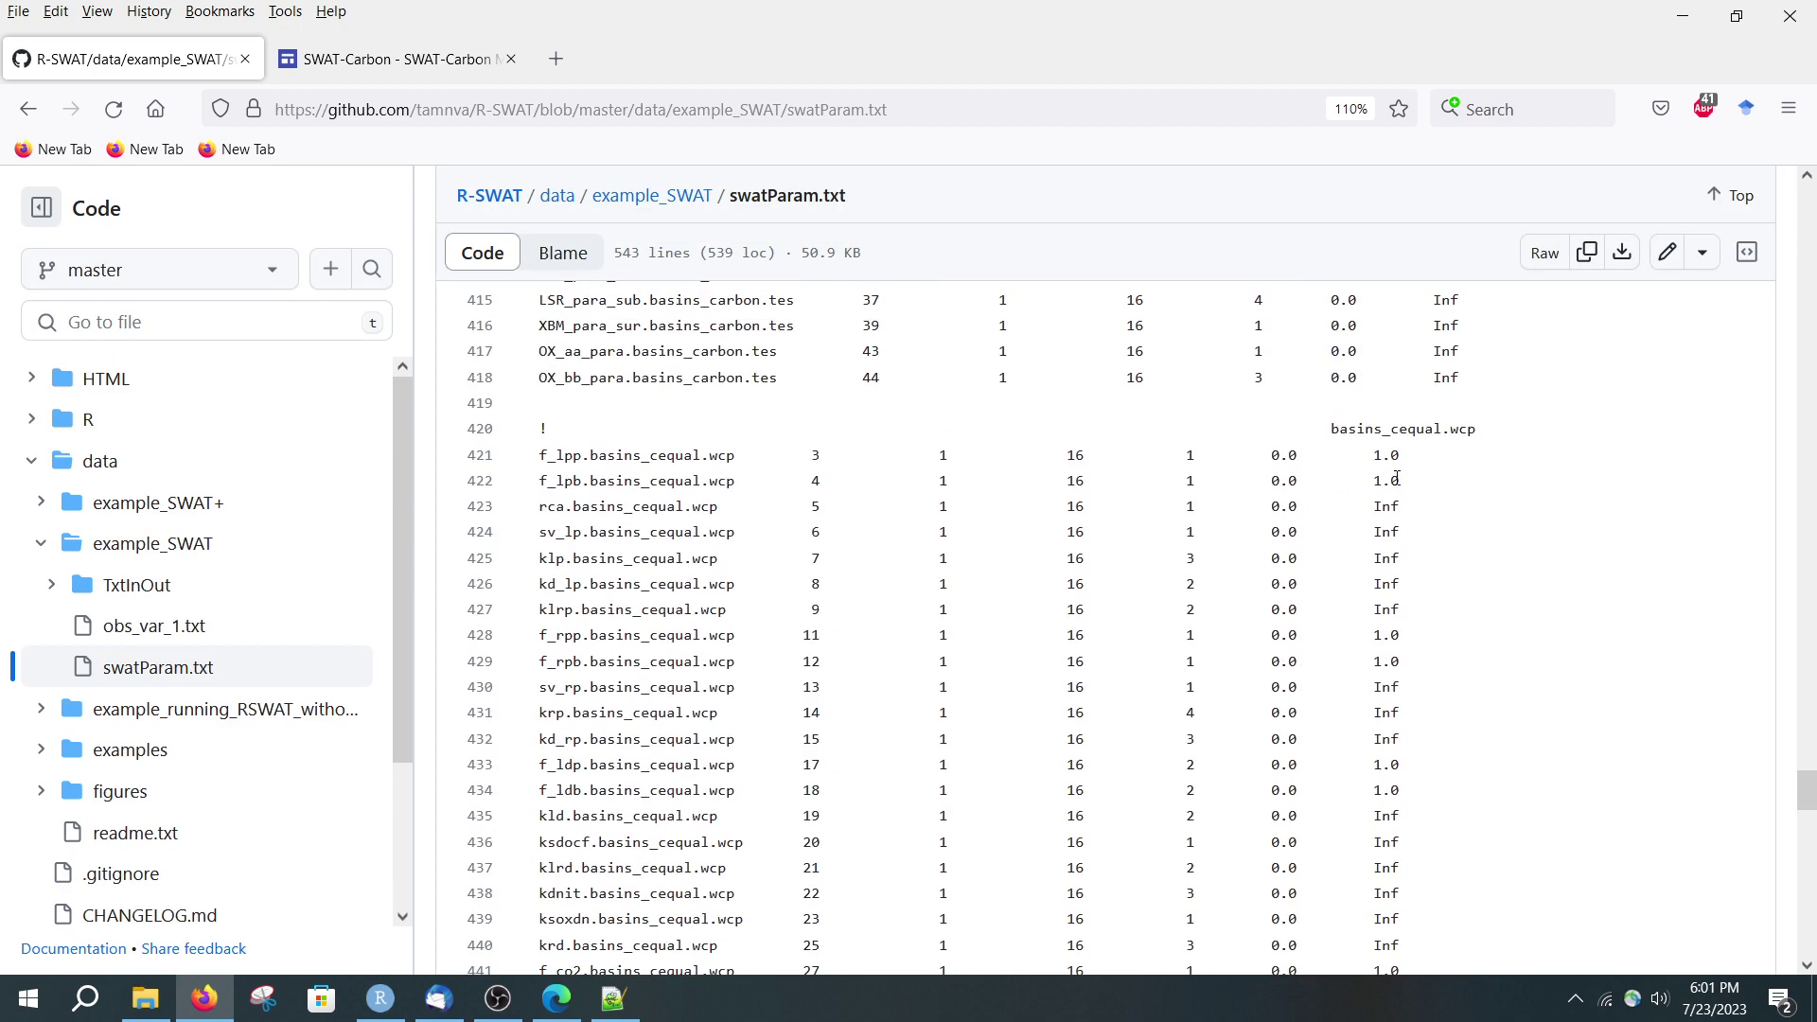
pyautogui.scroll(10, 1397, 478)
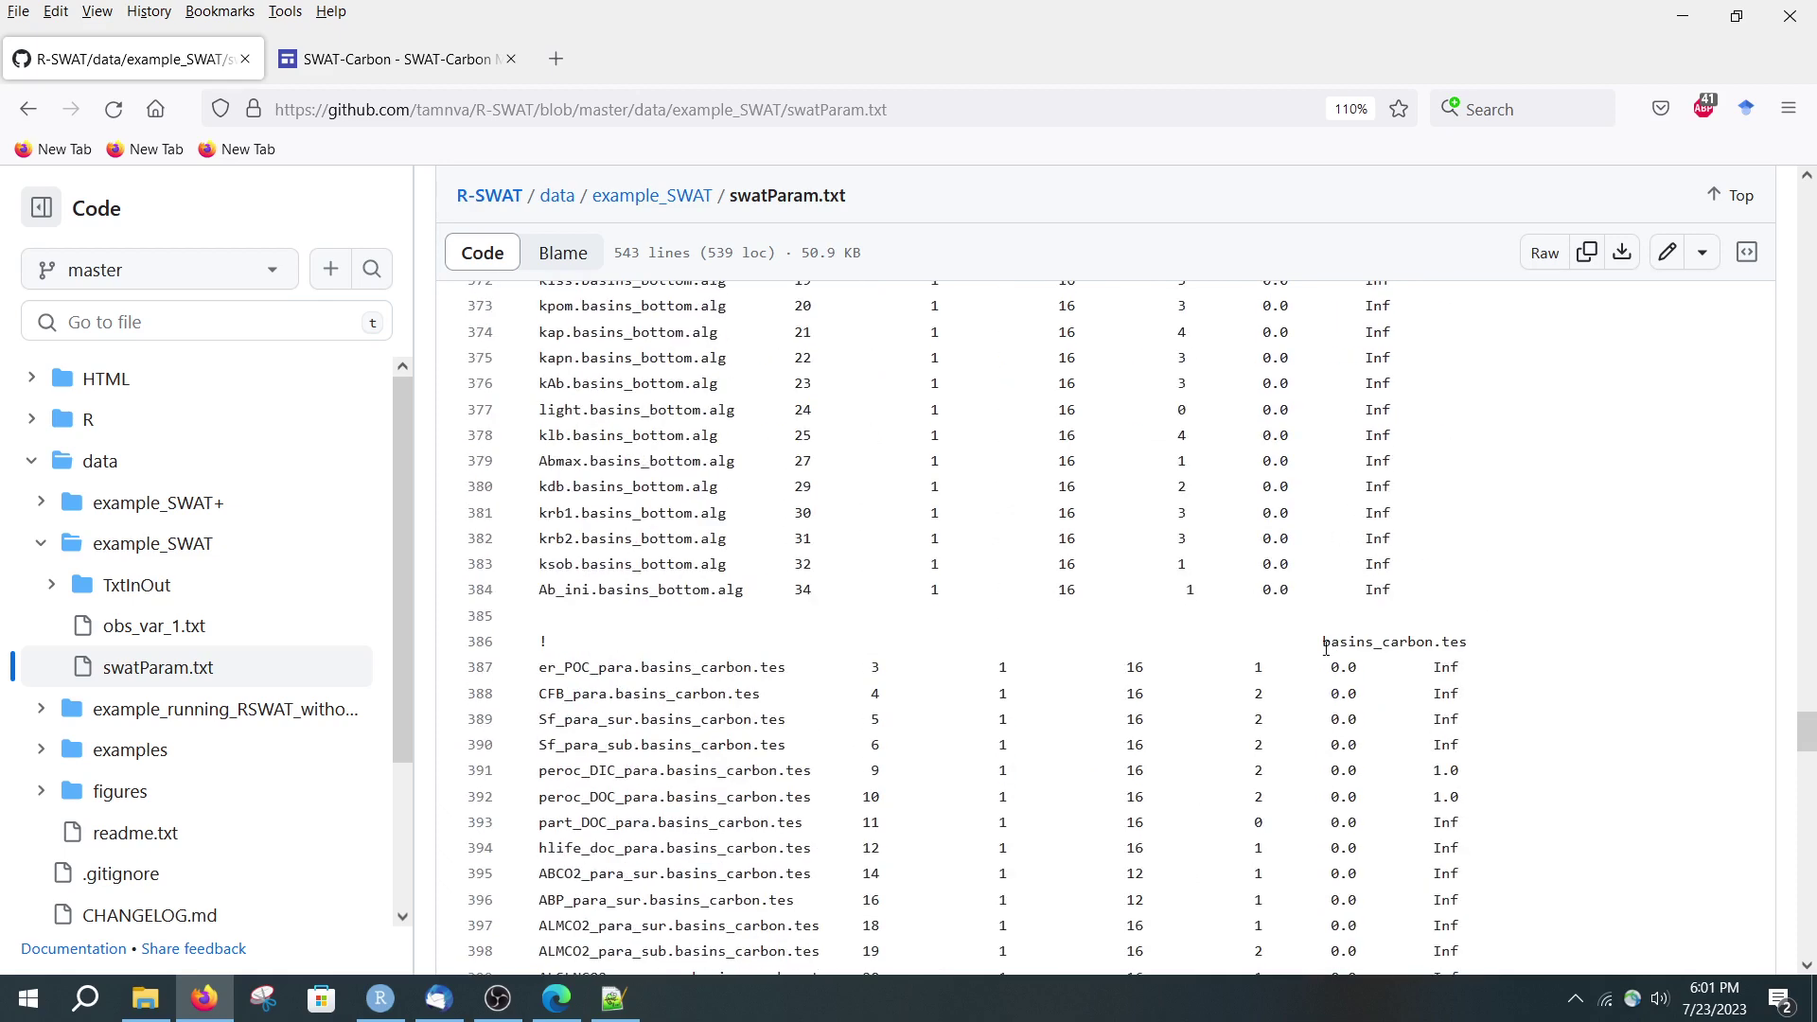
pyautogui.moveTo(1325, 648); pyautogui.dragTo(1424, 668)
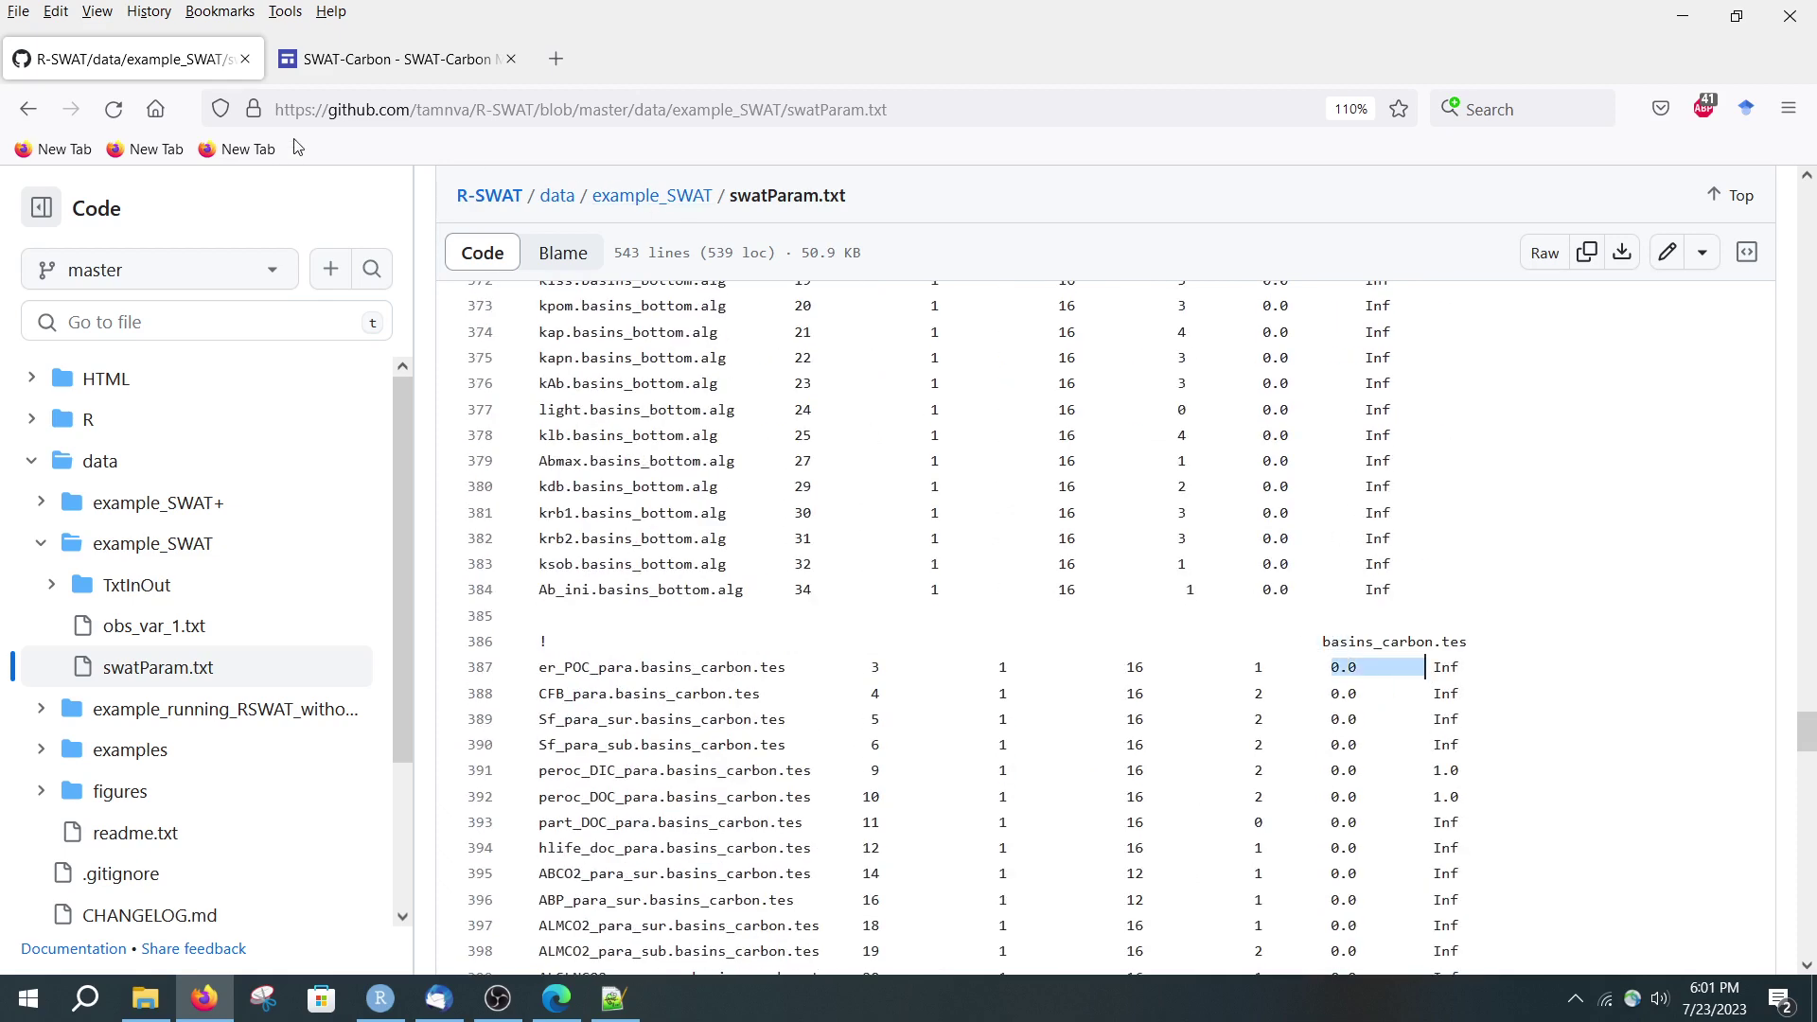
pyautogui.click(354, 60)
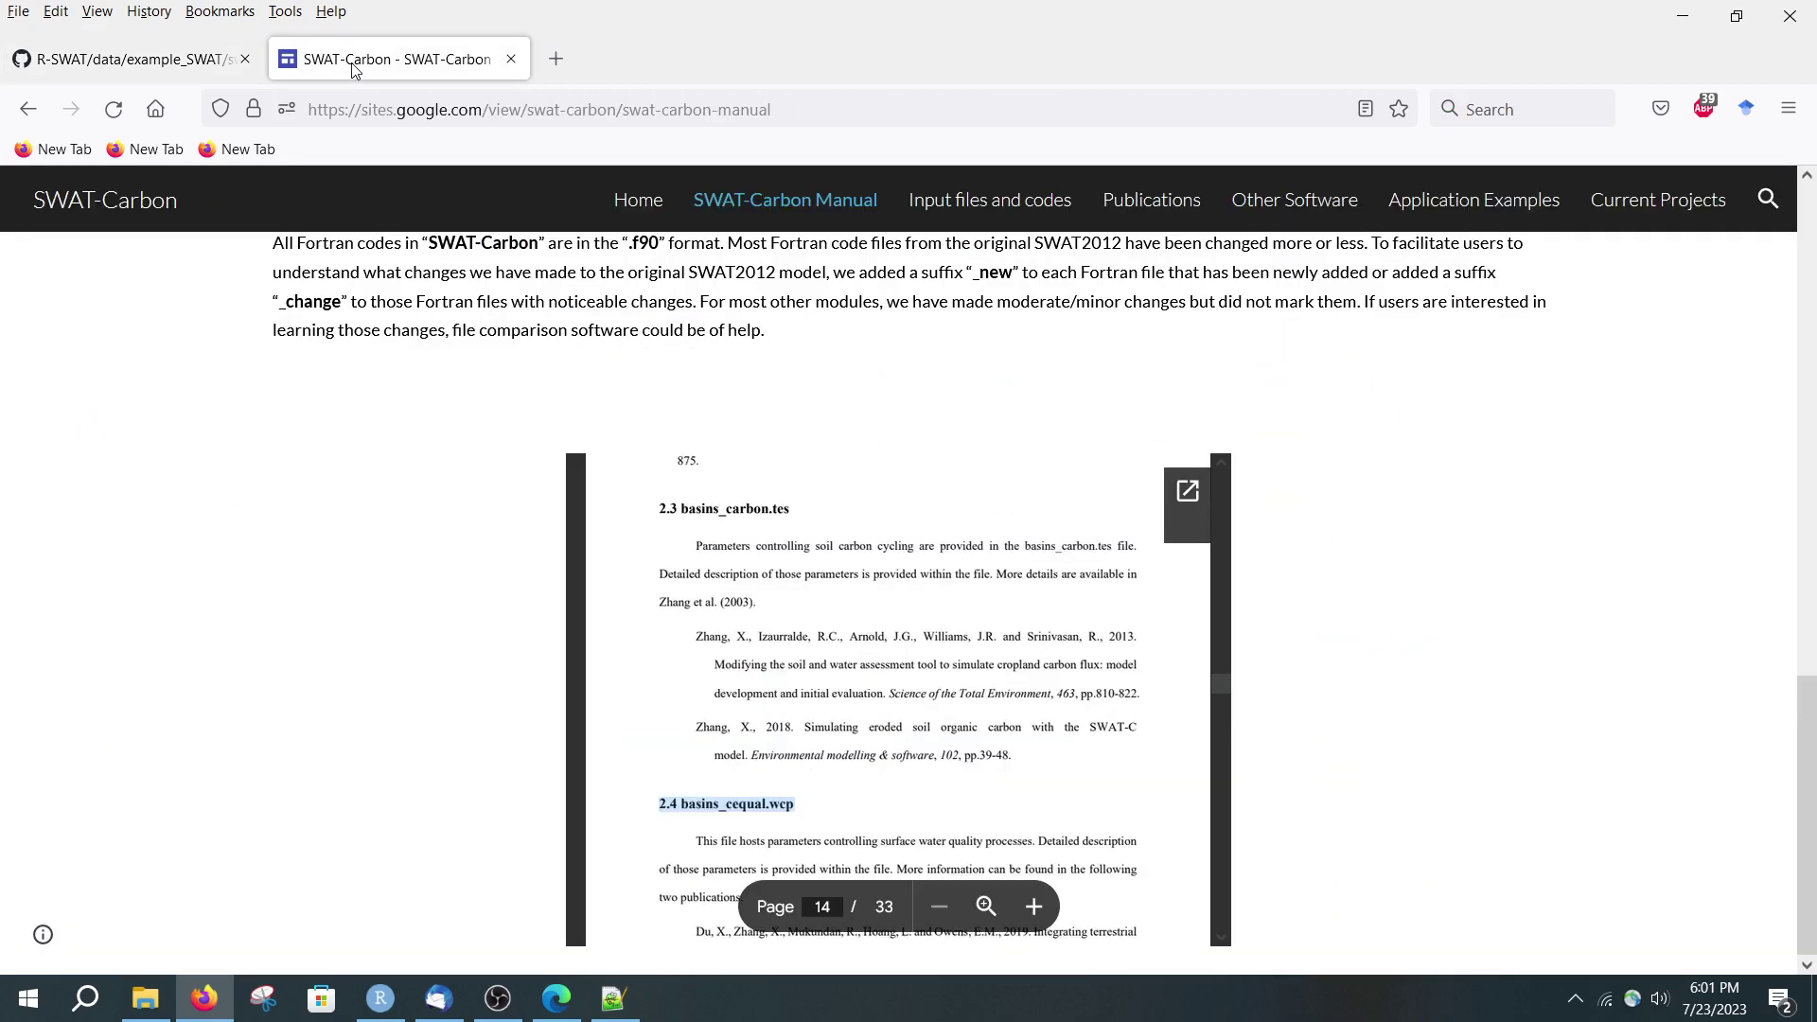
pyautogui.click(137, 62)
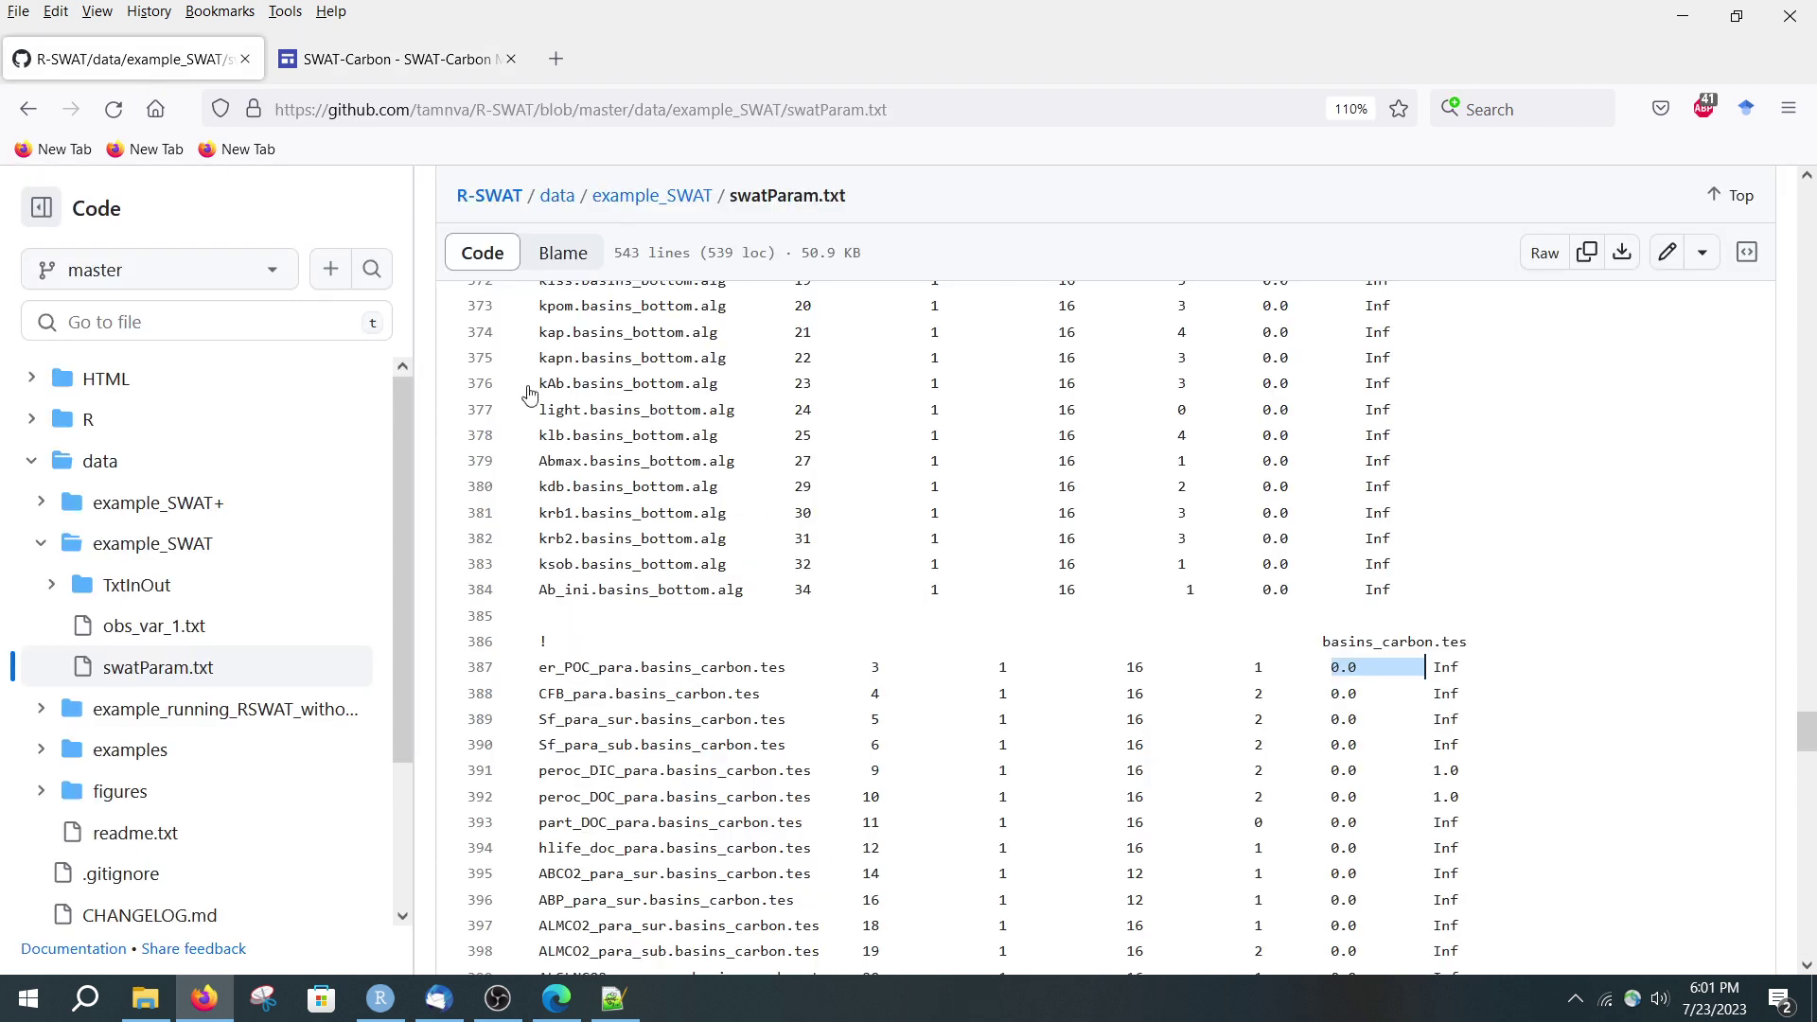
pyautogui.scroll(2, 472, 288)
# Return to the R-SWAT repository's main page and look at its code download options, including Download ZIP
pyautogui.click(488, 199)
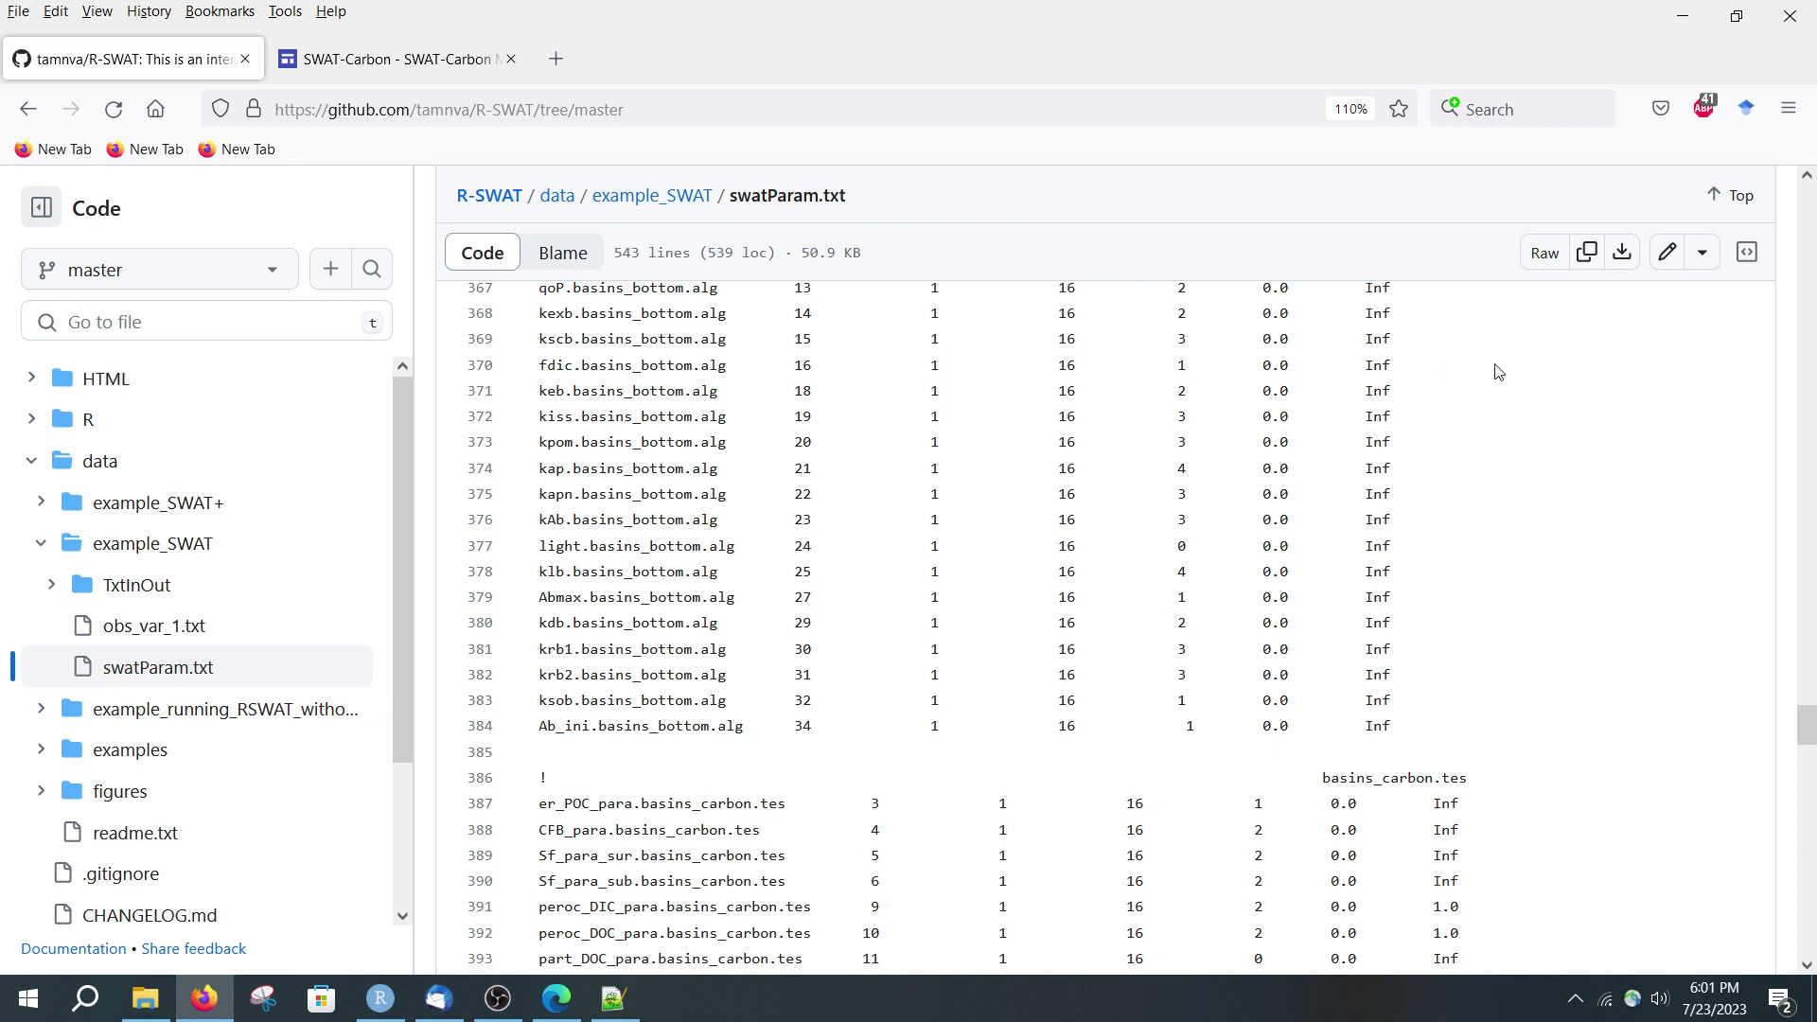
pyautogui.click(1231, 437)
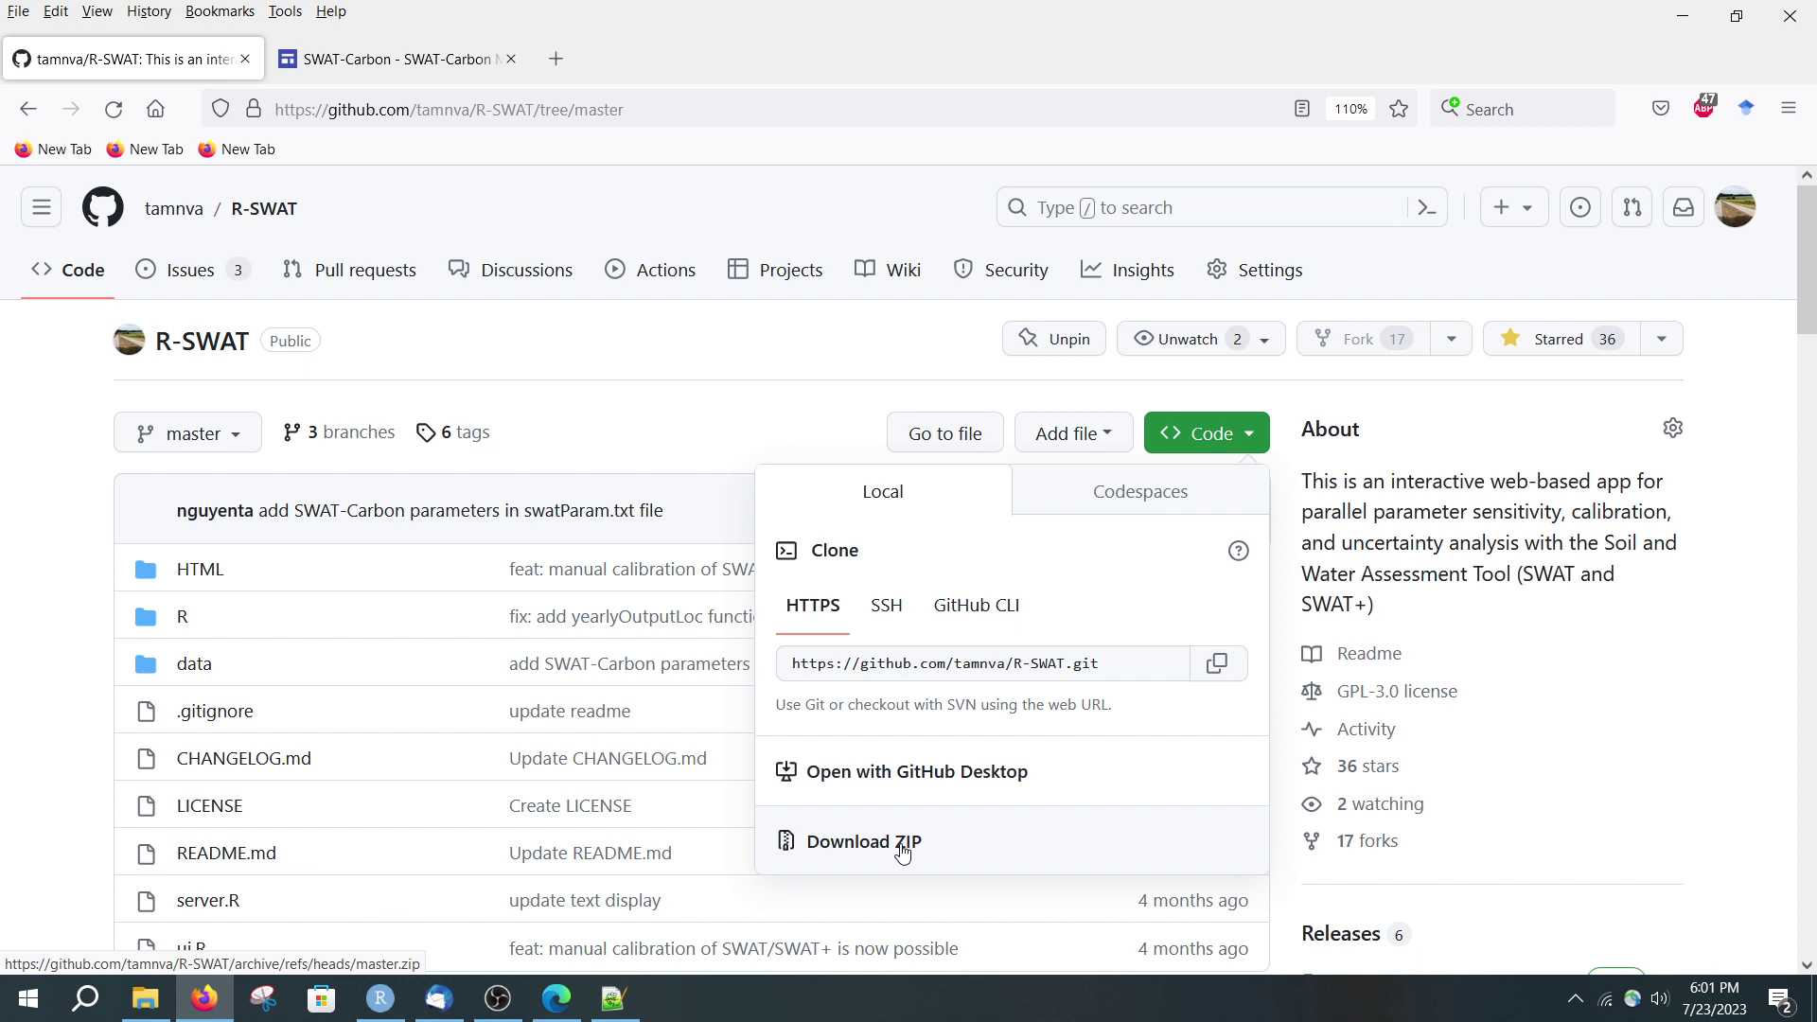
pyautogui.click(682, 433)
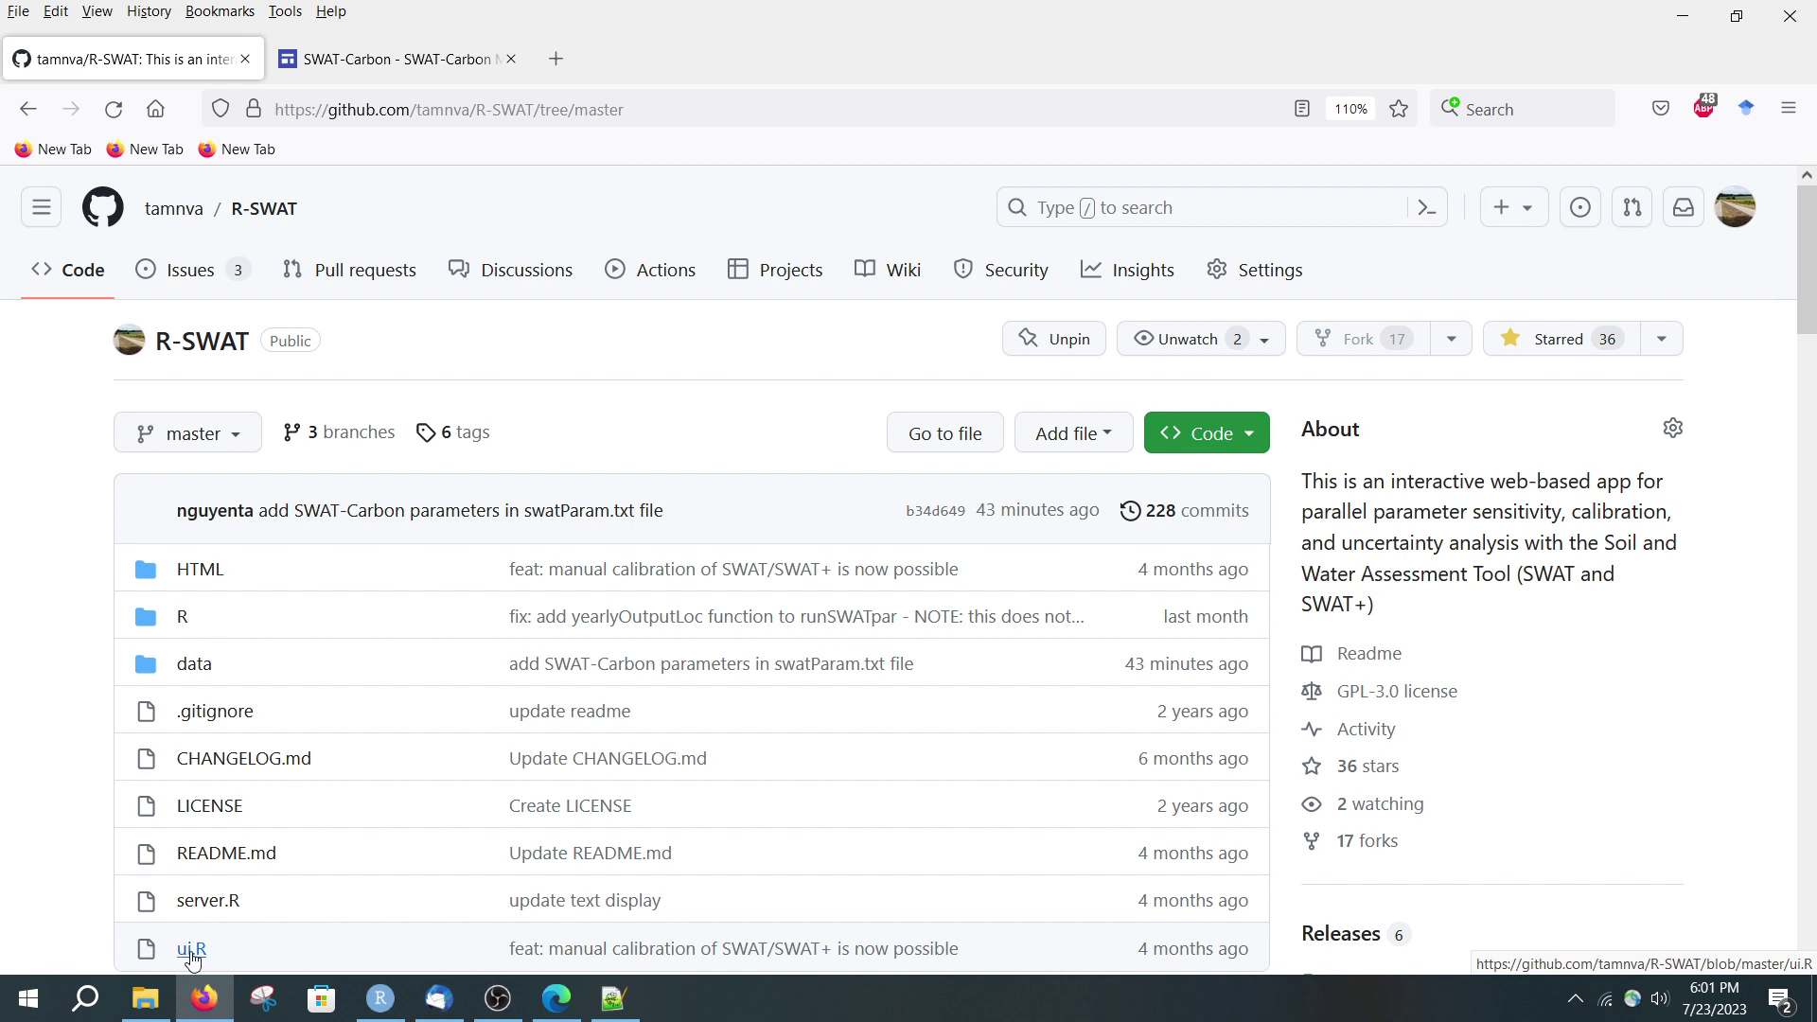
# Look at the R-SWAT launch in RStudio, switch to the running app in Edge and highlight its Working folder path
pyautogui.click(379, 999)
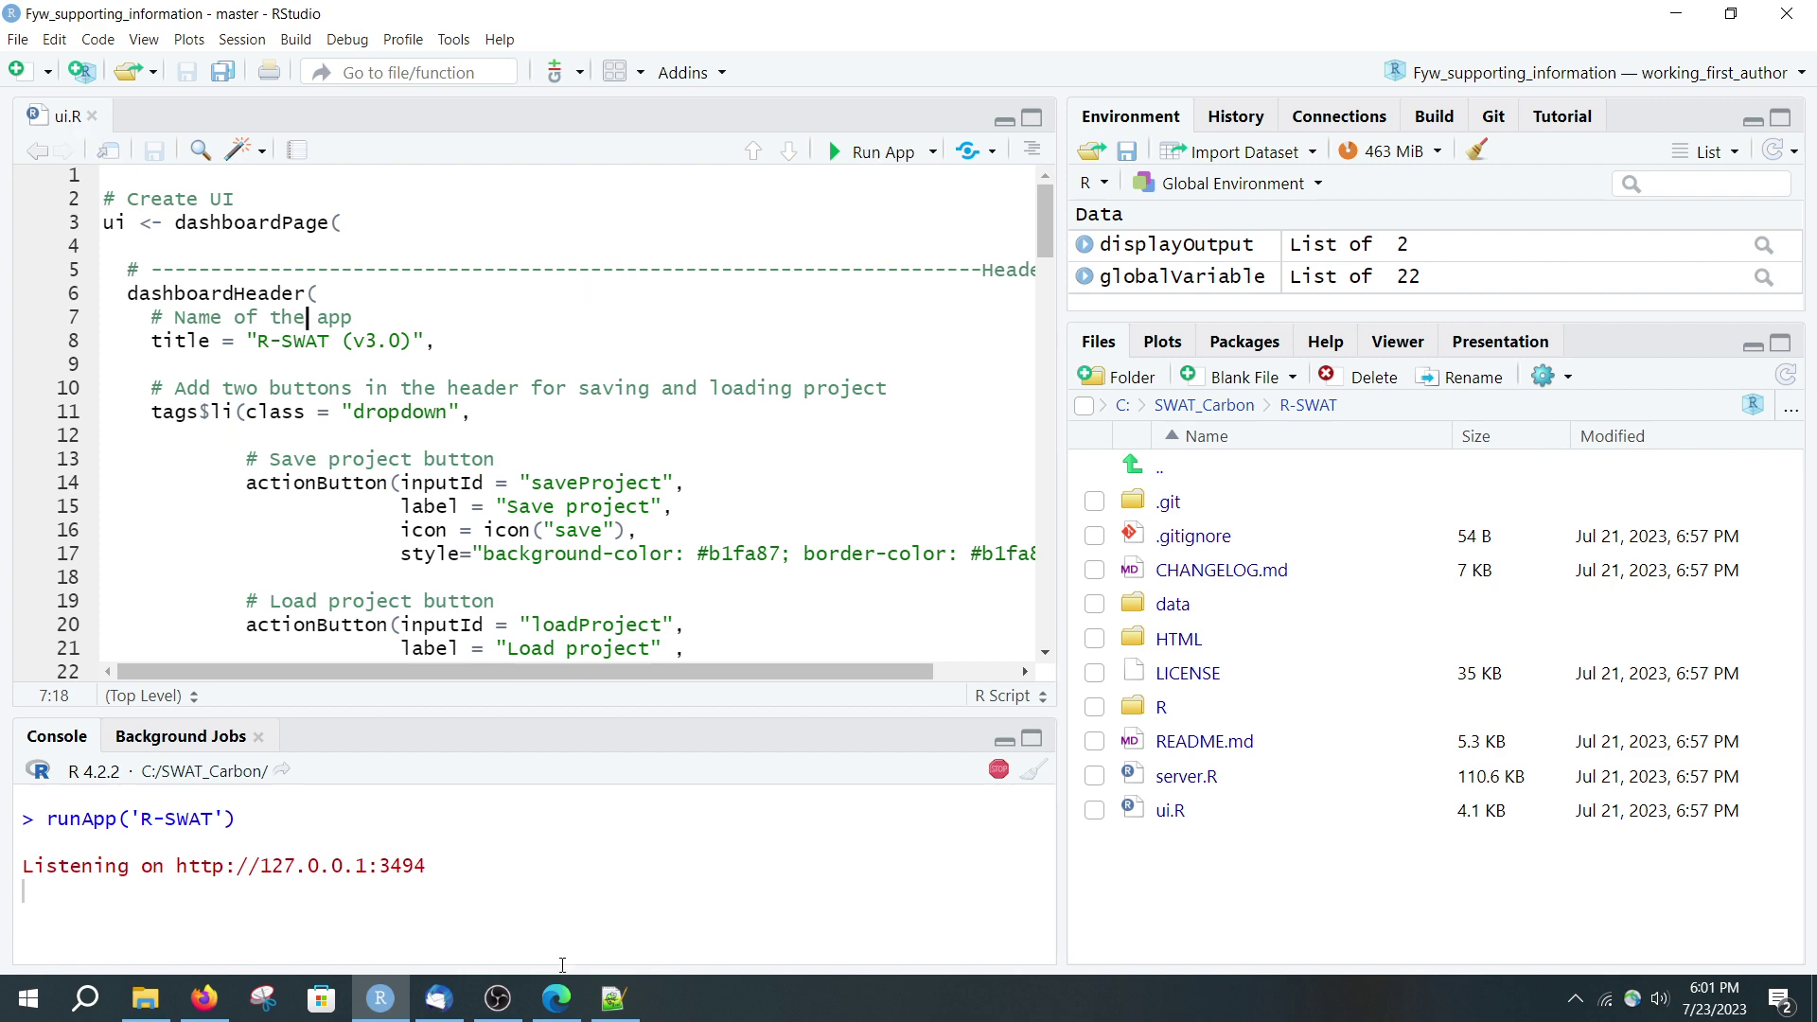
pyautogui.click(557, 999)
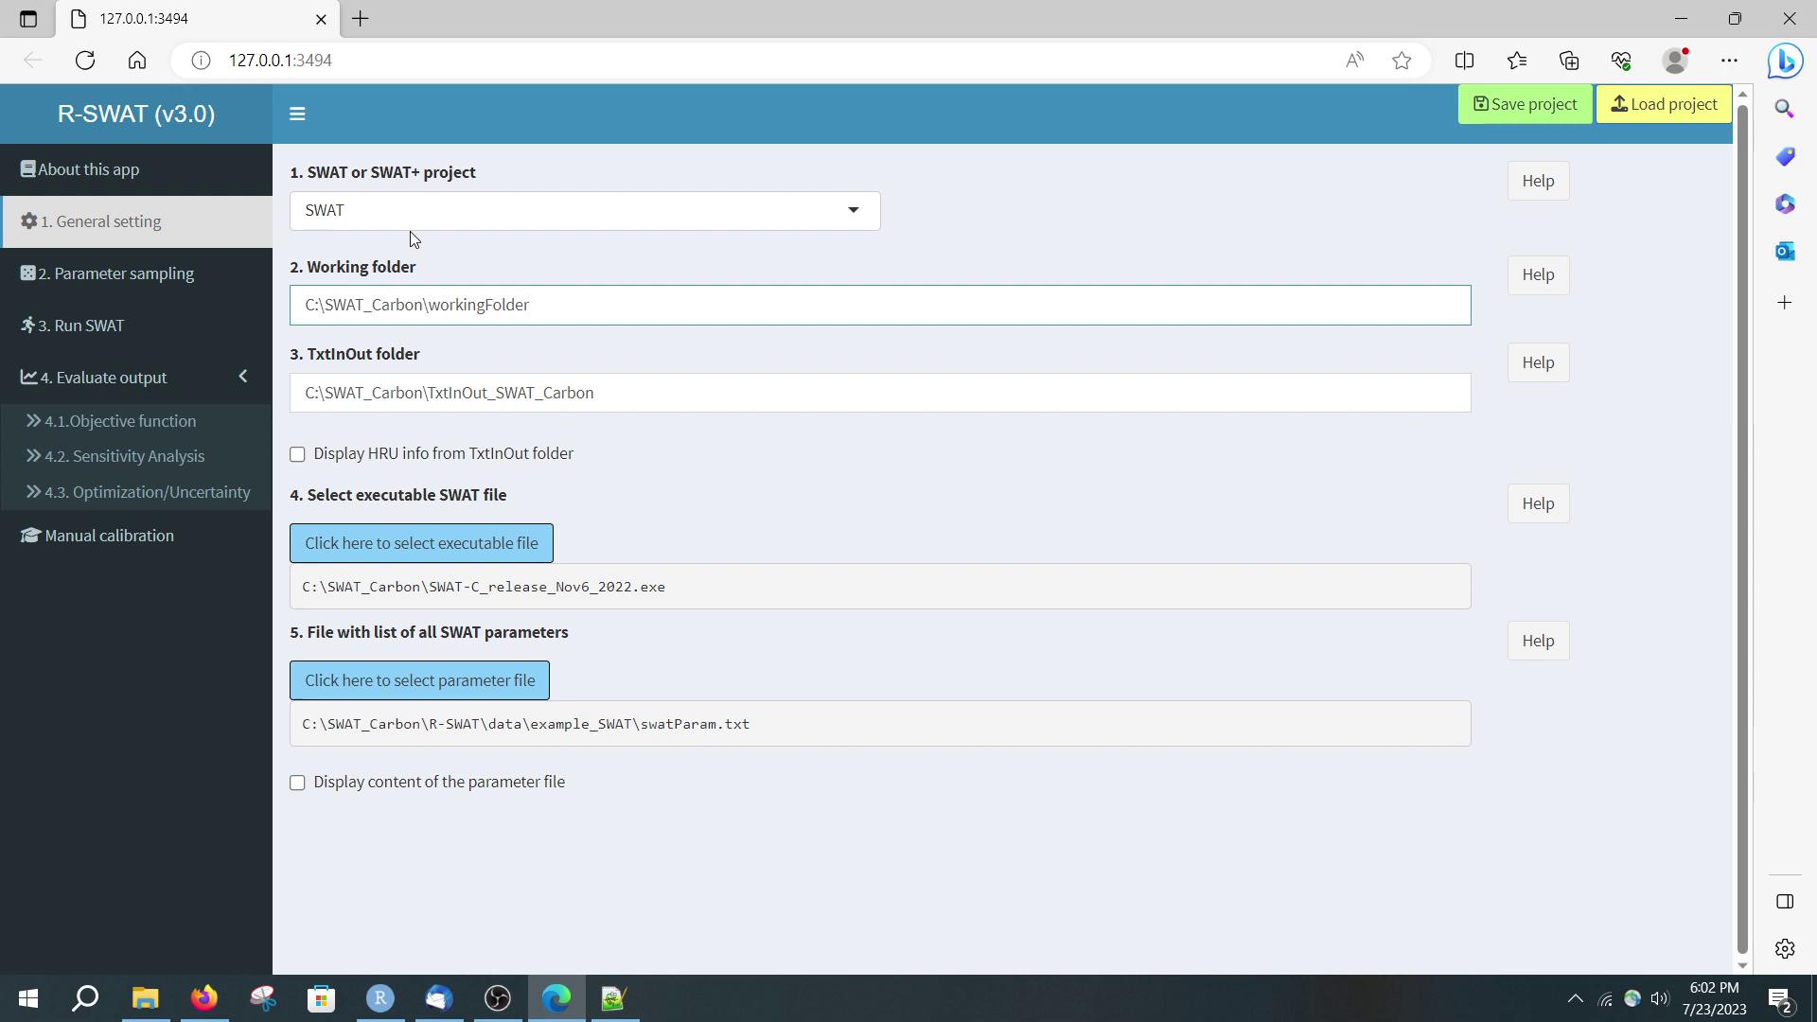
pyautogui.moveTo(542, 299); pyautogui.dragTo(304, 303)
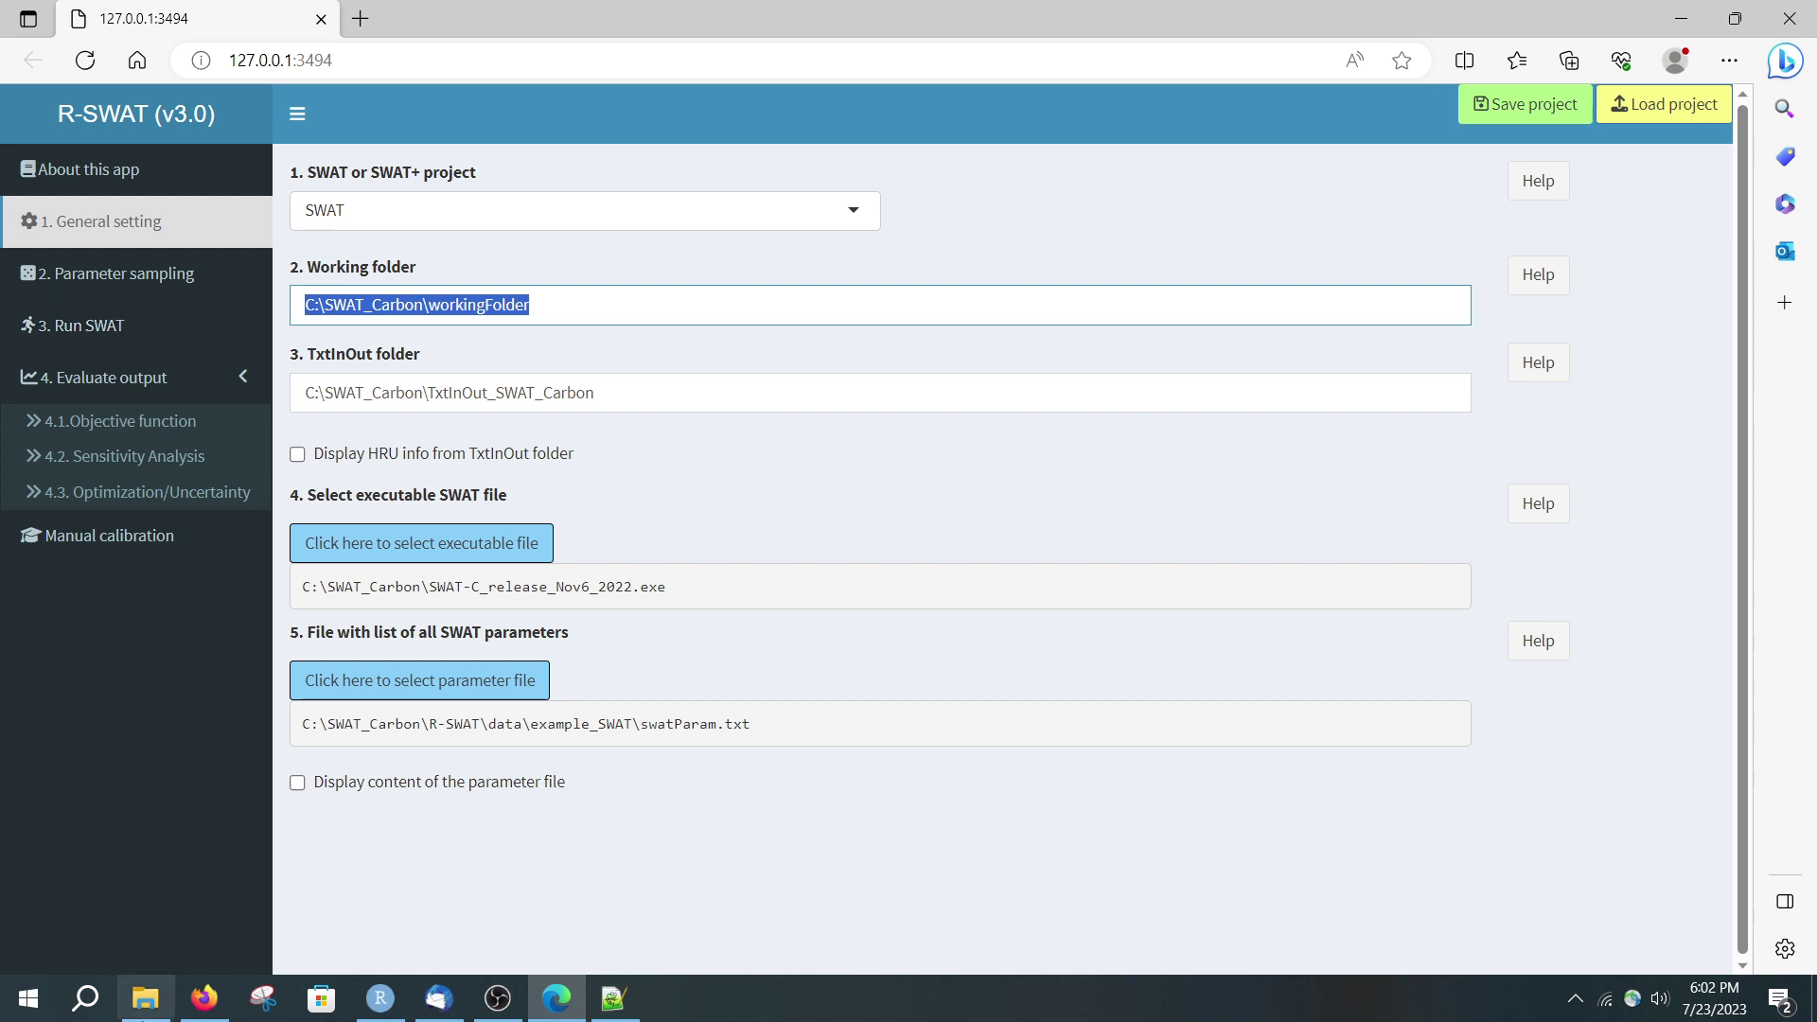
# Open the C:\SWAT_Carbon folder in File Explorer over the R-SWAT app and select workingFolder
pyautogui.click(145, 998)
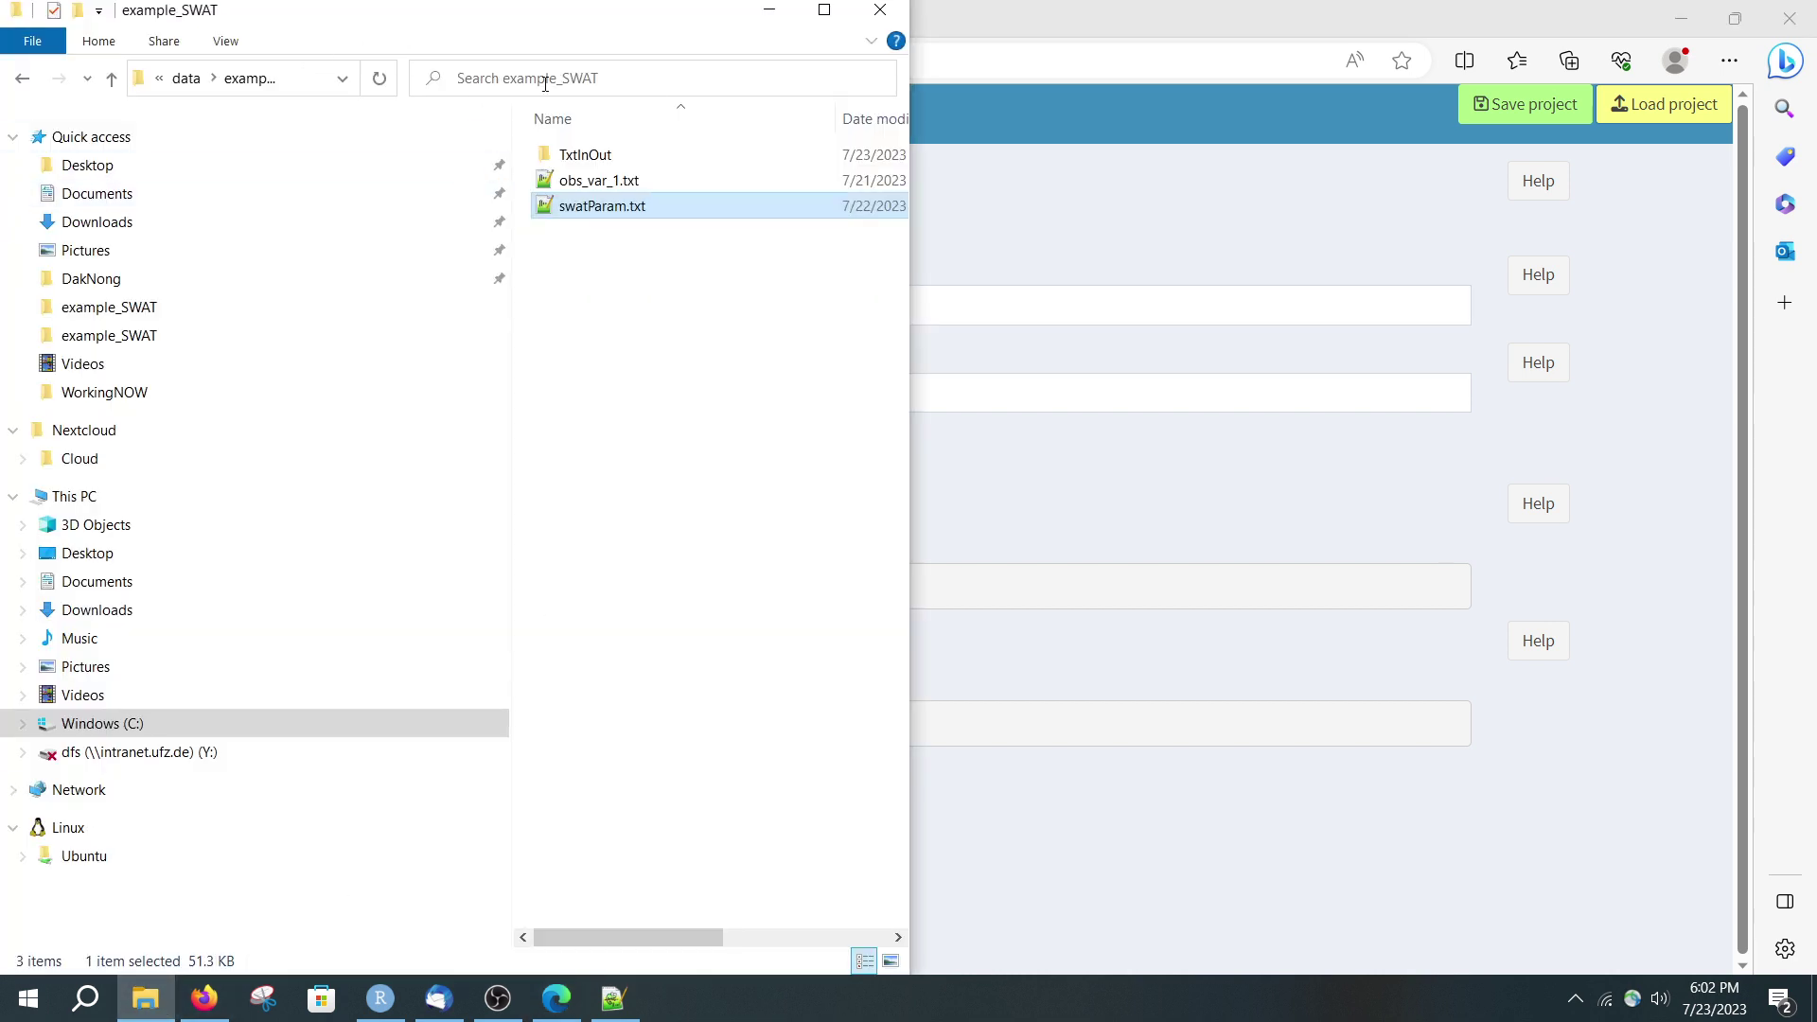
pyautogui.moveTo(615, 12); pyautogui.dragTo(1415, 451)
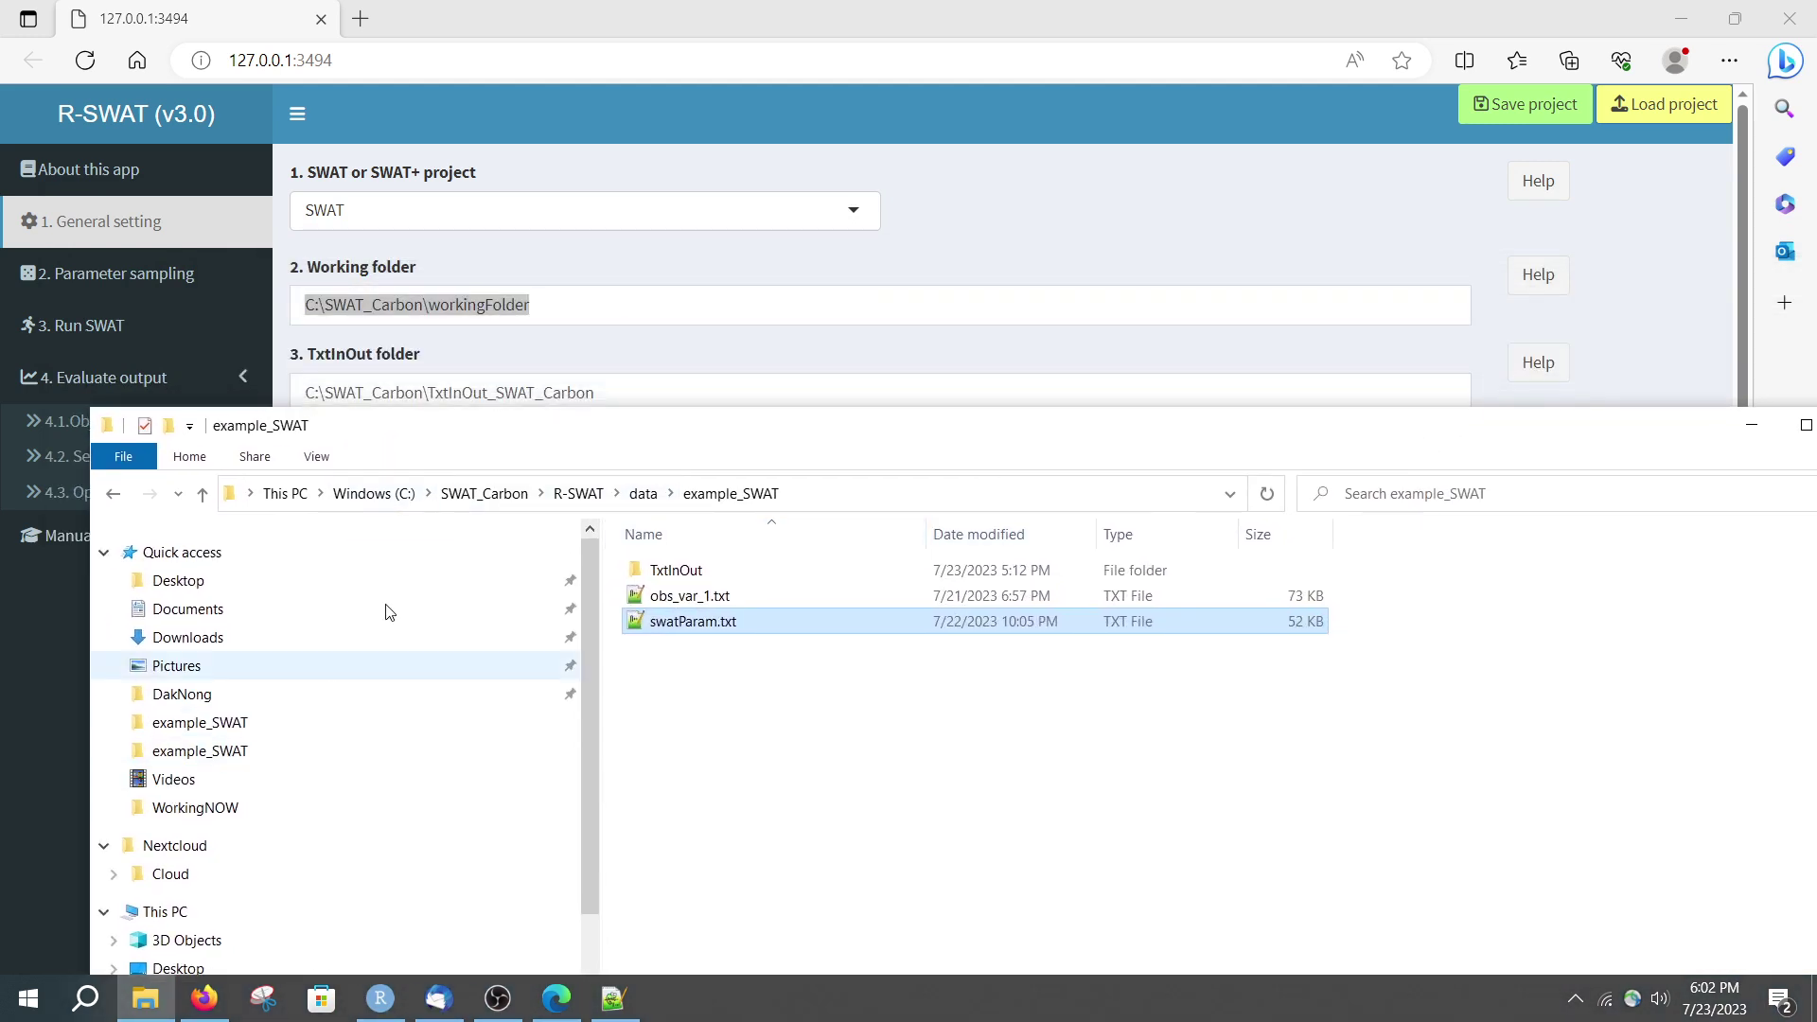
pyautogui.click(484, 493)
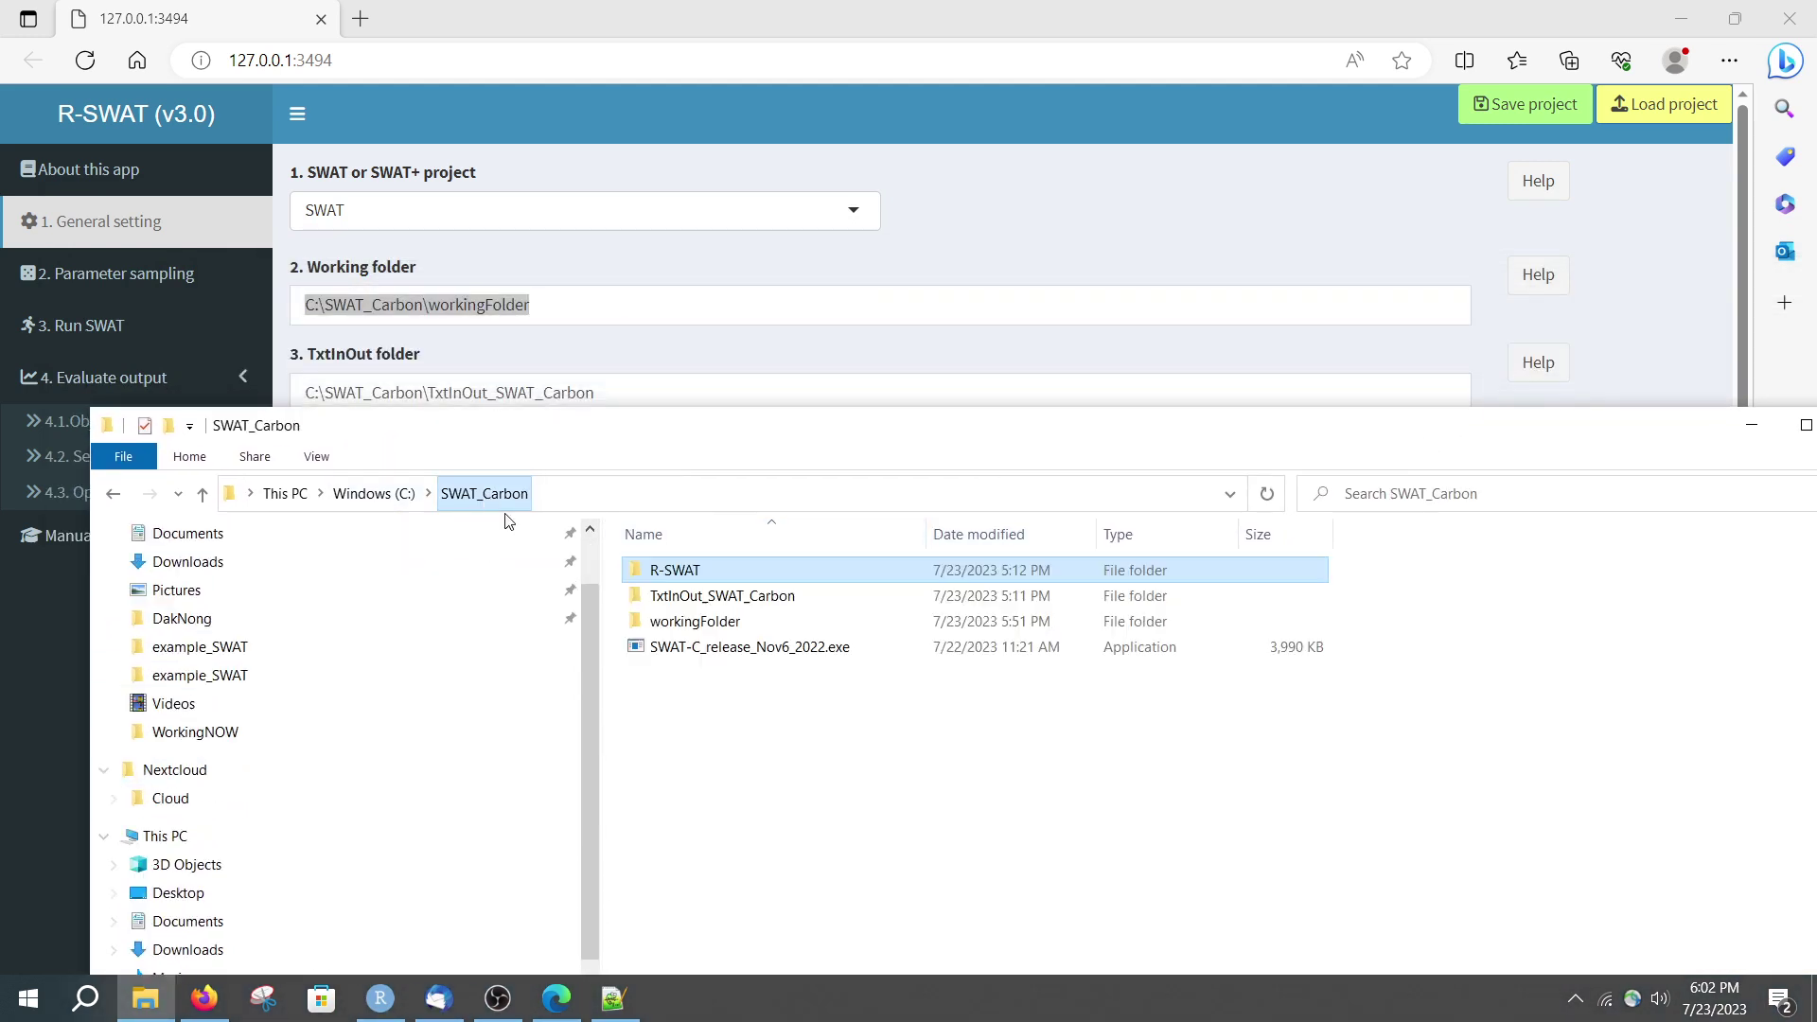
pyautogui.click(735, 630)
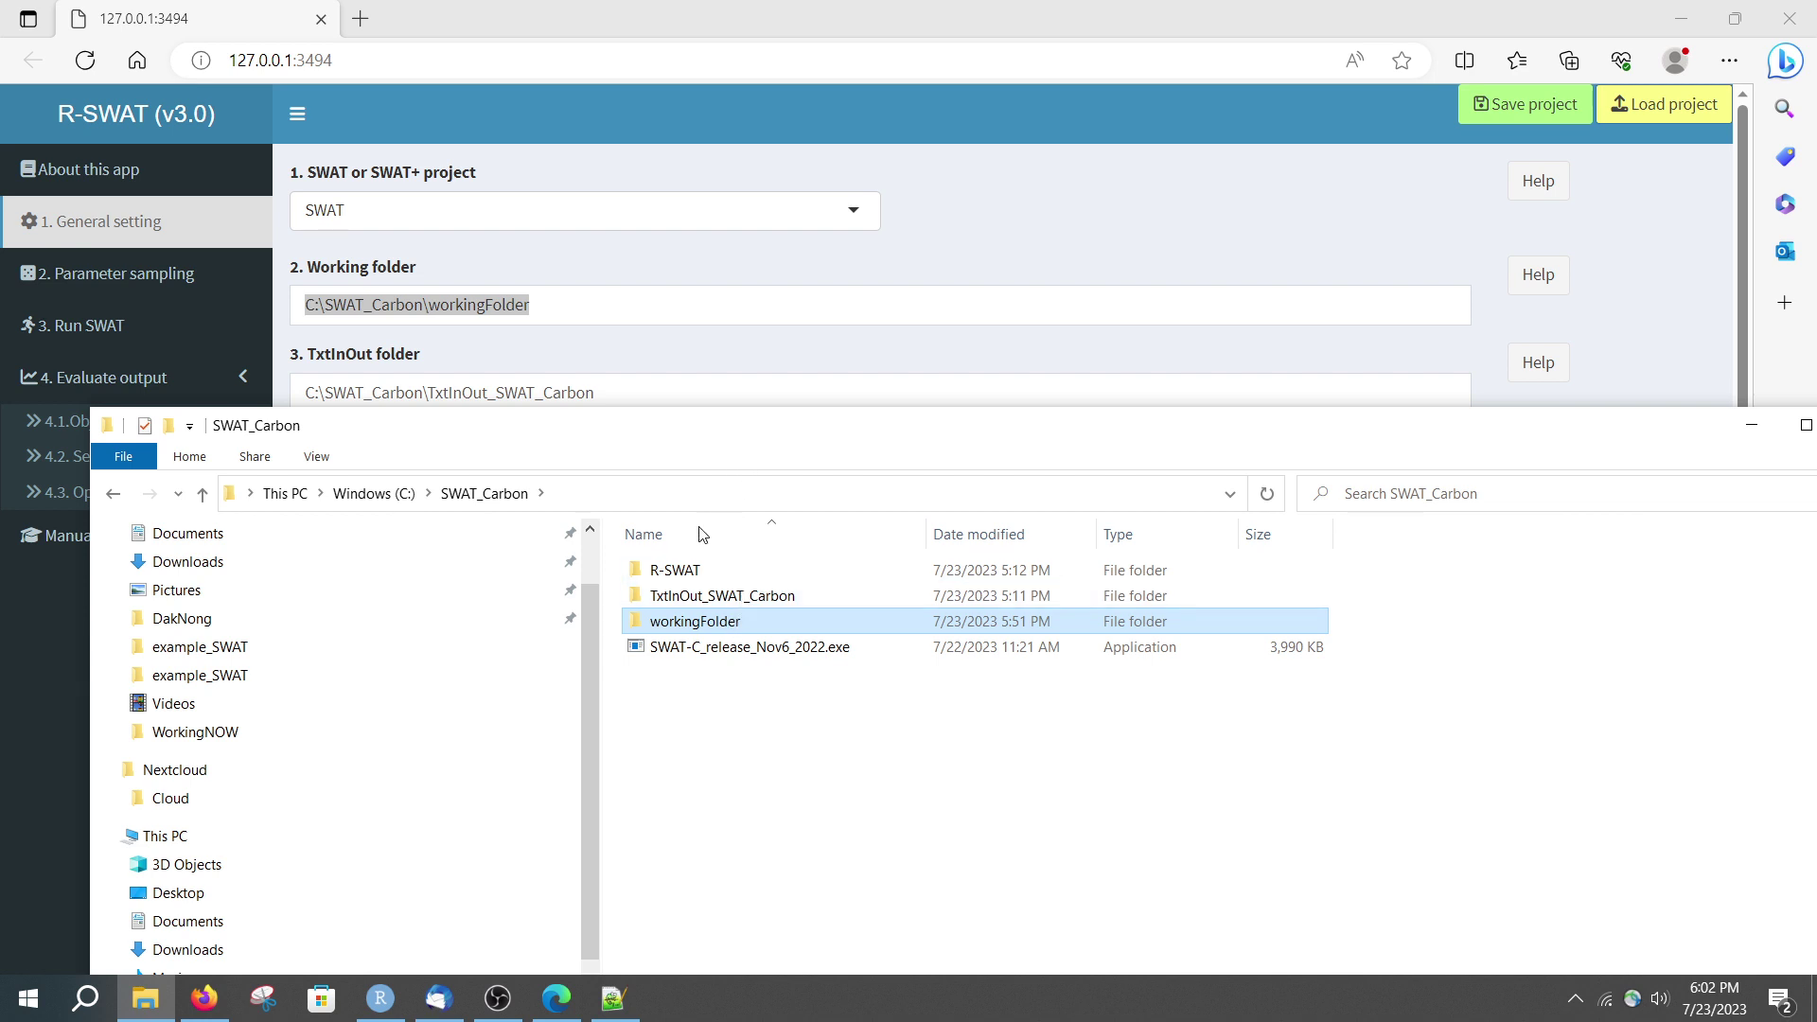
# Compare the app's TxtInOut folder and executable settings with TxtInOut_SWAT_Carbon and SWAT-C_release_Nov6_2022.exe in File Explorer, and return to R-SWAT
pyautogui.moveTo(716, 438); pyautogui.dragTo(668, 507)
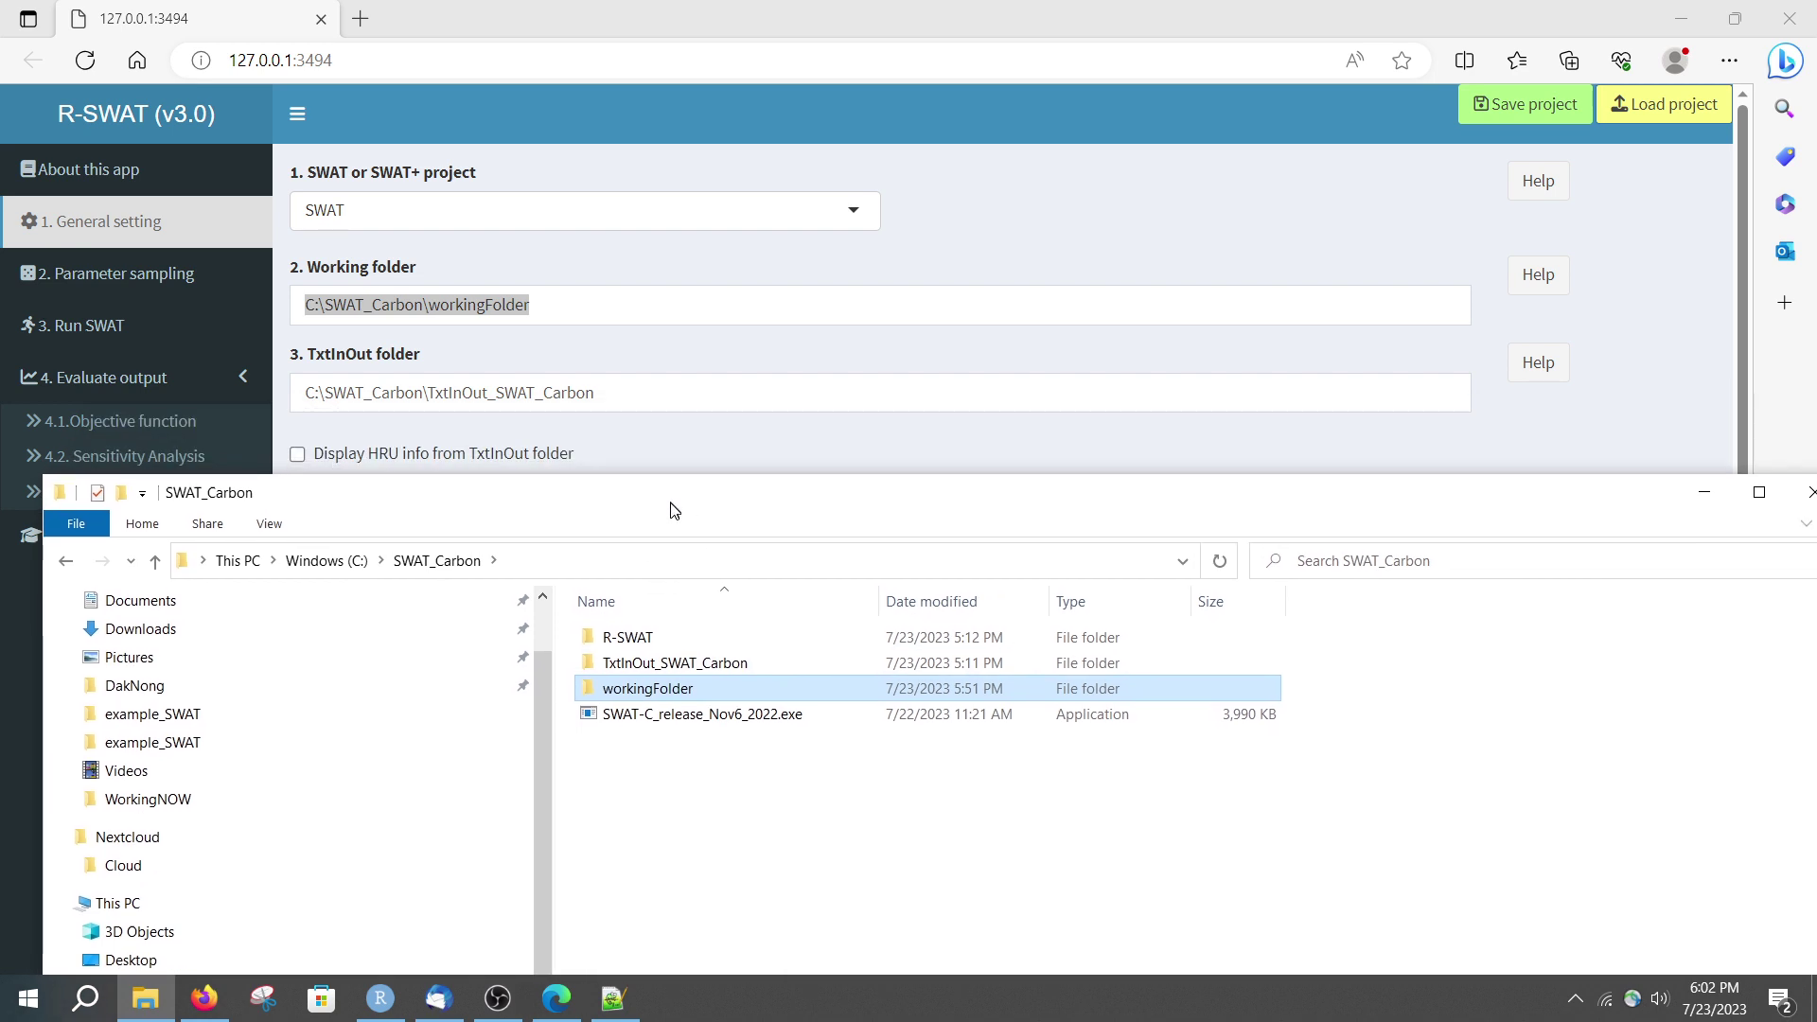
pyautogui.click(711, 669)
pyautogui.moveTo(638, 508); pyautogui.dragTo(1243, 310)
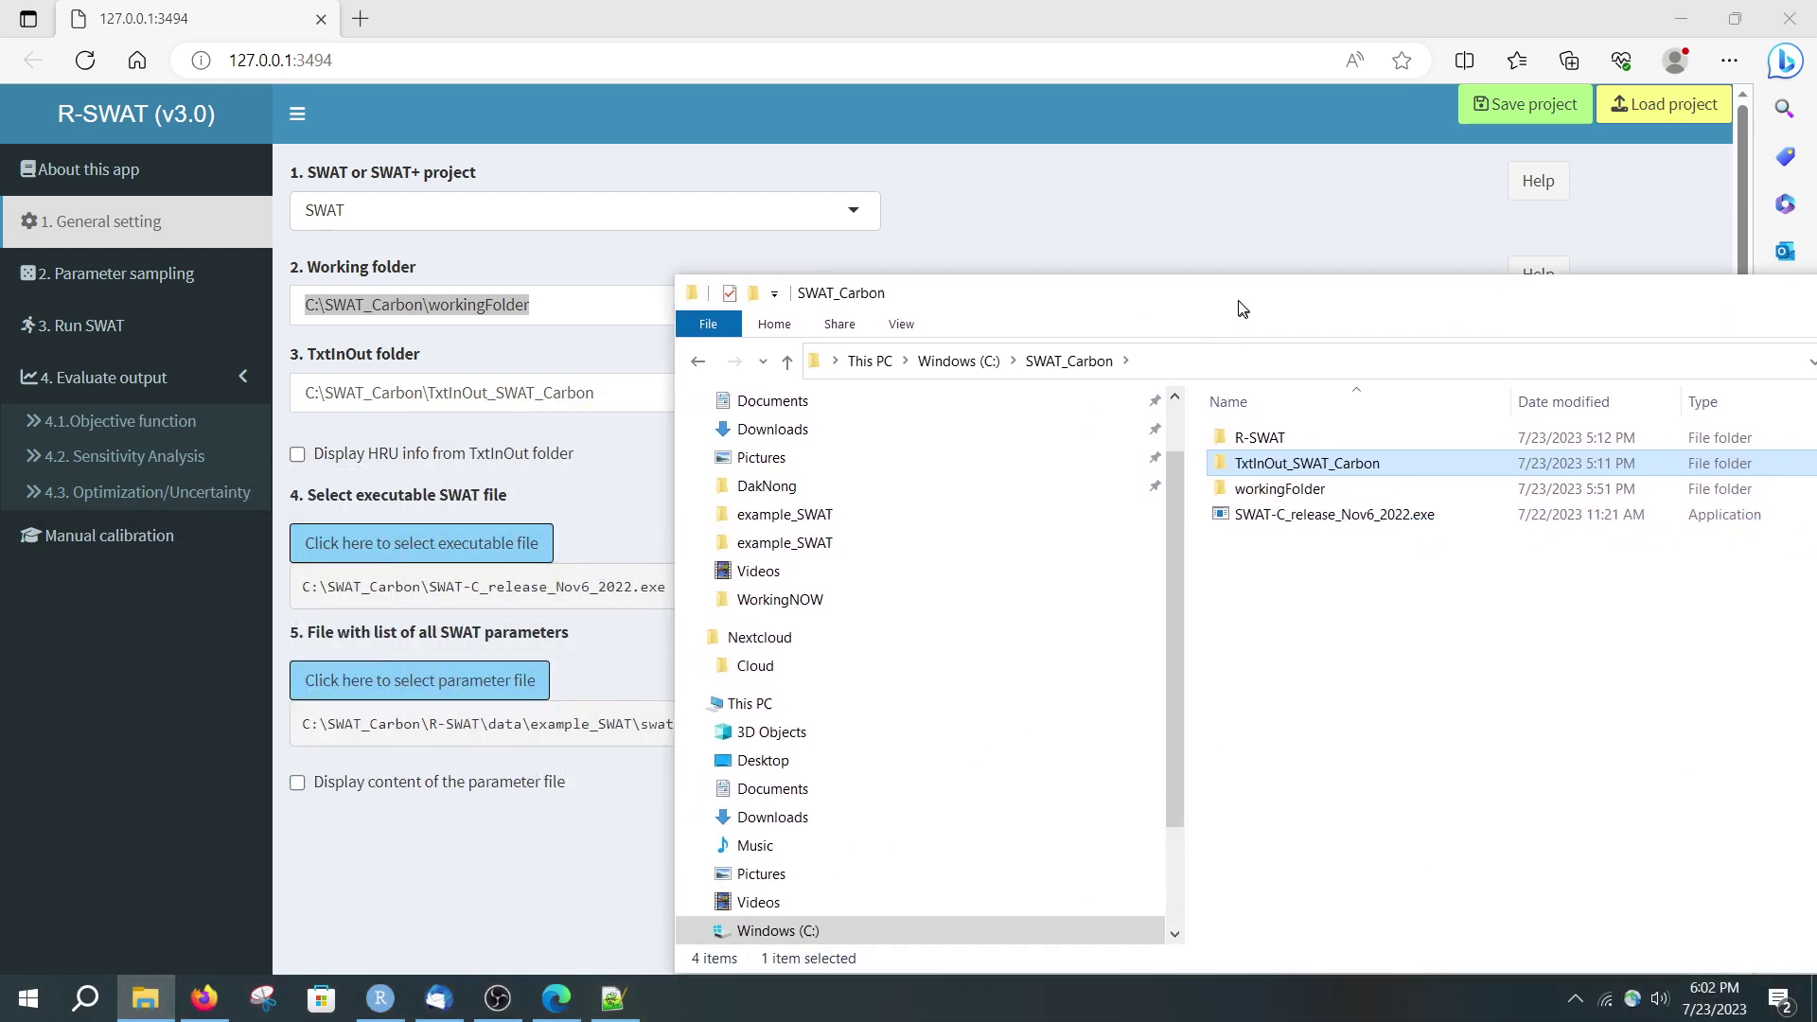
pyautogui.click(1287, 506)
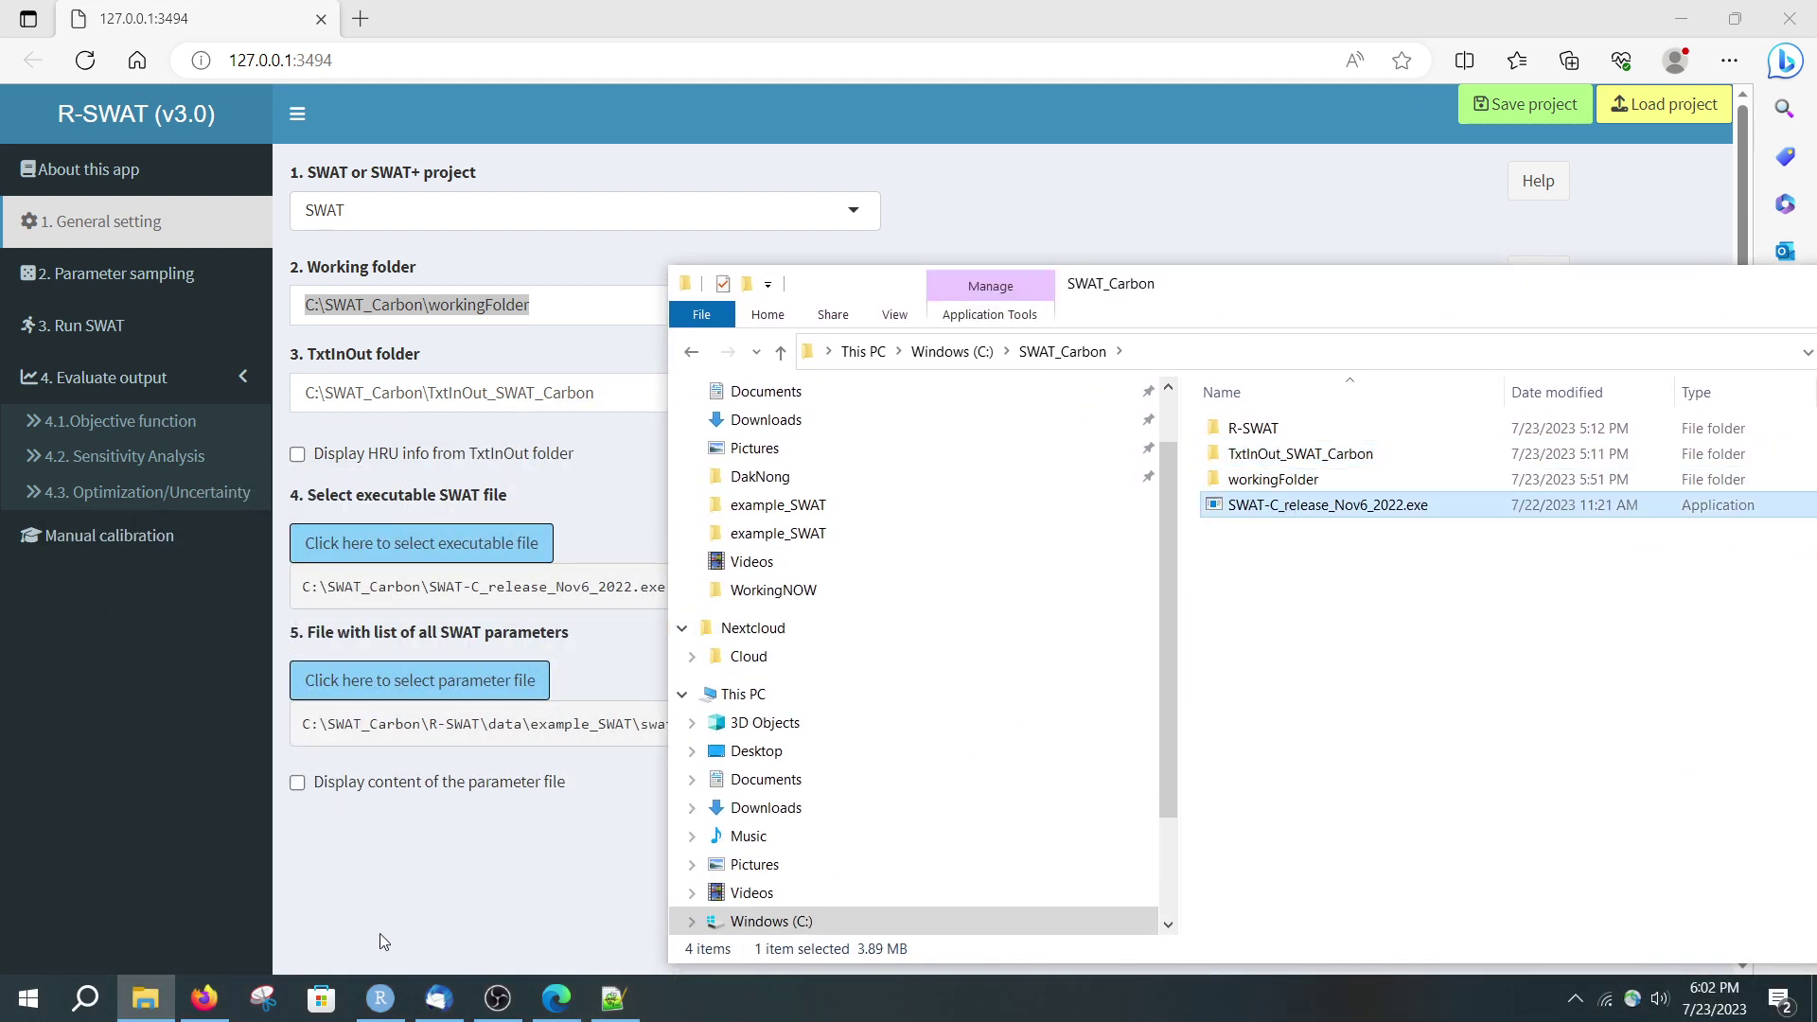
pyautogui.click(556, 999)
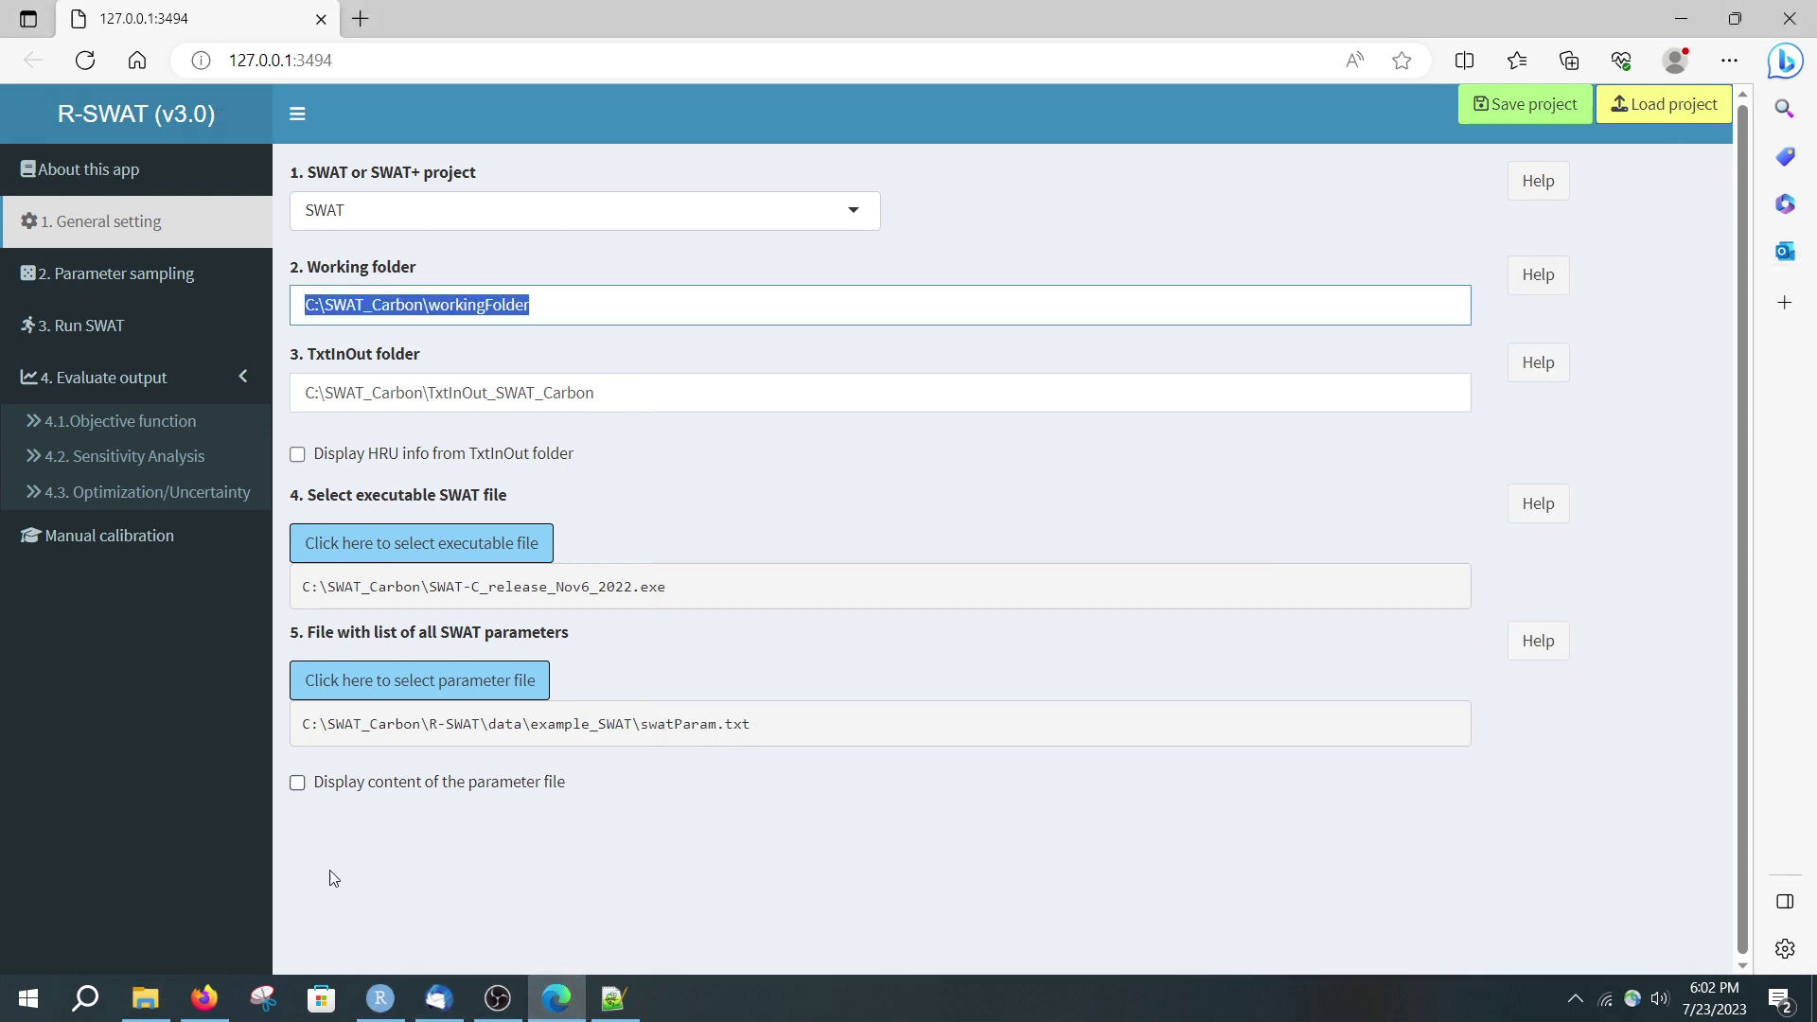
# Switch to Firefox and open the Input files and codes page of the SWAT-Carbon site
pyautogui.click(204, 999)
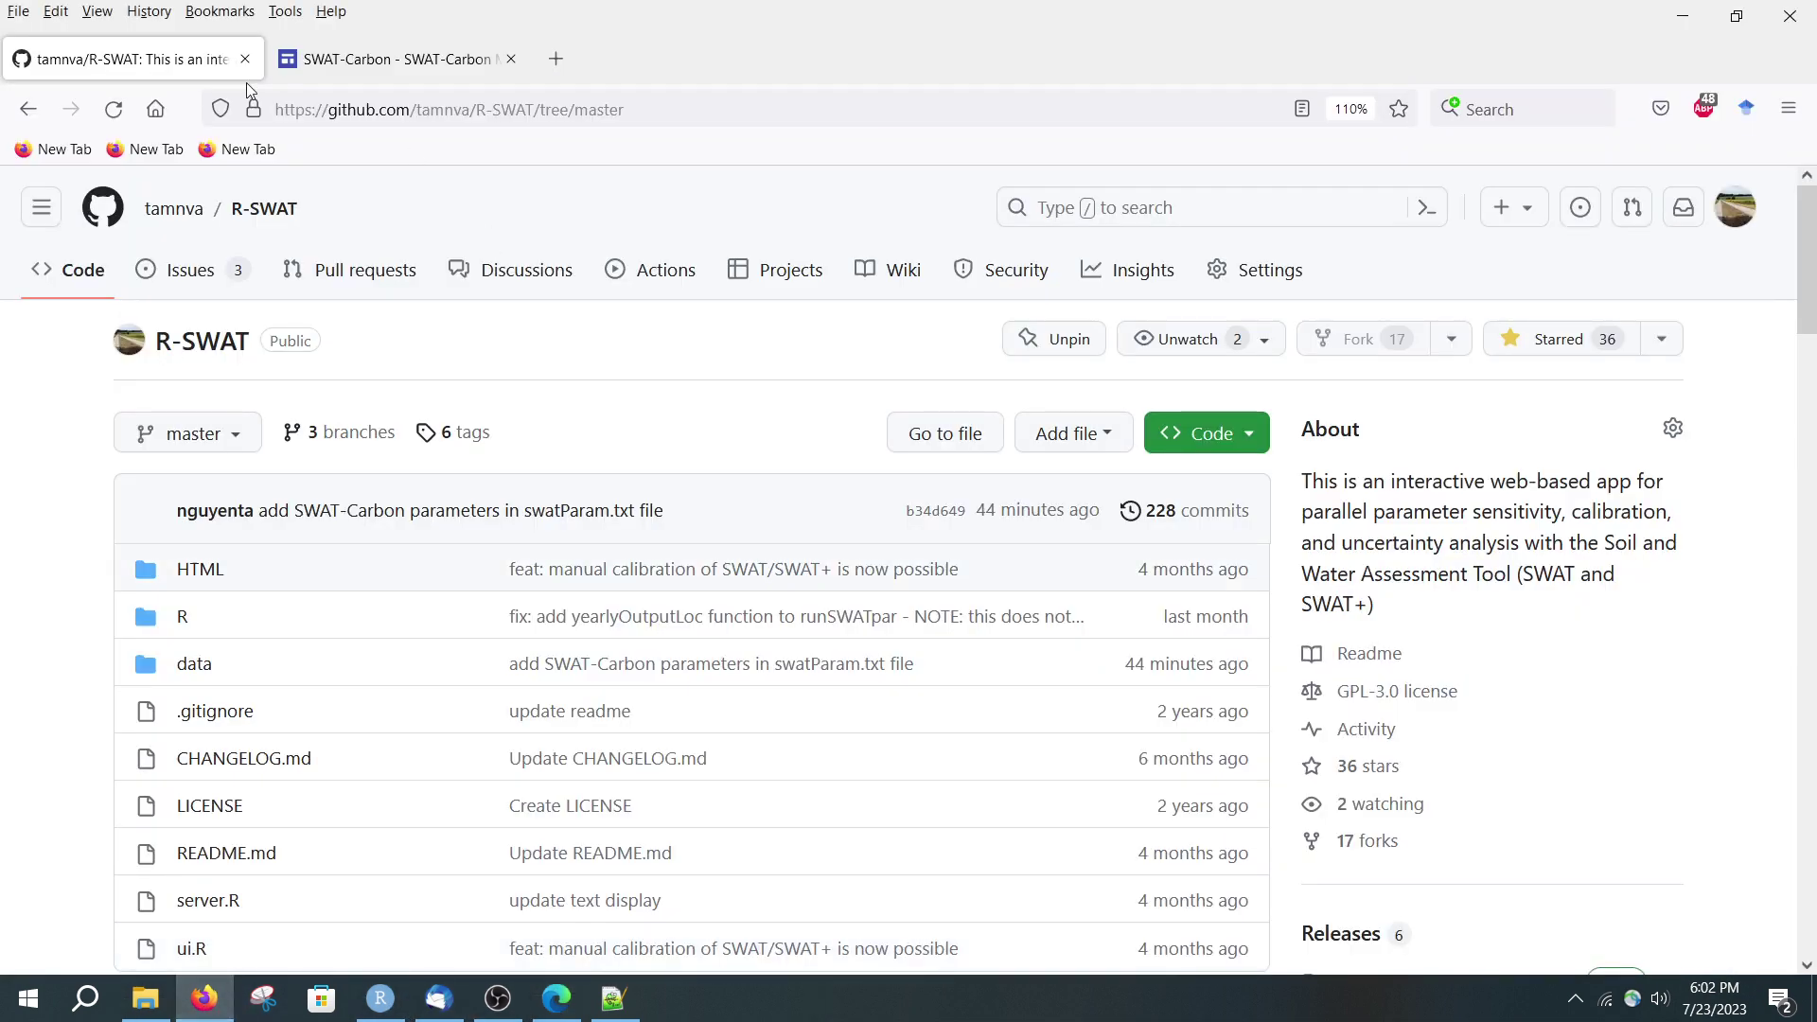
pyautogui.click(352, 63)
pyautogui.scroll(10, 1088, 424)
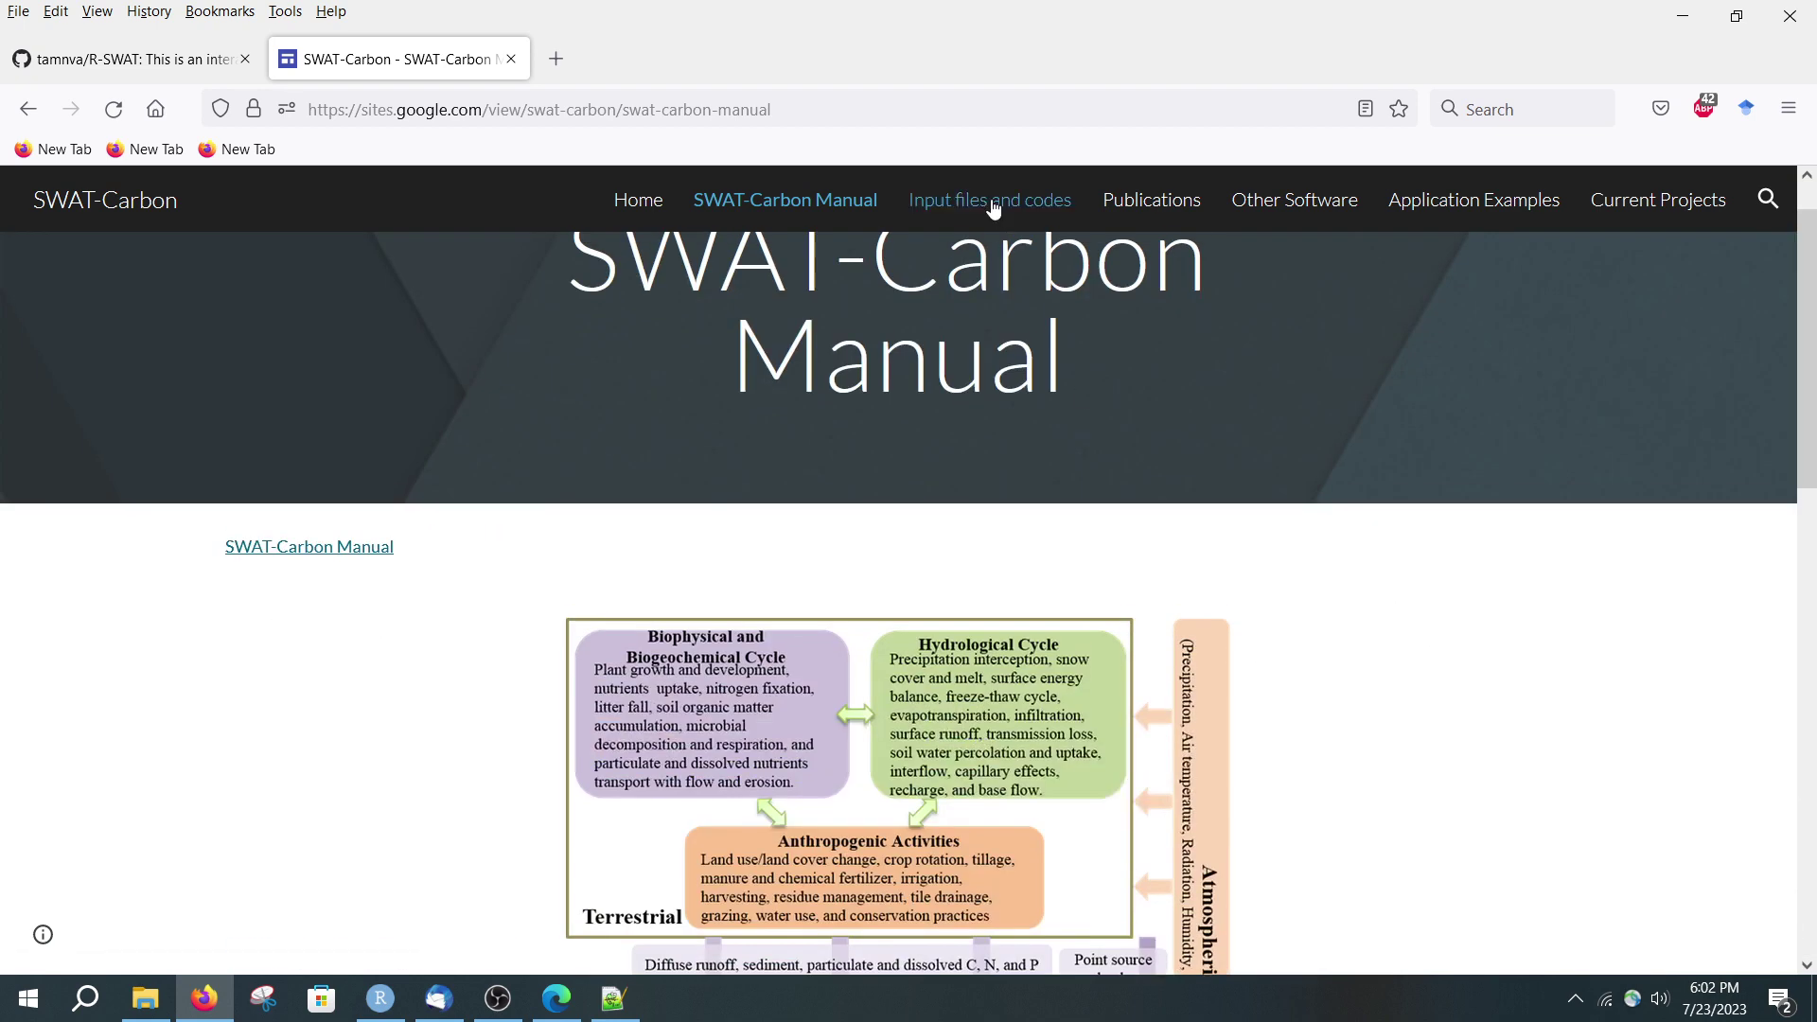
pyautogui.click(993, 208)
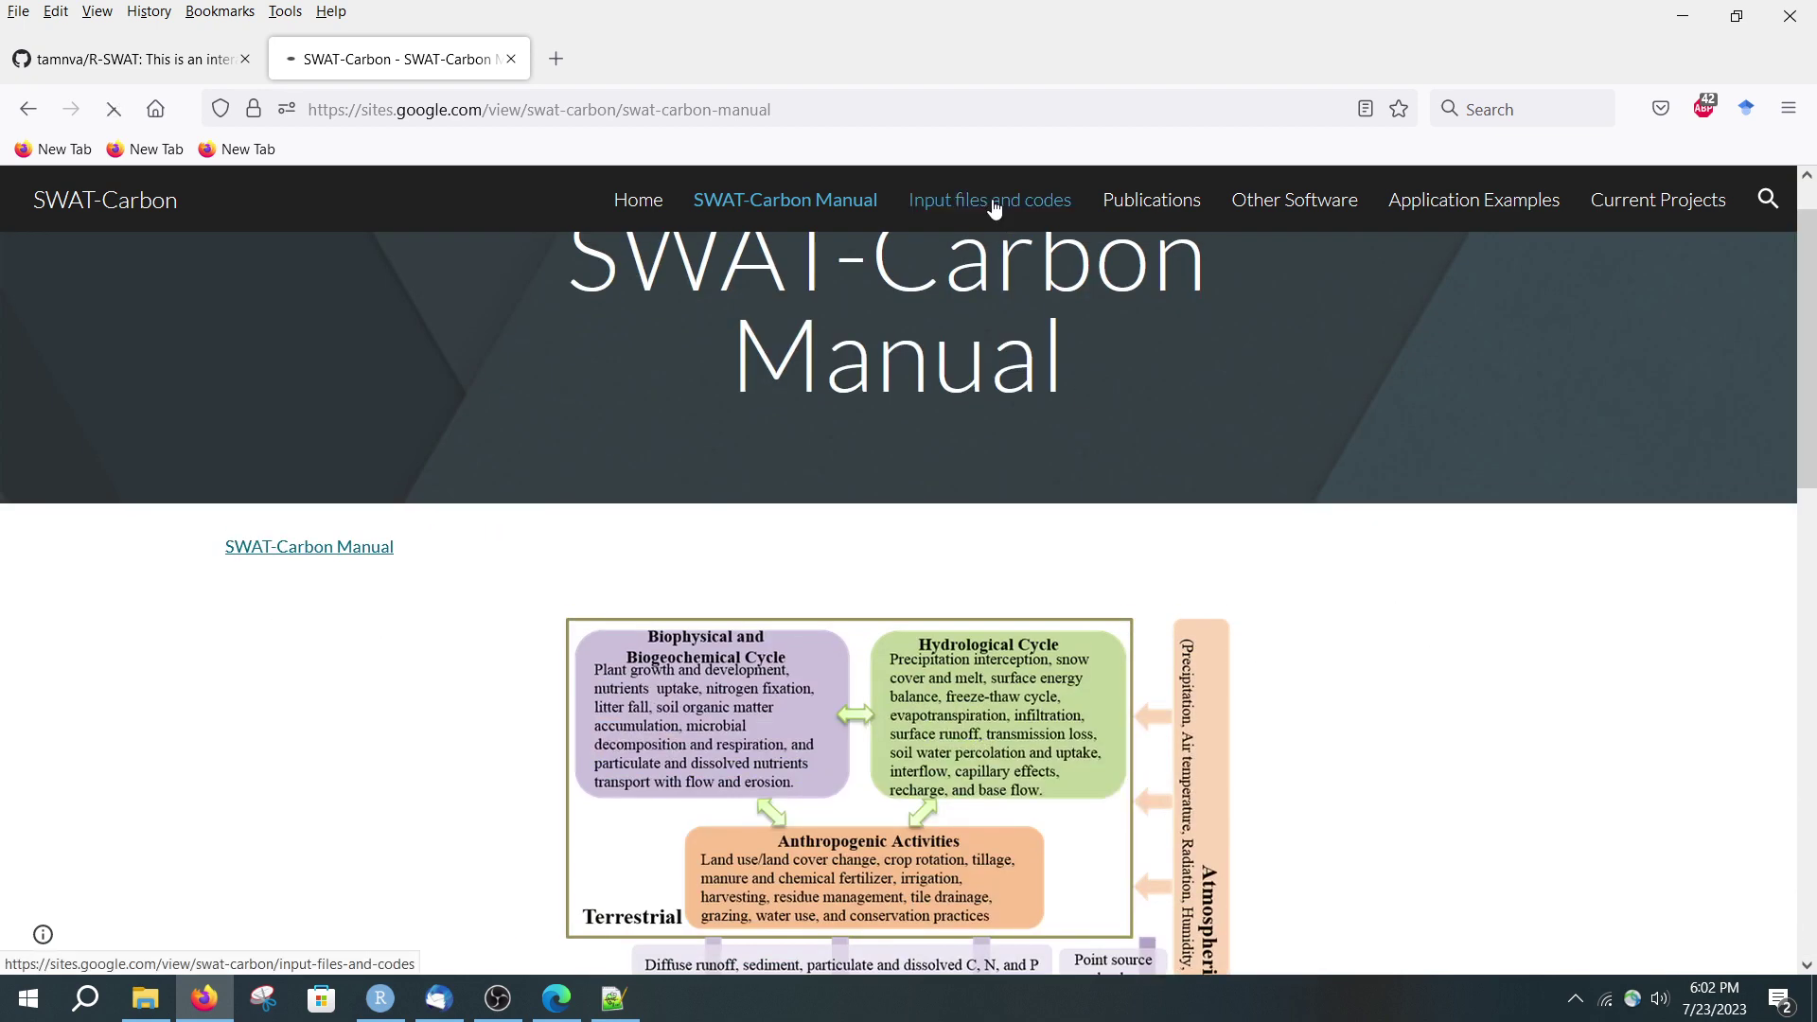
# Highlight the debug and release version links under Compiled executables and switch back to the R-SWAT app in Edge
pyautogui.scroll(-4, 559, 632)
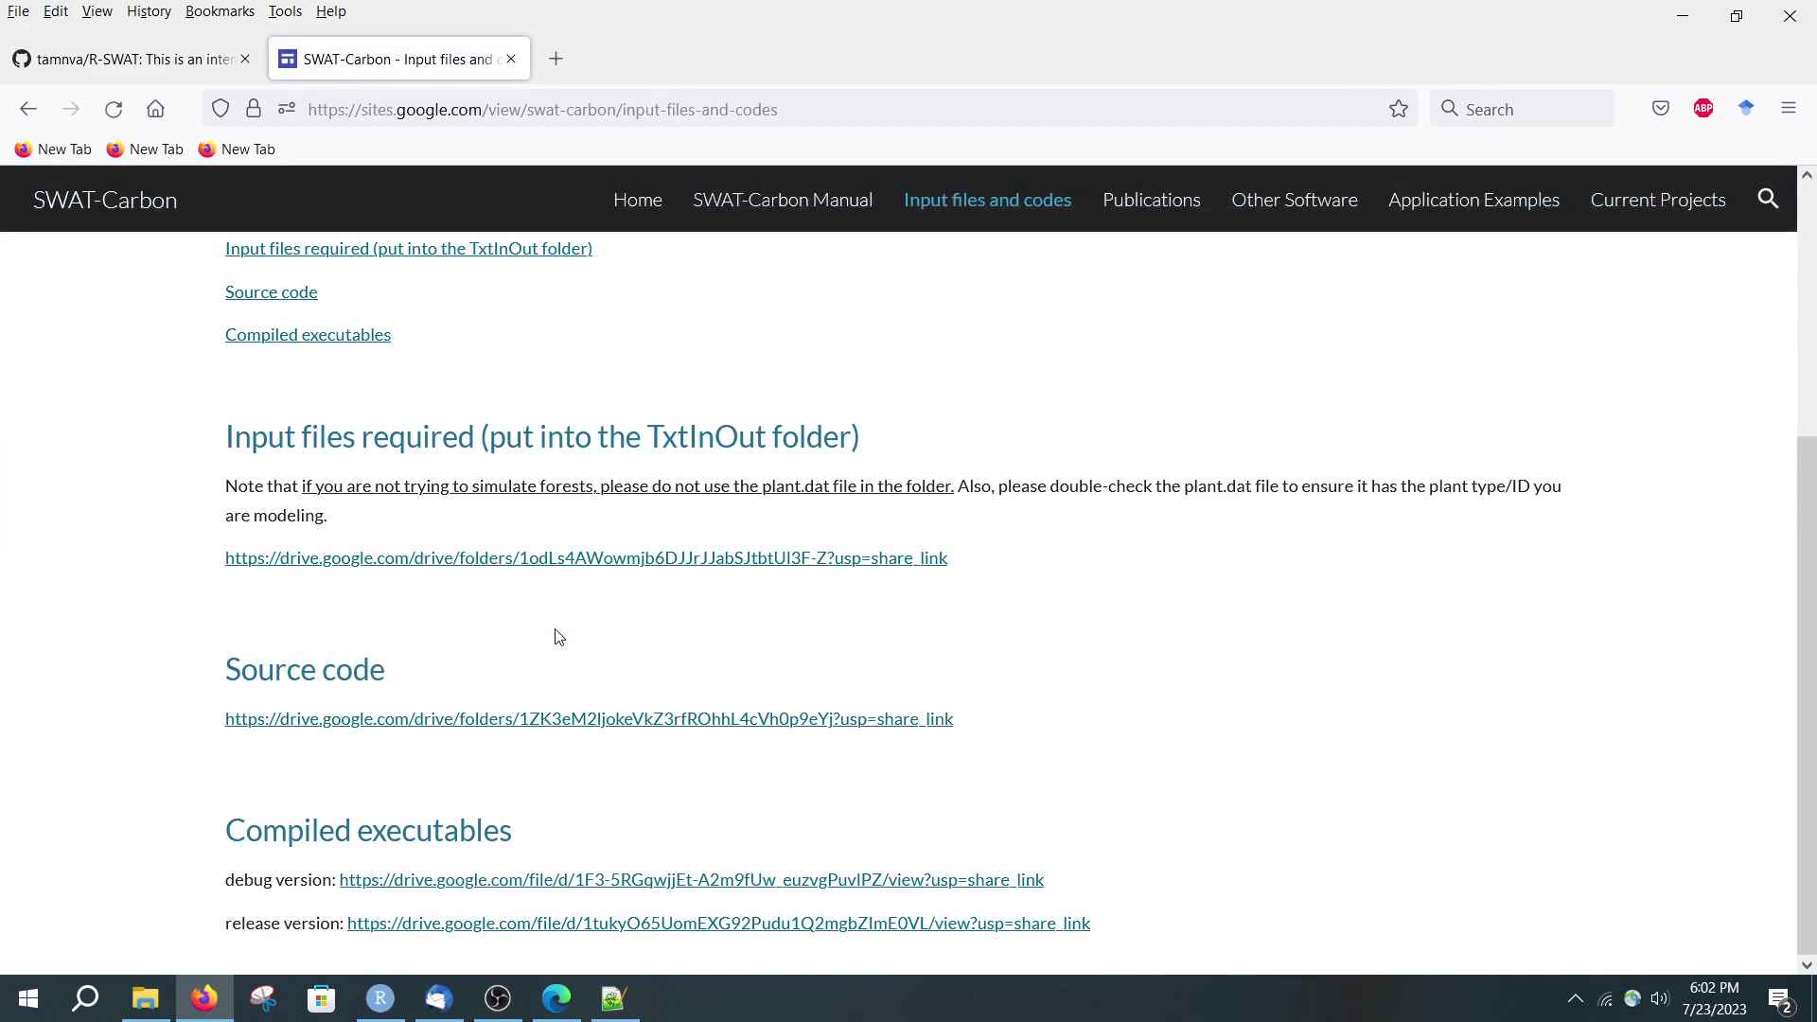
pyautogui.moveTo(226, 890); pyautogui.dragTo(808, 924)
pyautogui.moveTo(1123, 925); pyautogui.dragTo(224, 880)
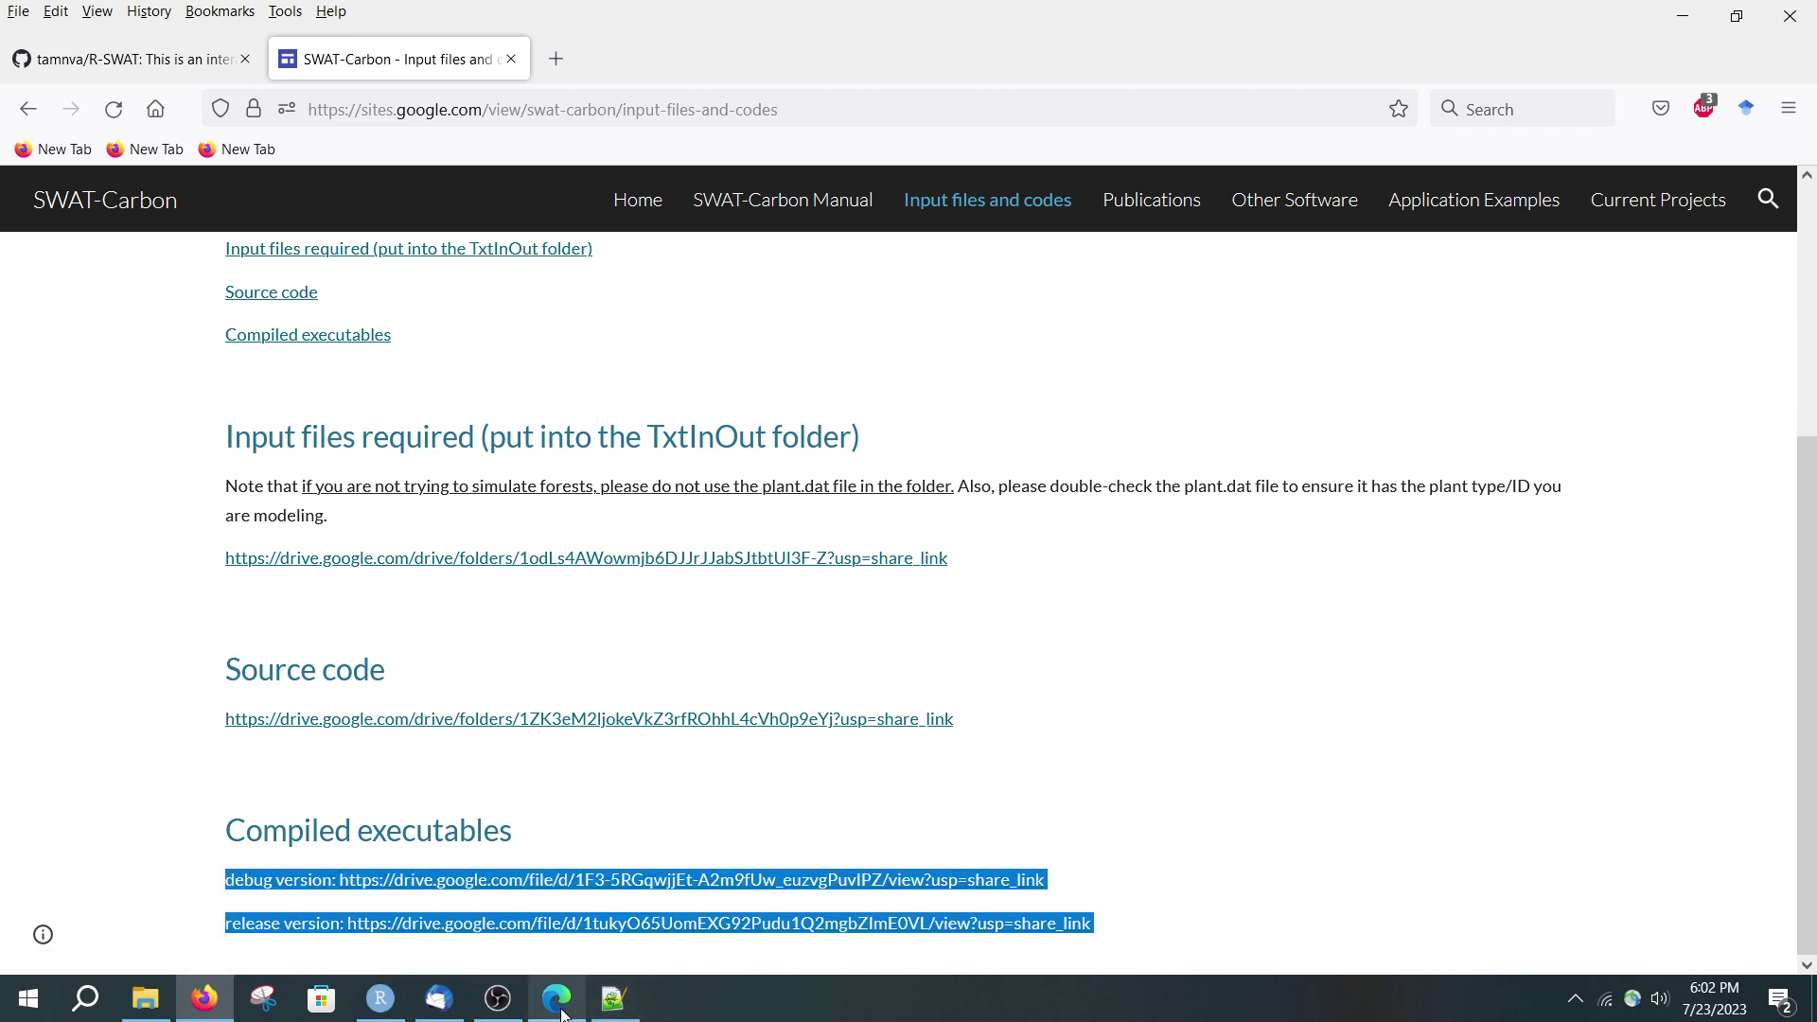
pyautogui.click(615, 871)
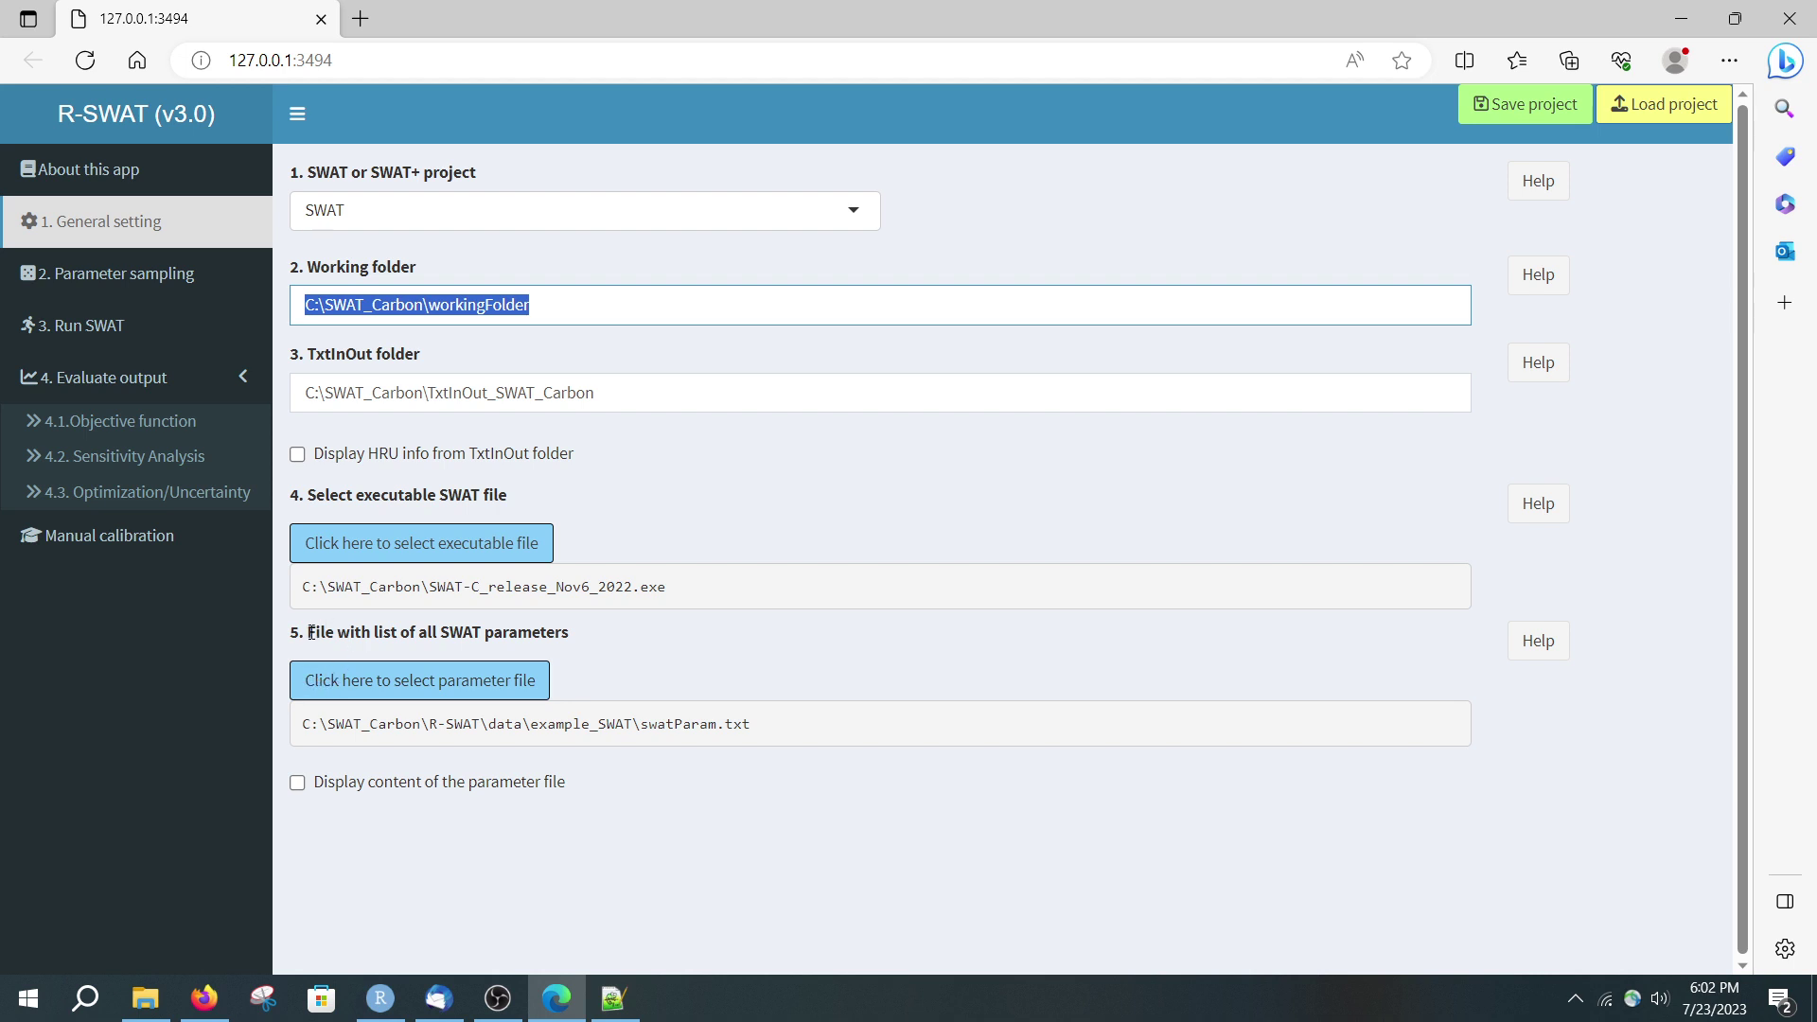
# Select swatParam.txt from C:\SWAT_Carbon\R-SWAT\data\example_SWAT as the file with the list of all SWAT parameters
pyautogui.moveTo(308, 632); pyautogui.dragTo(578, 632)
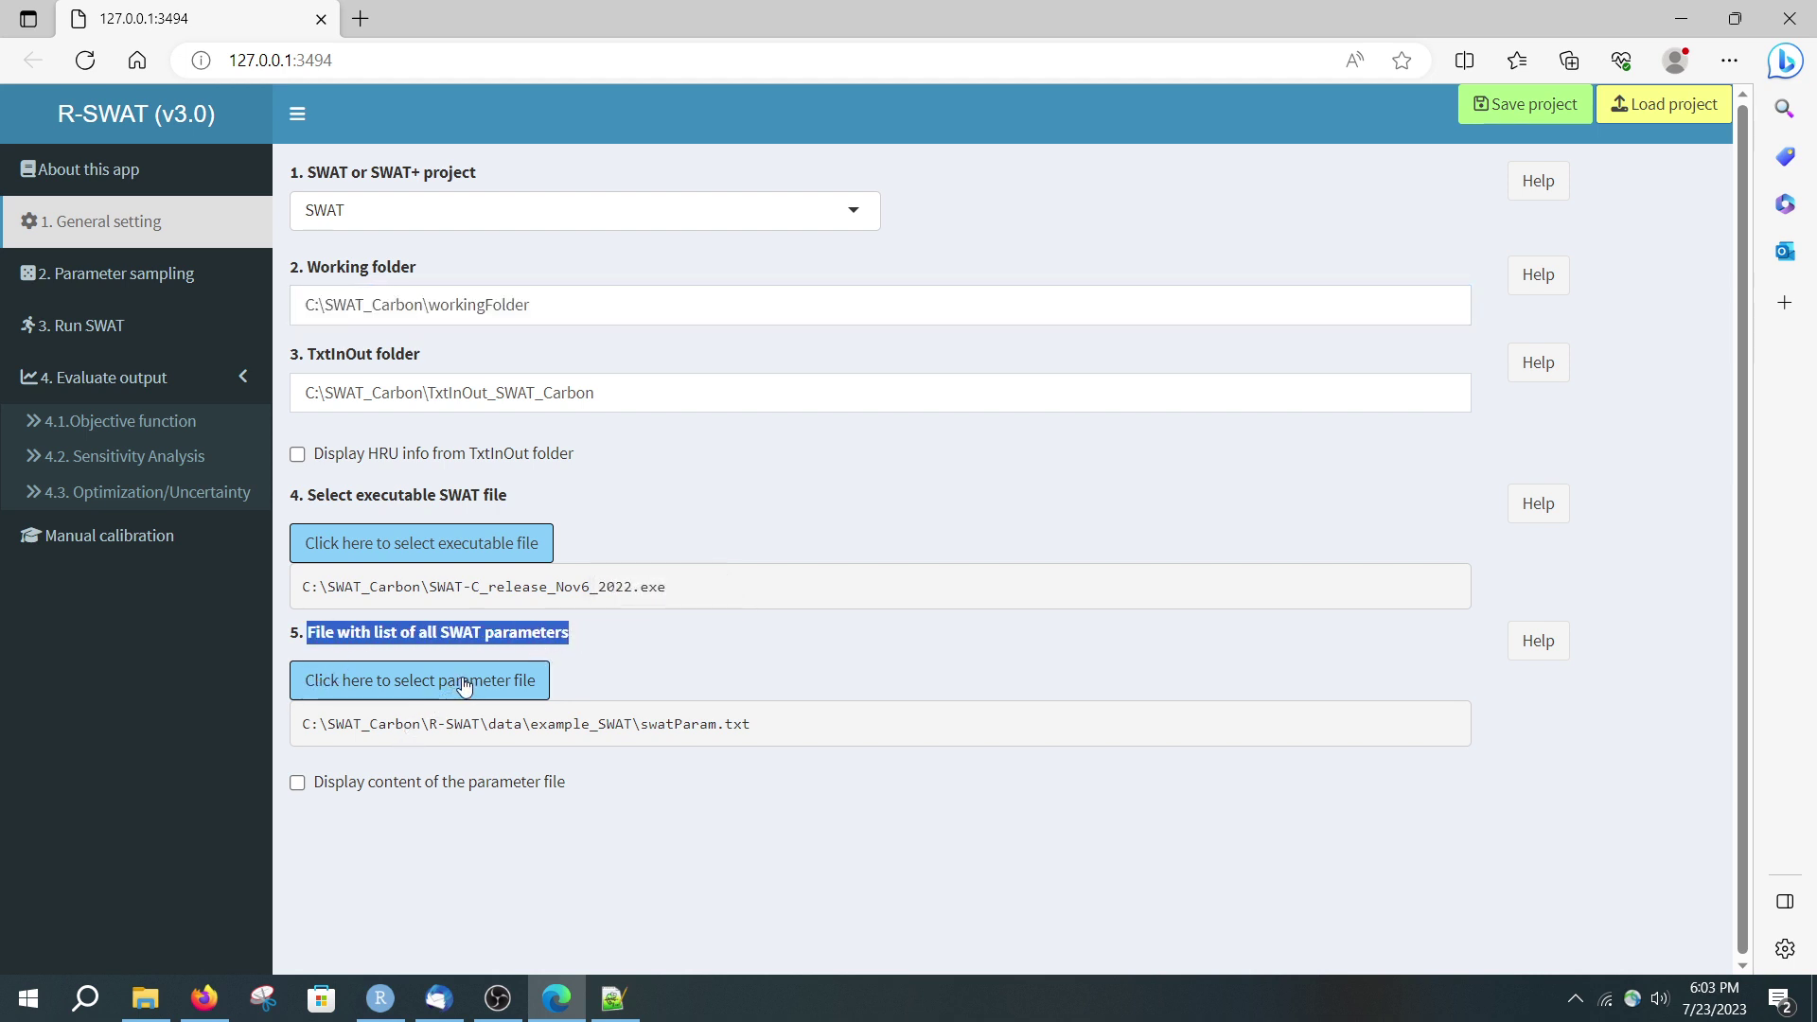
pyautogui.click(725, 653)
pyautogui.click(495, 691)
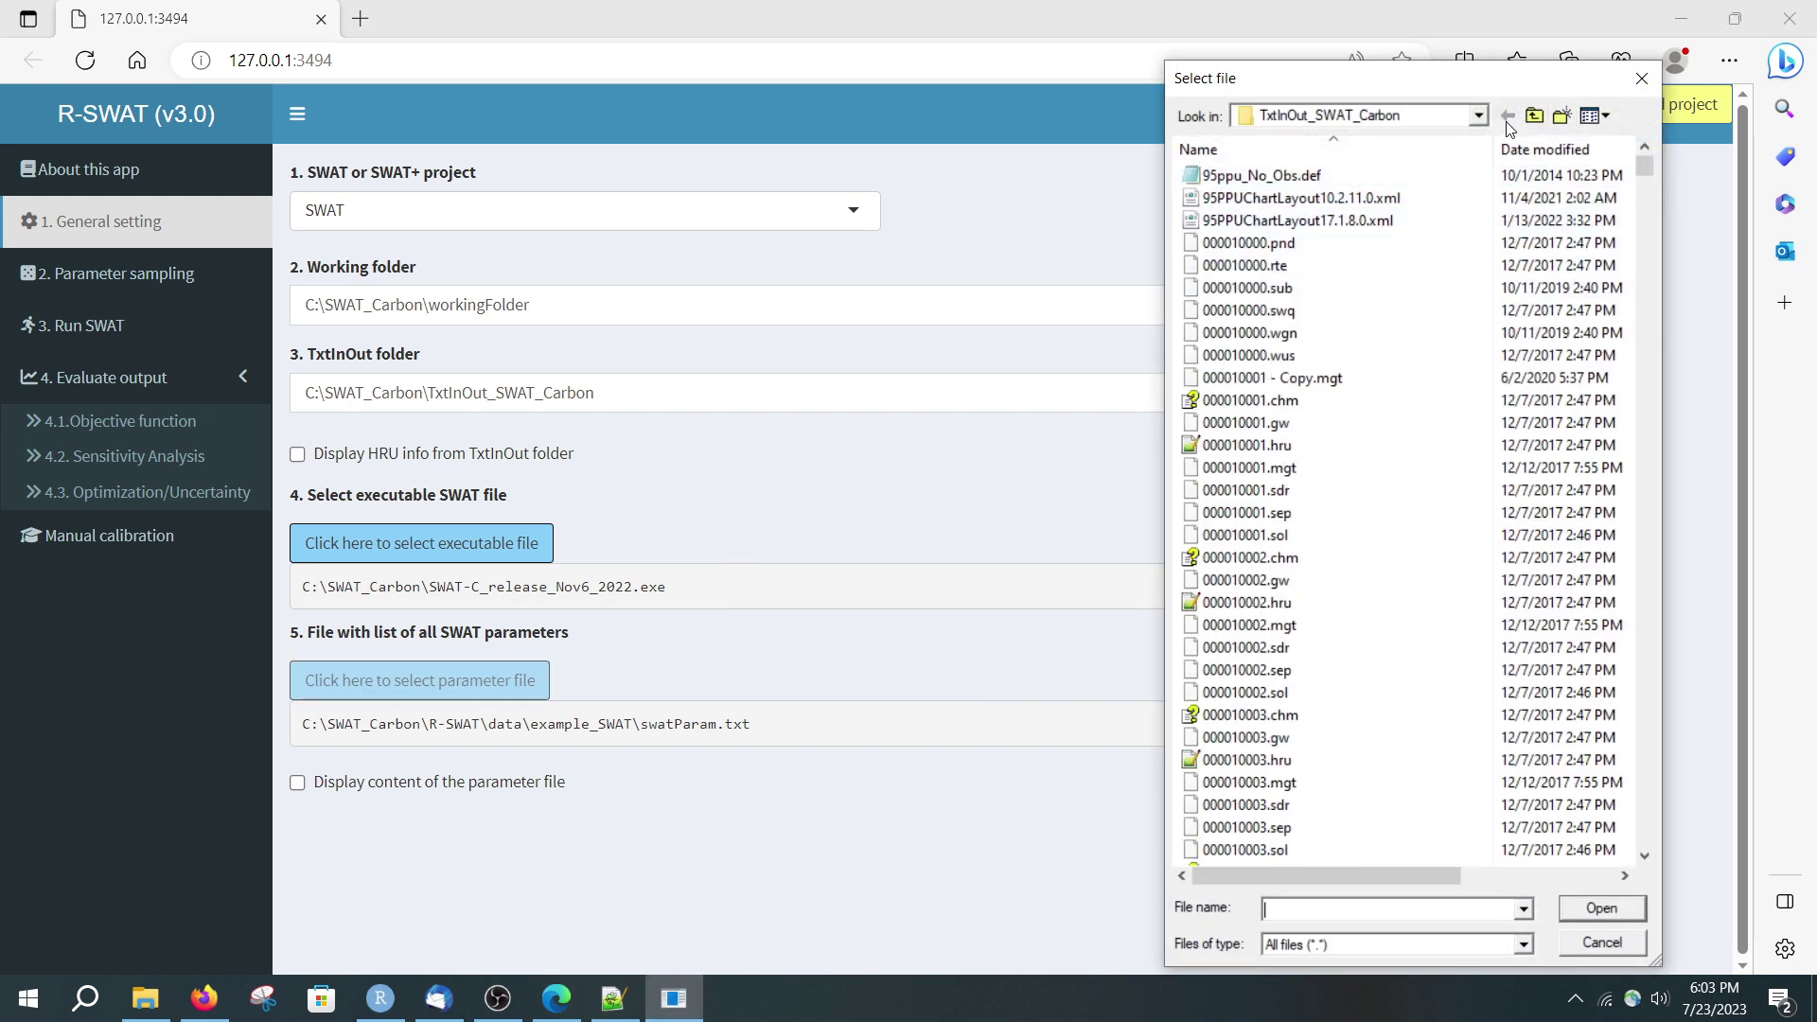
pyautogui.click(1534, 114)
pyautogui.doubleClick(1278, 176)
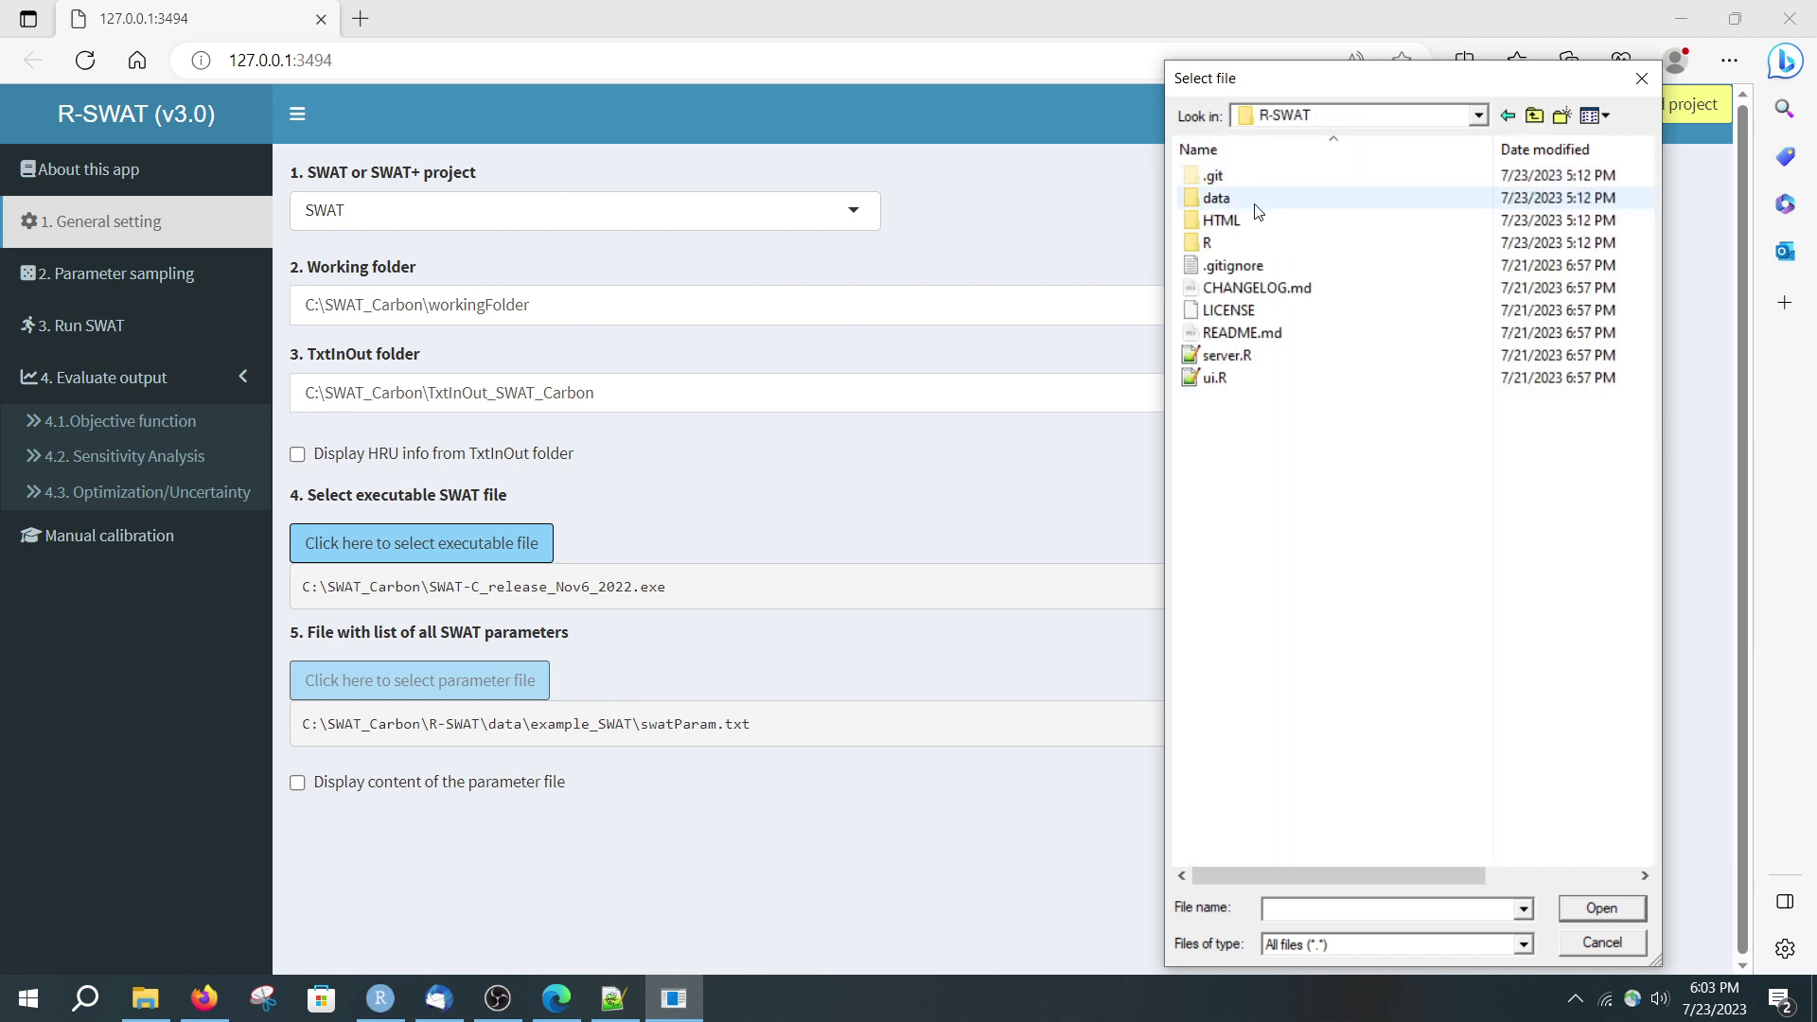
pyautogui.doubleClick(1262, 202)
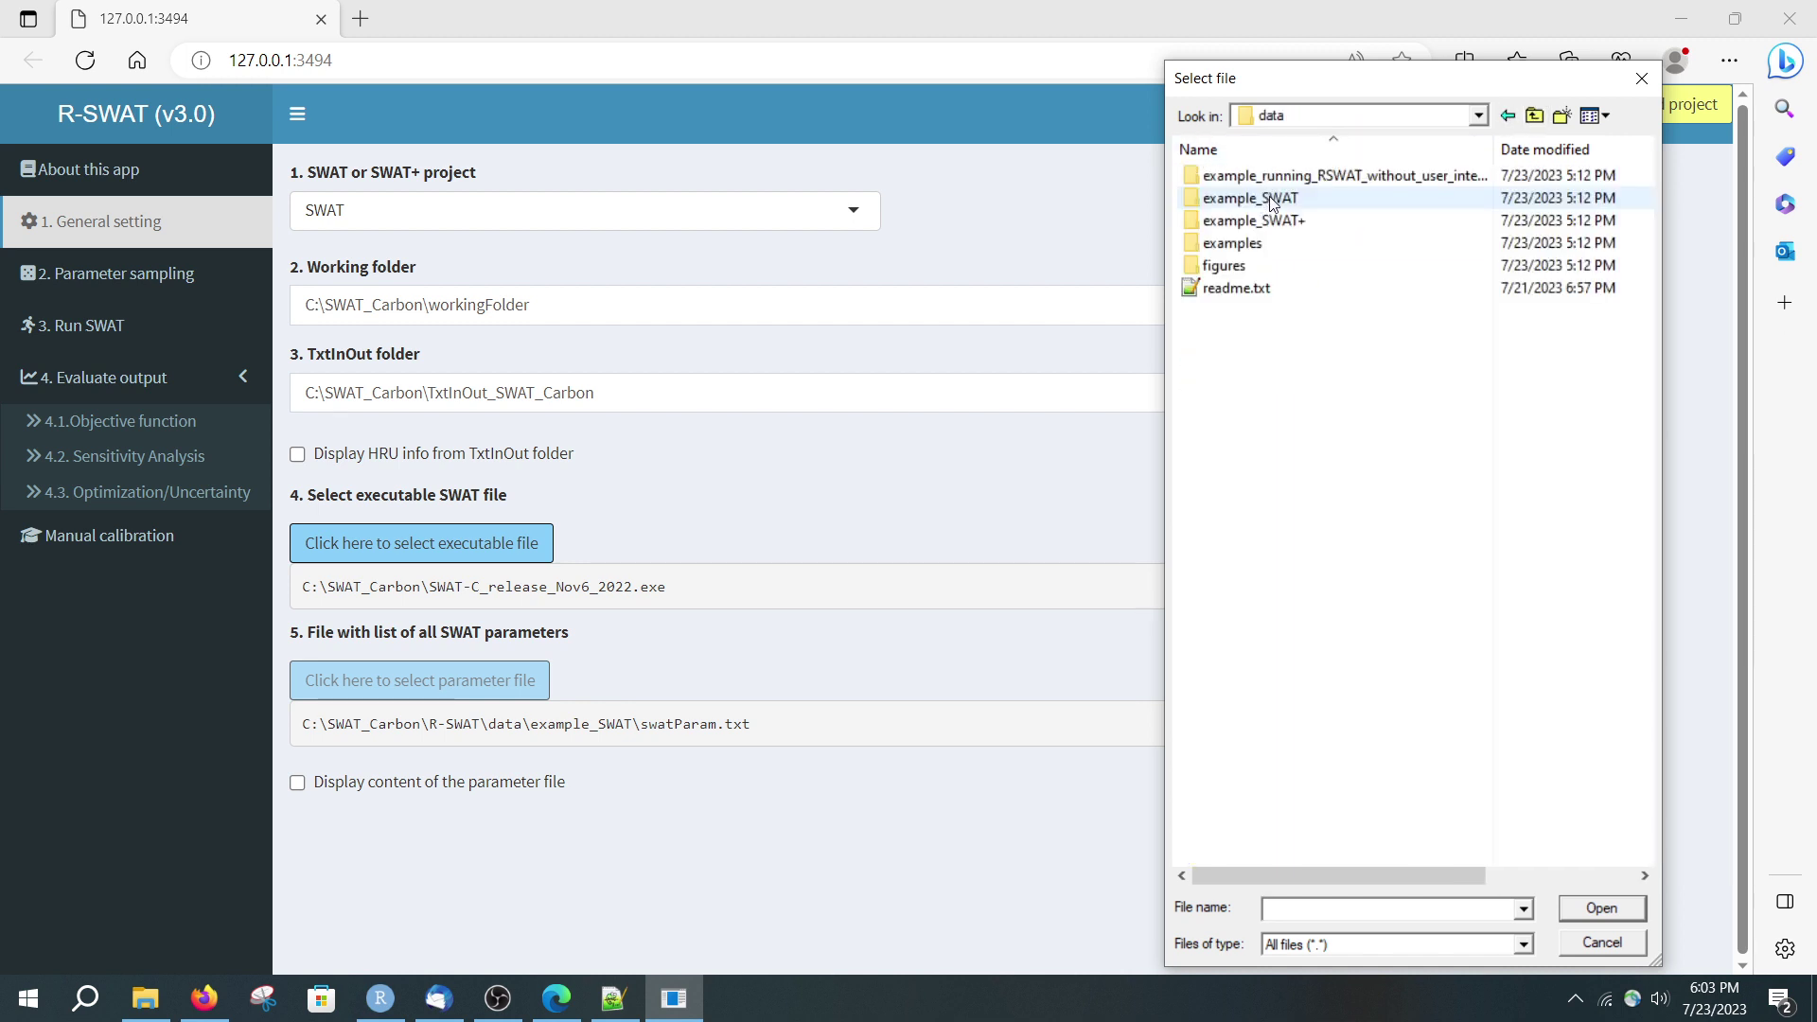
pyautogui.doubleClick(1272, 201)
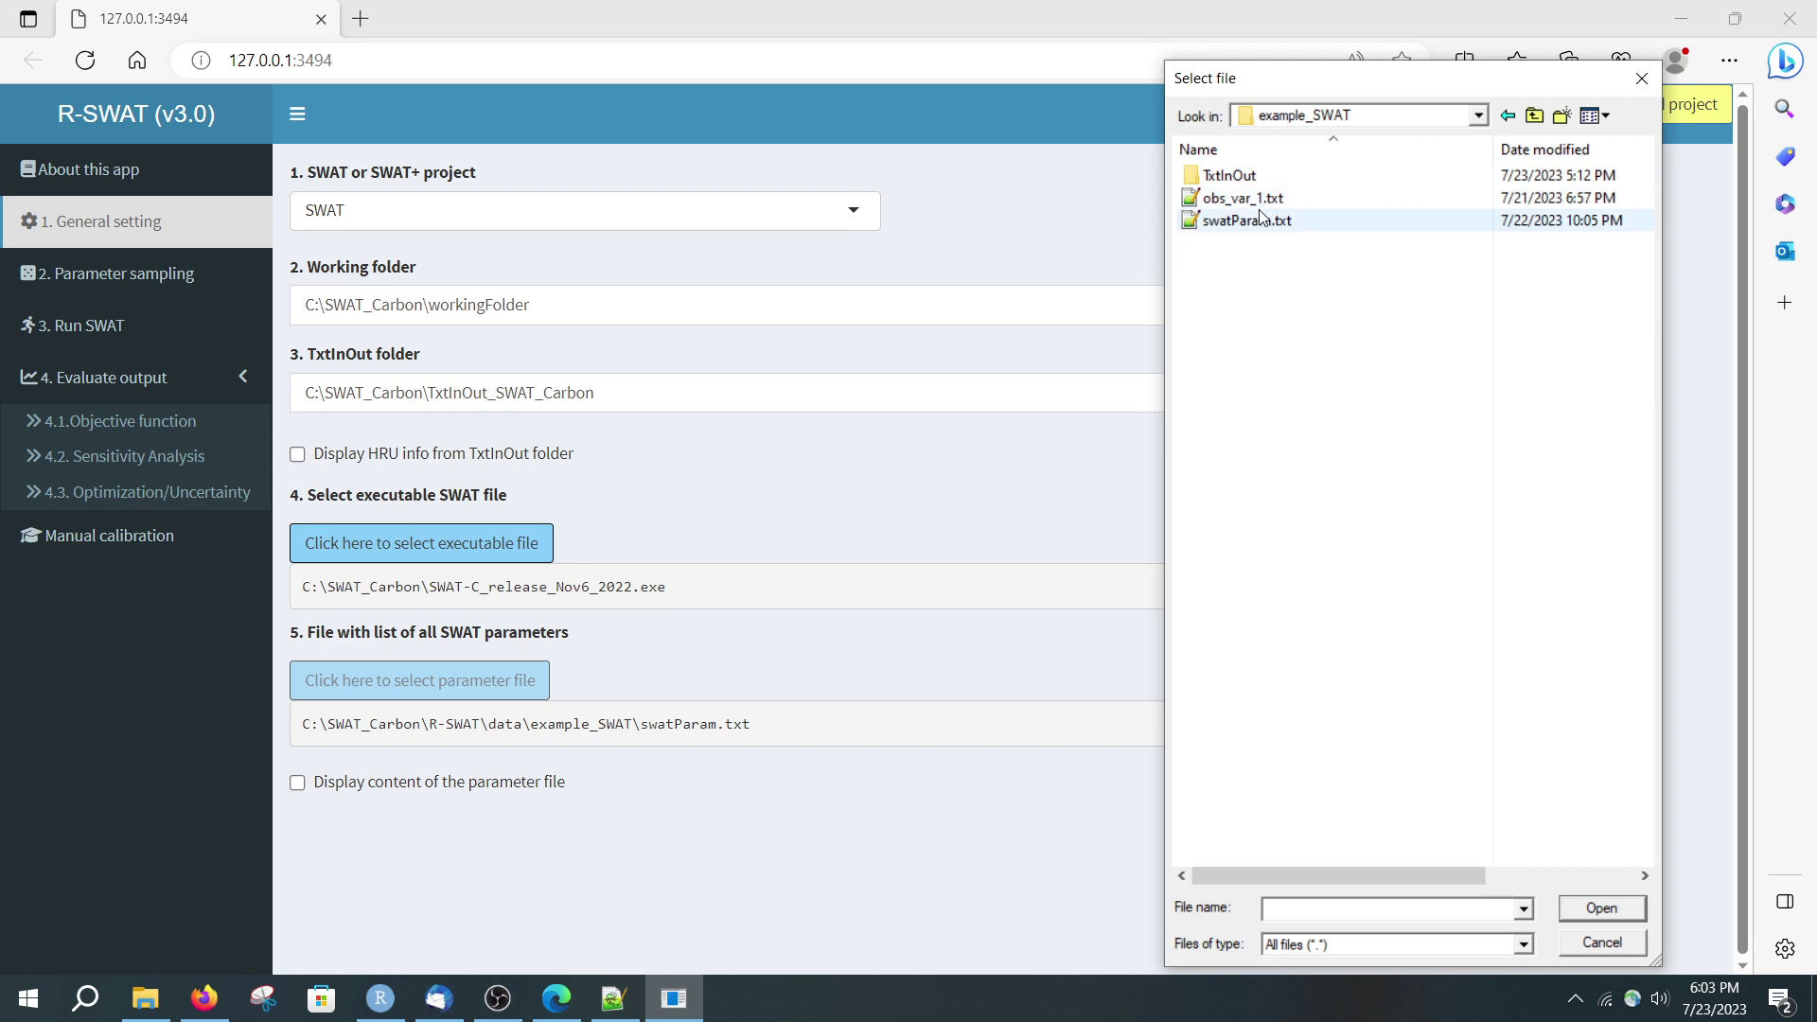
pyautogui.click(1261, 223)
pyautogui.doubleClick(1262, 223)
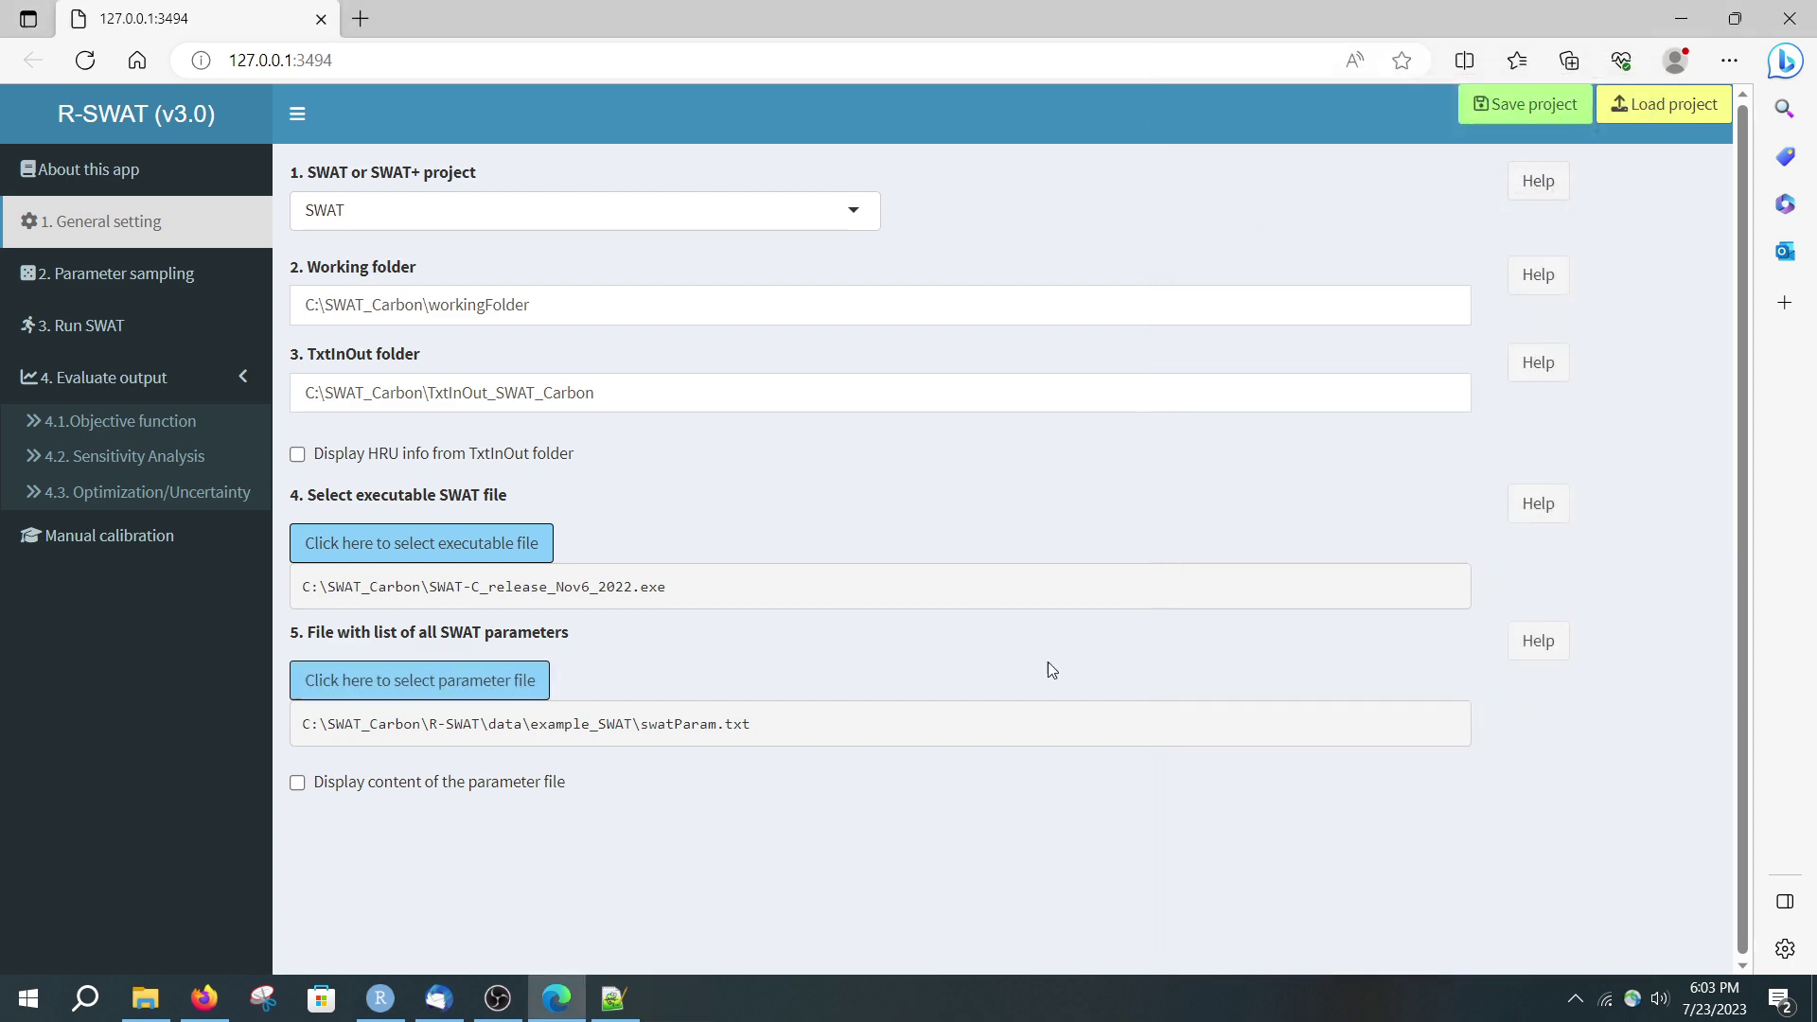
# Display the parameter file's content, examine the basins_sedflux.dia parameters on the last page of the table, and hide the content again
pyautogui.click(363, 786)
pyautogui.scroll(-12, 848, 796)
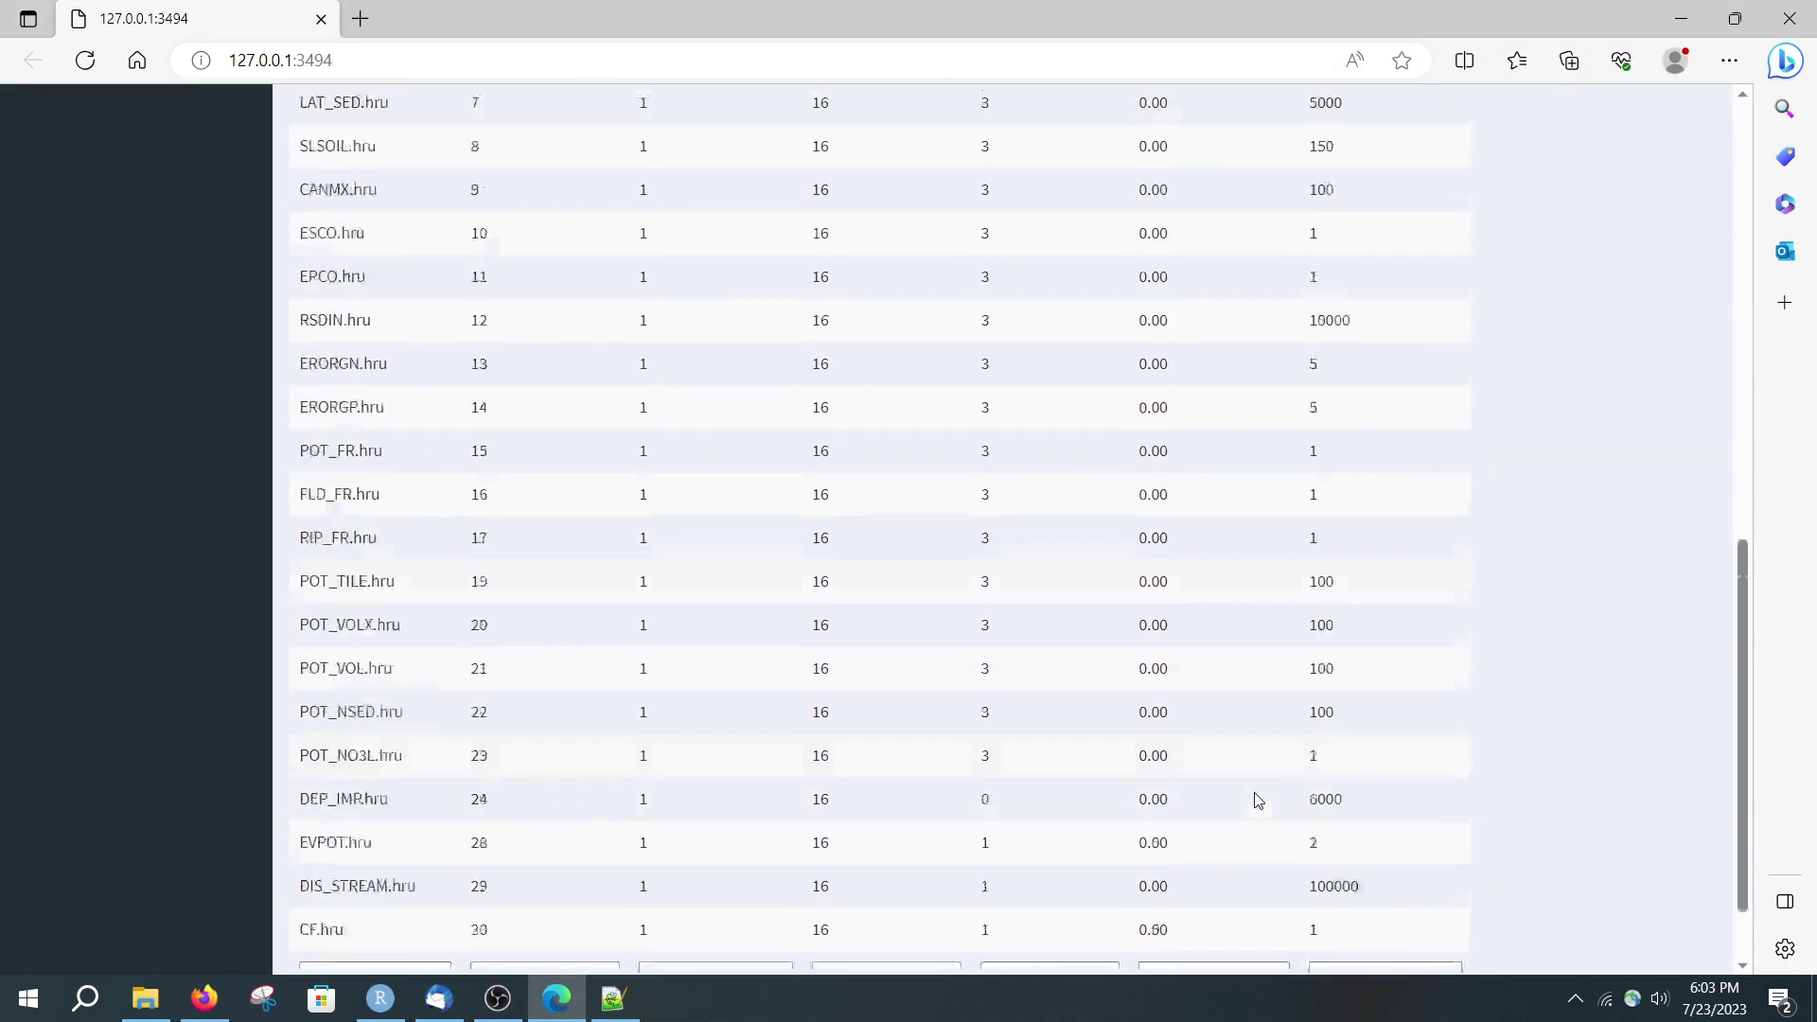
pyautogui.click(1388, 928)
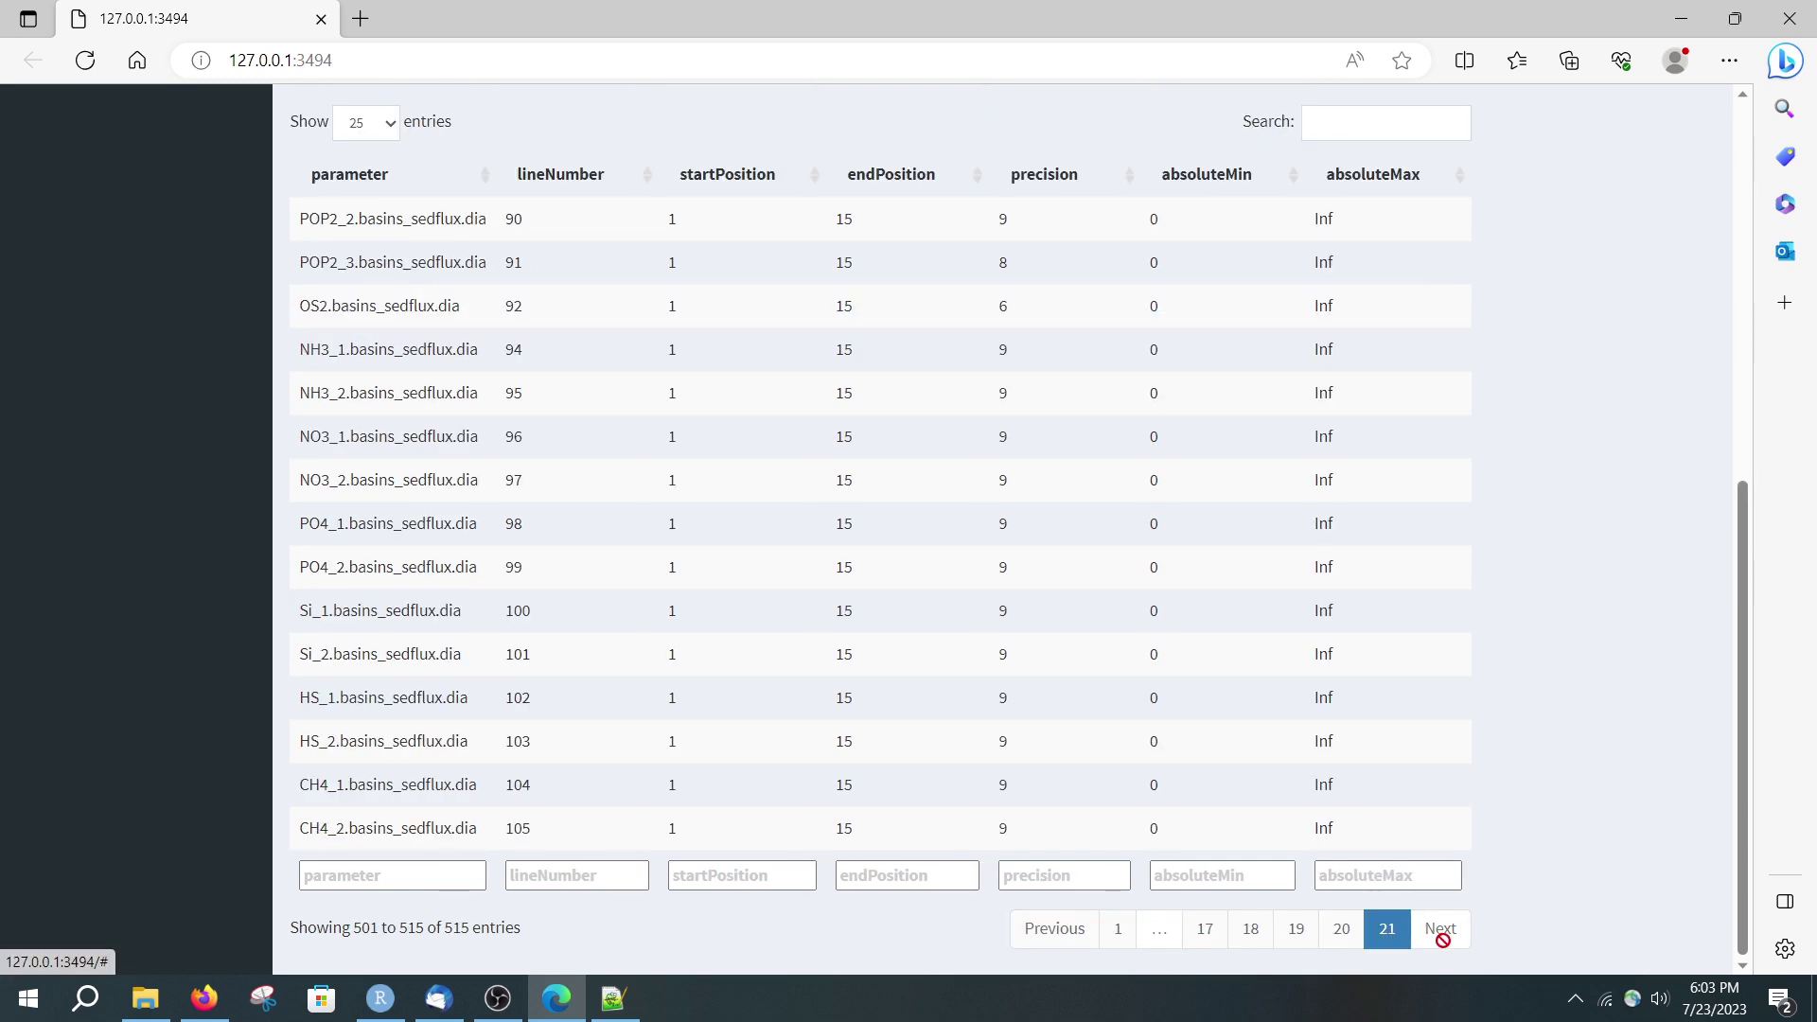
pyautogui.moveTo(300, 654); pyautogui.dragTo(410, 654)
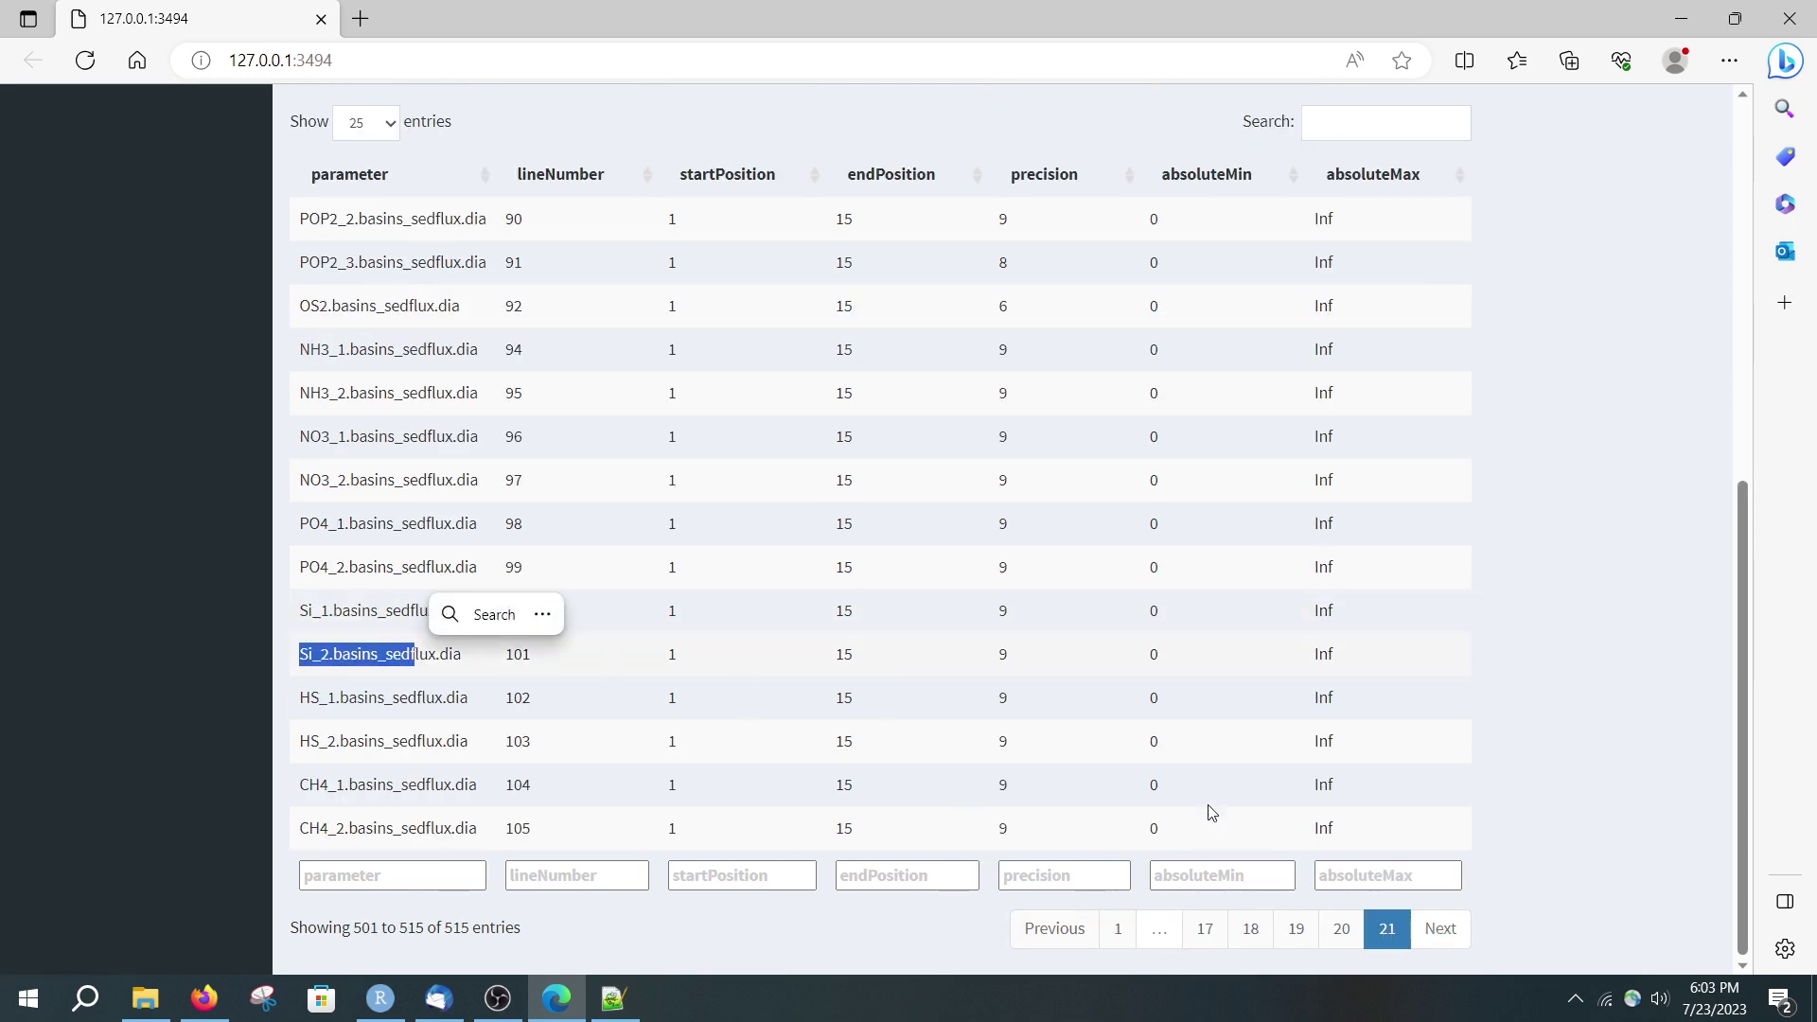
pyautogui.scroll(5, 1094, 769)
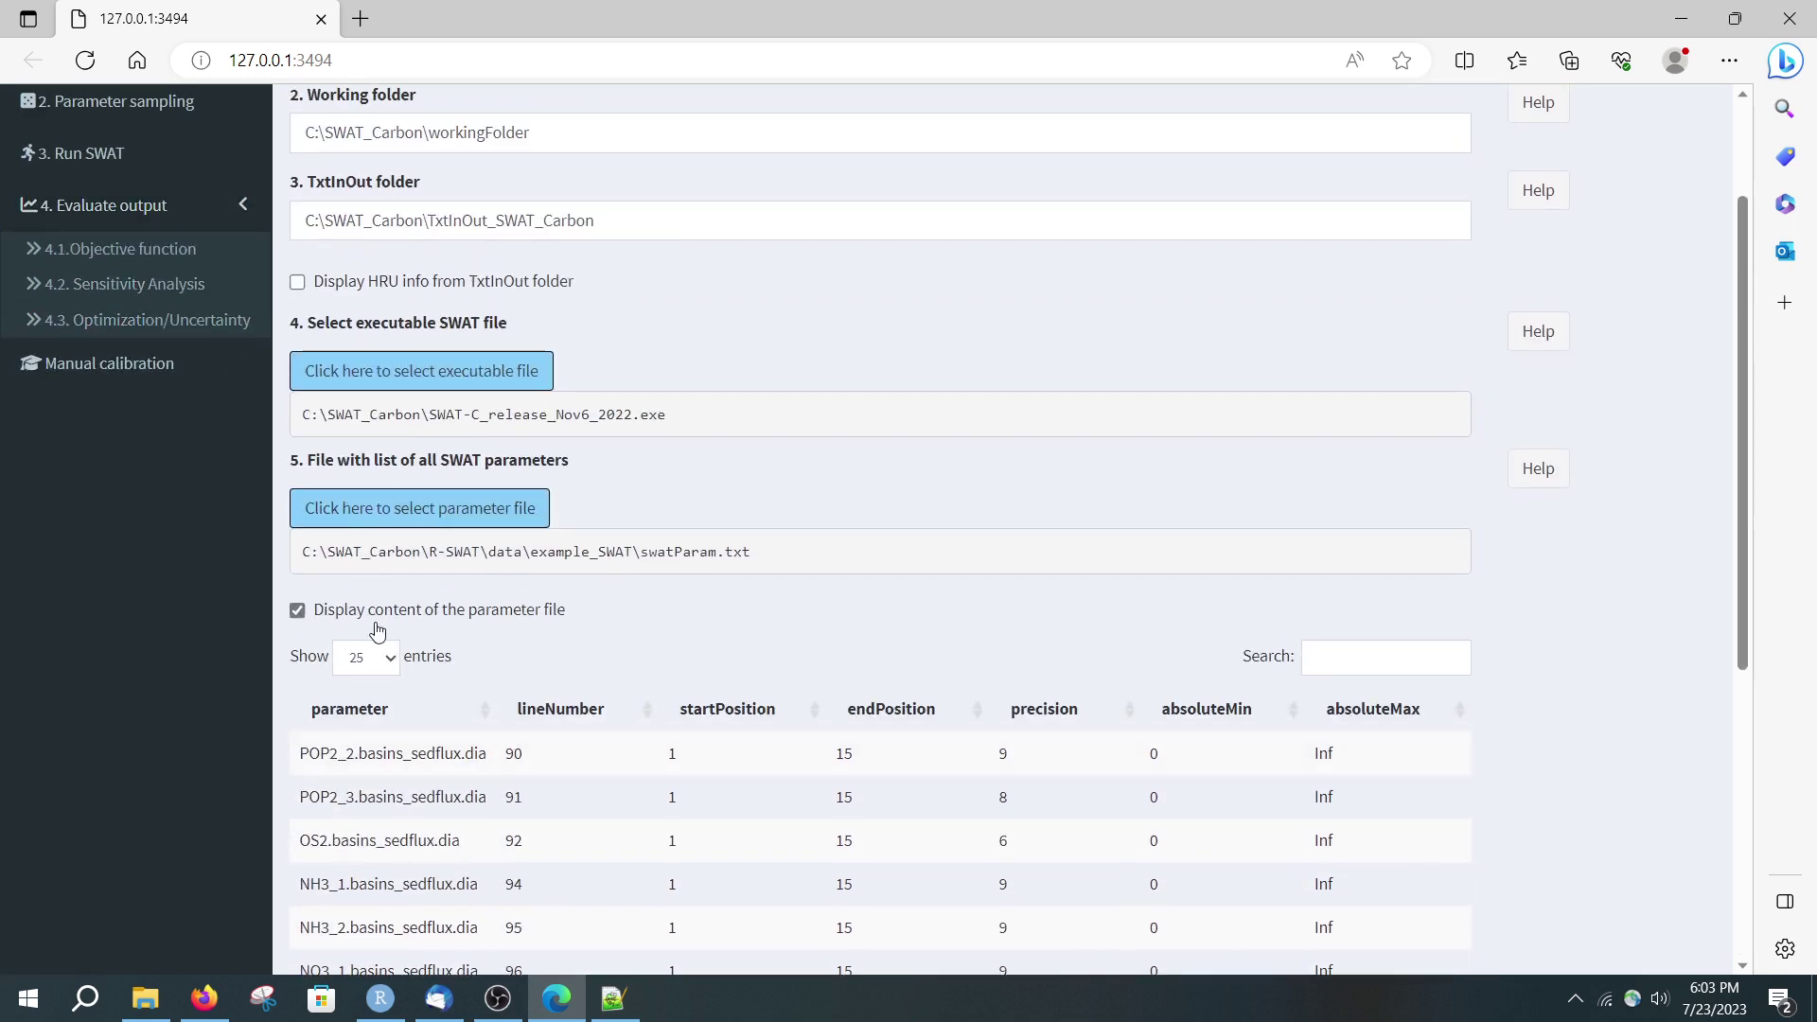
pyautogui.click(331, 623)
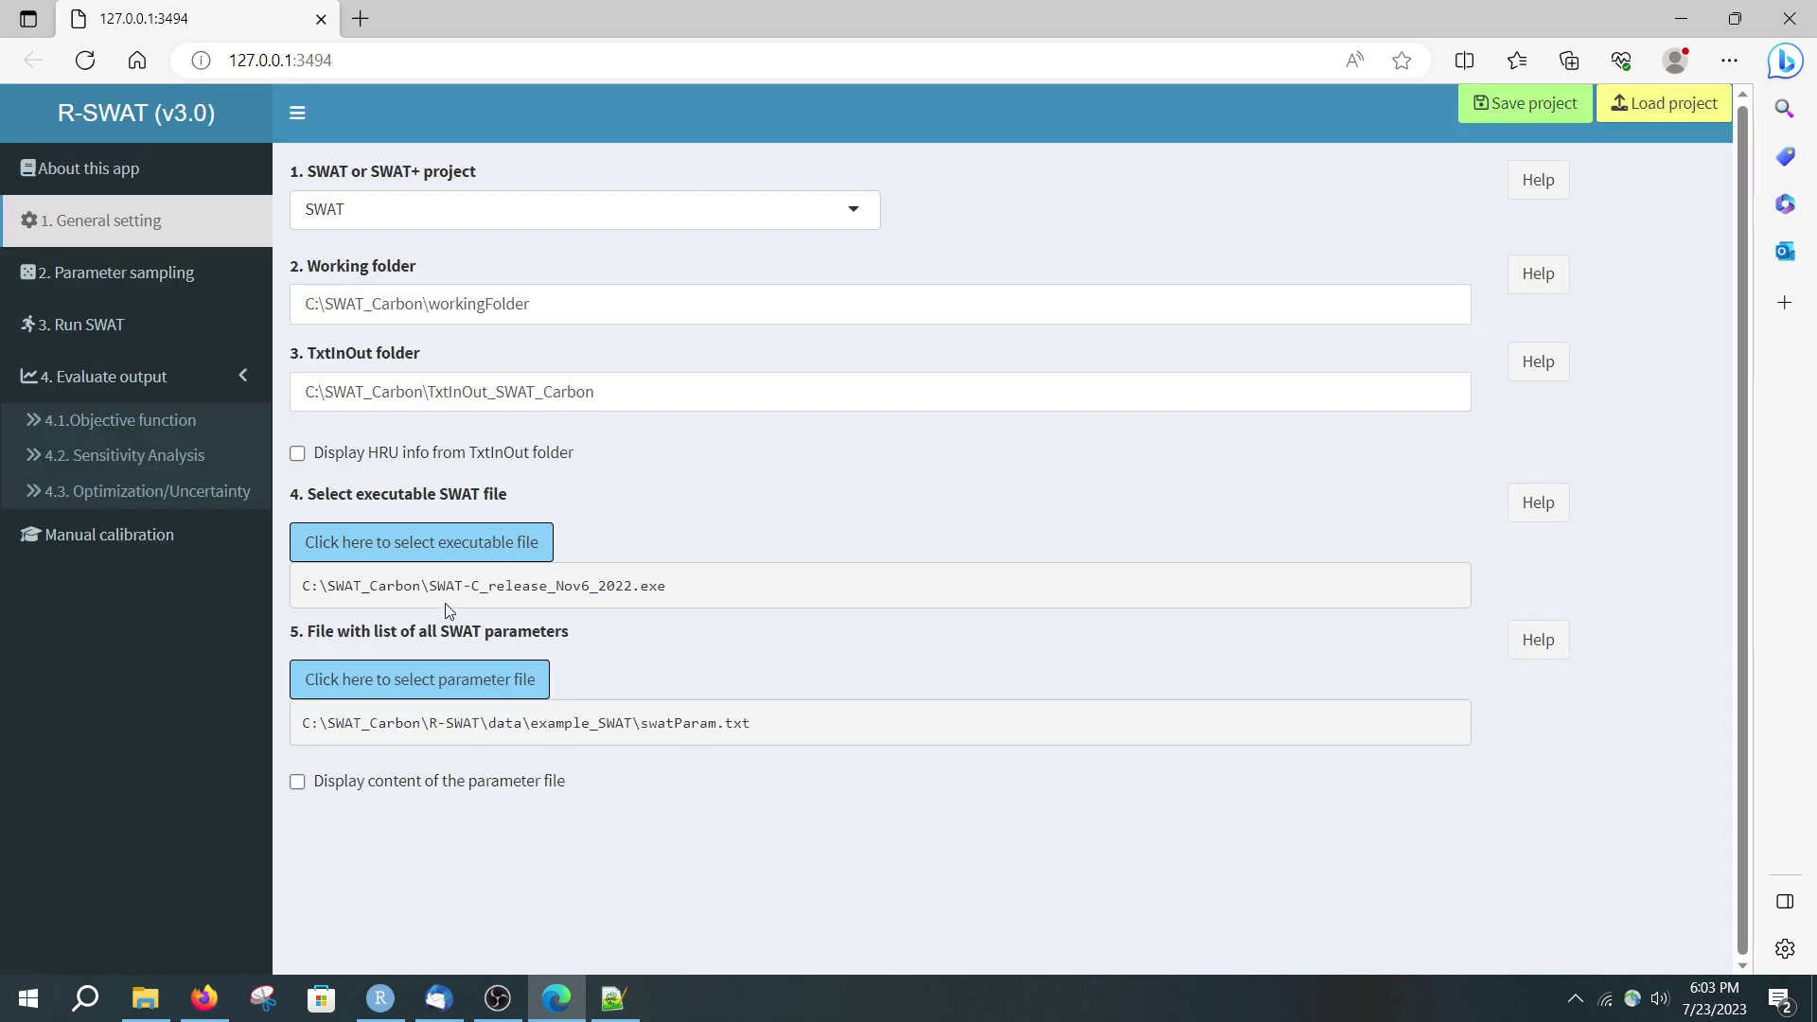
# Open Parameter sampling, search the parameter selection help for "carbon", highlight CFB_para.basins_carbon.tes, and hide the help table again
pyautogui.click(133, 284)
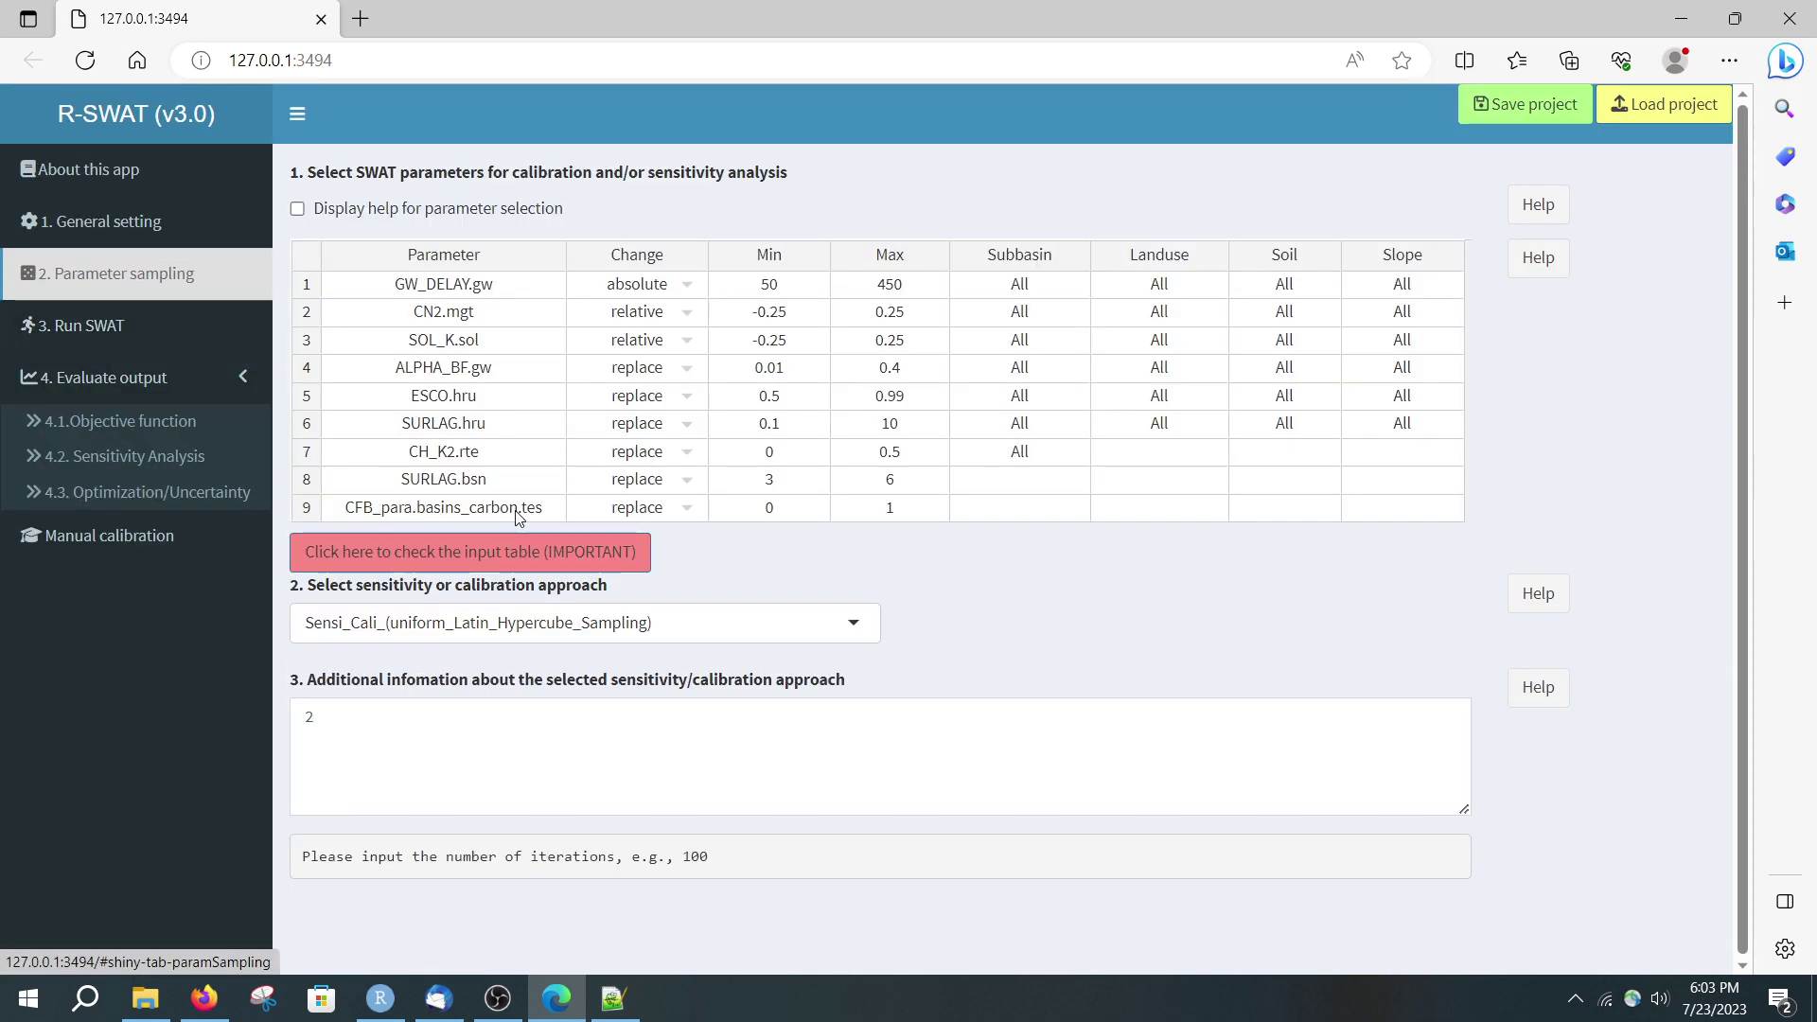
pyautogui.click(551, 512)
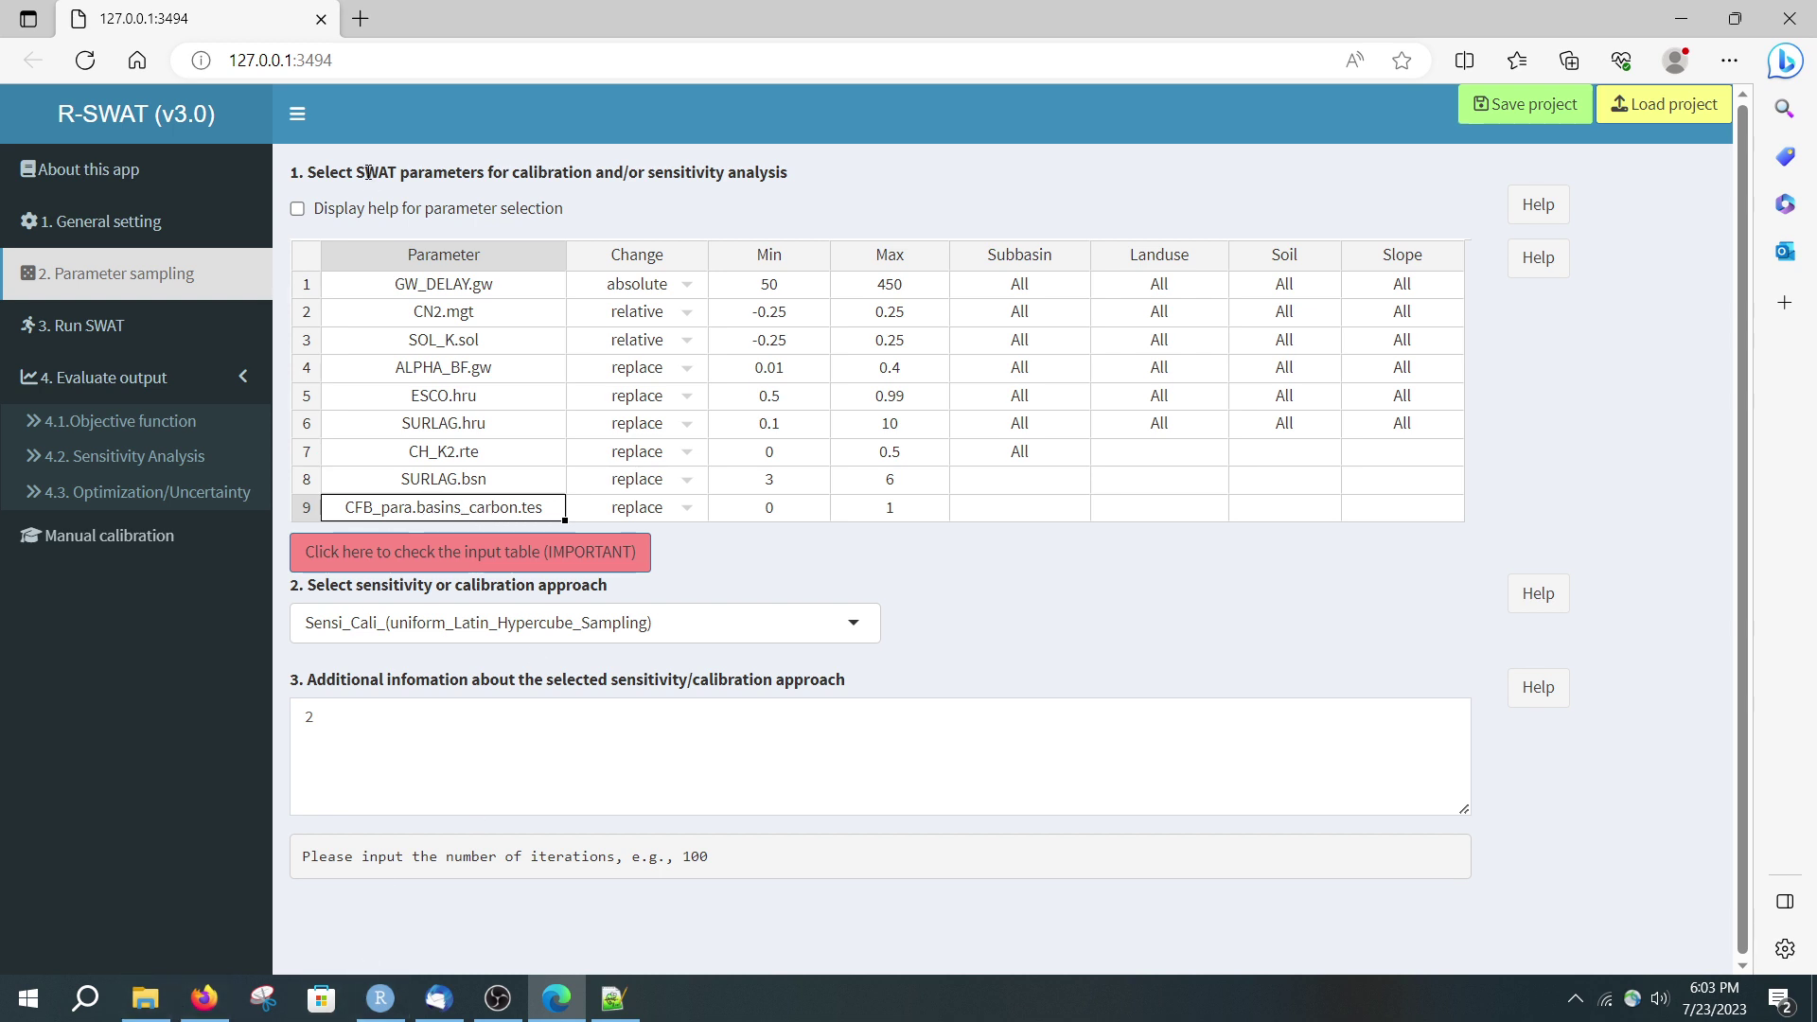
pyautogui.click(313, 217)
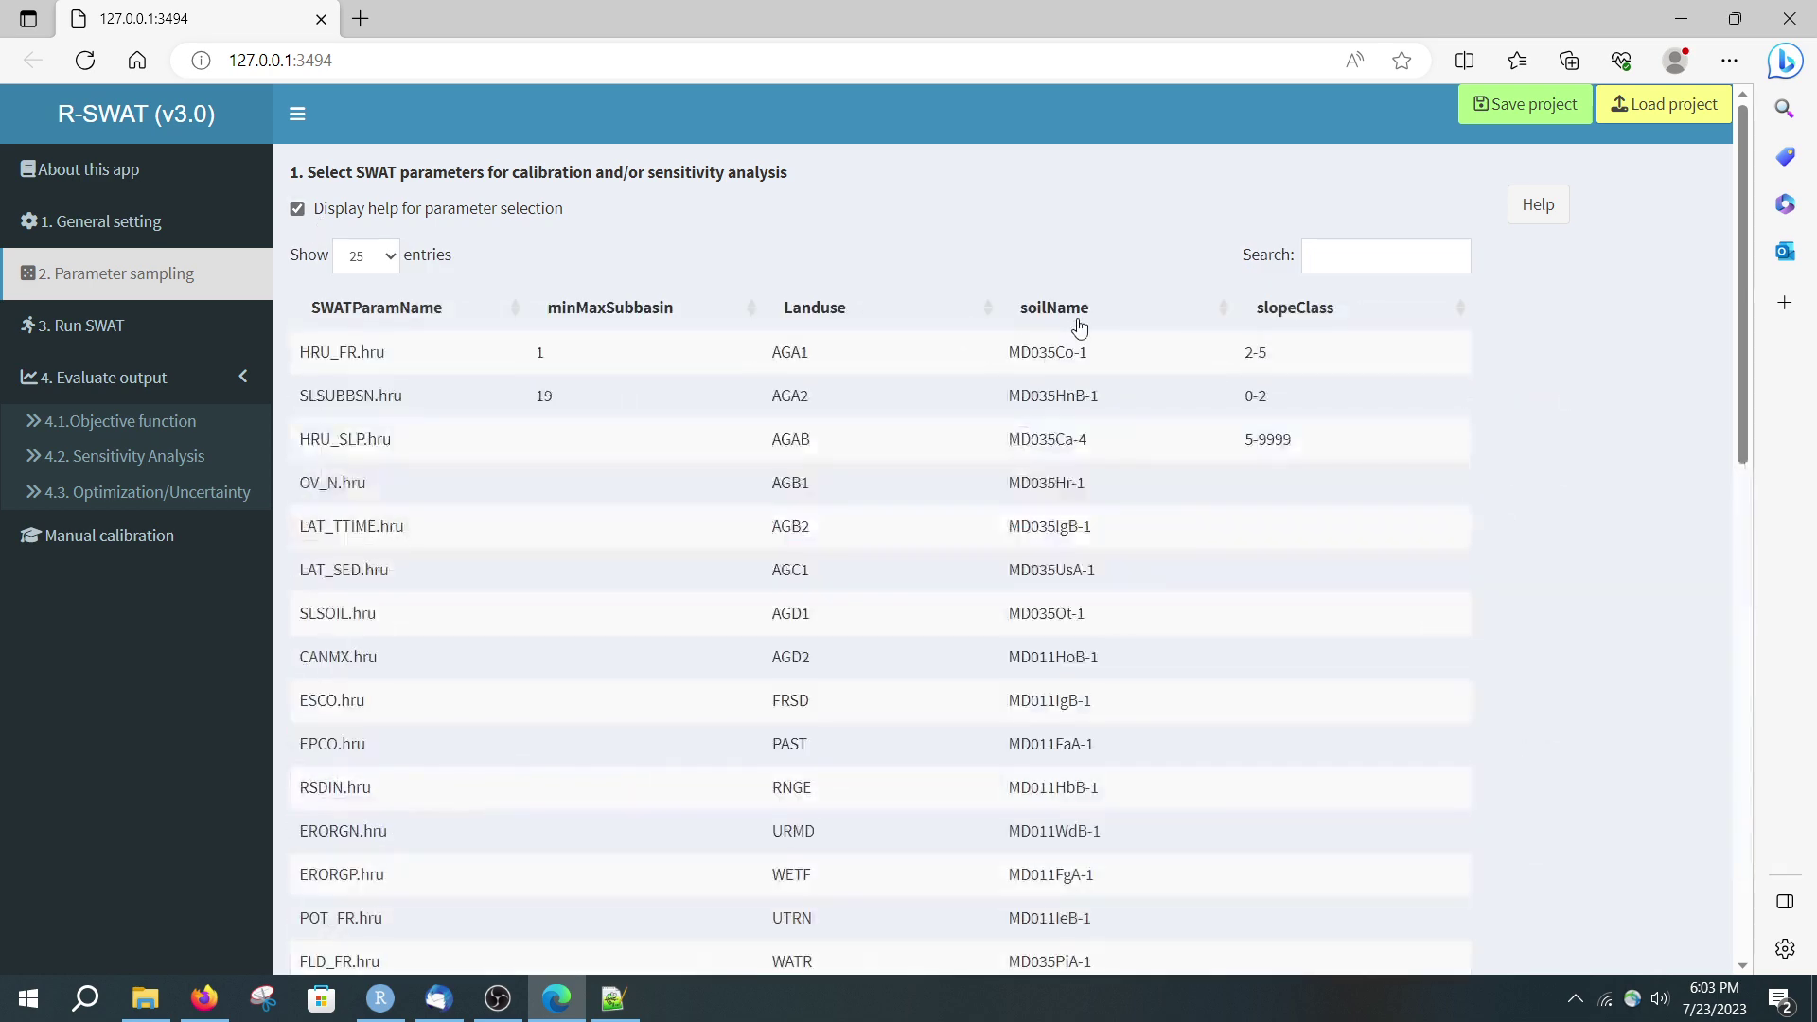
pyautogui.click(1381, 265)
pyautogui.write('carbon')
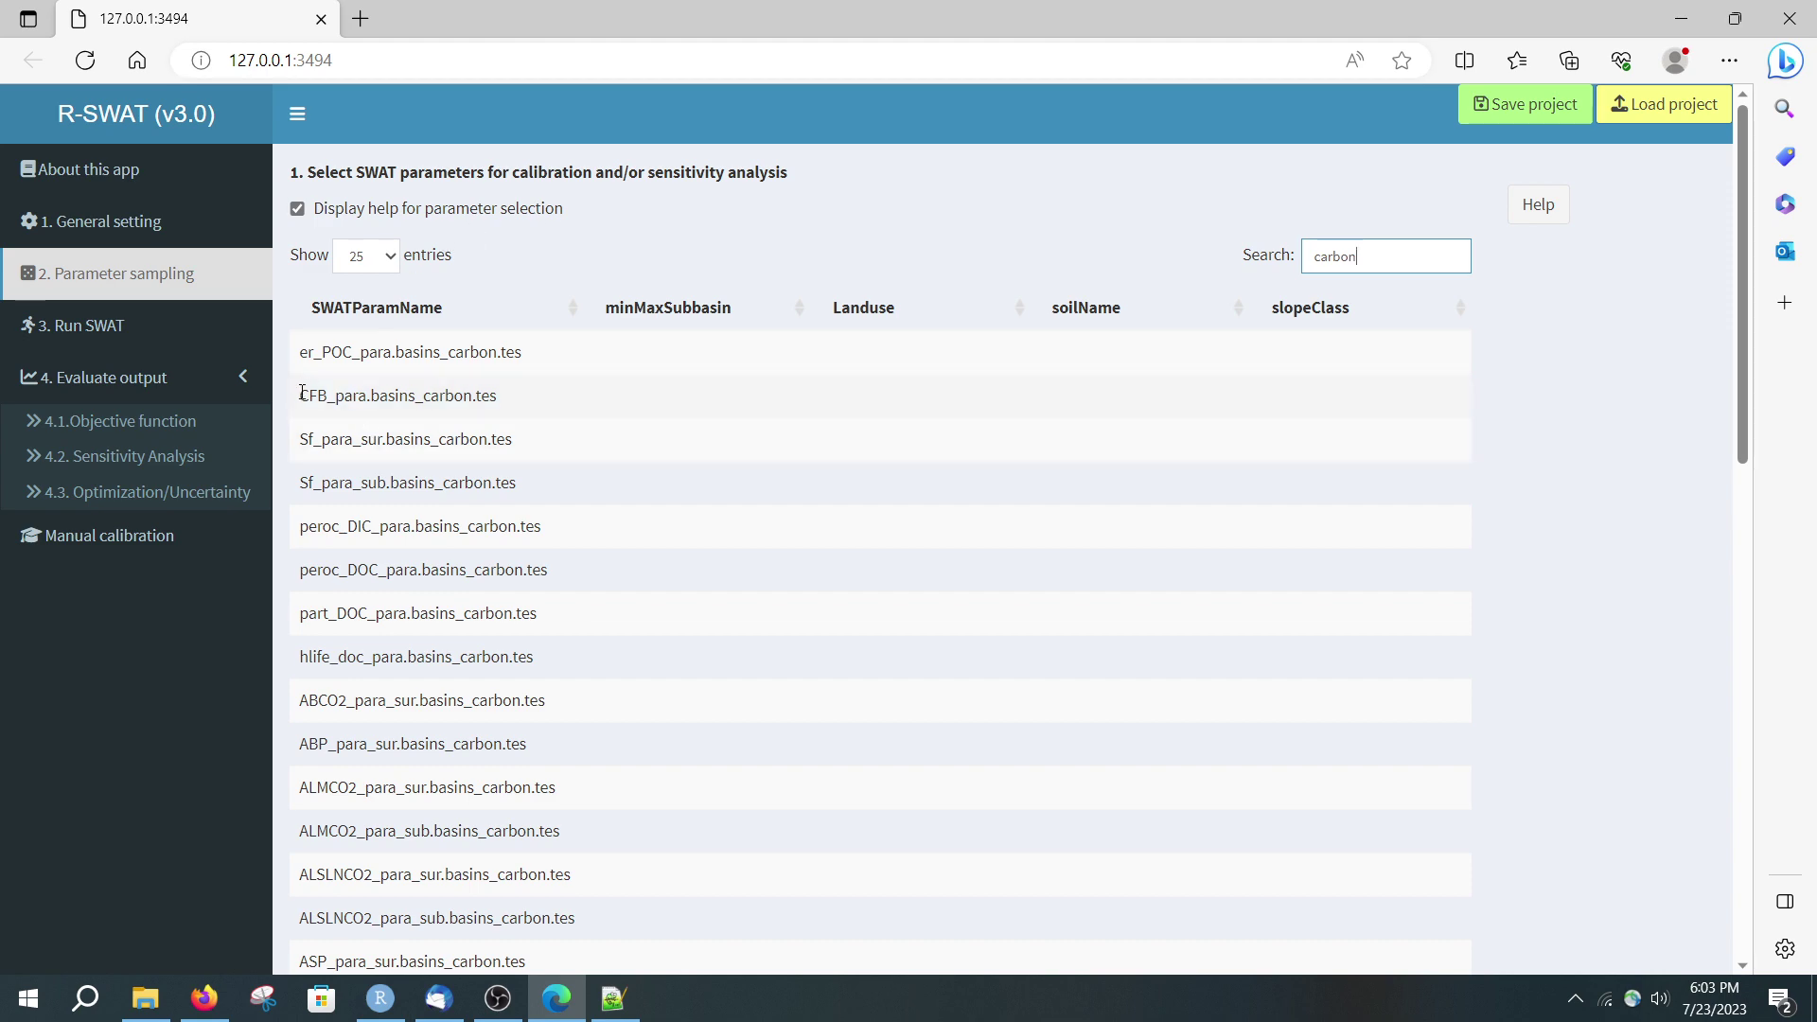
pyautogui.moveTo(302, 392); pyautogui.dragTo(509, 401)
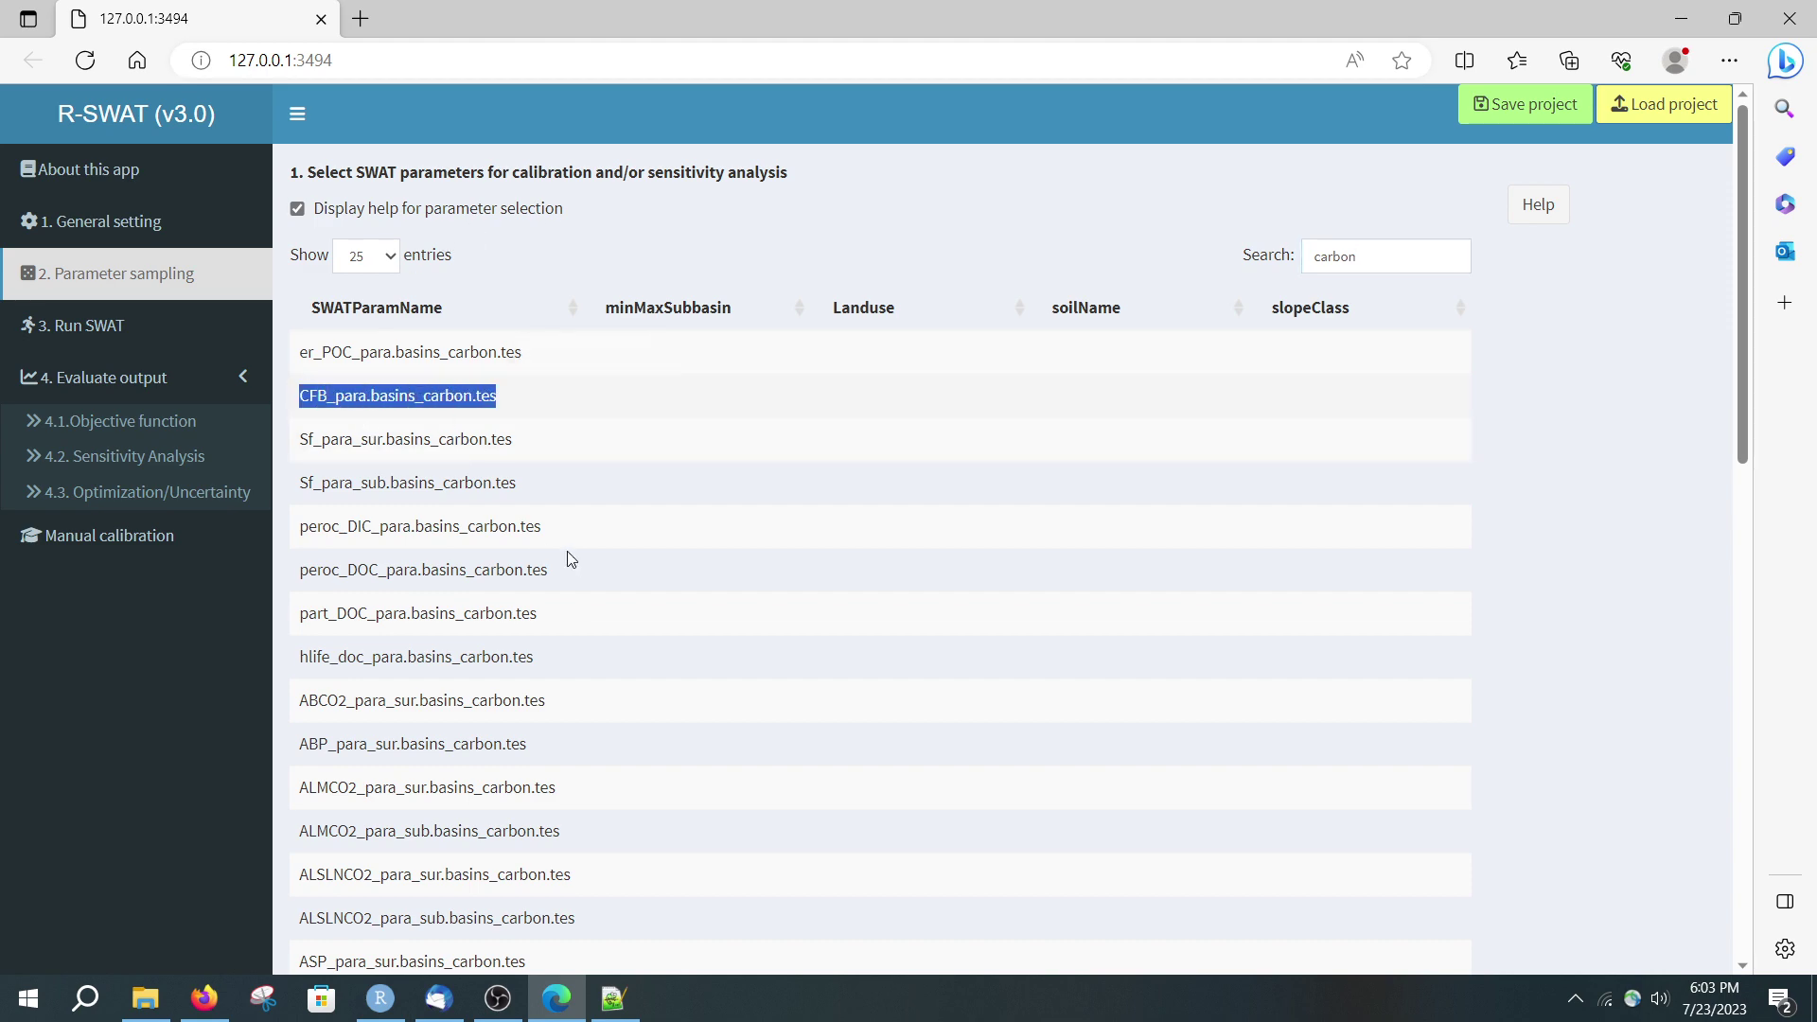
pyautogui.scroll(-5, 568, 555)
pyautogui.scroll(5, 568, 543)
pyautogui.click(300, 209)
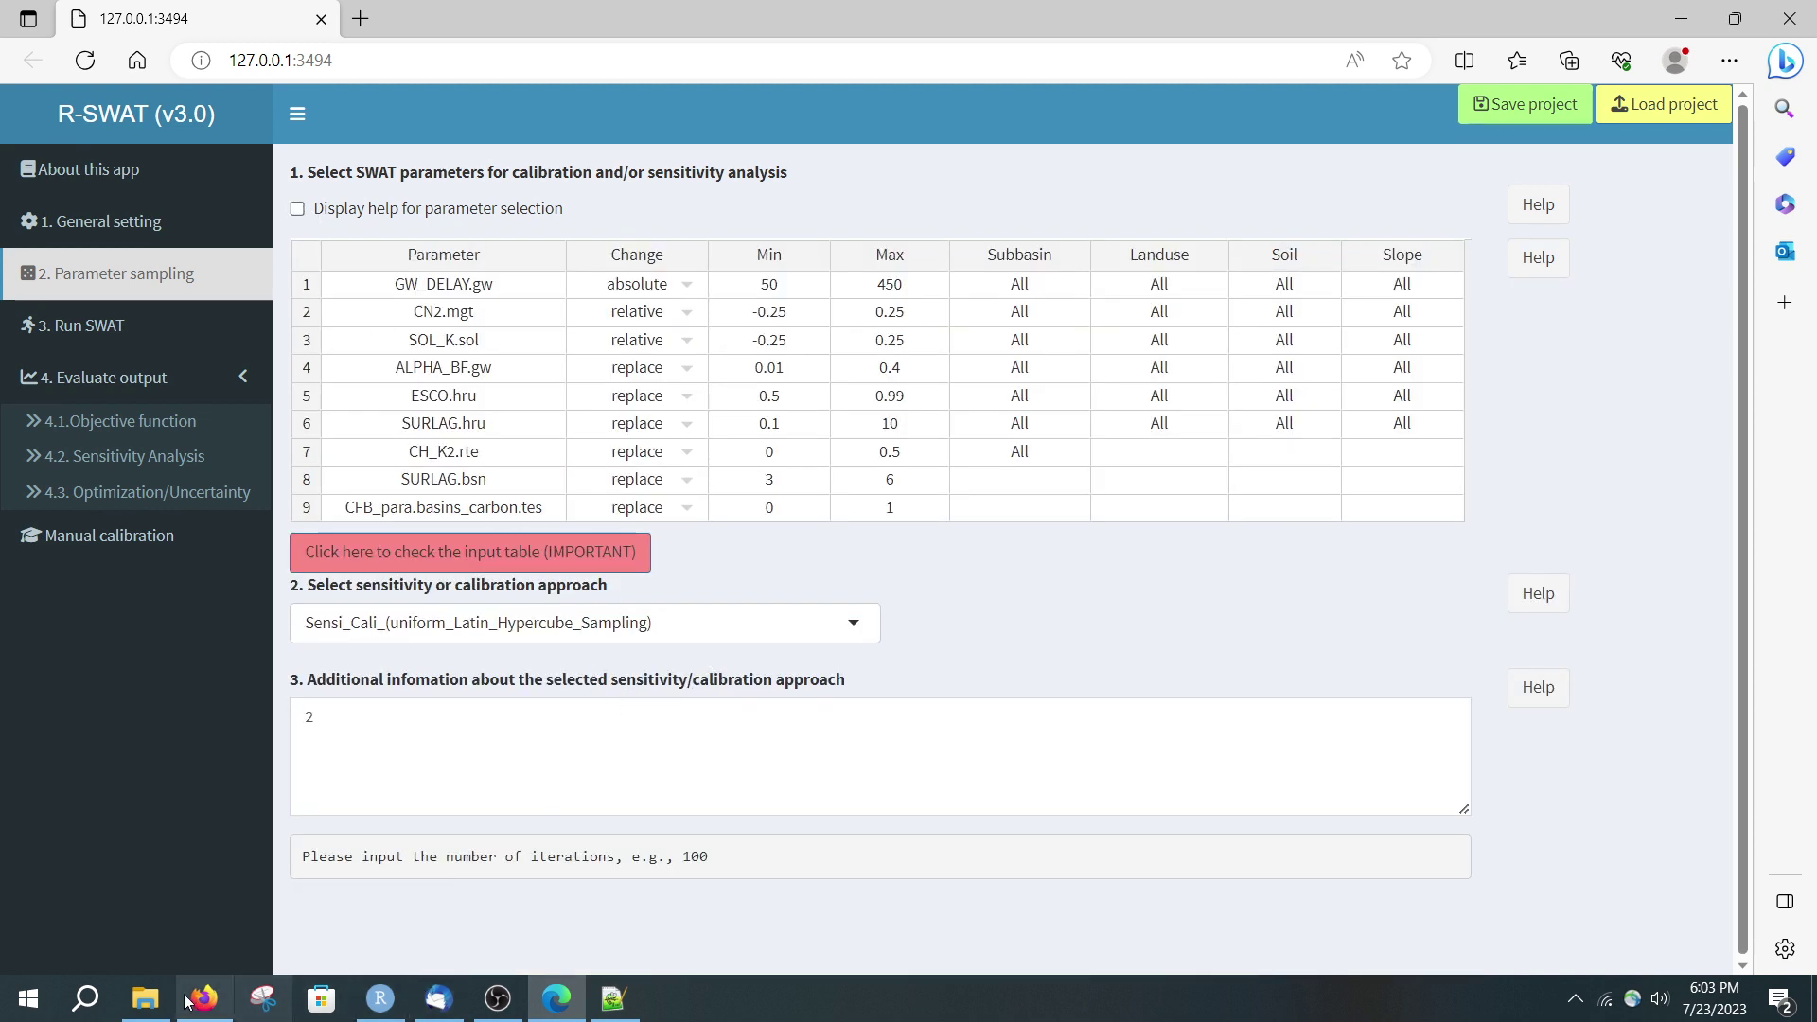
# Open basins_carbon.tes from the TxtInOut_SWAT_Carbon folder in Notepad++ and highlight the value of CFB_para on line 4
pyautogui.click(151, 1002)
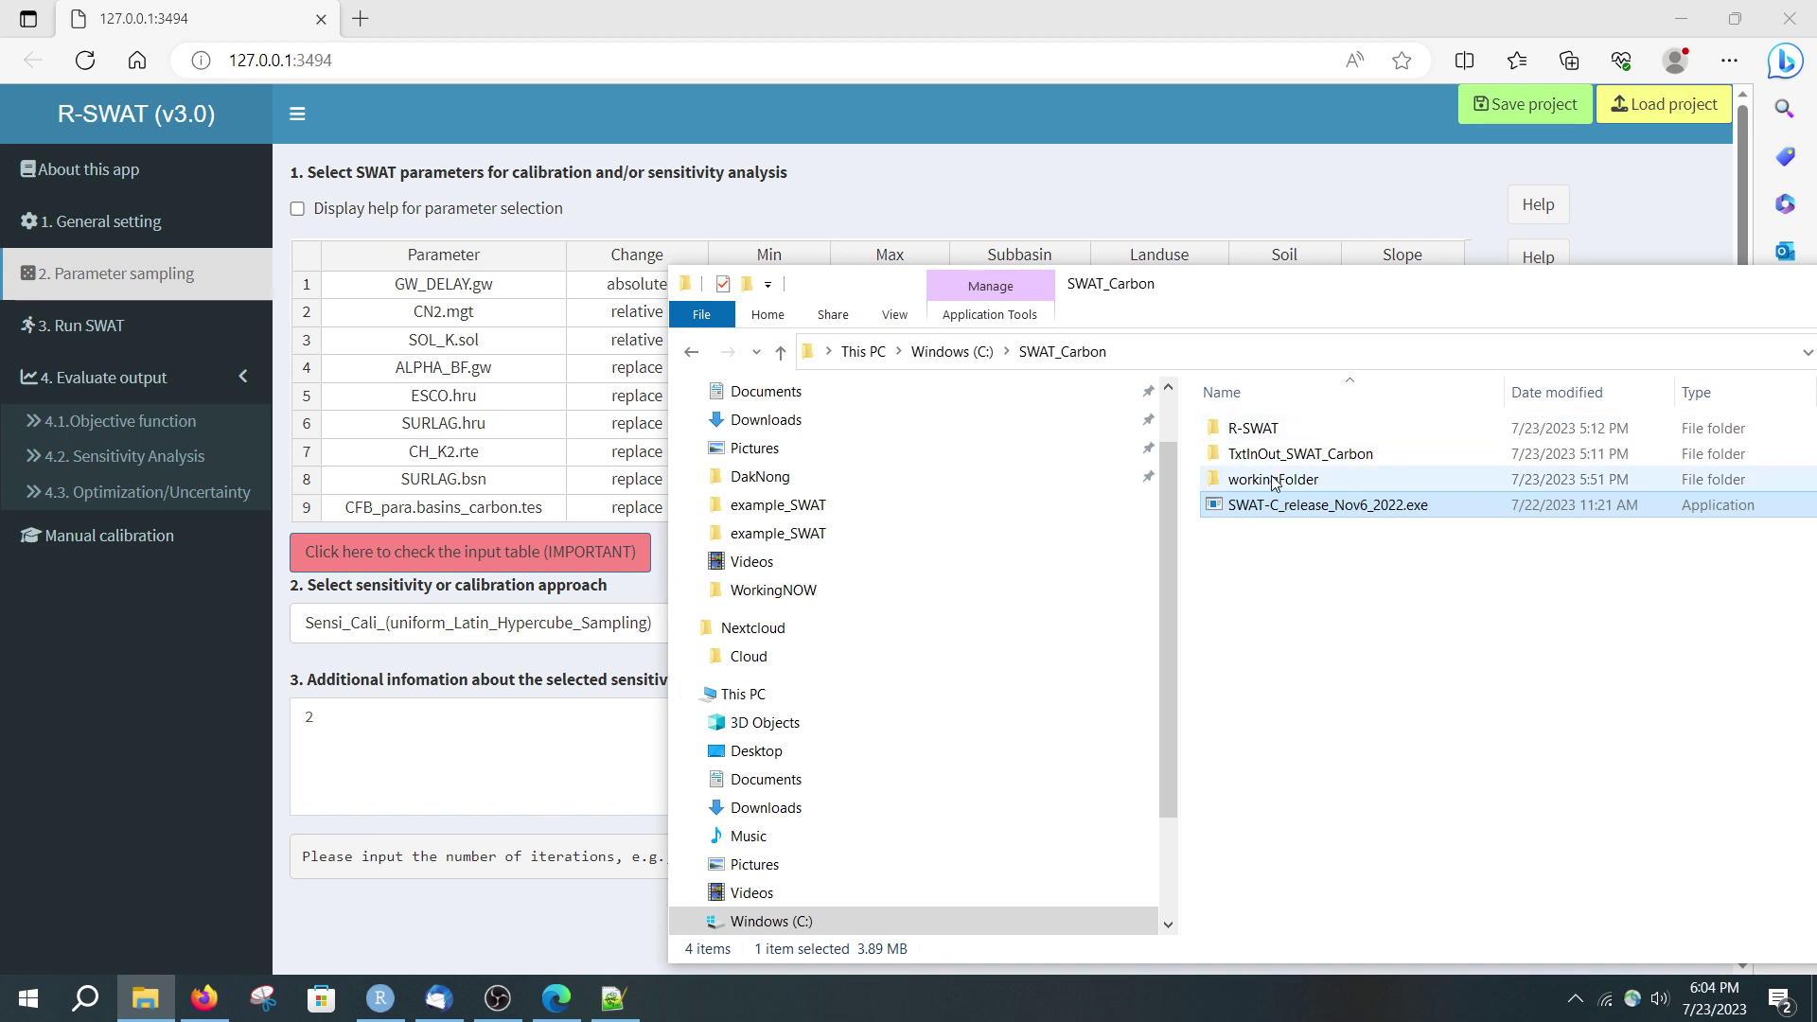
pyautogui.doubleClick(1299, 454)
pyautogui.click(1298, 580)
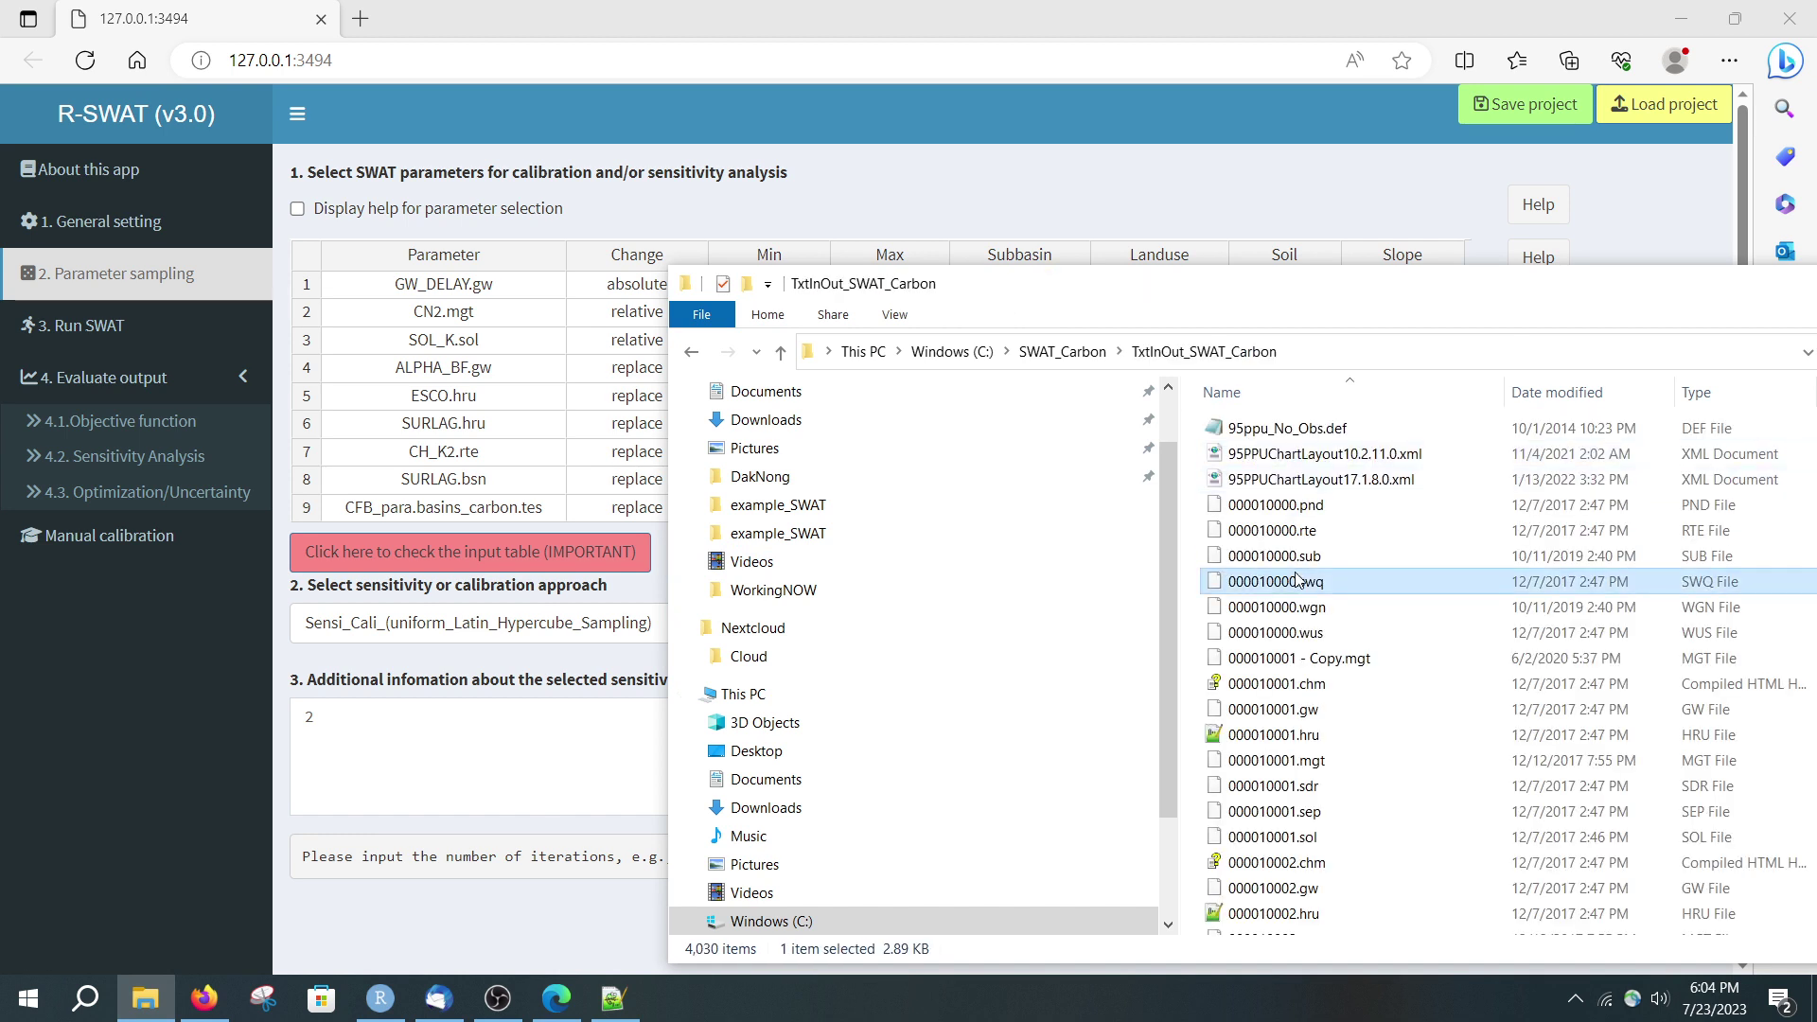
pyautogui.press('b')
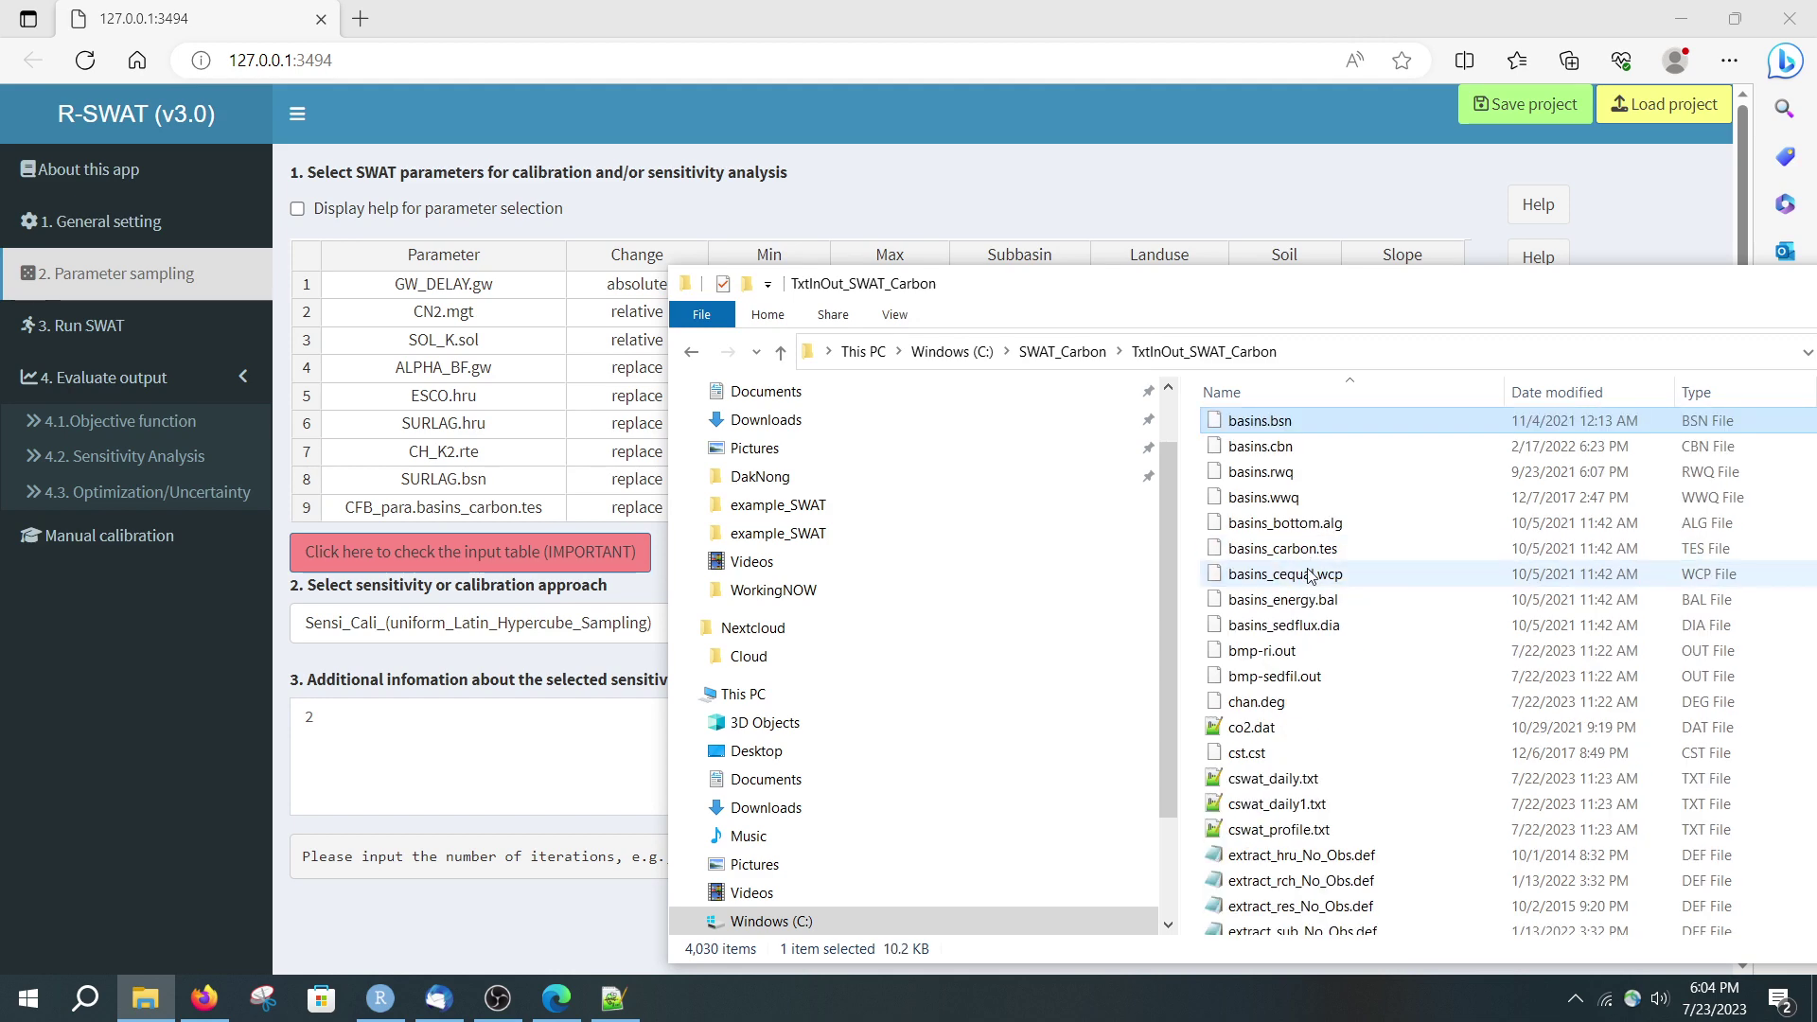
pyautogui.rightClick(1316, 556)
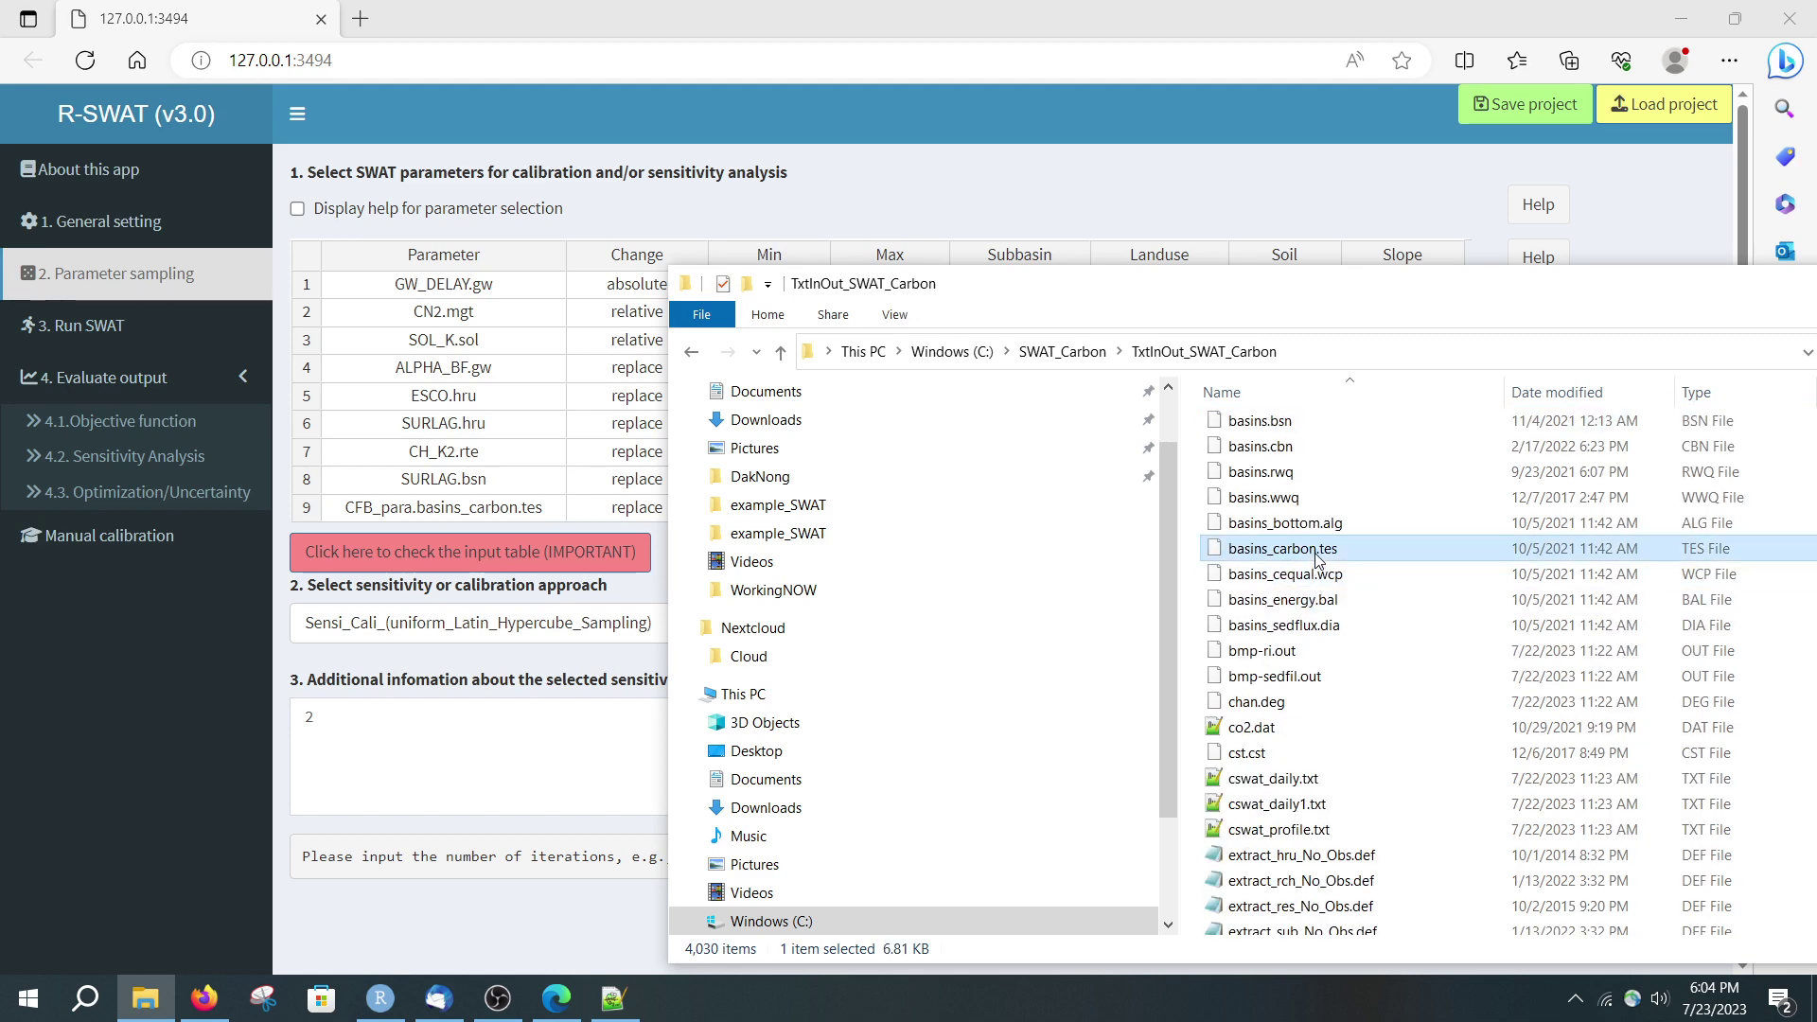
pyautogui.click(1429, 147)
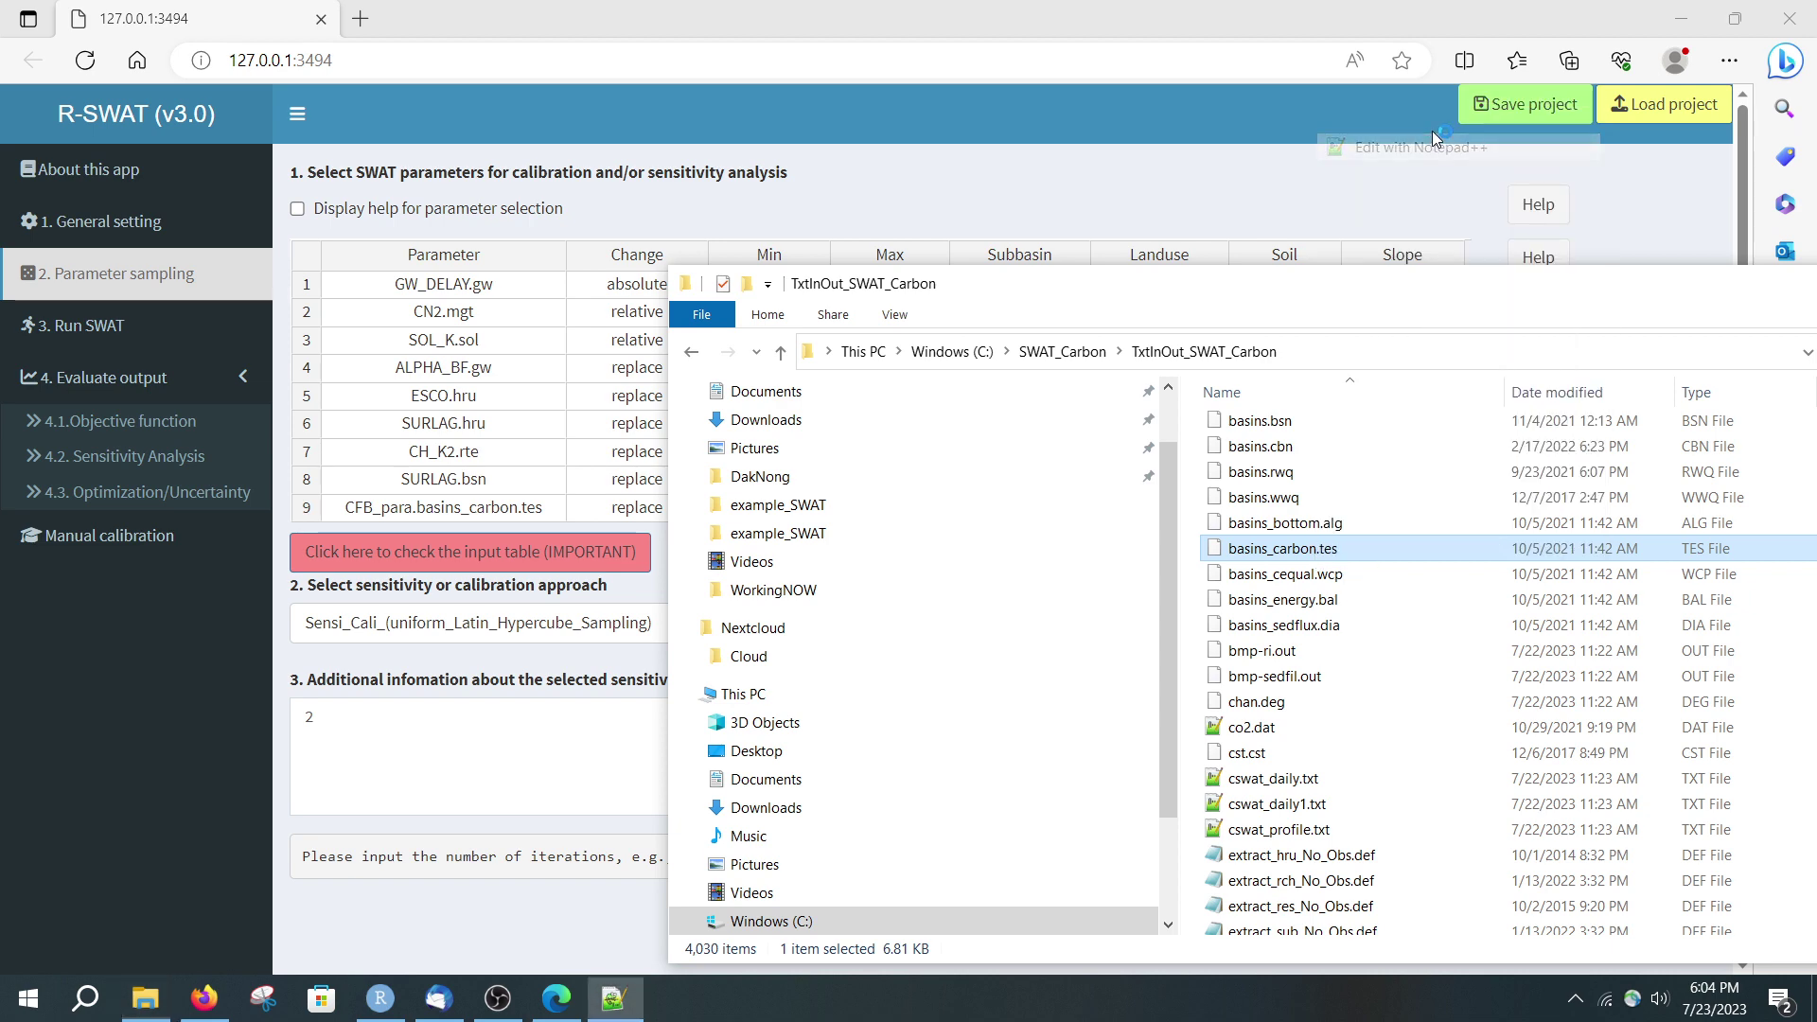
pyautogui.click(370, 186)
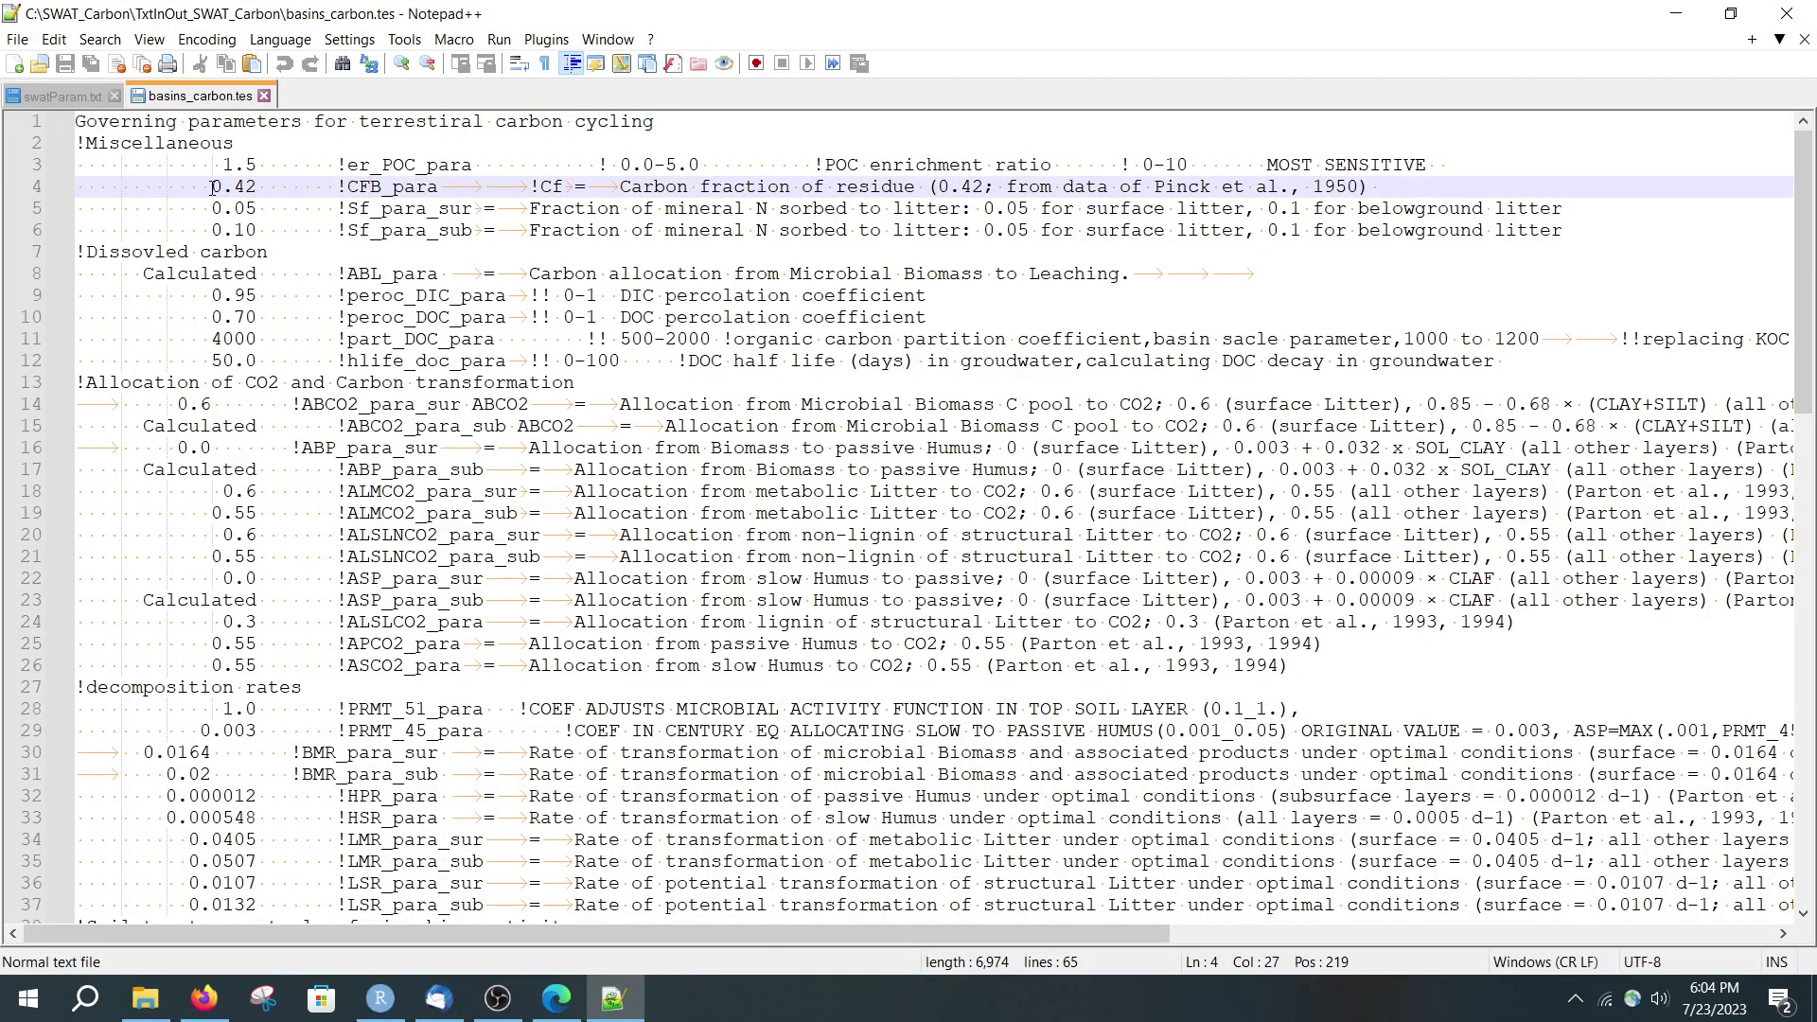
pyautogui.moveTo(212, 187); pyautogui.dragTo(257, 186)
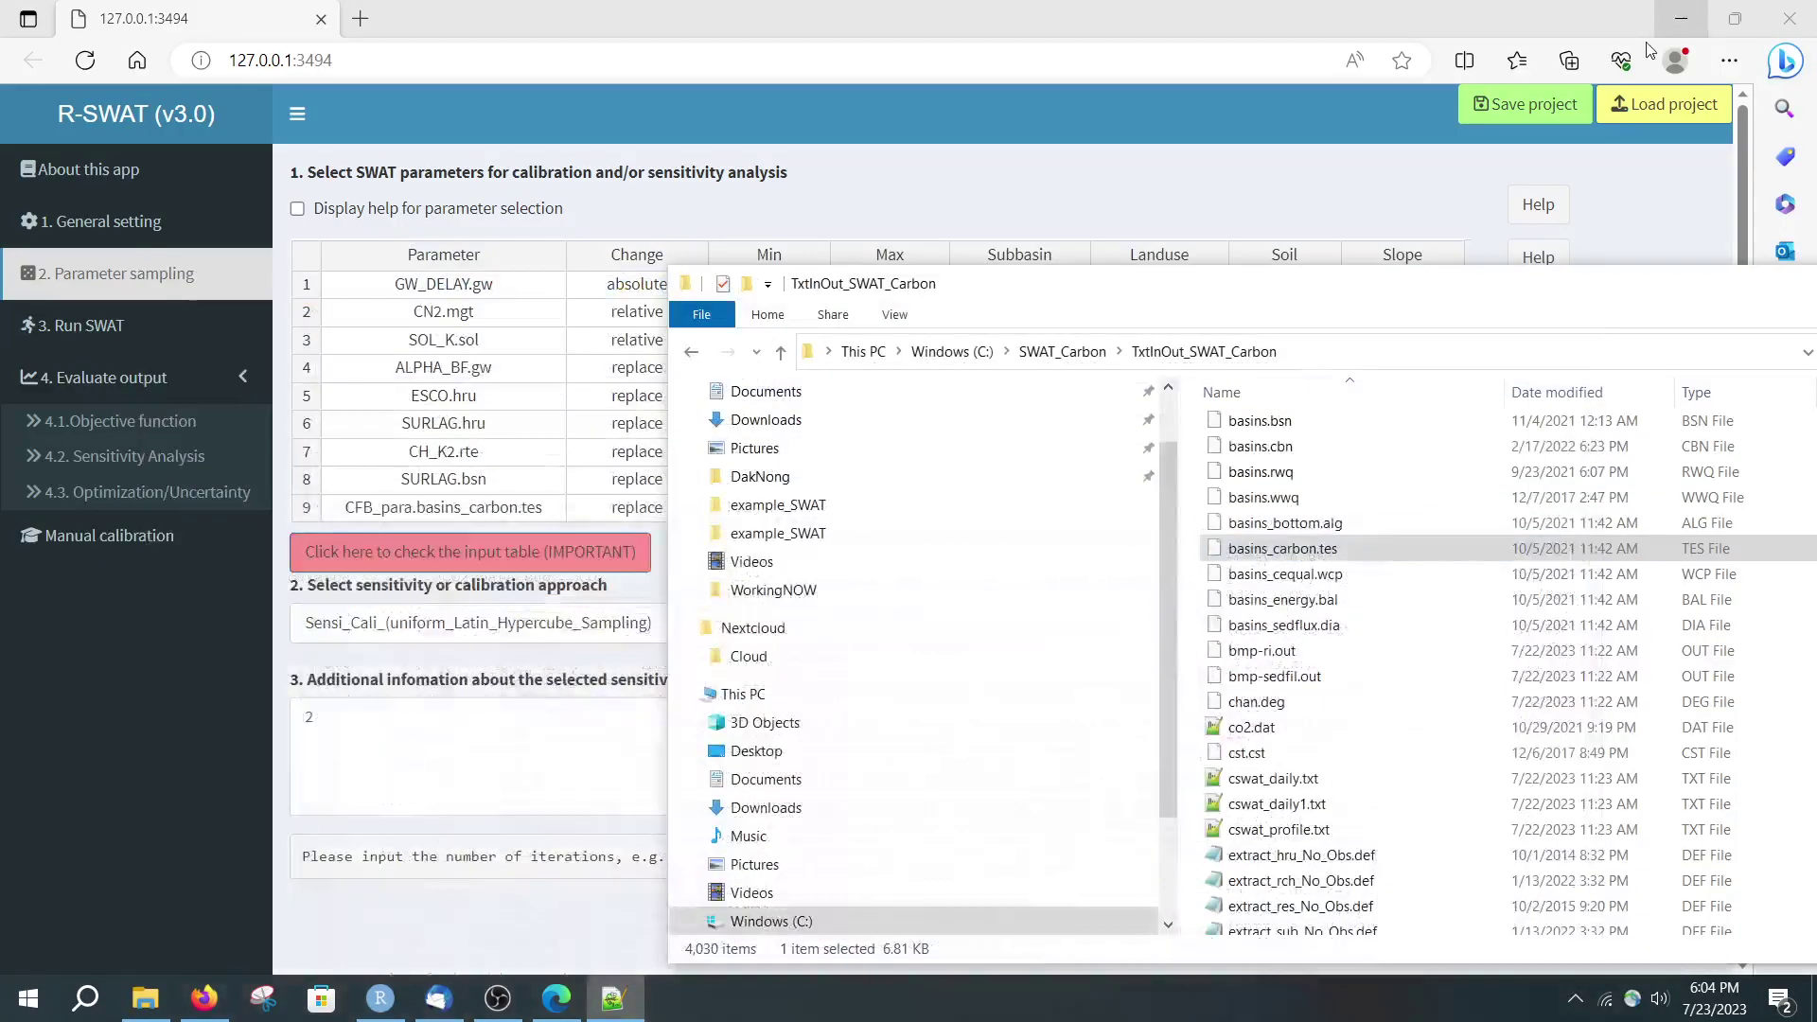
# Return to R-SWAT and examine the blank Subbasin, Landuse, Soil and Slope cells of the CFB_para.basins_carbon.tes row
pyautogui.click(1676, 13)
pyautogui.click(470, 759)
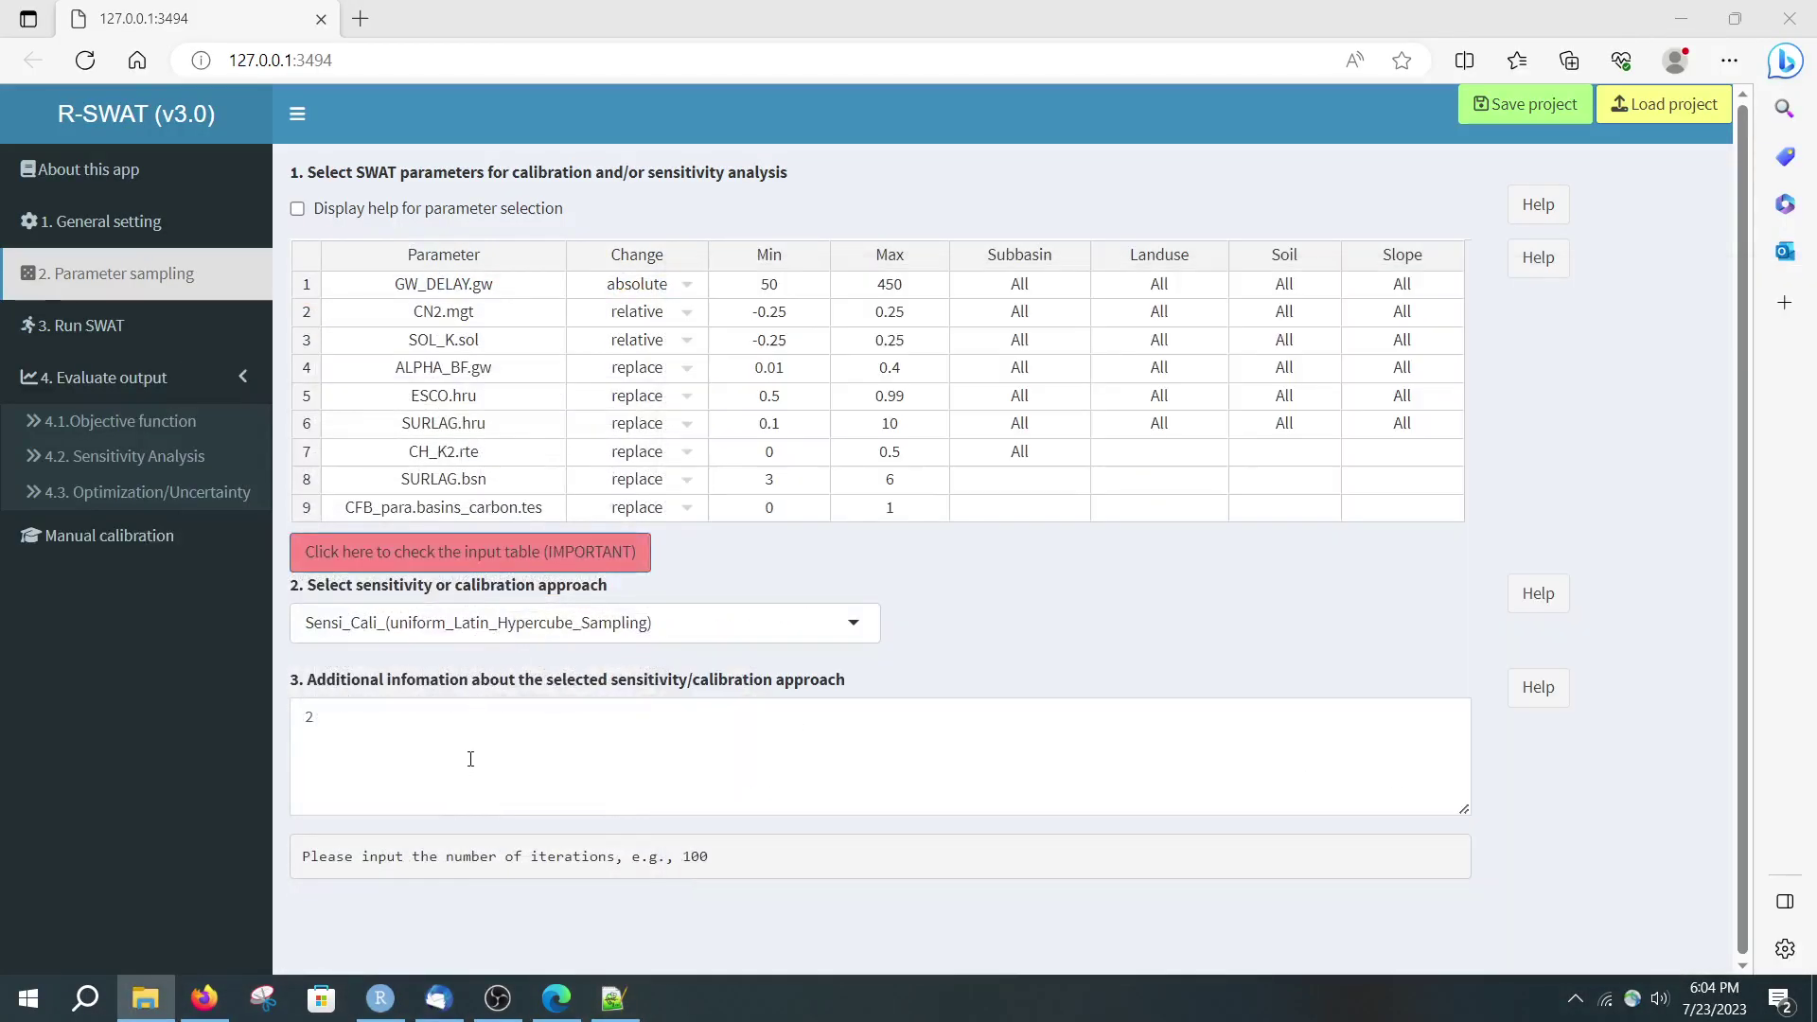
pyautogui.click(997, 509)
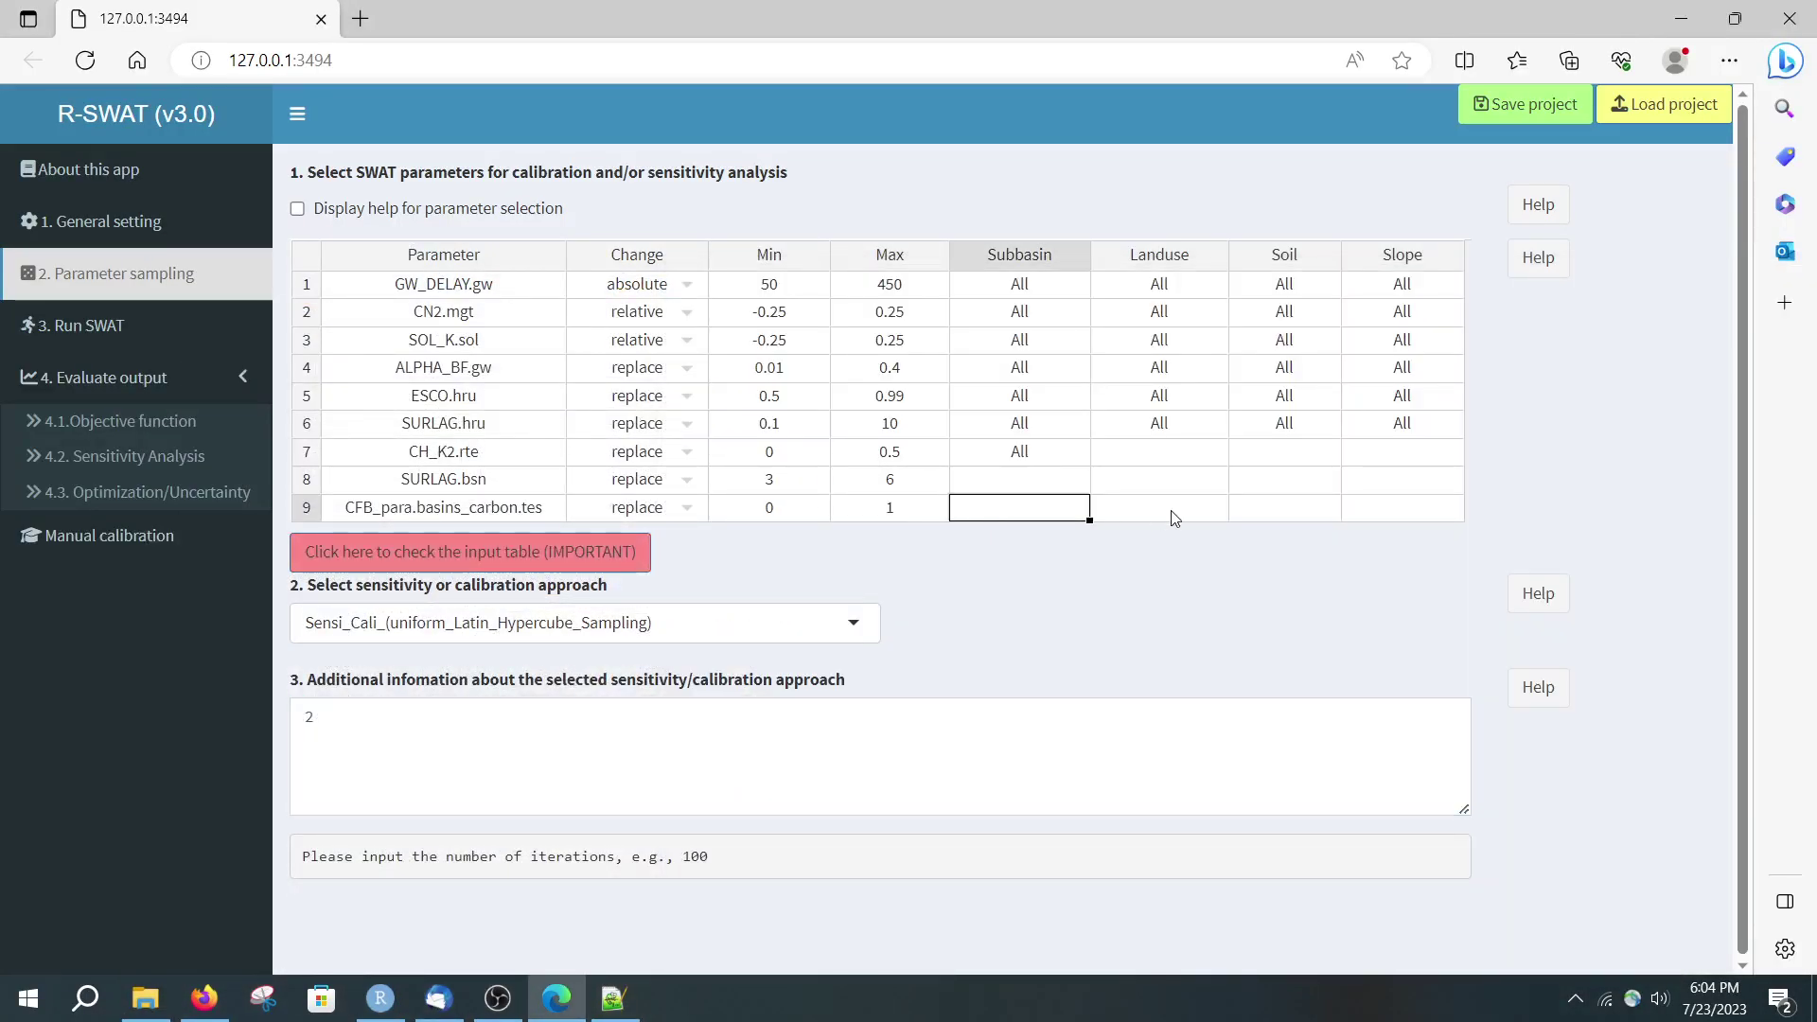
pyautogui.moveTo(1175, 517); pyautogui.dragTo(1354, 508)
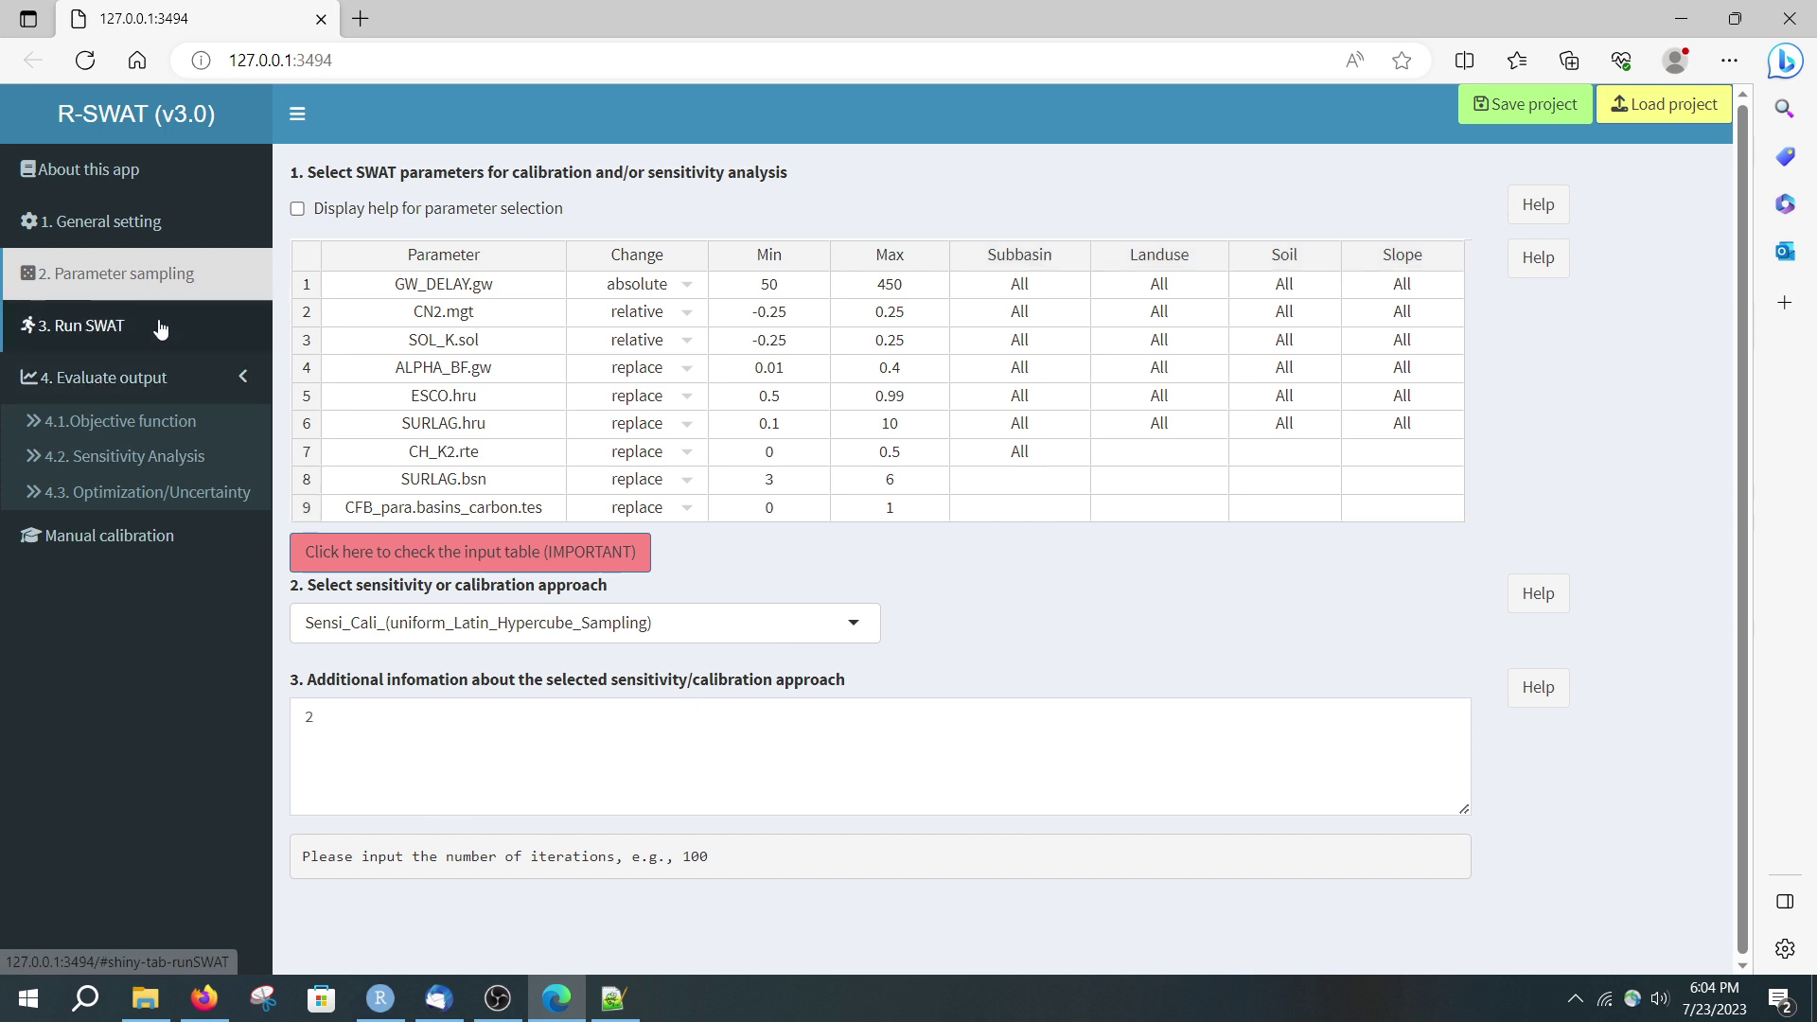
# Open Run SWAT and examine the Column and Reach entries of the output.rch row, highlighting the reach list for the second column
pyautogui.click(83, 324)
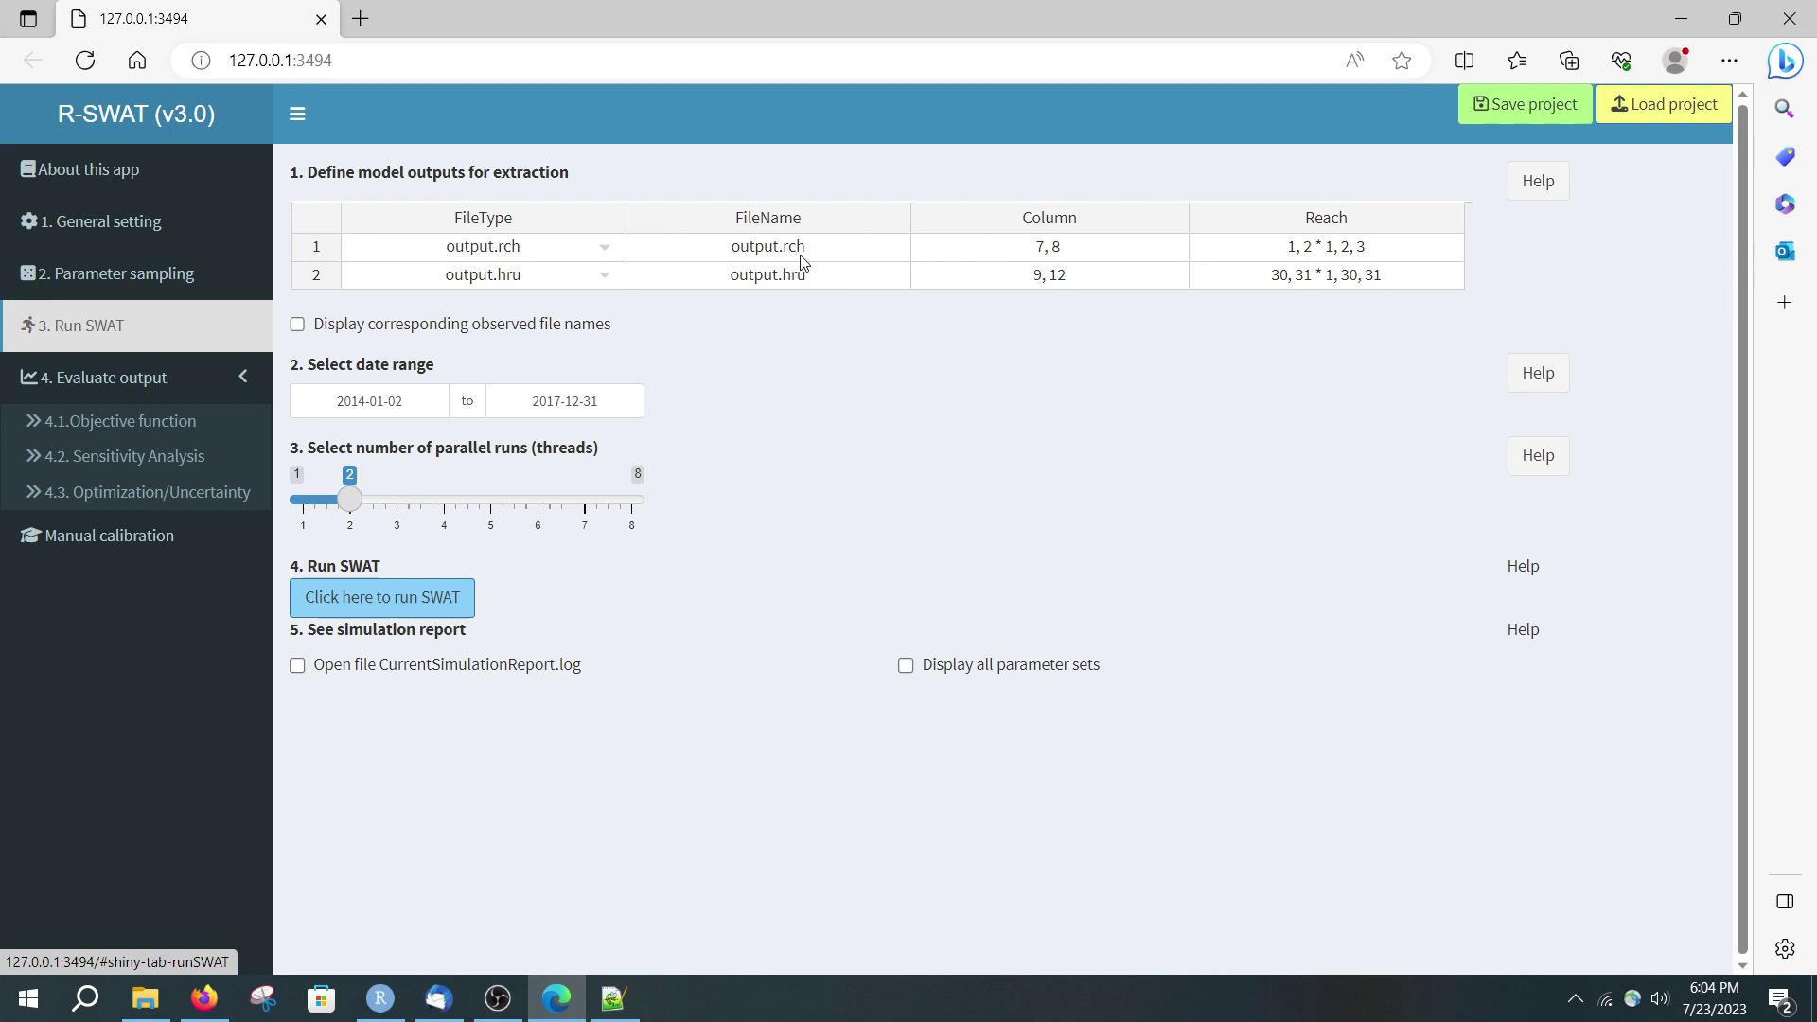
pyautogui.doubleClick(1038, 251)
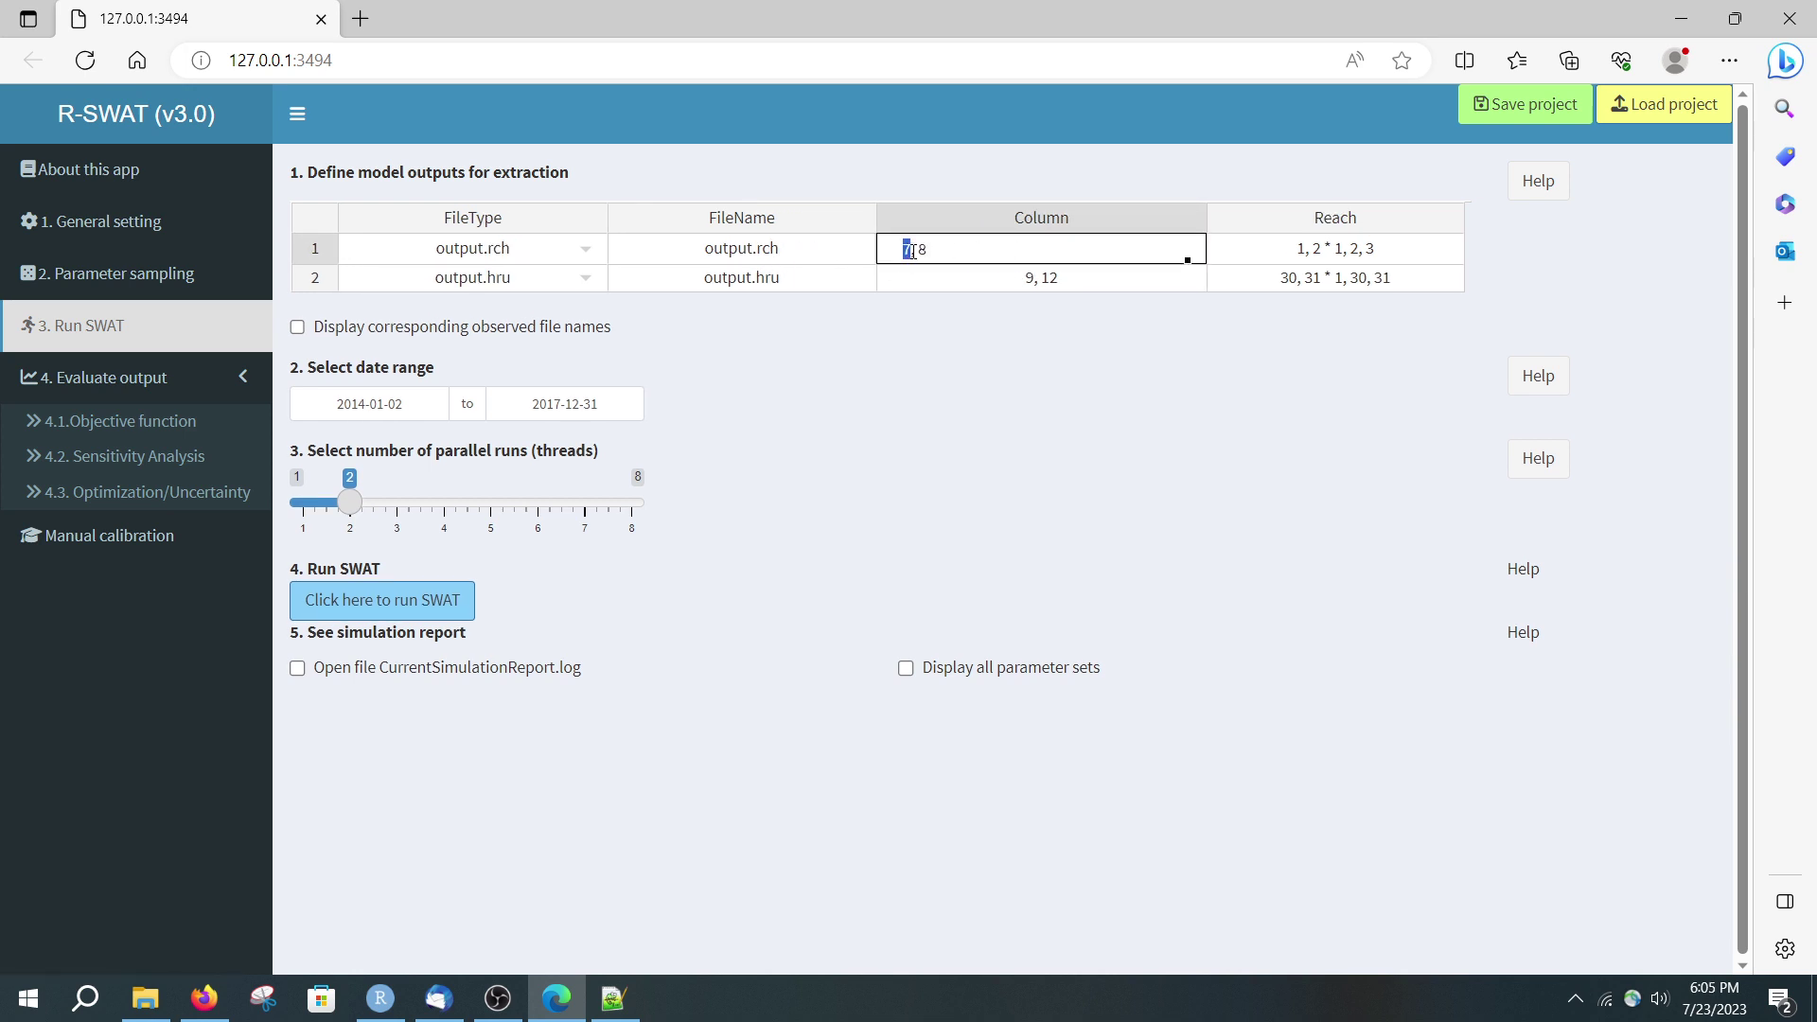
pyautogui.doubleClick(1300, 253)
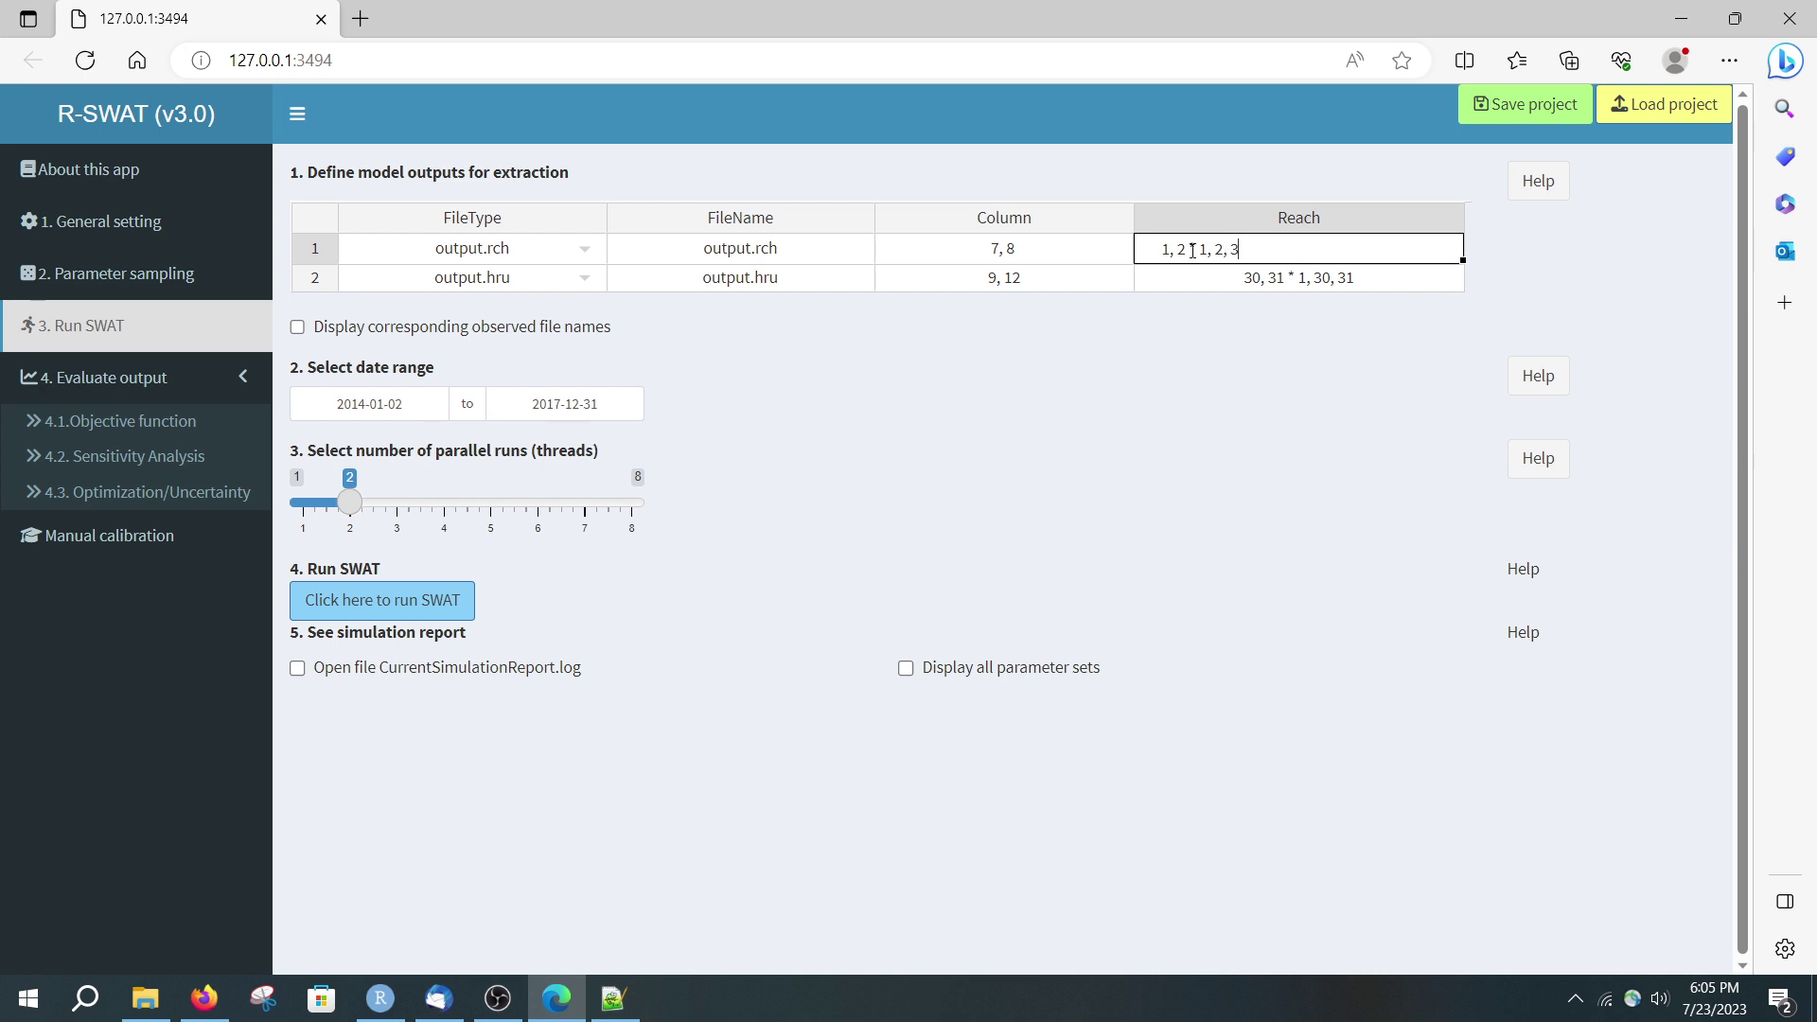
pyautogui.press('Escape')
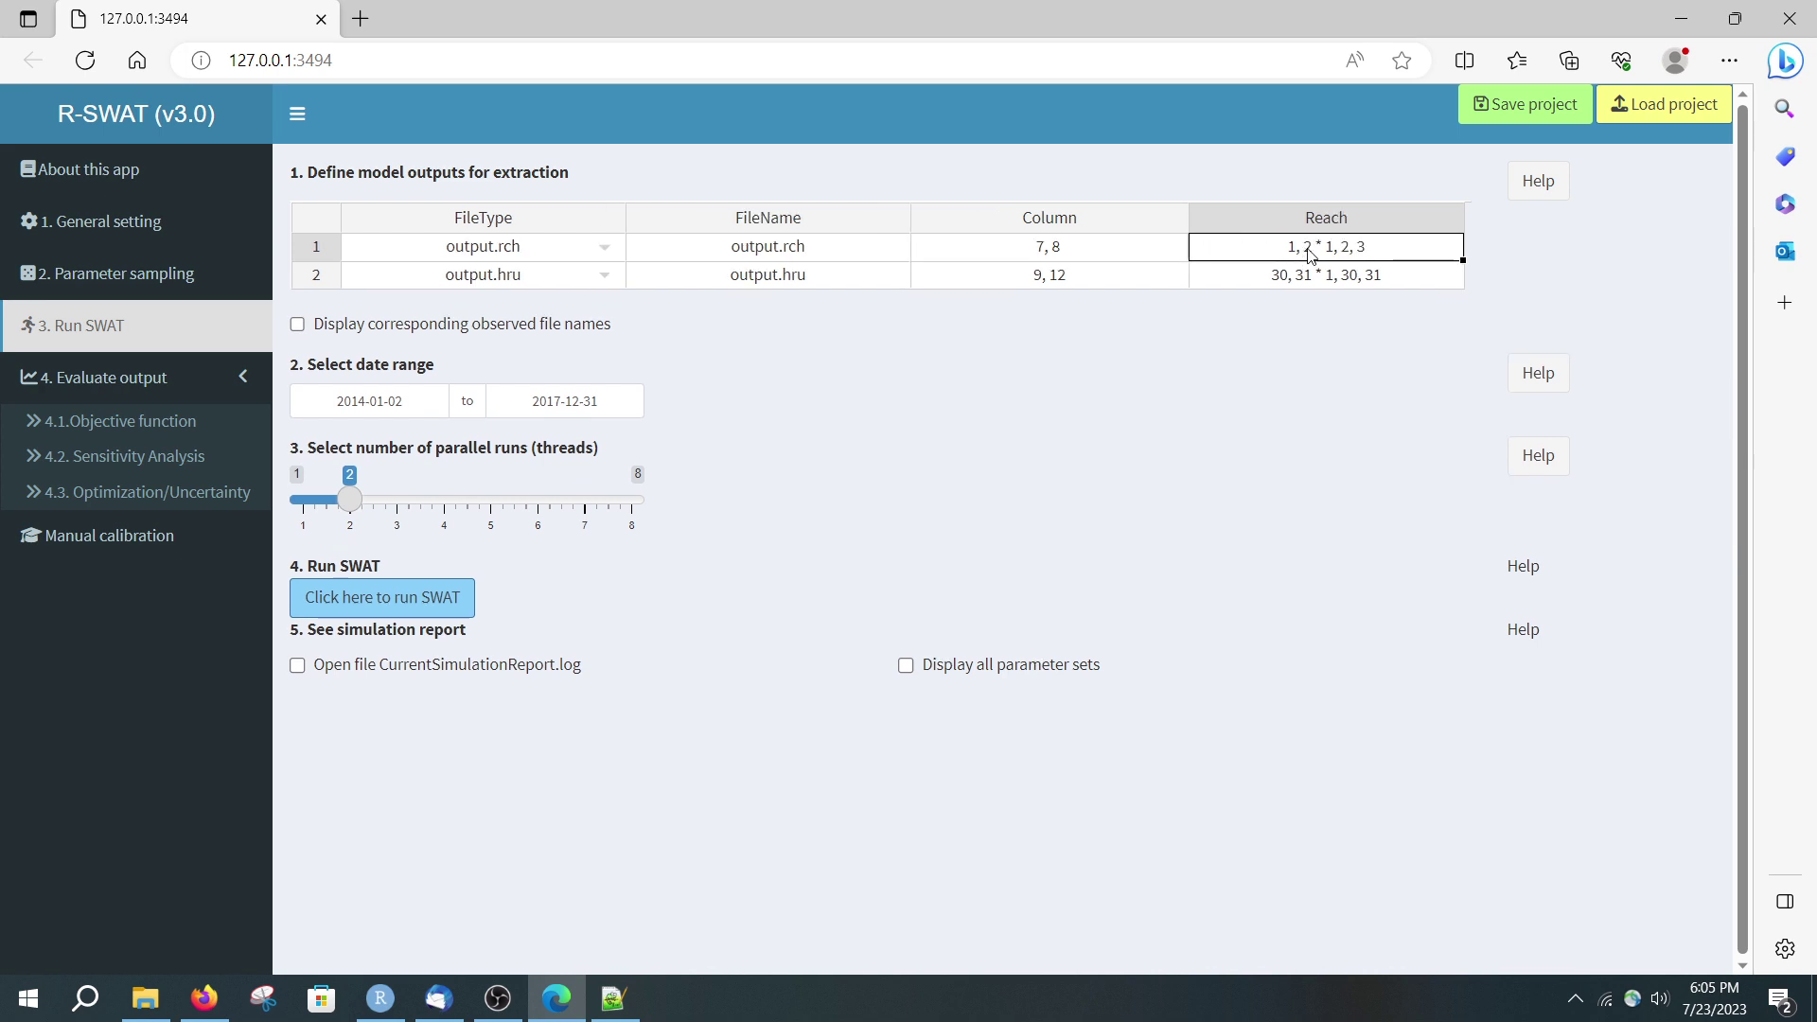
pyautogui.doubleClick(1074, 259)
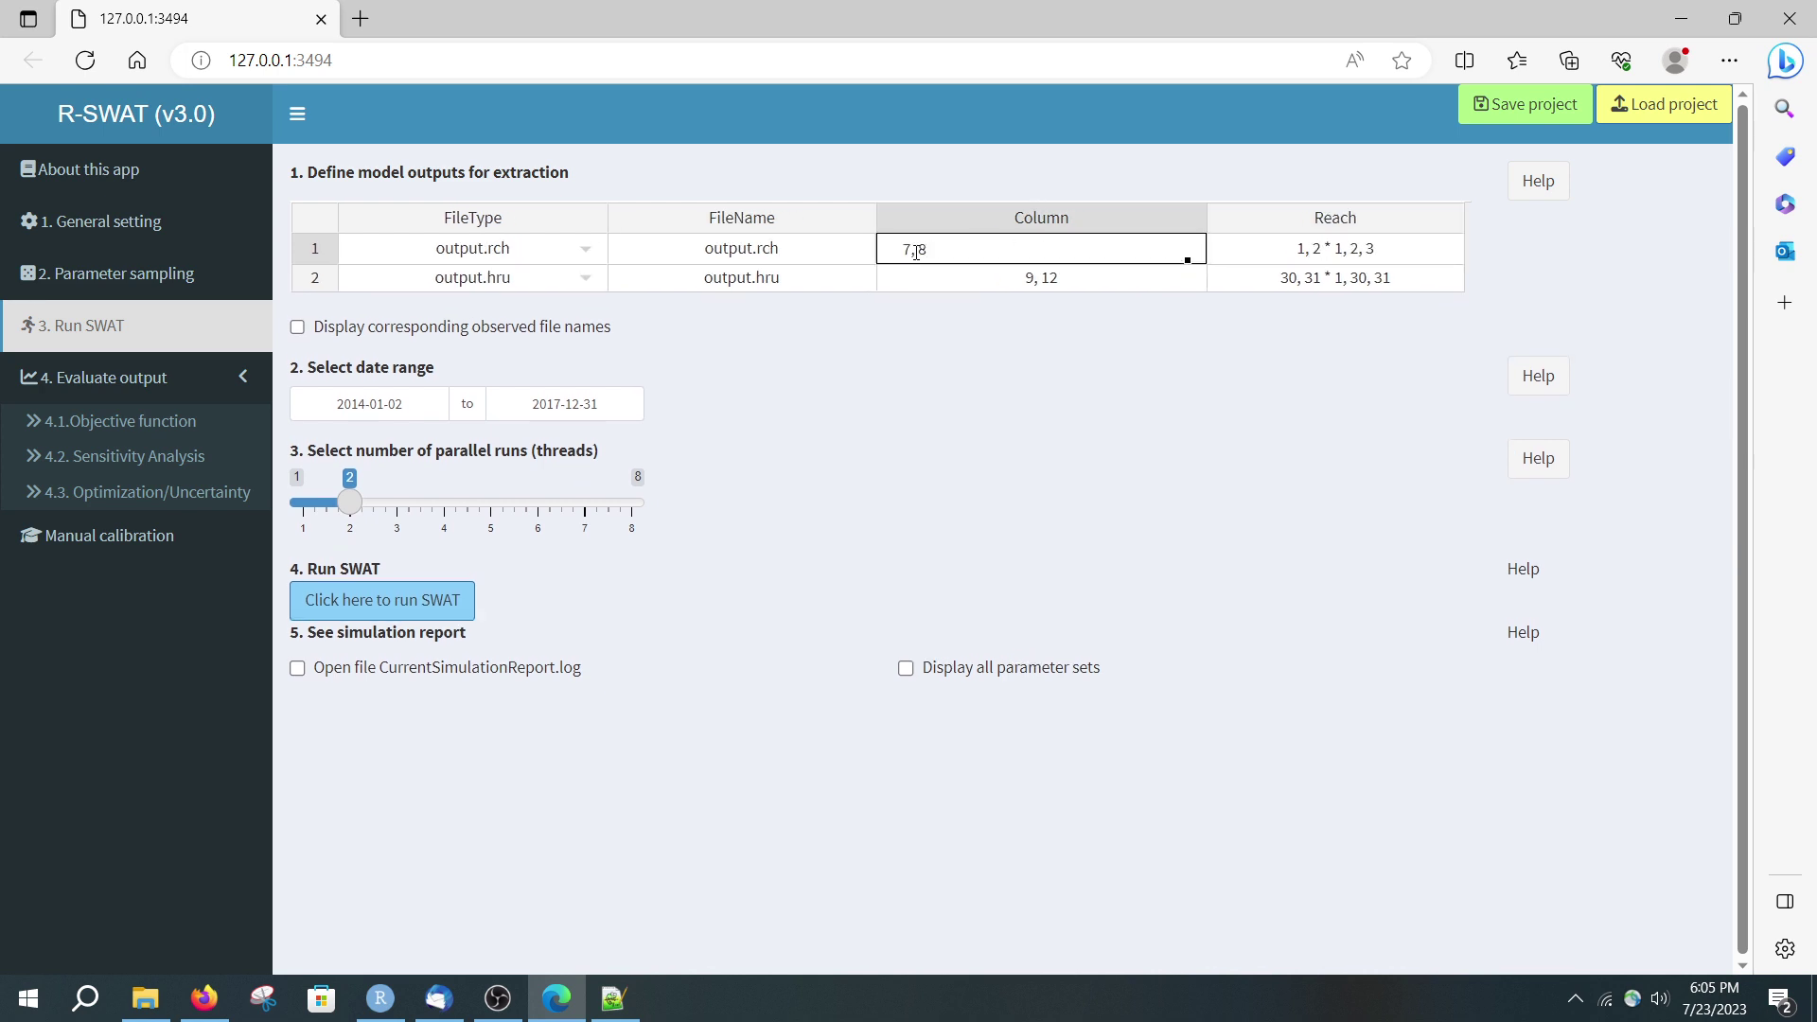
pyautogui.doubleClick(1342, 251)
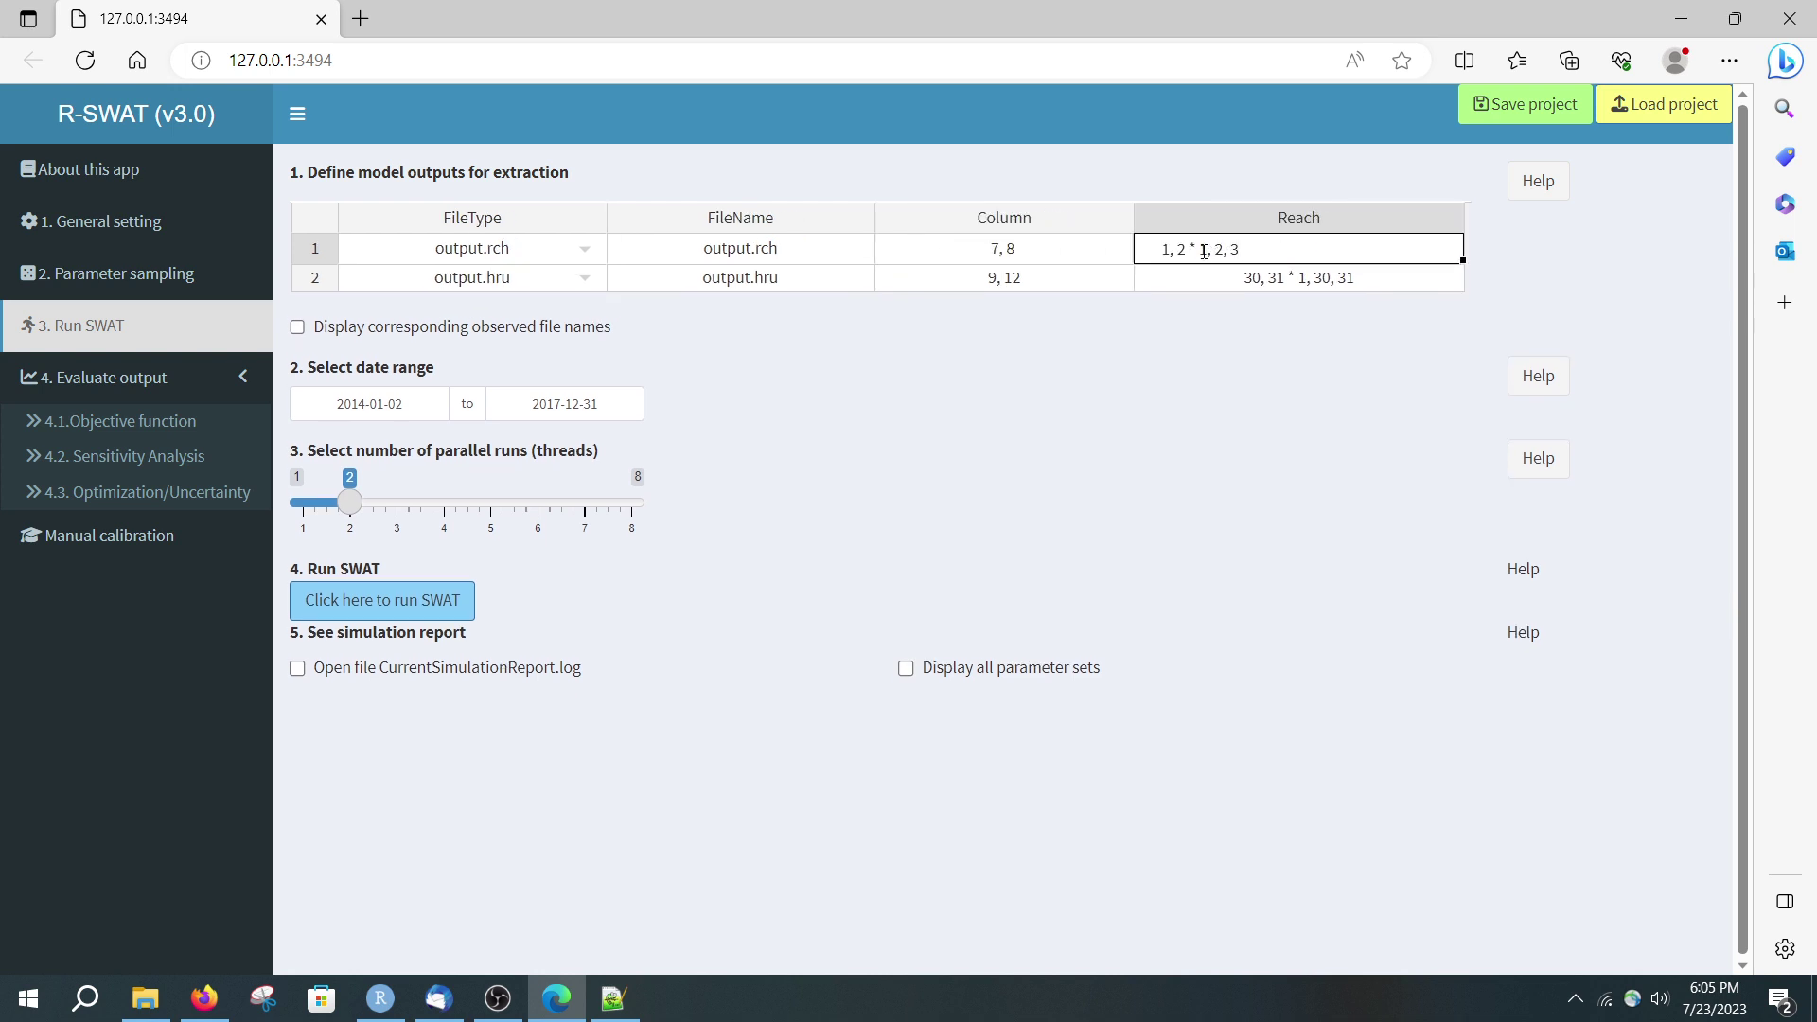
pyautogui.moveTo(1201, 251); pyautogui.dragTo(1268, 251)
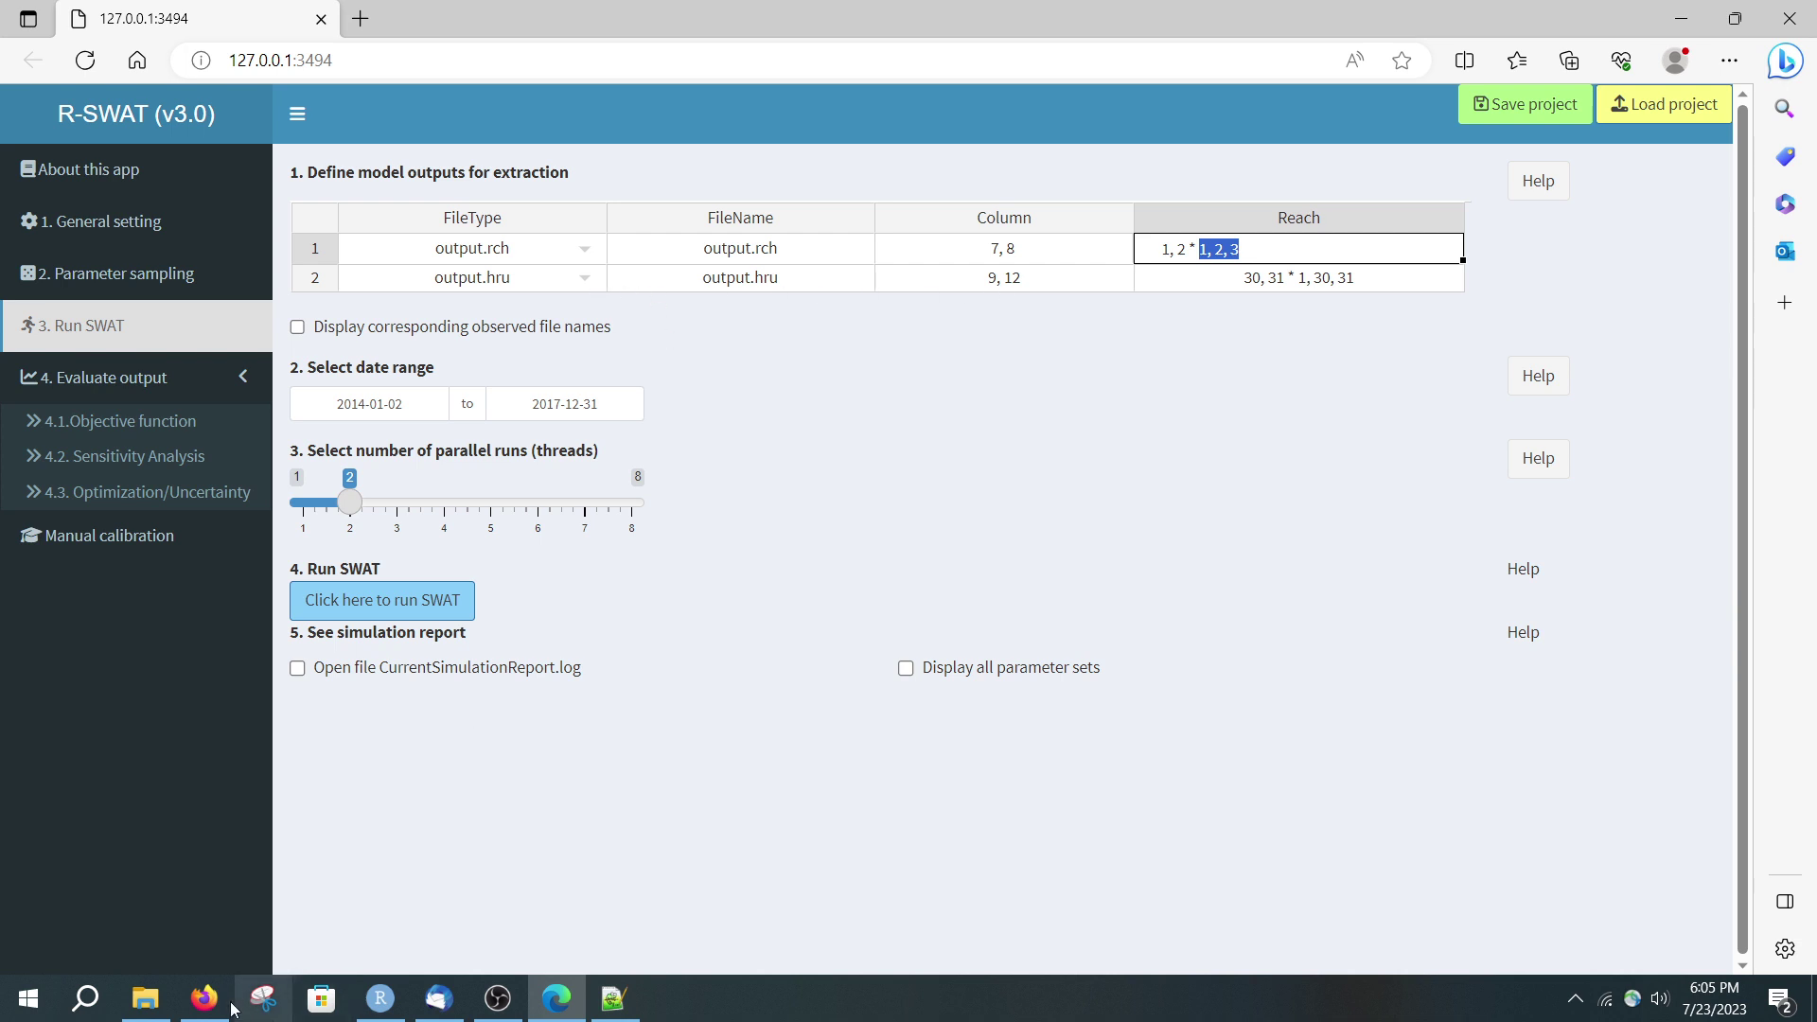
# Open output.rch from the TxtInOut_1 folder inside workingFolder in Notepad++
pyautogui.click(150, 1001)
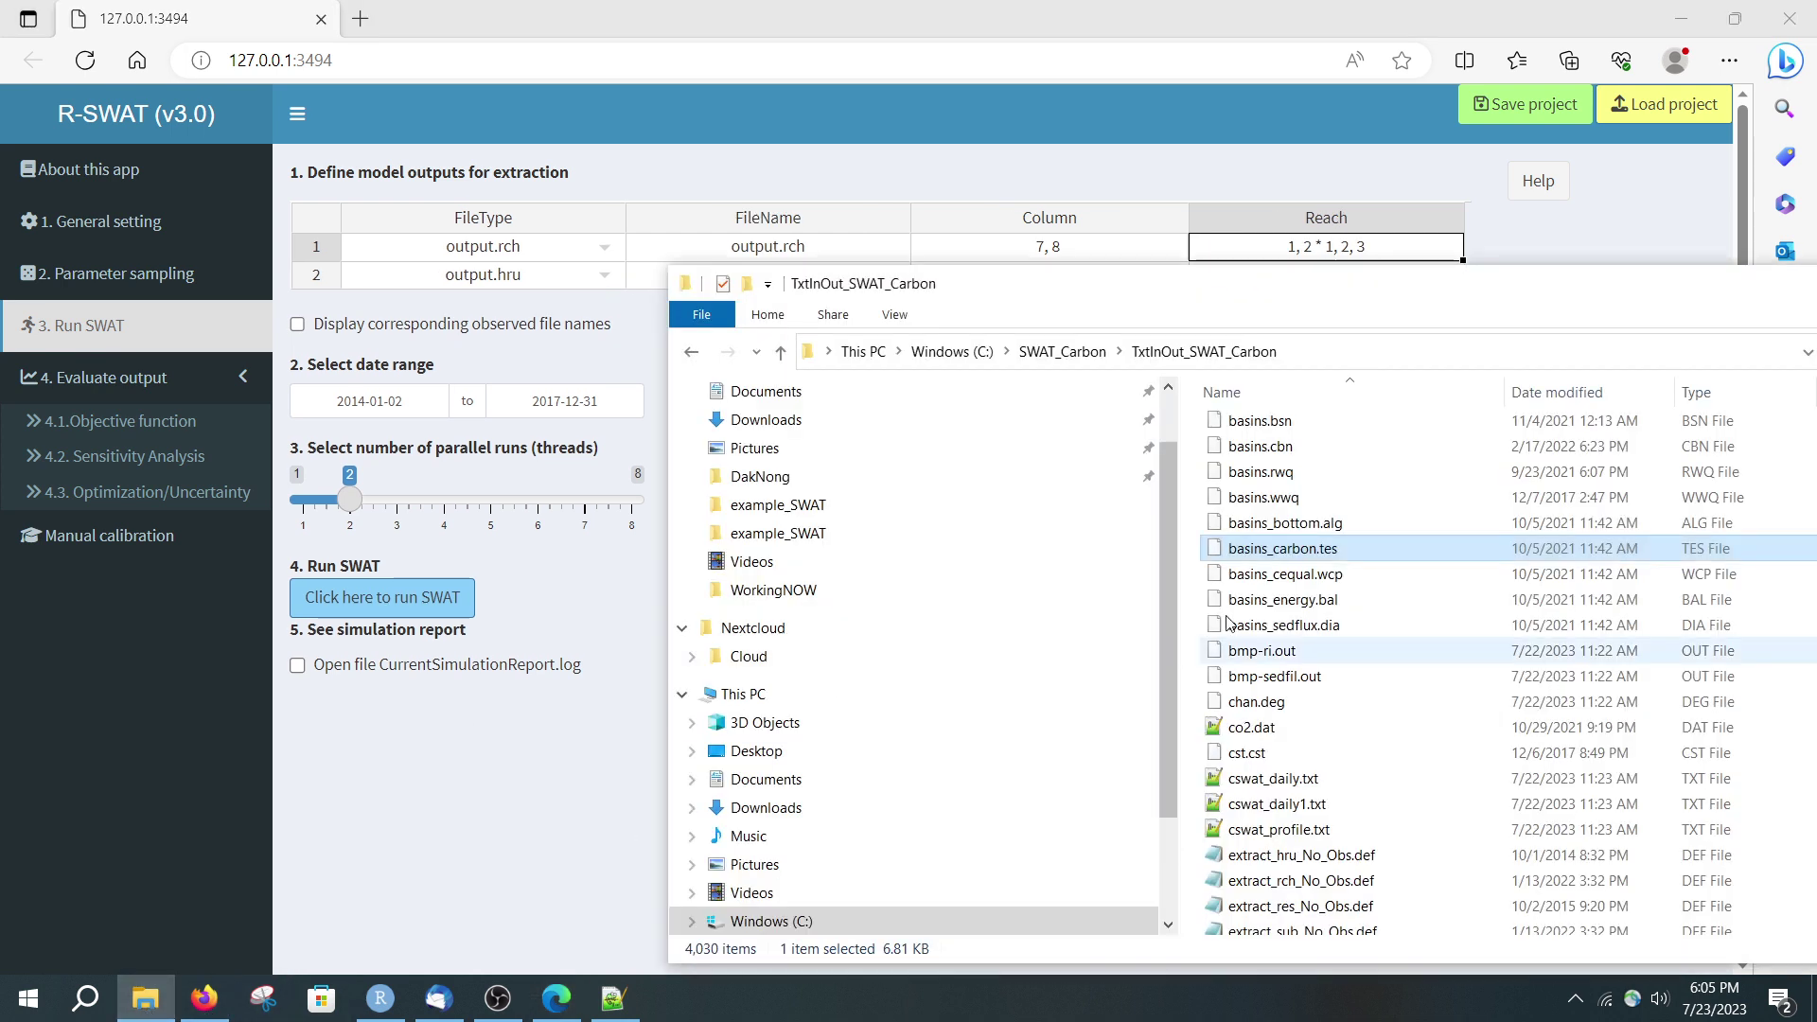
pyautogui.click(1062, 351)
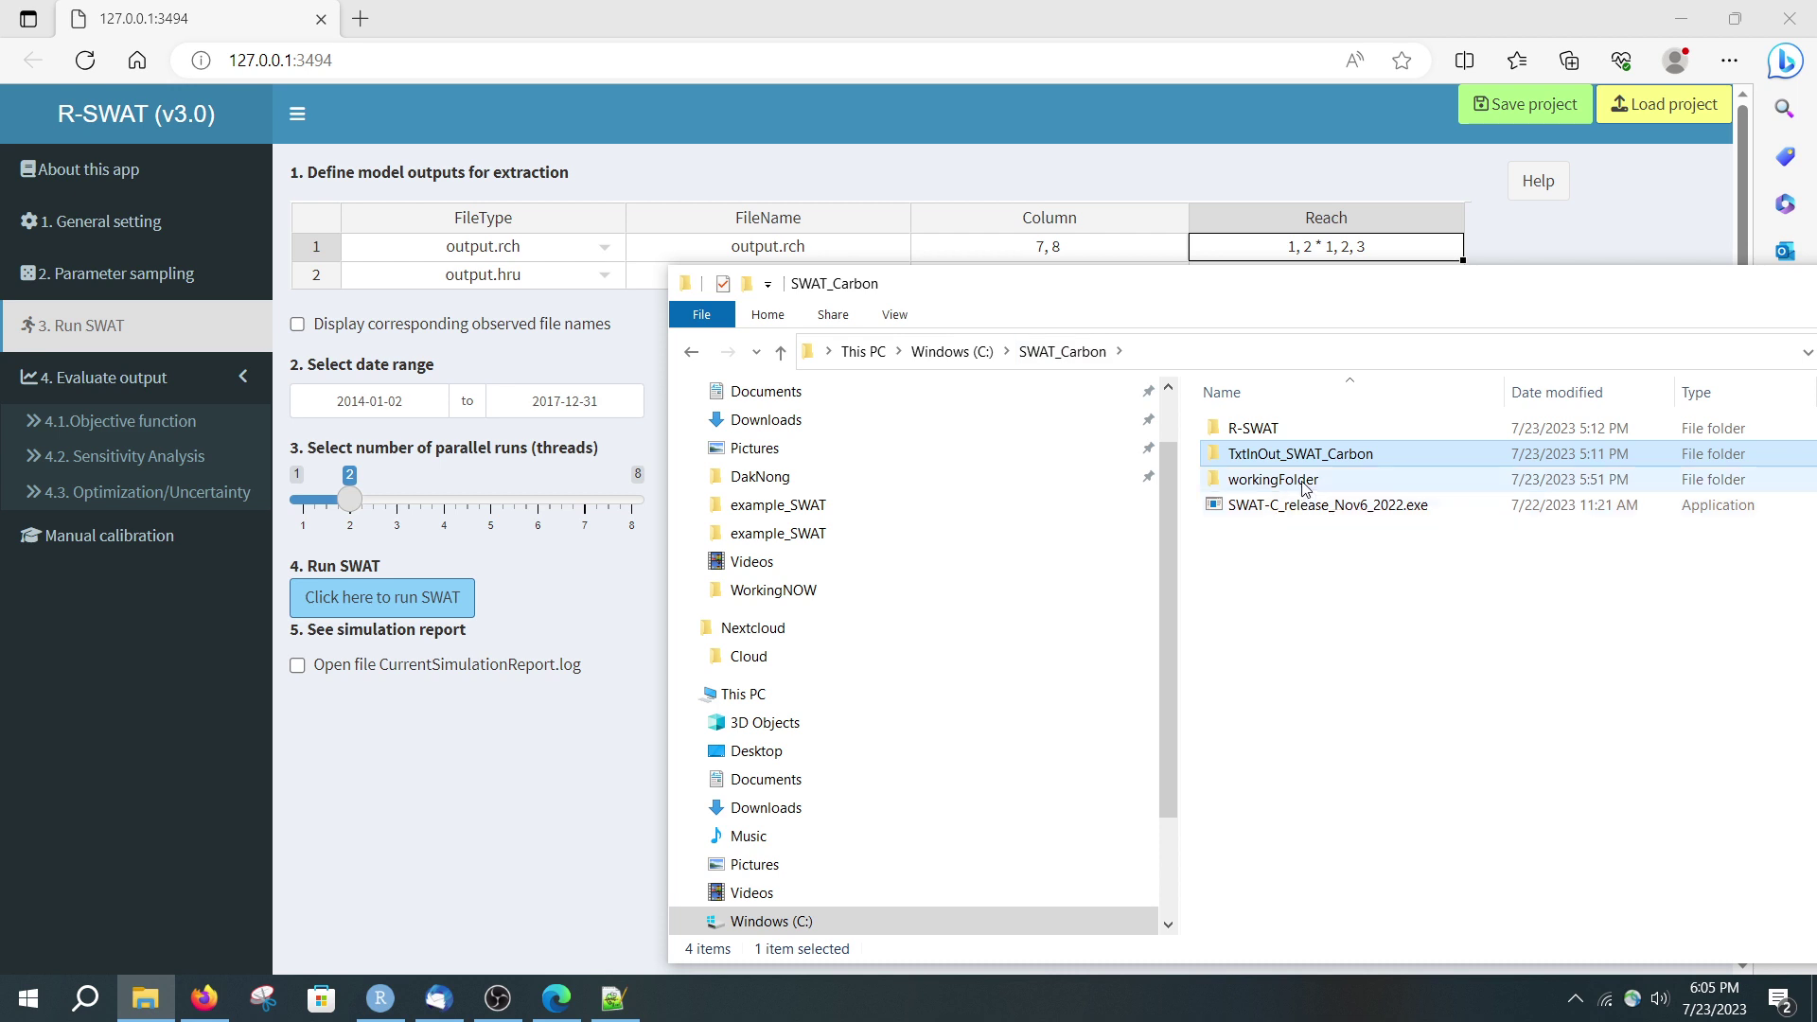
pyautogui.doubleClick(1274, 479)
pyautogui.click(1306, 464)
pyautogui.doubleClick(1307, 464)
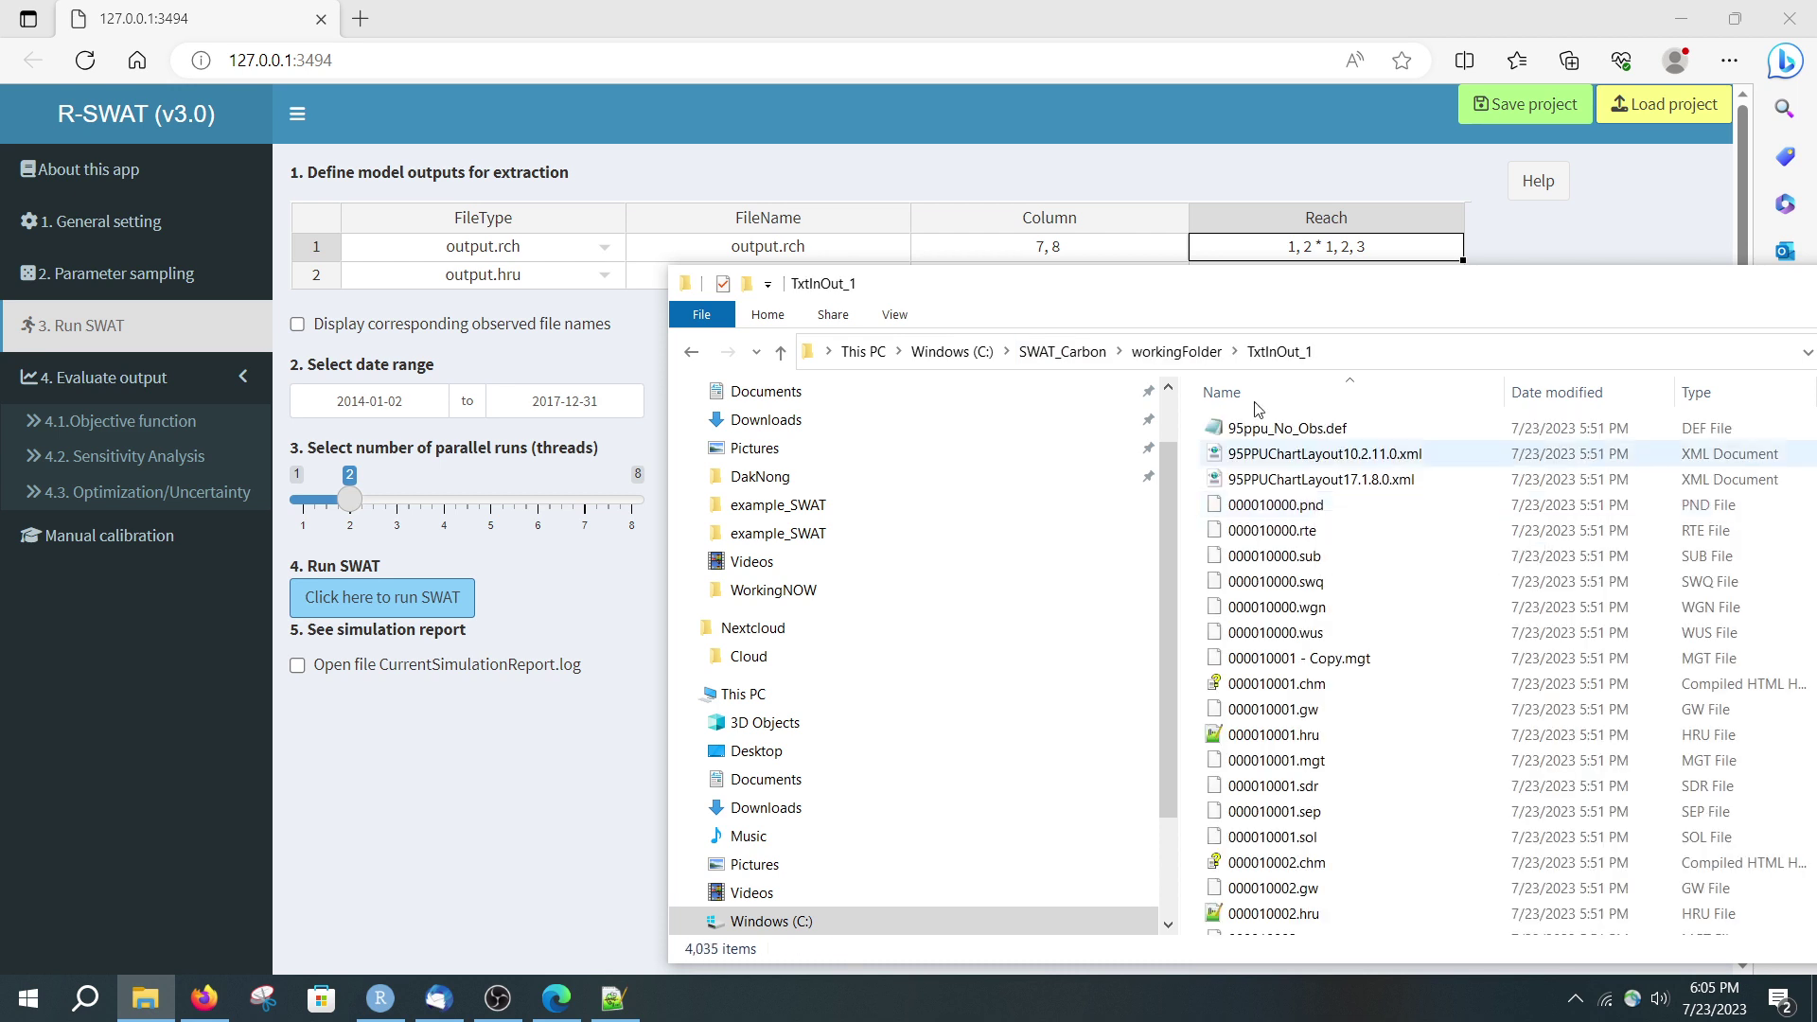
pyautogui.click(1297, 561)
pyautogui.press('o')
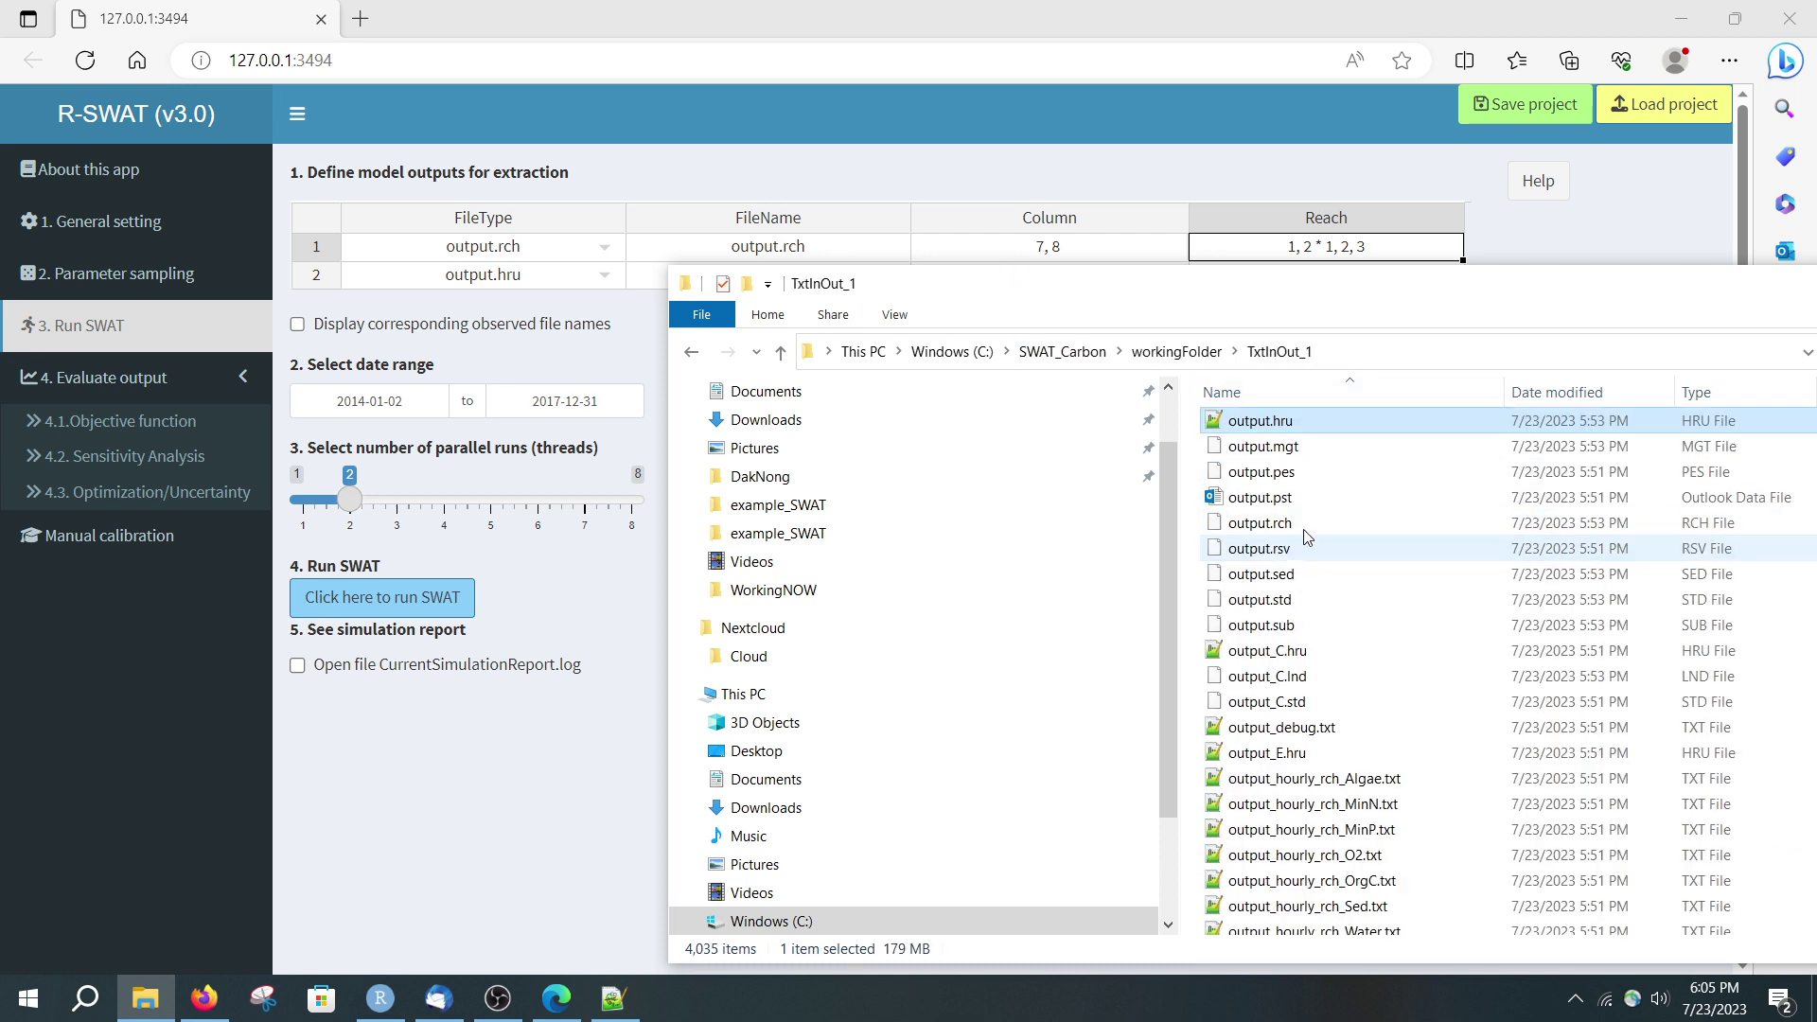
pyautogui.rightClick(1306, 523)
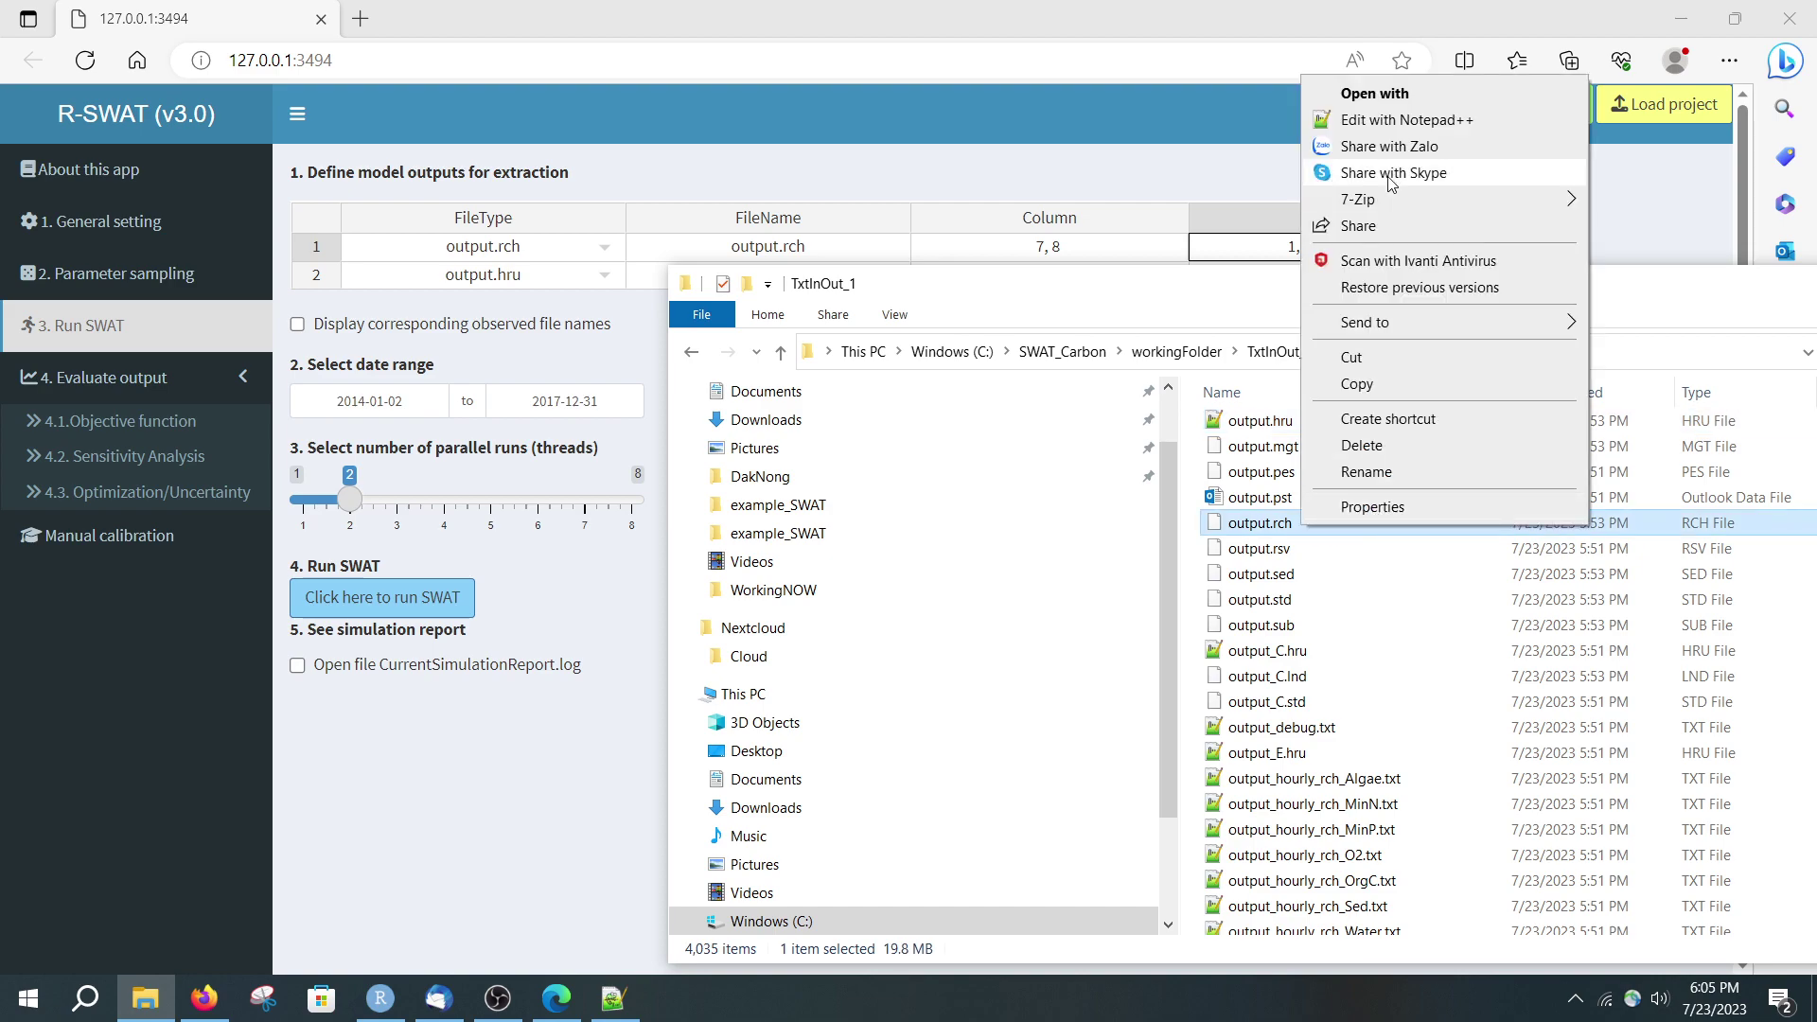
pyautogui.click(1389, 119)
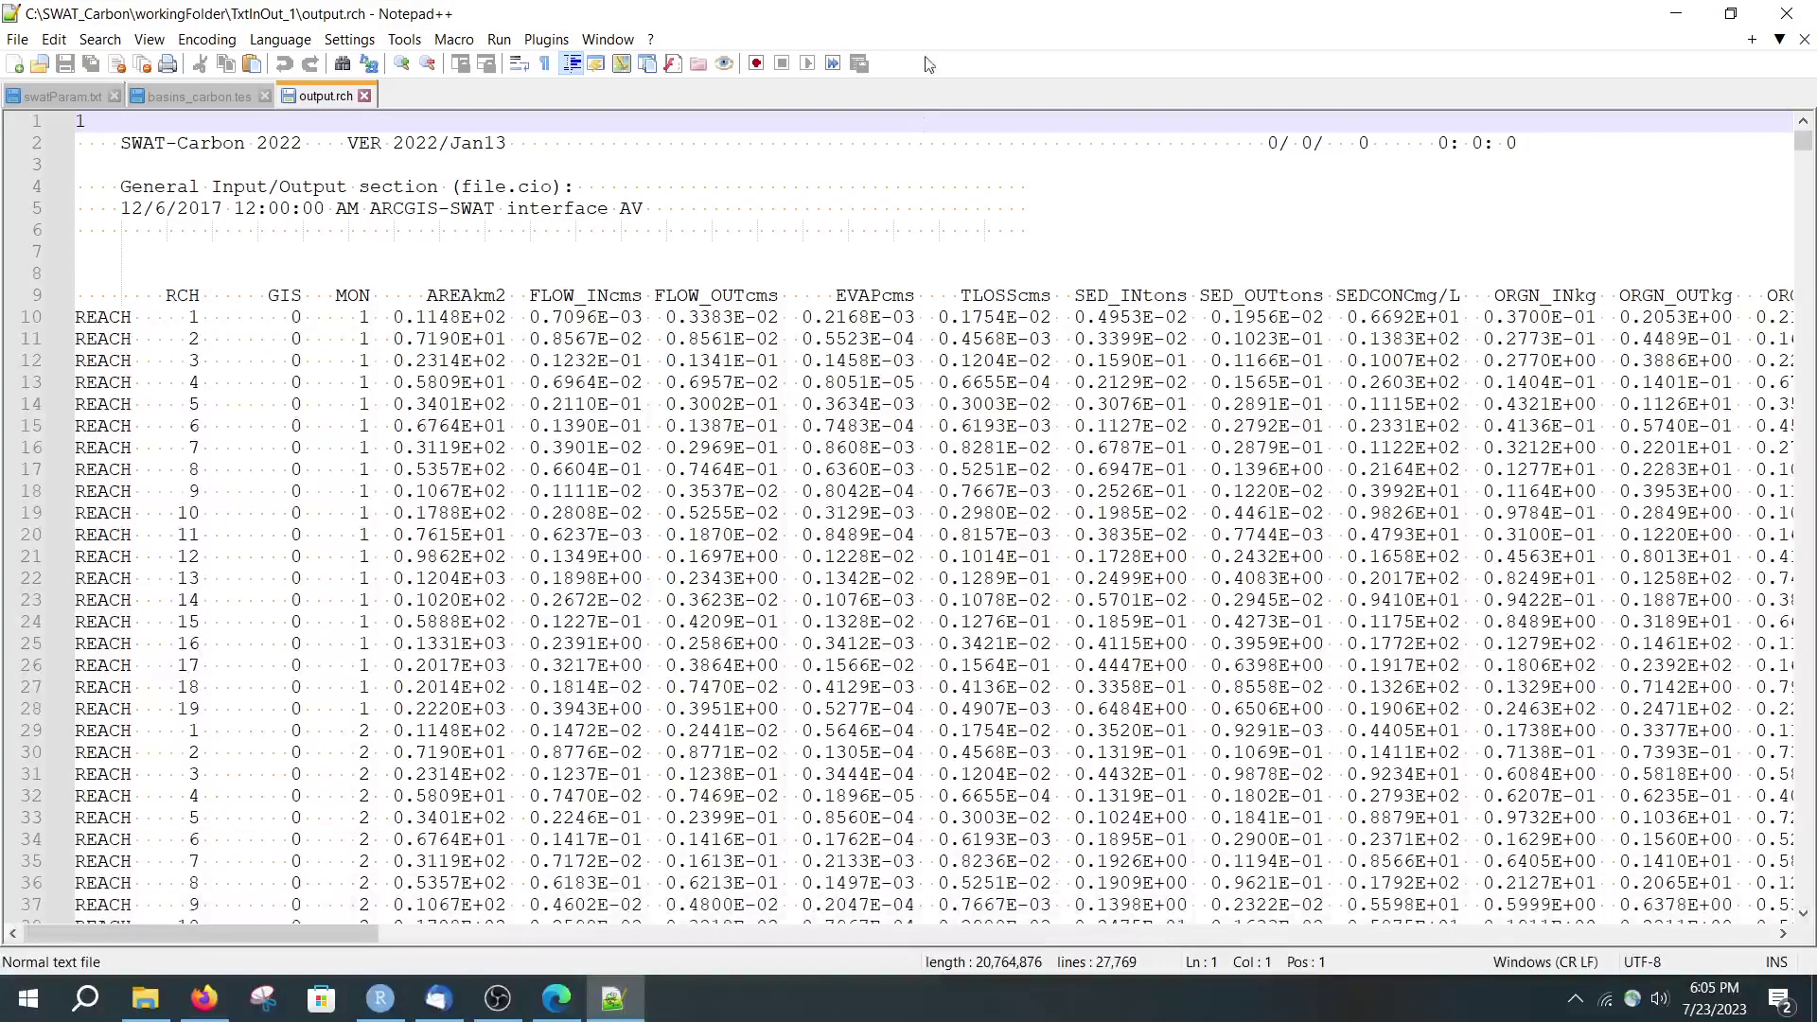
# Arrange the Notepad++ window with output.rch below R-SWAT's model output extraction table so both can be compared
pyautogui.moveTo(940, 9); pyautogui.dragTo(1070, 395)
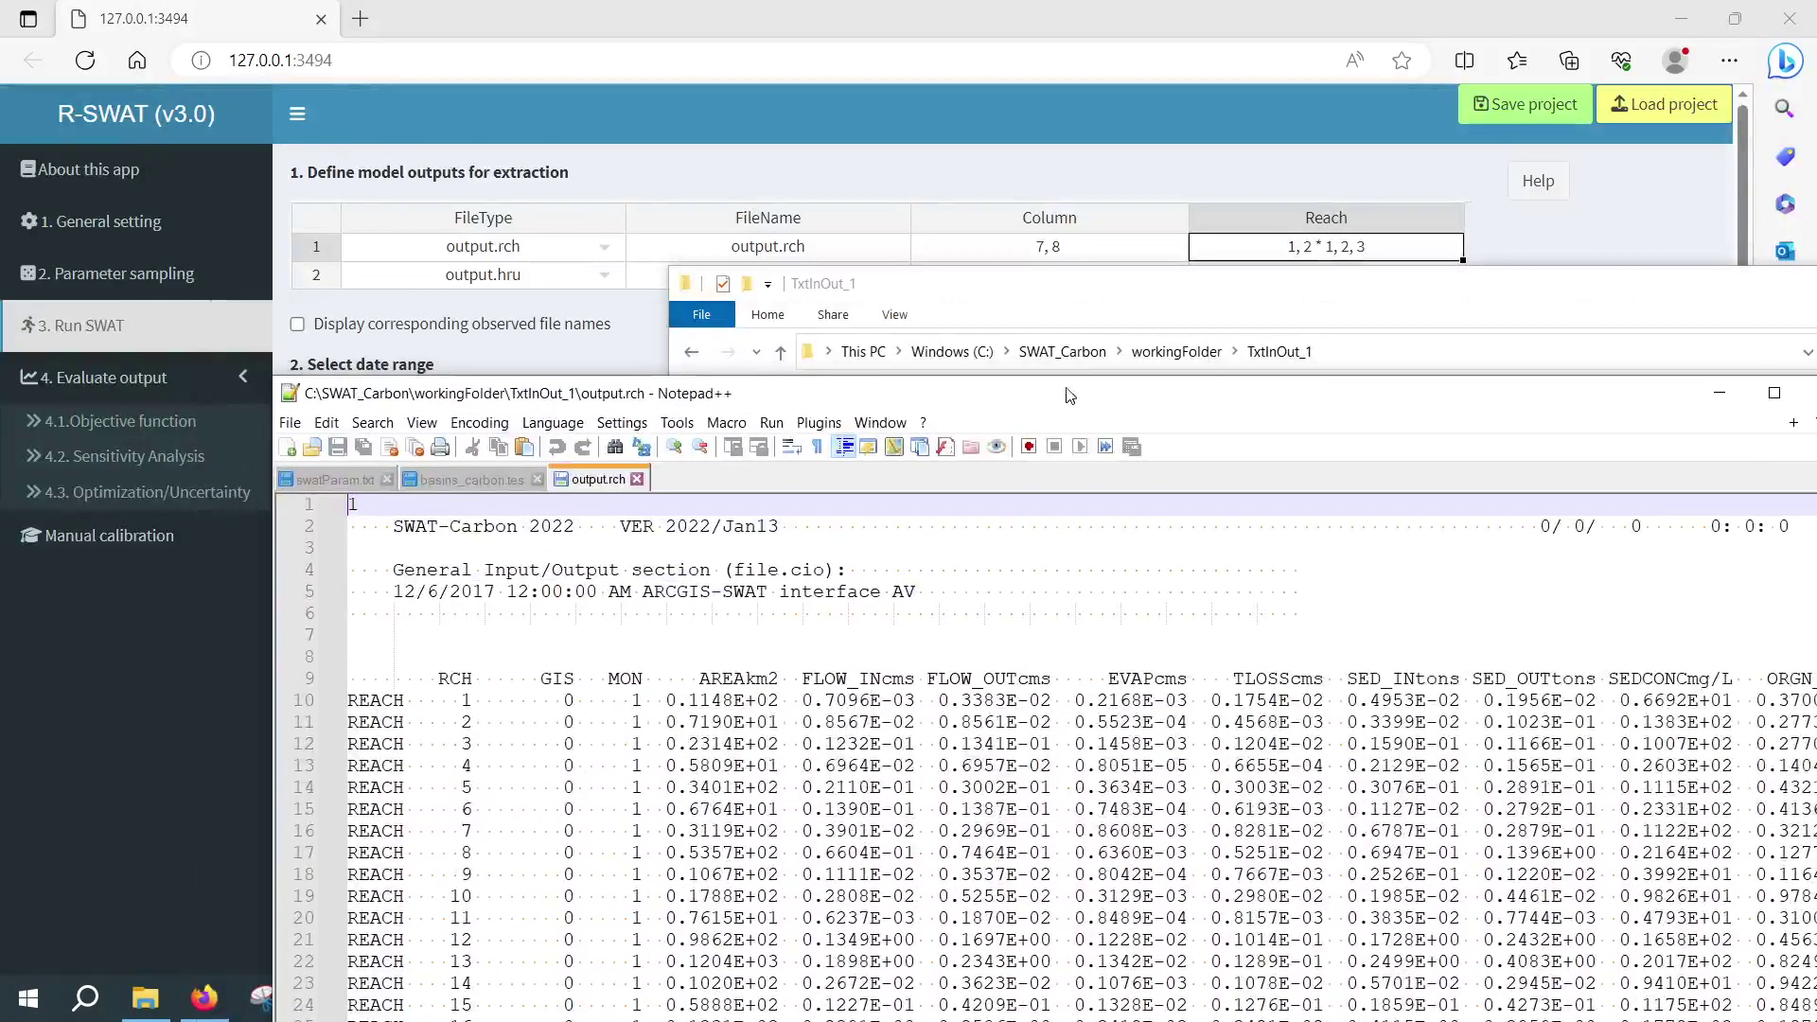
pyautogui.click(1571, 239)
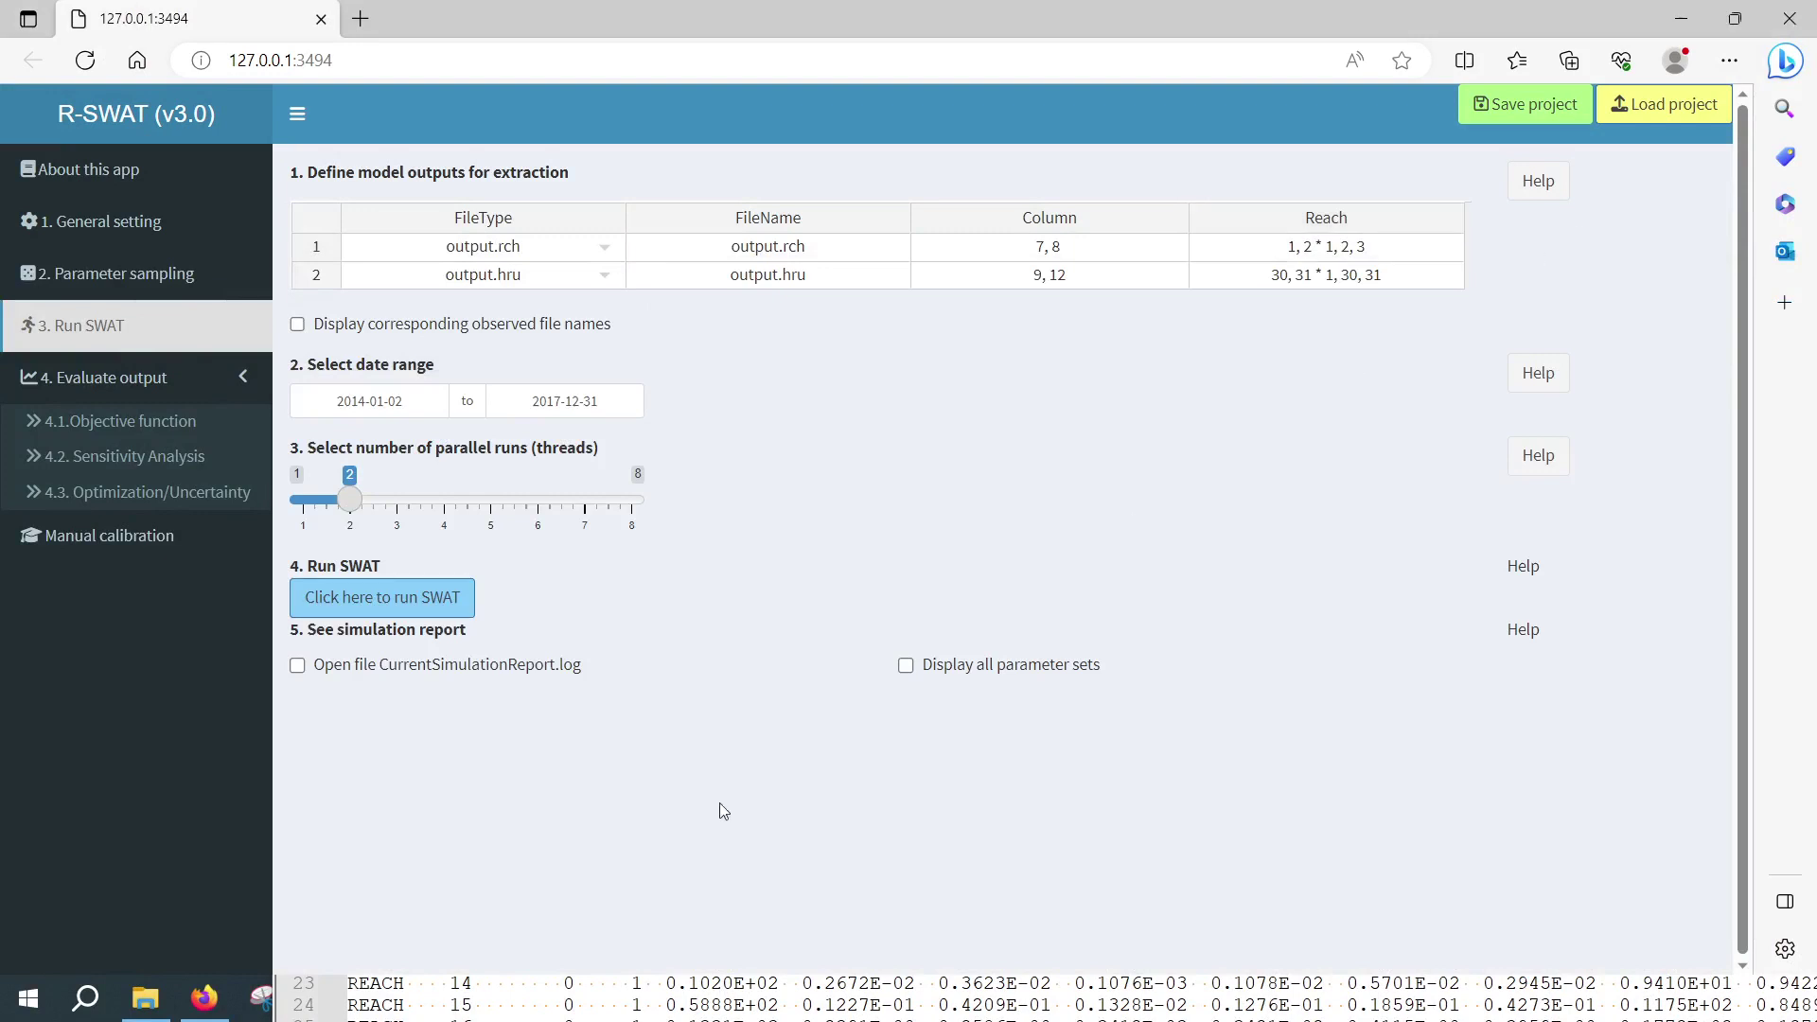
pyautogui.click(730, 1009)
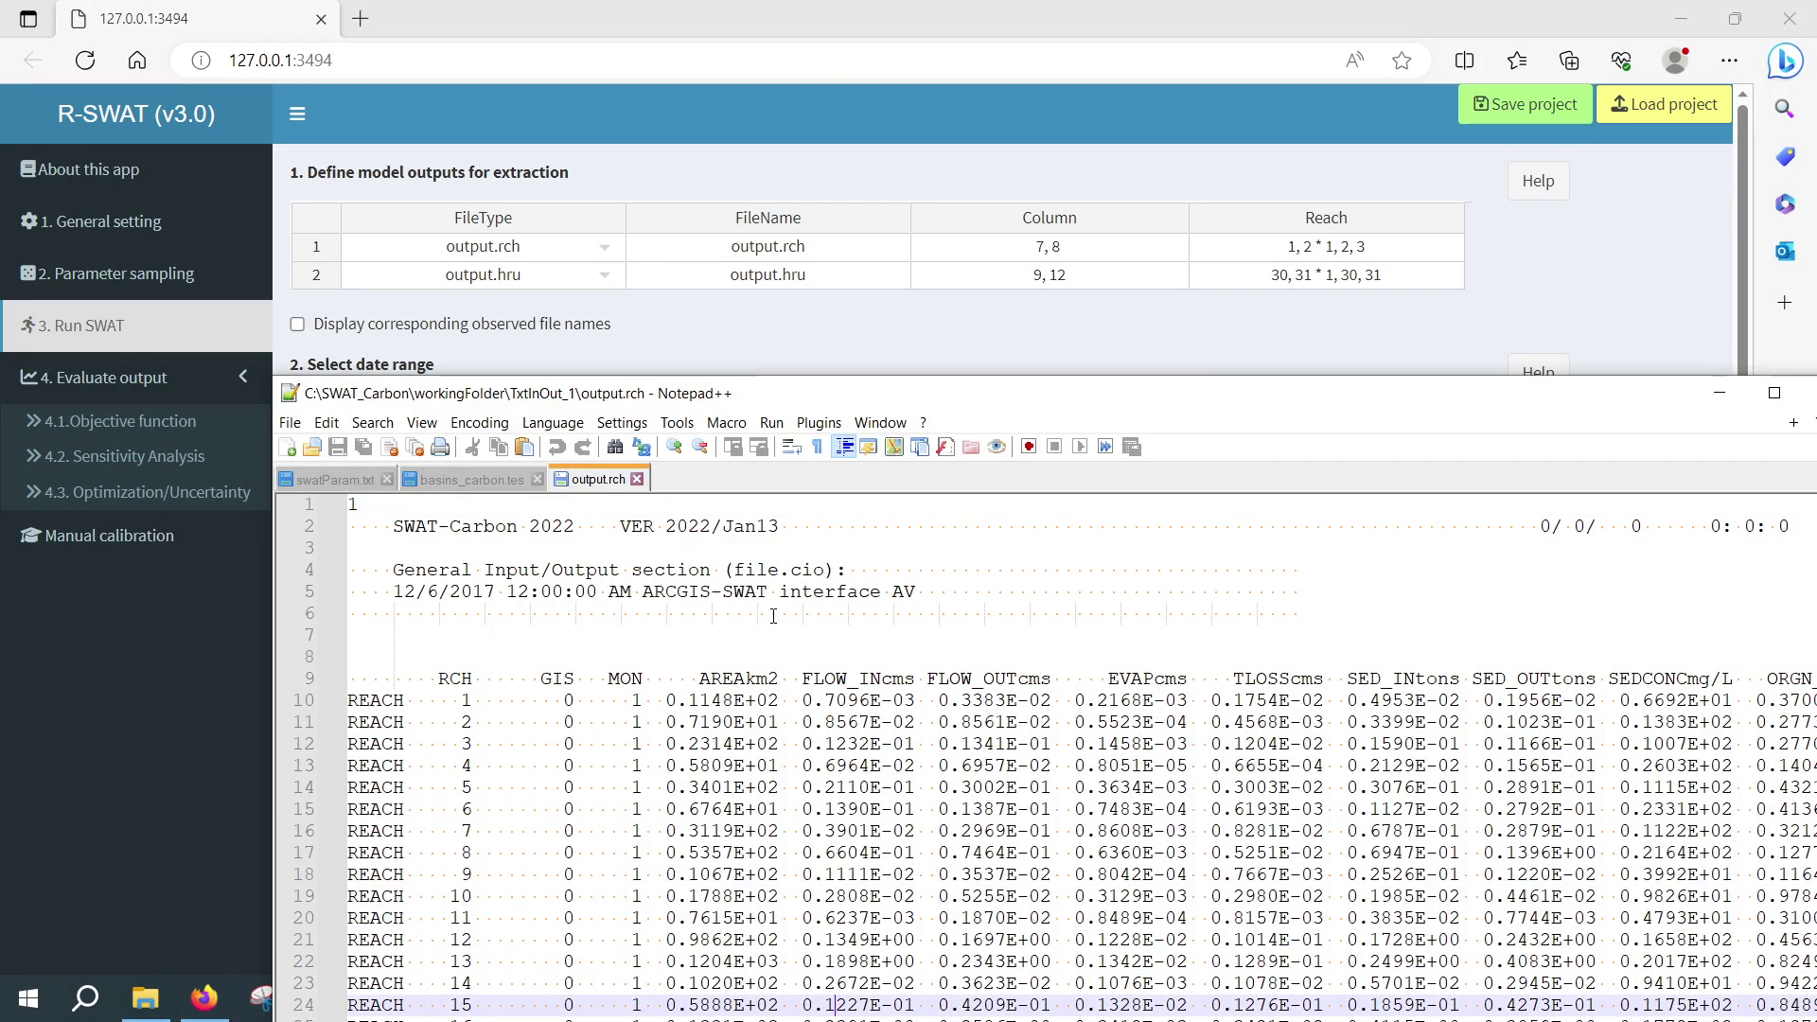
pyautogui.moveTo(1098, 396); pyautogui.dragTo(1072, 339)
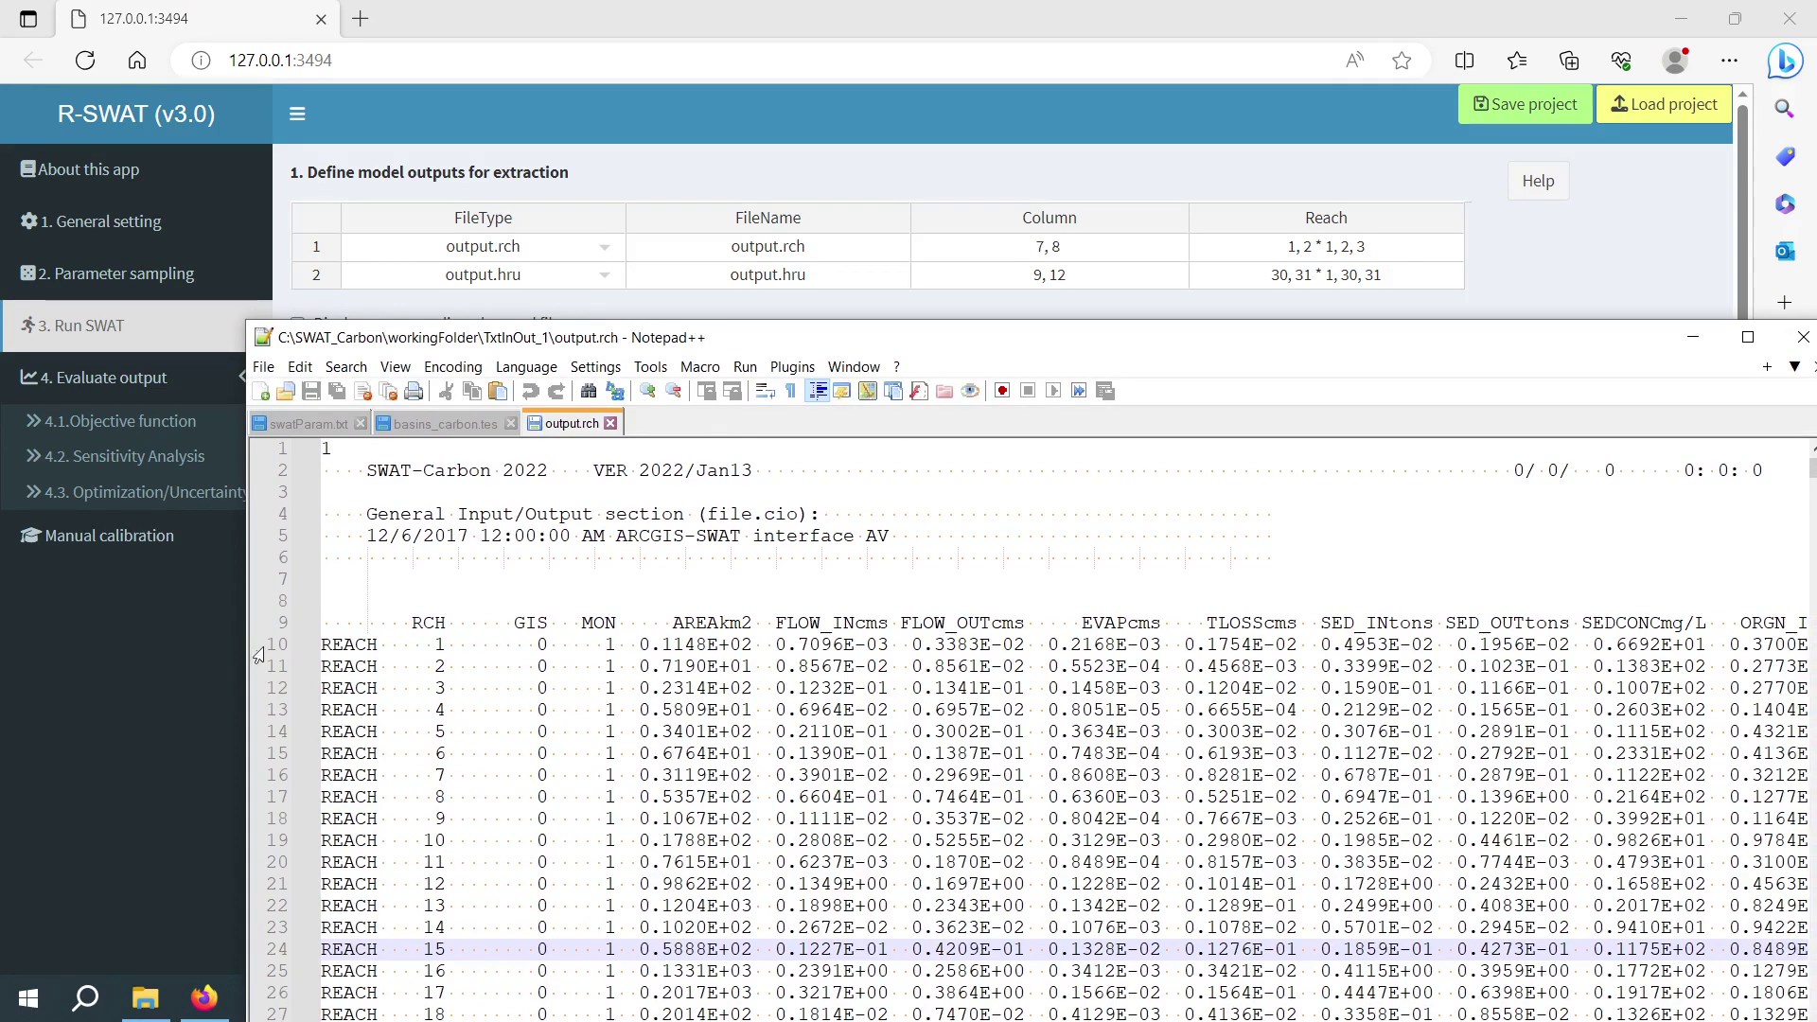
# In output.rch, highlight the FLOW_OUTcms value of reach 1 and the numbers of reaches 1 and 2 for column 7
pyautogui.click(360, 645)
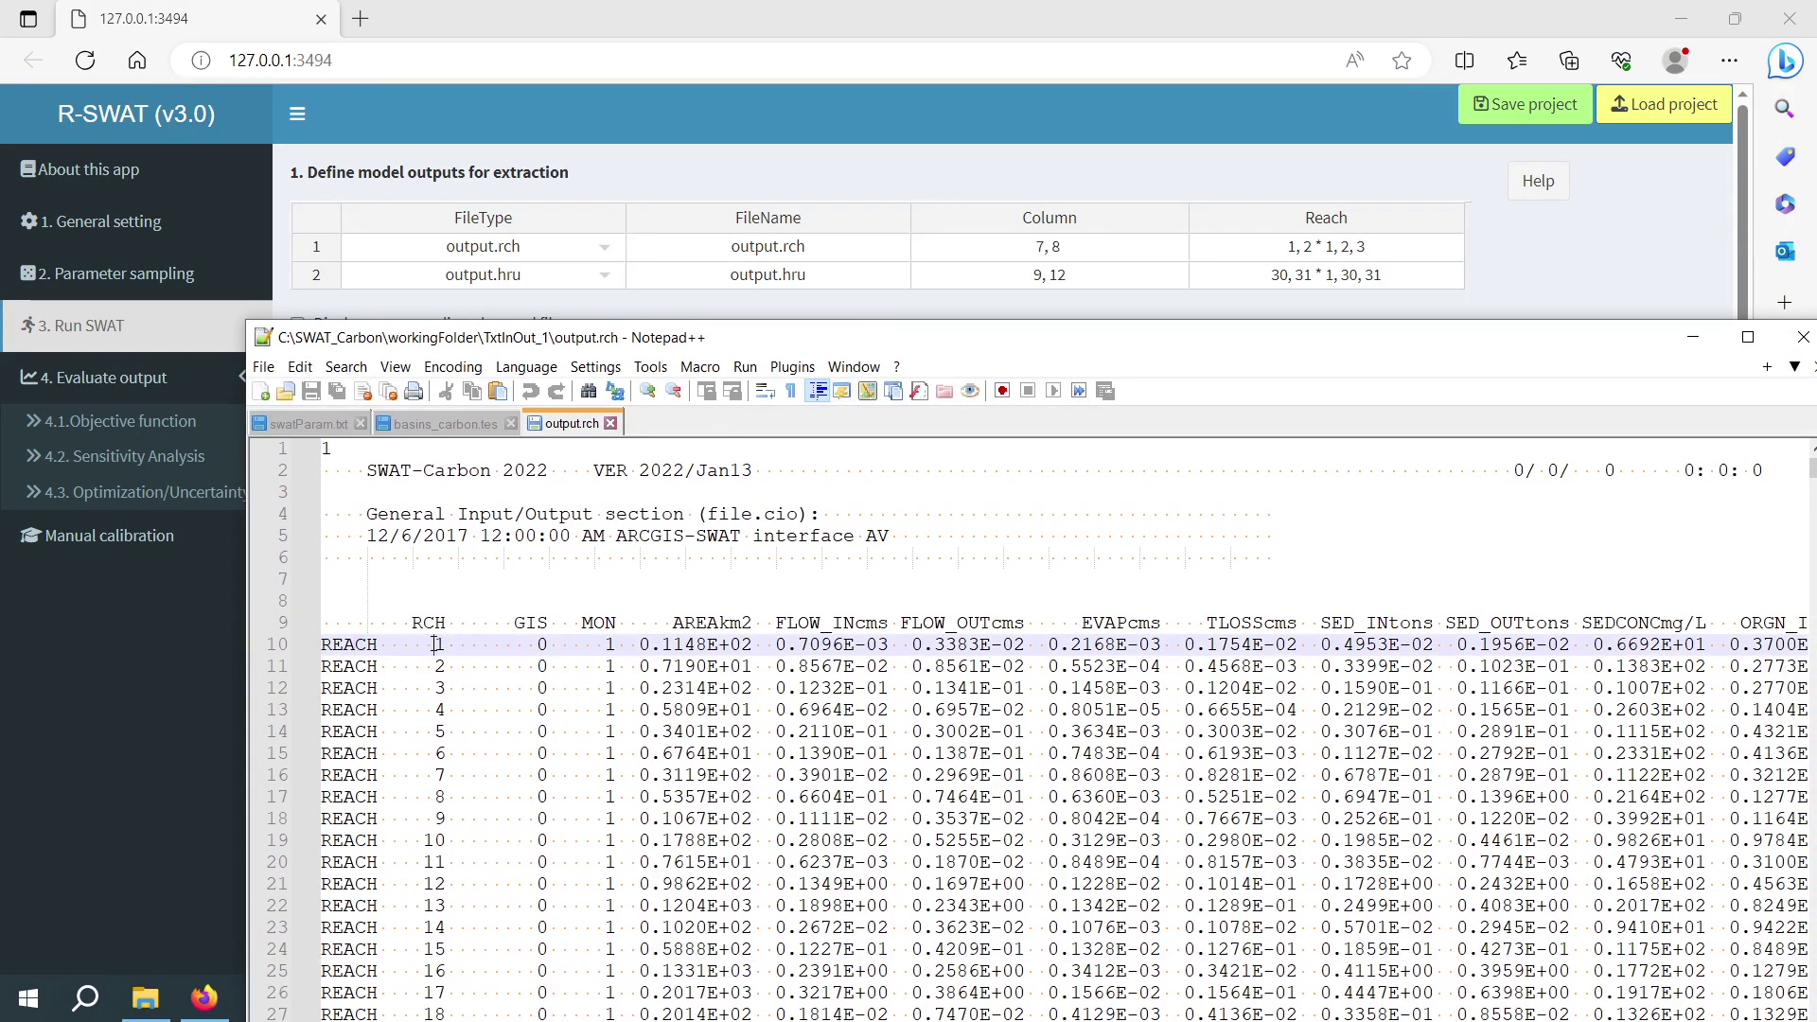
pyautogui.click(538, 645)
pyautogui.moveTo(913, 644); pyautogui.dragTo(1026, 645)
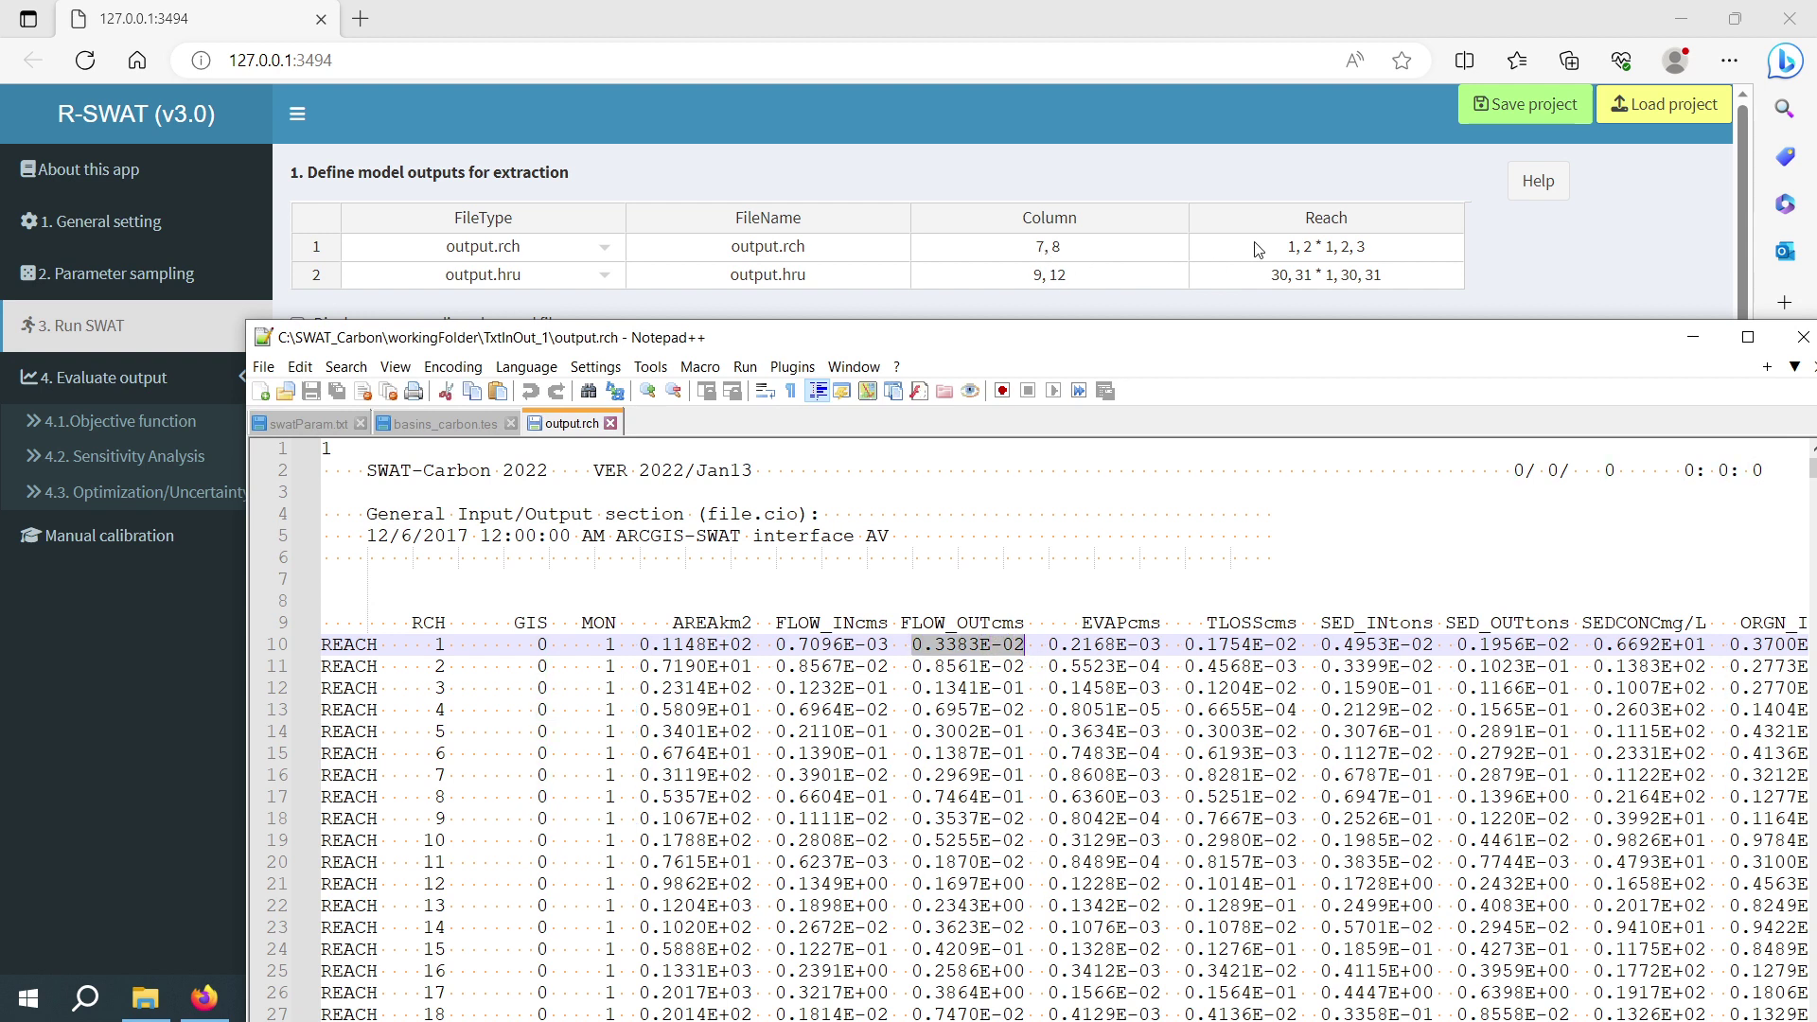
pyautogui.doubleClick(440, 645)
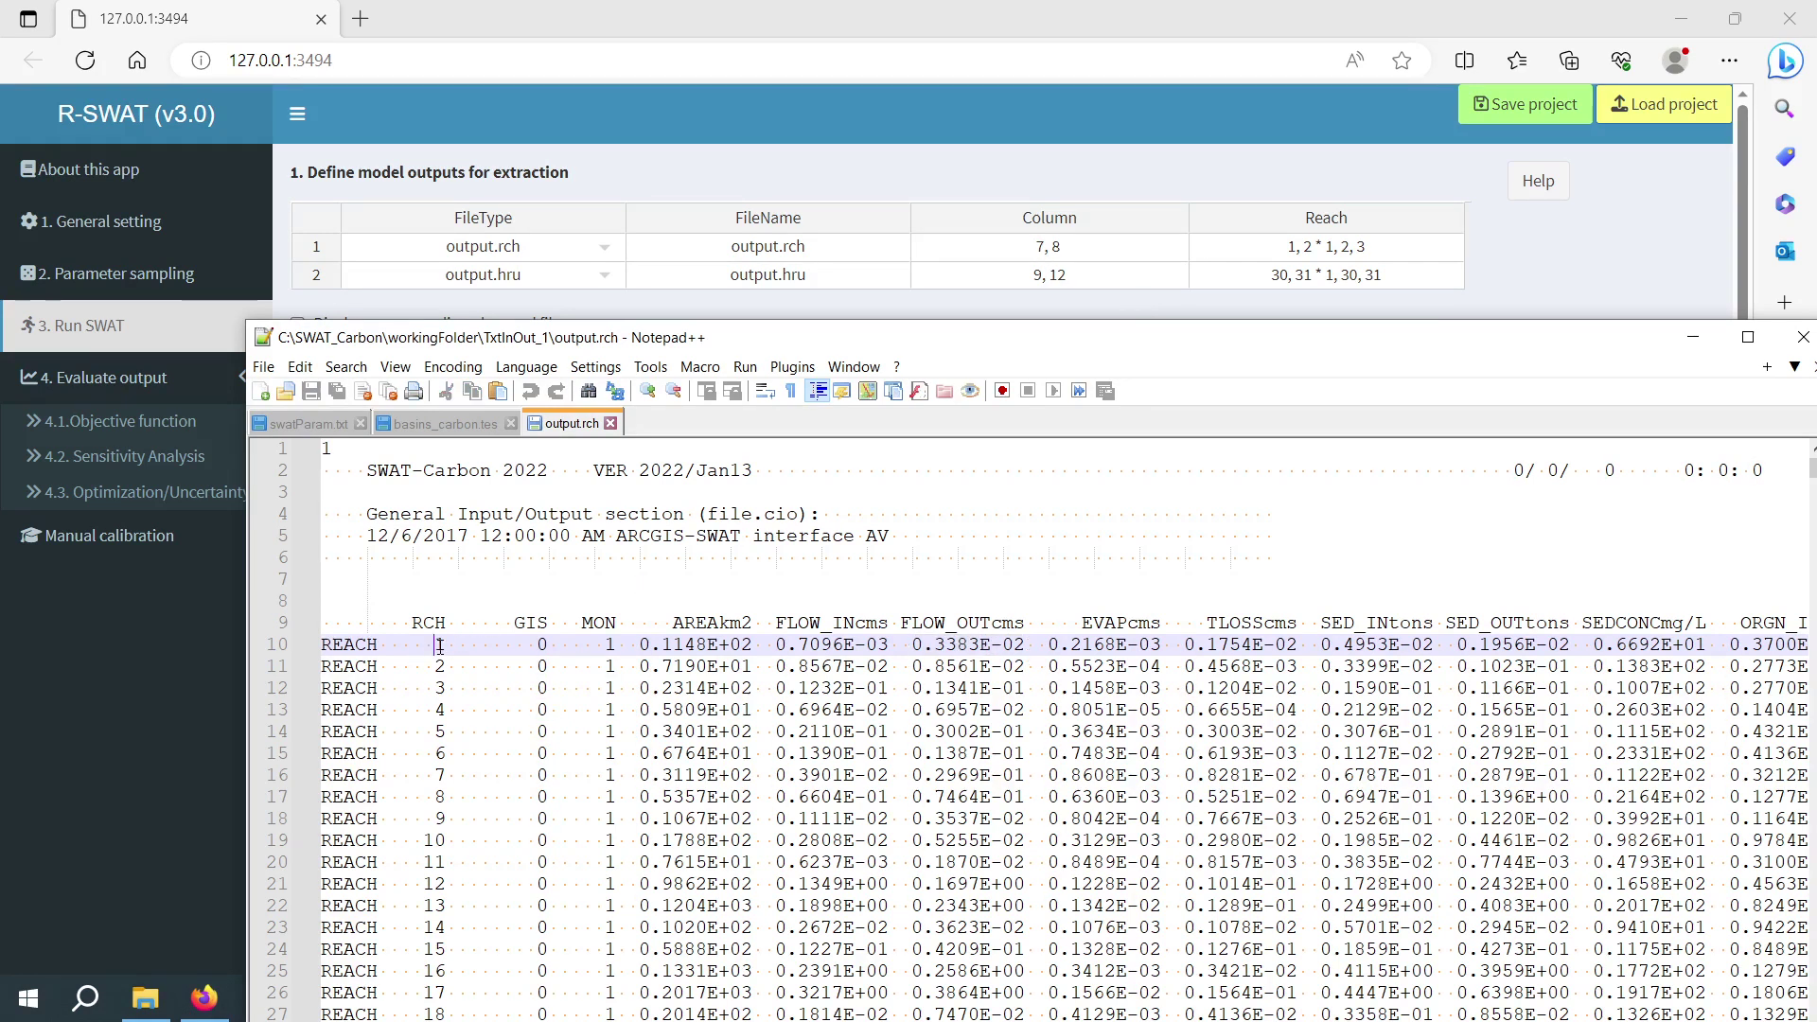
pyautogui.doubleClick(440, 667)
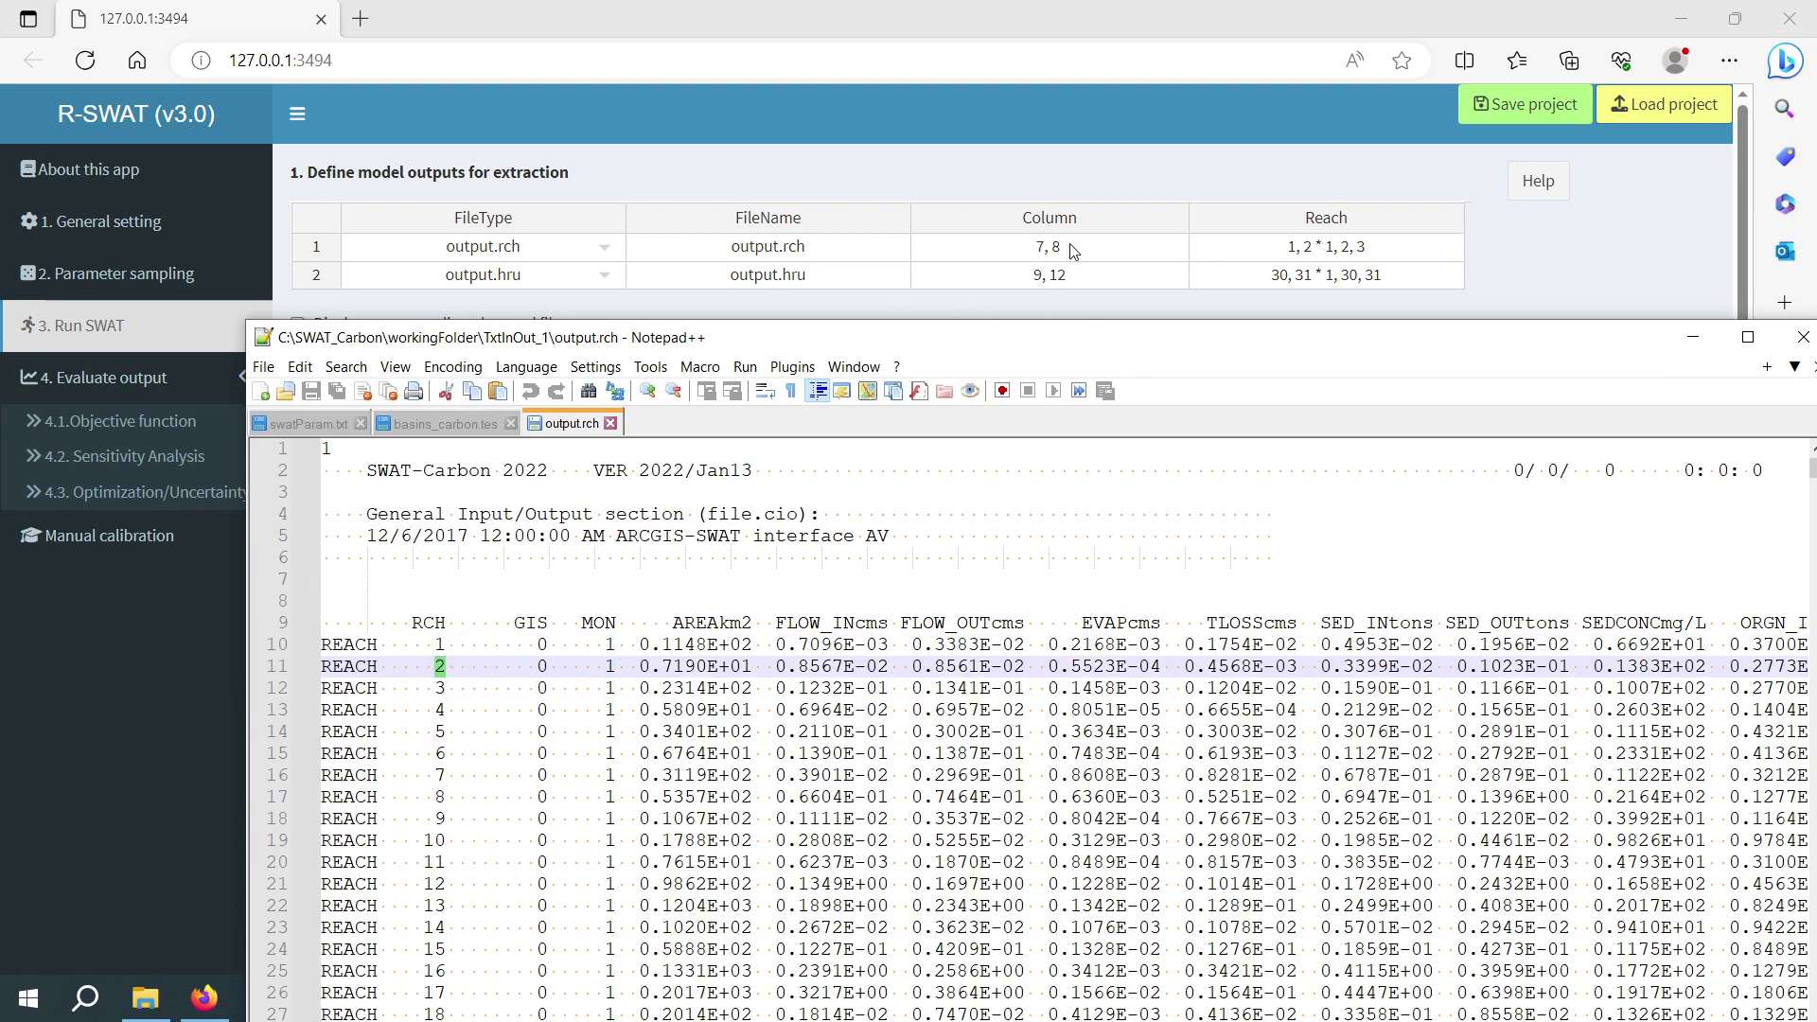
# Highlight the EVAPcms values of reaches 1, 2 and 3 in output.rch, matching the column 8 extraction
pyautogui.click(548, 645)
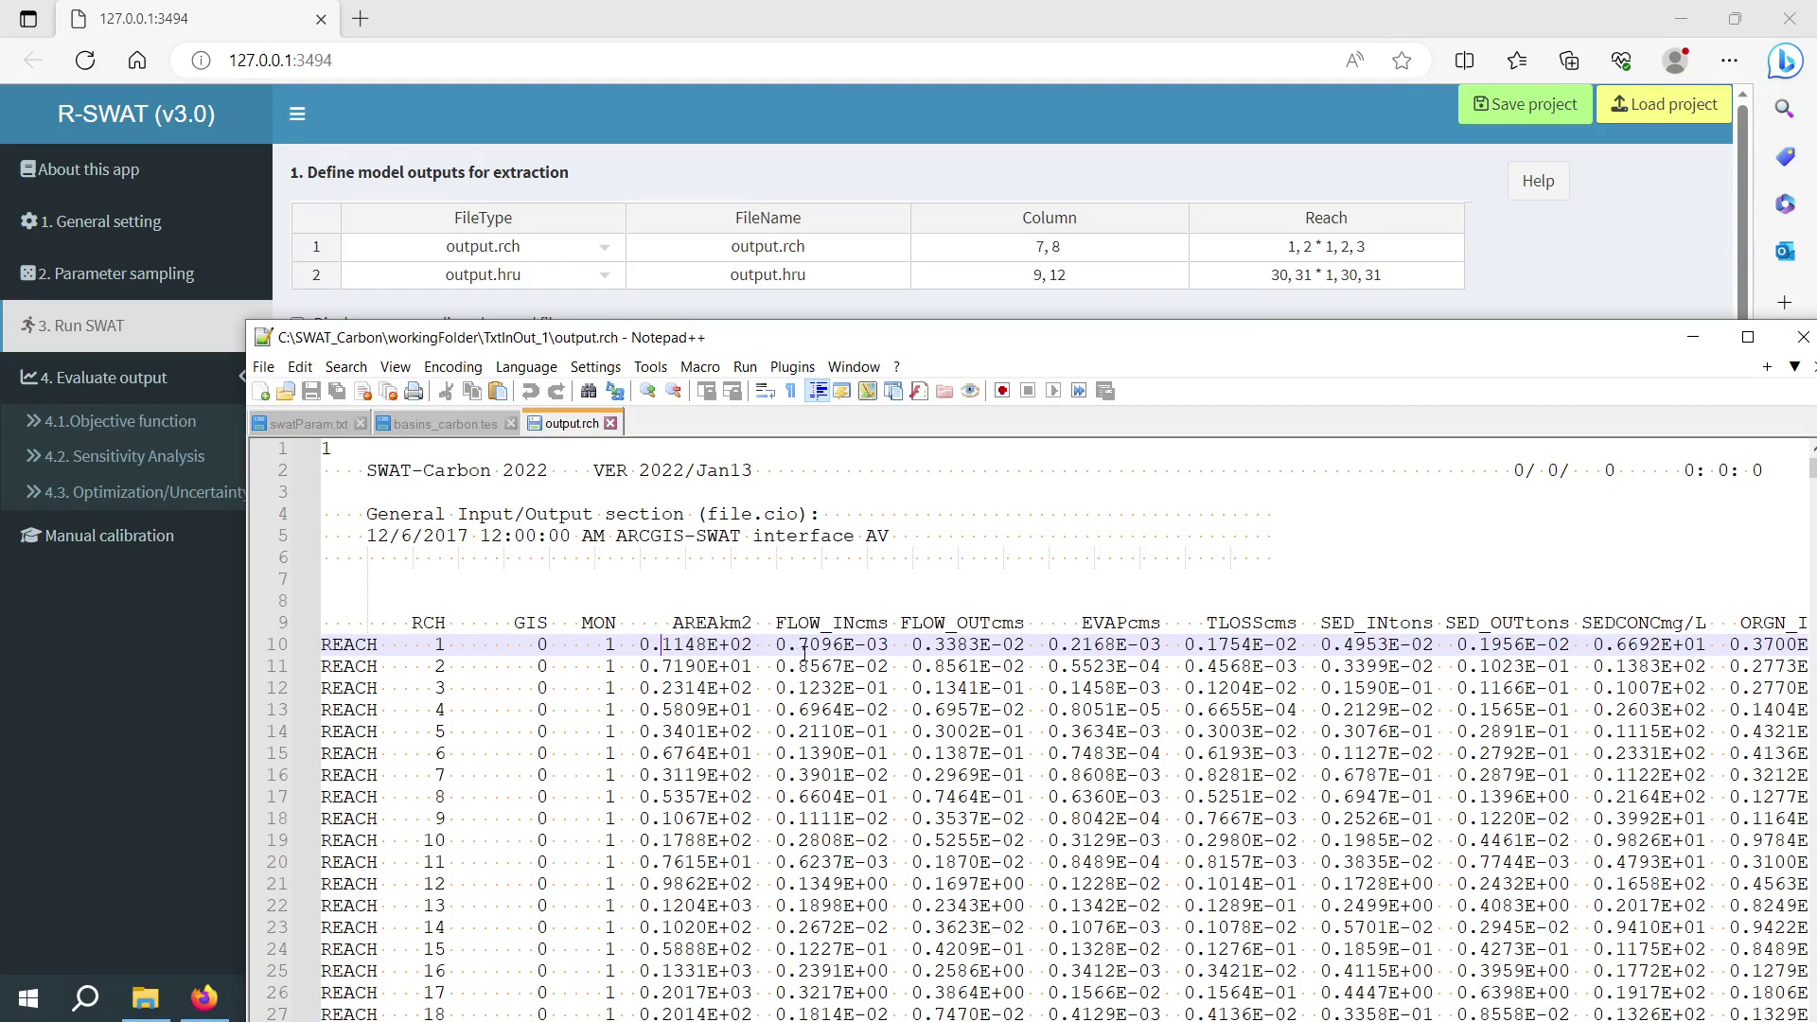
pyautogui.moveTo(1046, 644); pyautogui.dragTo(1164, 647)
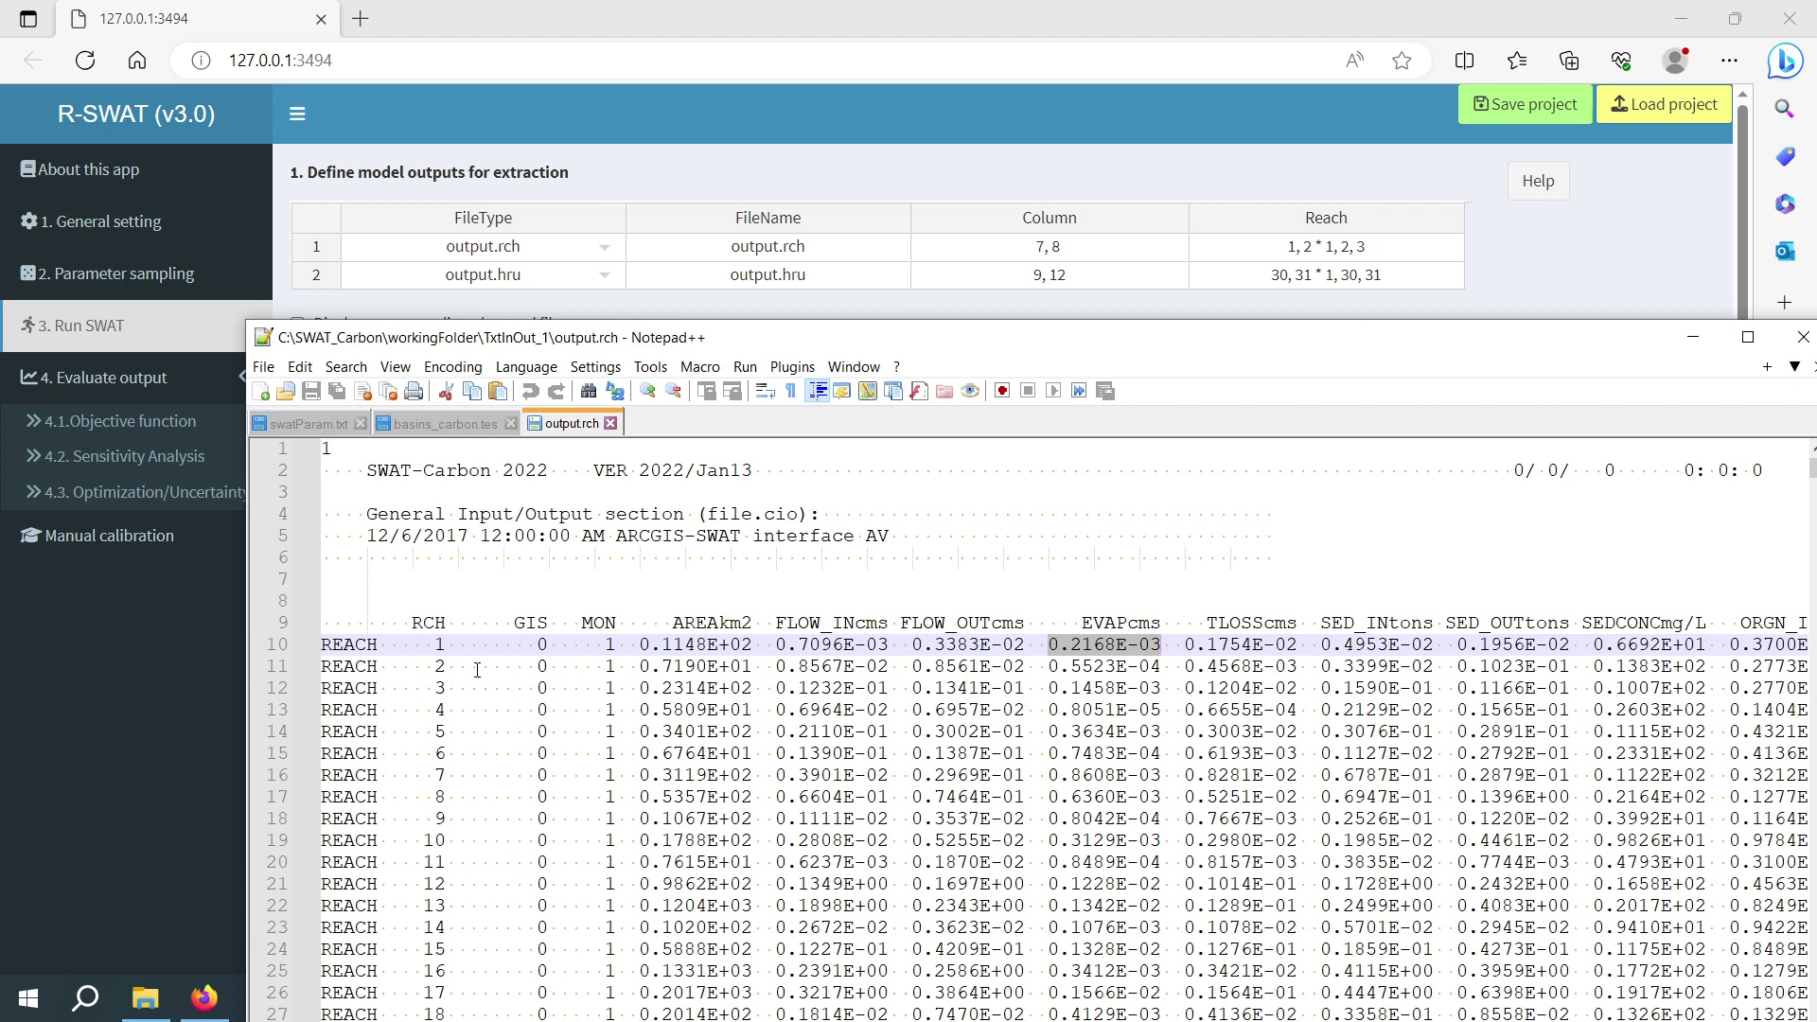
pyautogui.moveTo(1049, 666); pyautogui.dragTo(1163, 666)
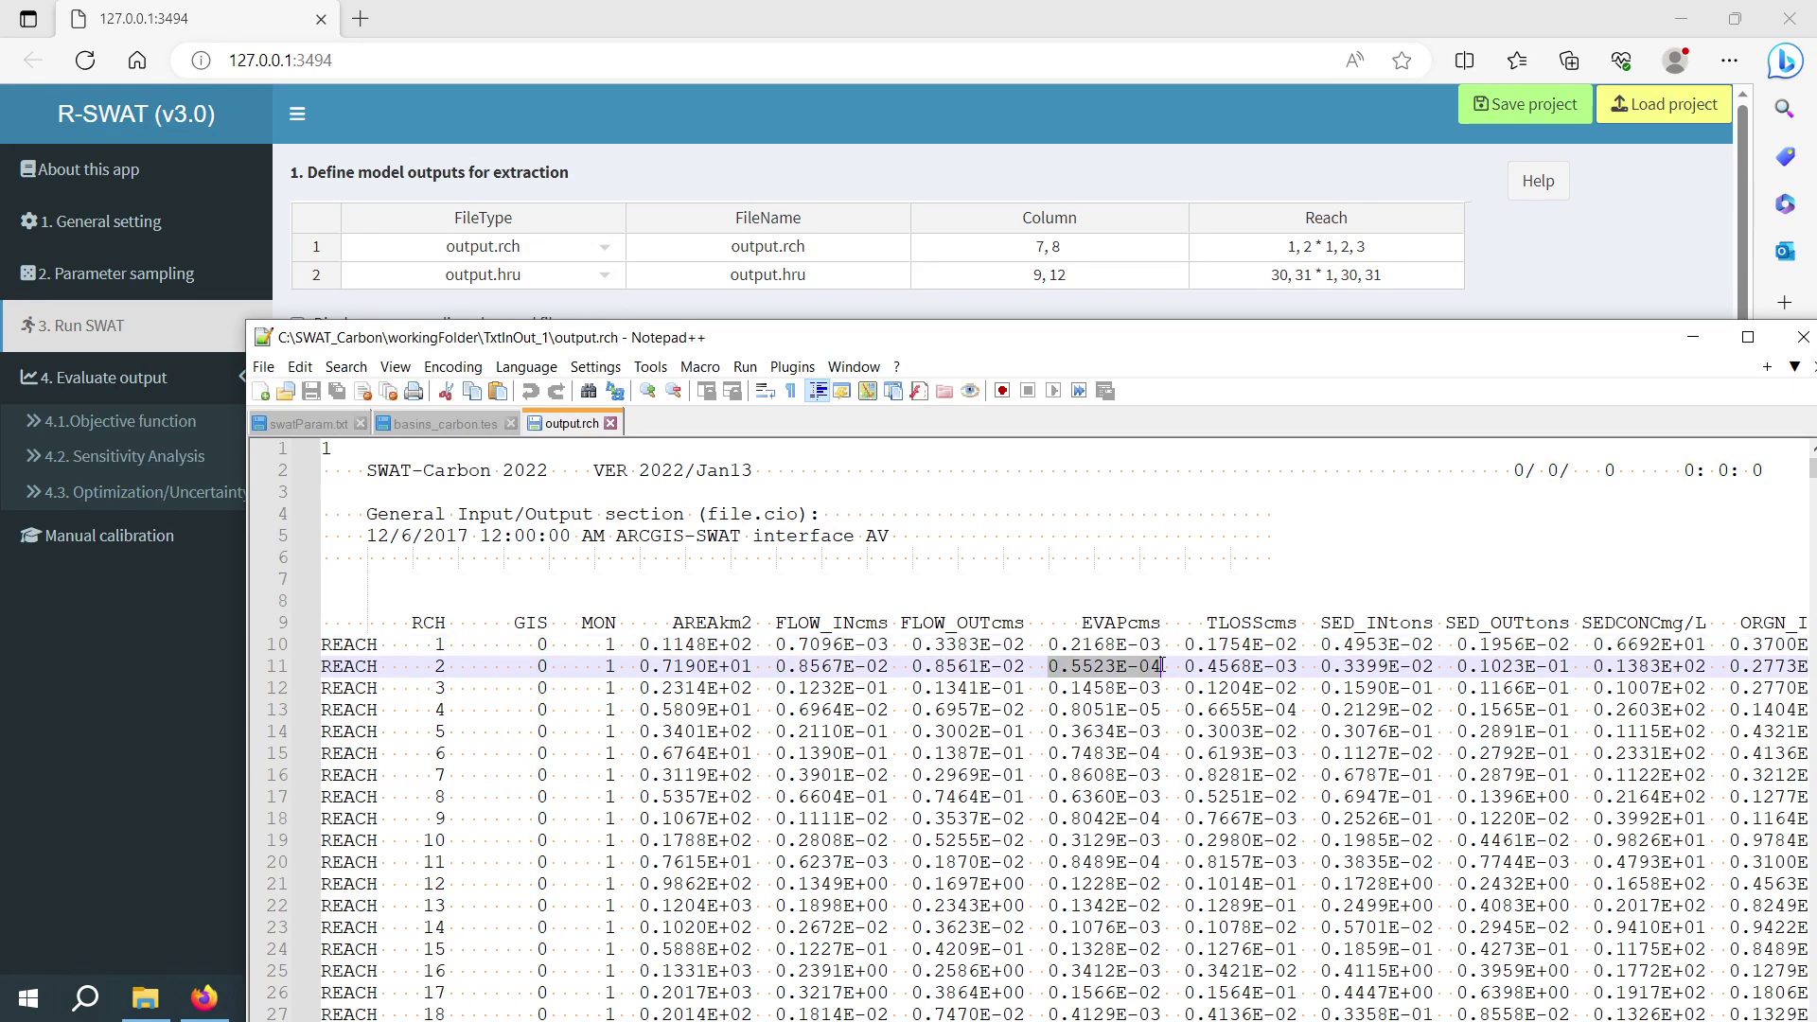
pyautogui.moveTo(1050, 688); pyautogui.dragTo(1174, 693)
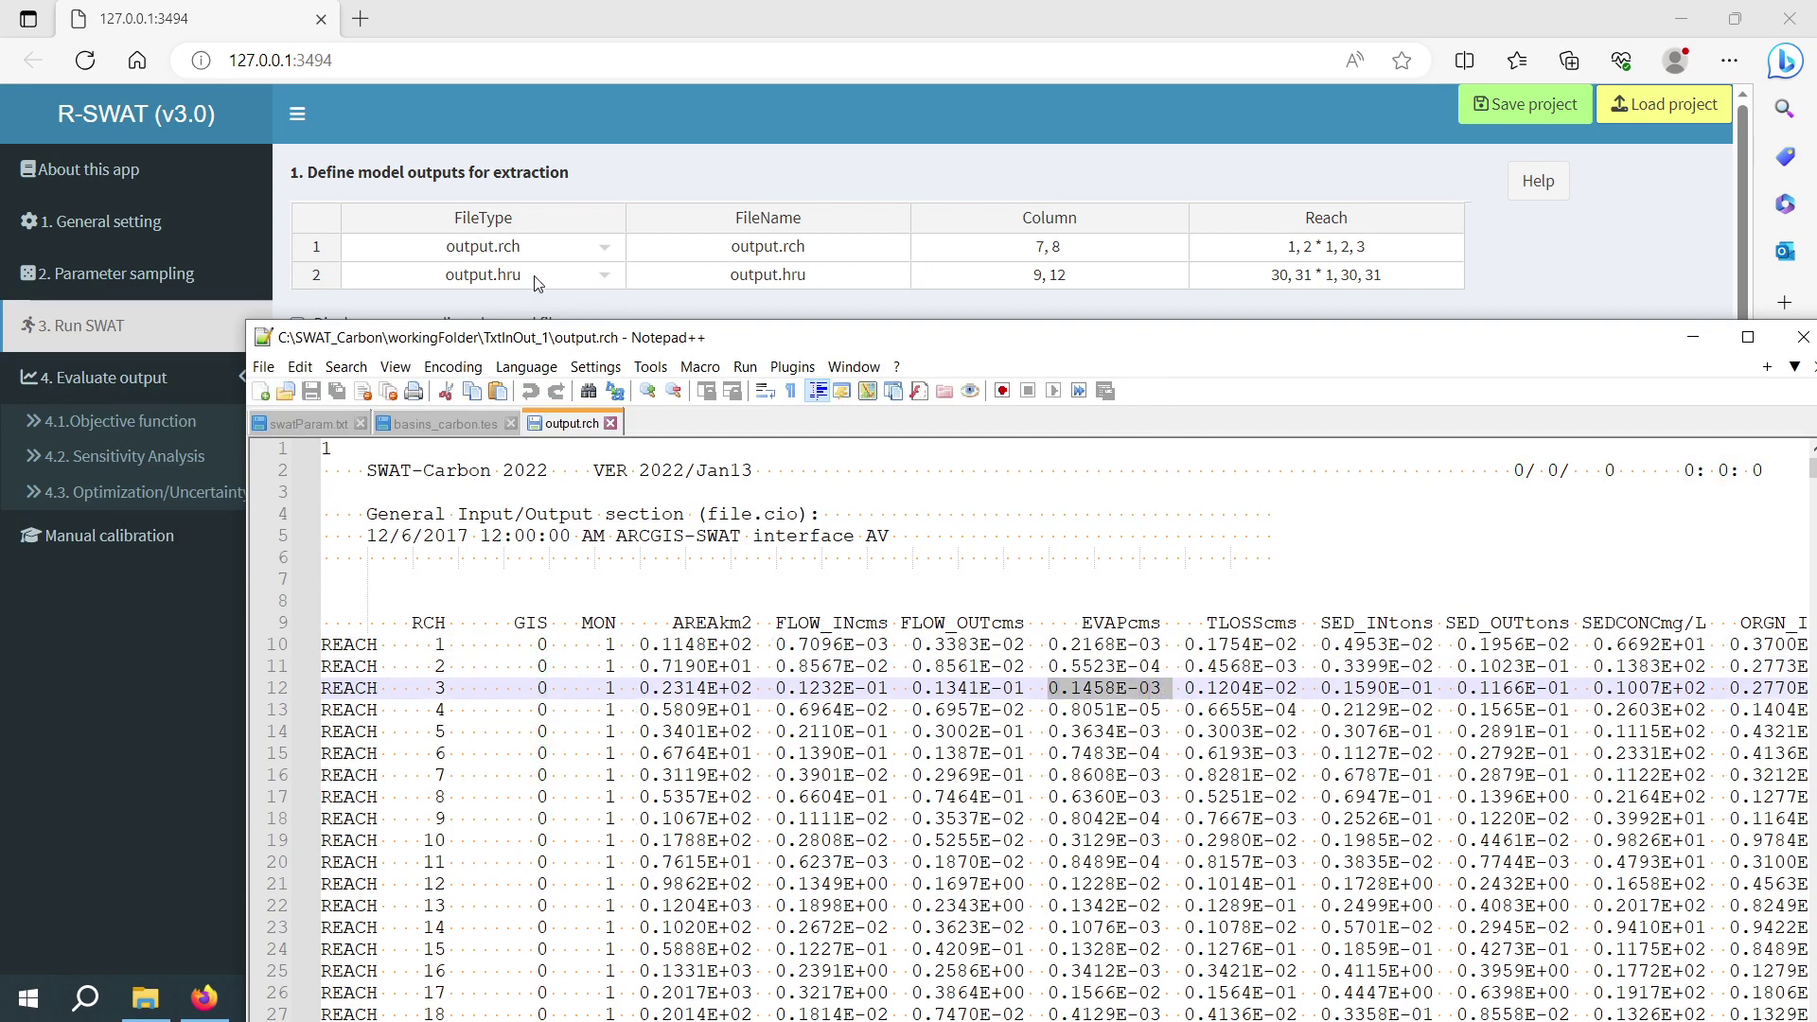
# Examine the Column and Reach entries of the output.hru row in R-SWAT, highlighting the HRU list for each column
pyautogui.click(1038, 286)
pyautogui.doubleClick(1038, 284)
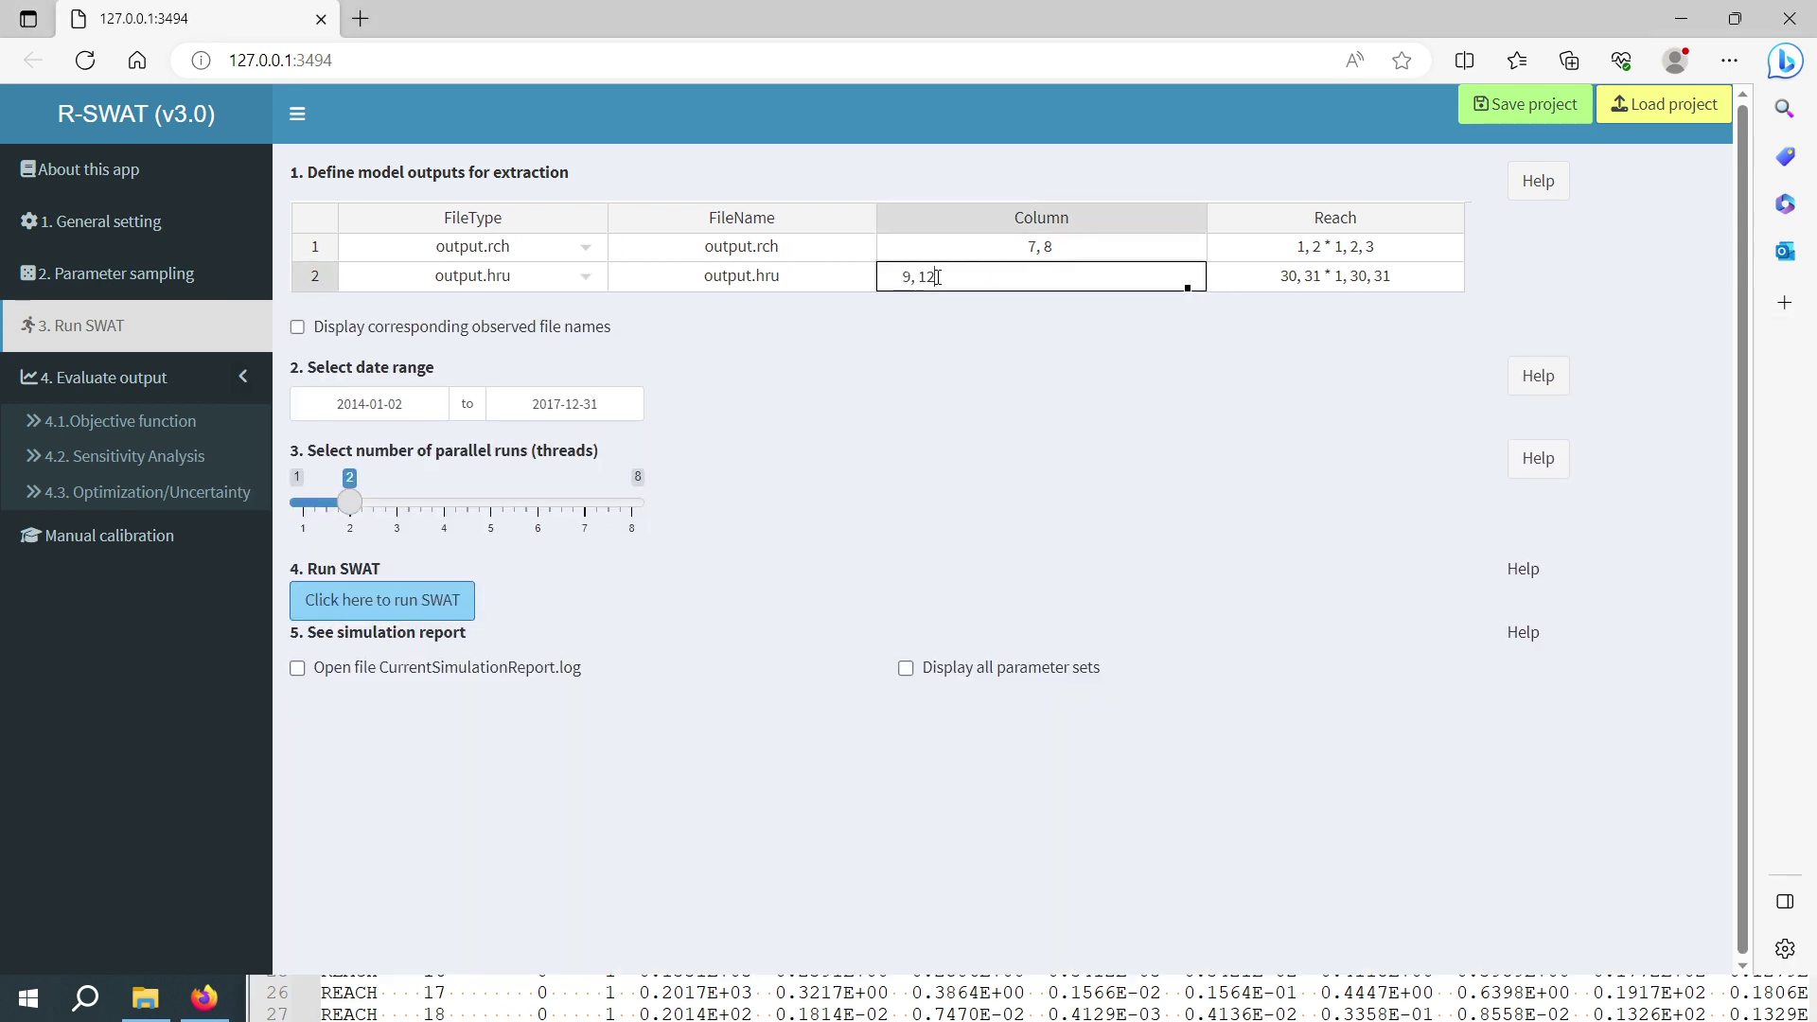
pyautogui.doubleClick(906, 277)
pyautogui.doubleClick(1301, 277)
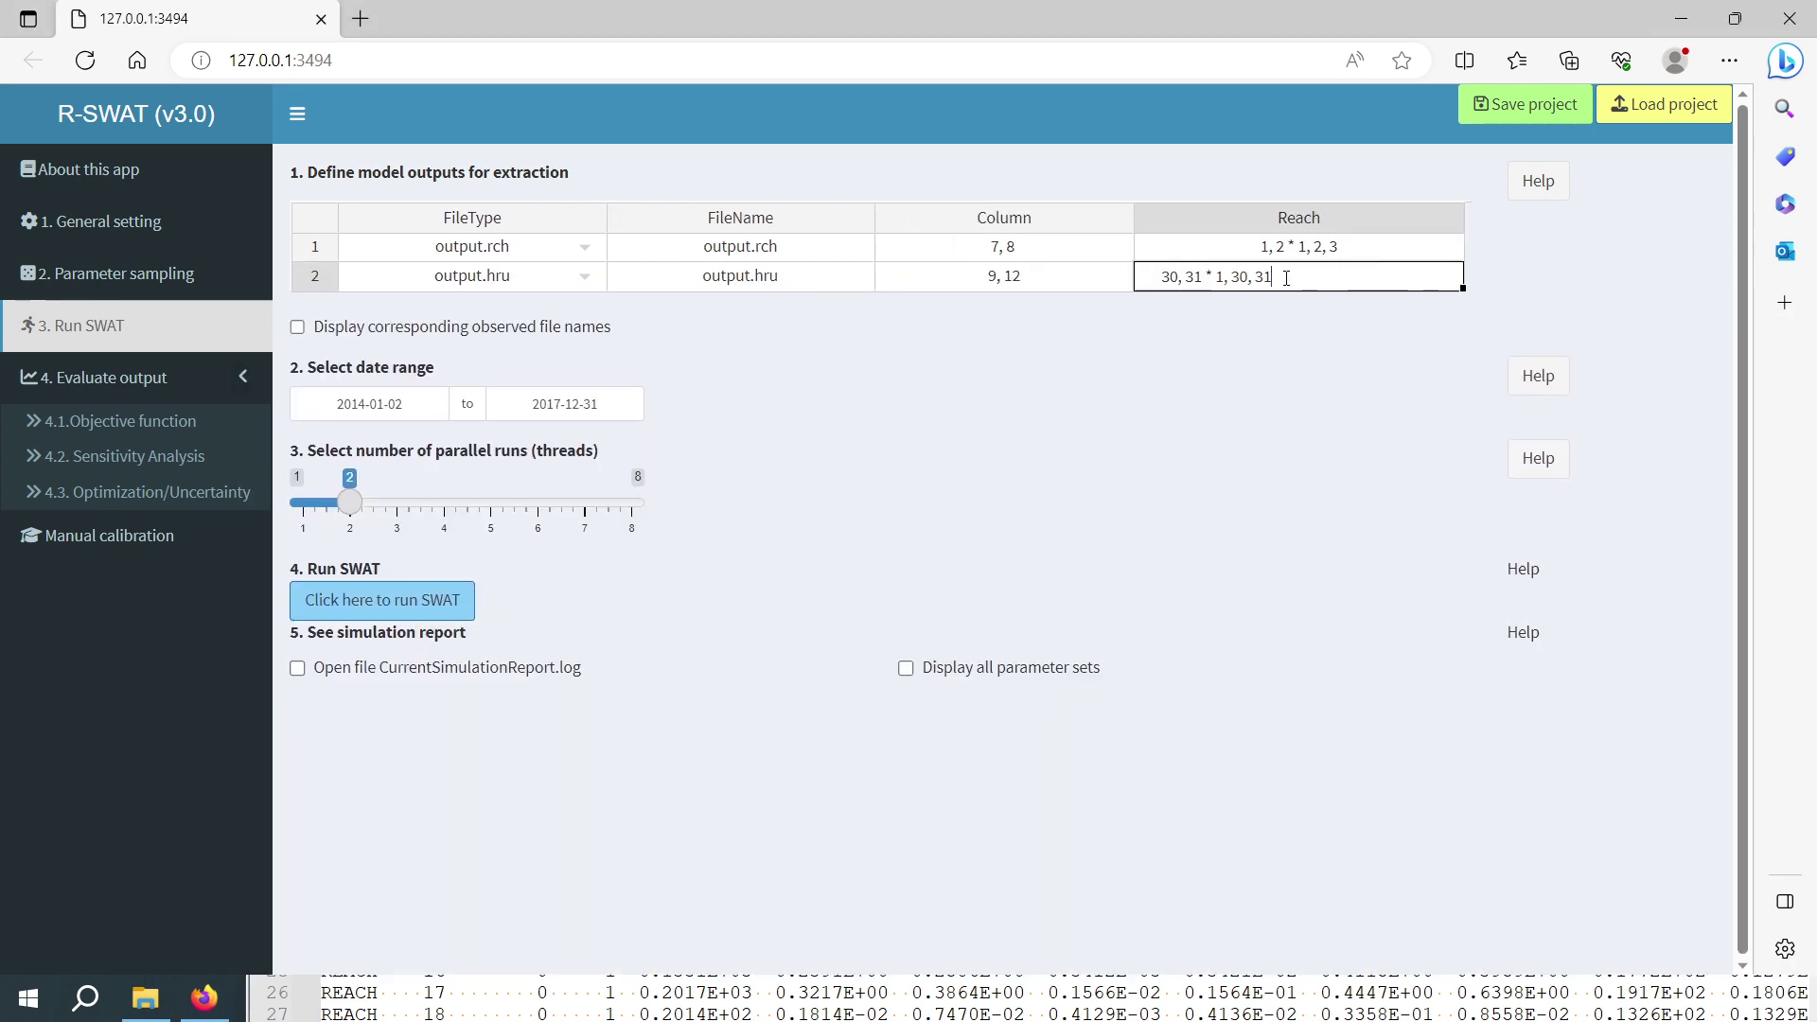
pyautogui.moveTo(1162, 277); pyautogui.dragTo(1205, 279)
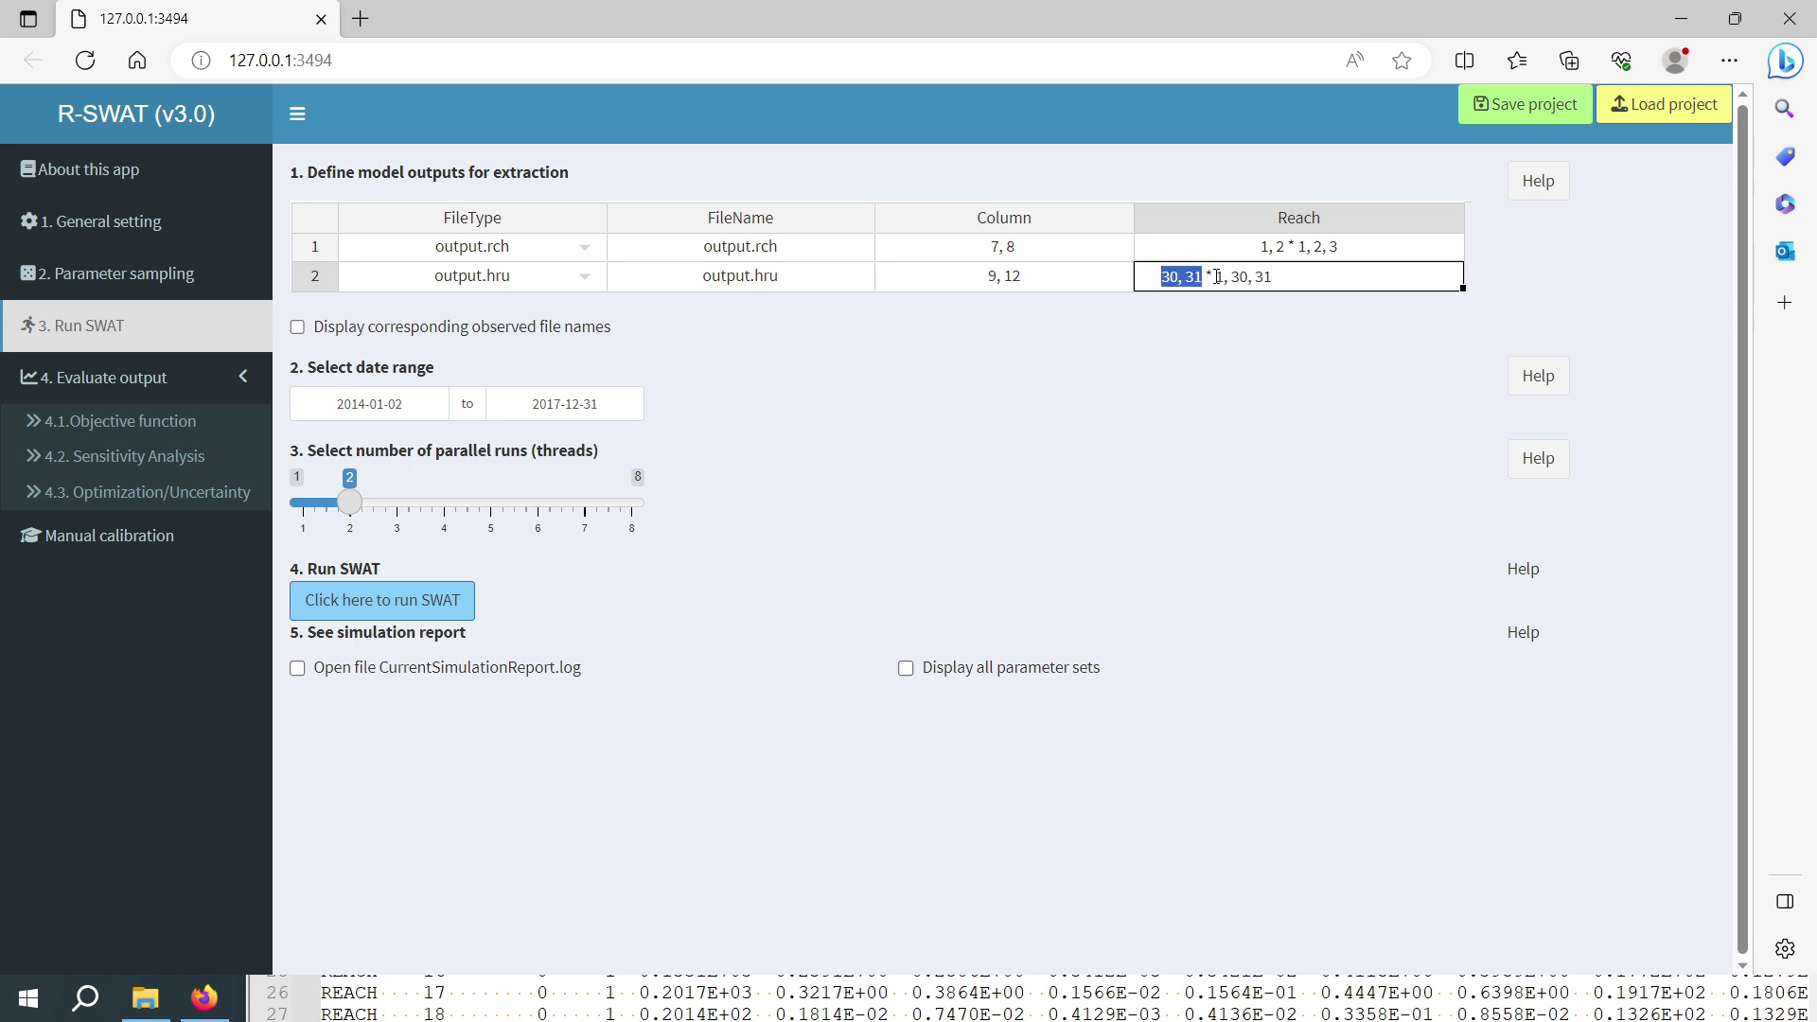
pyautogui.doubleClick(1045, 286)
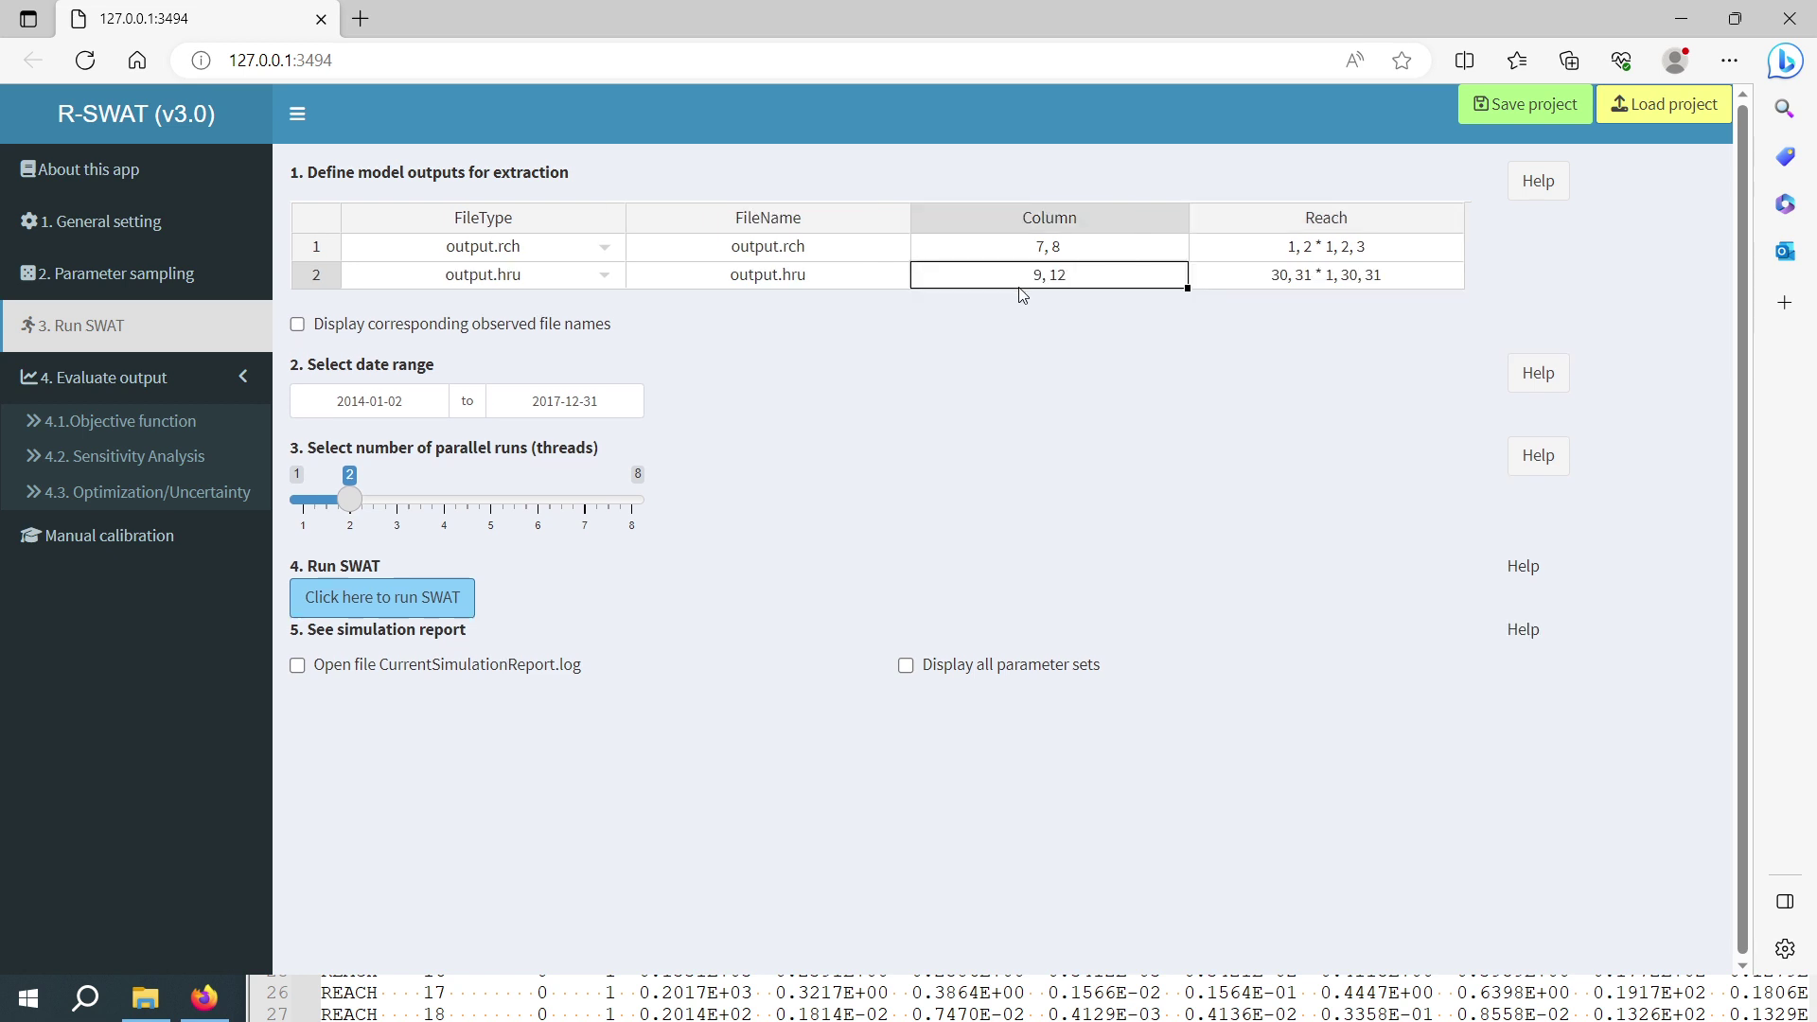
pyautogui.doubleClick(925, 279)
pyautogui.doubleClick(1331, 282)
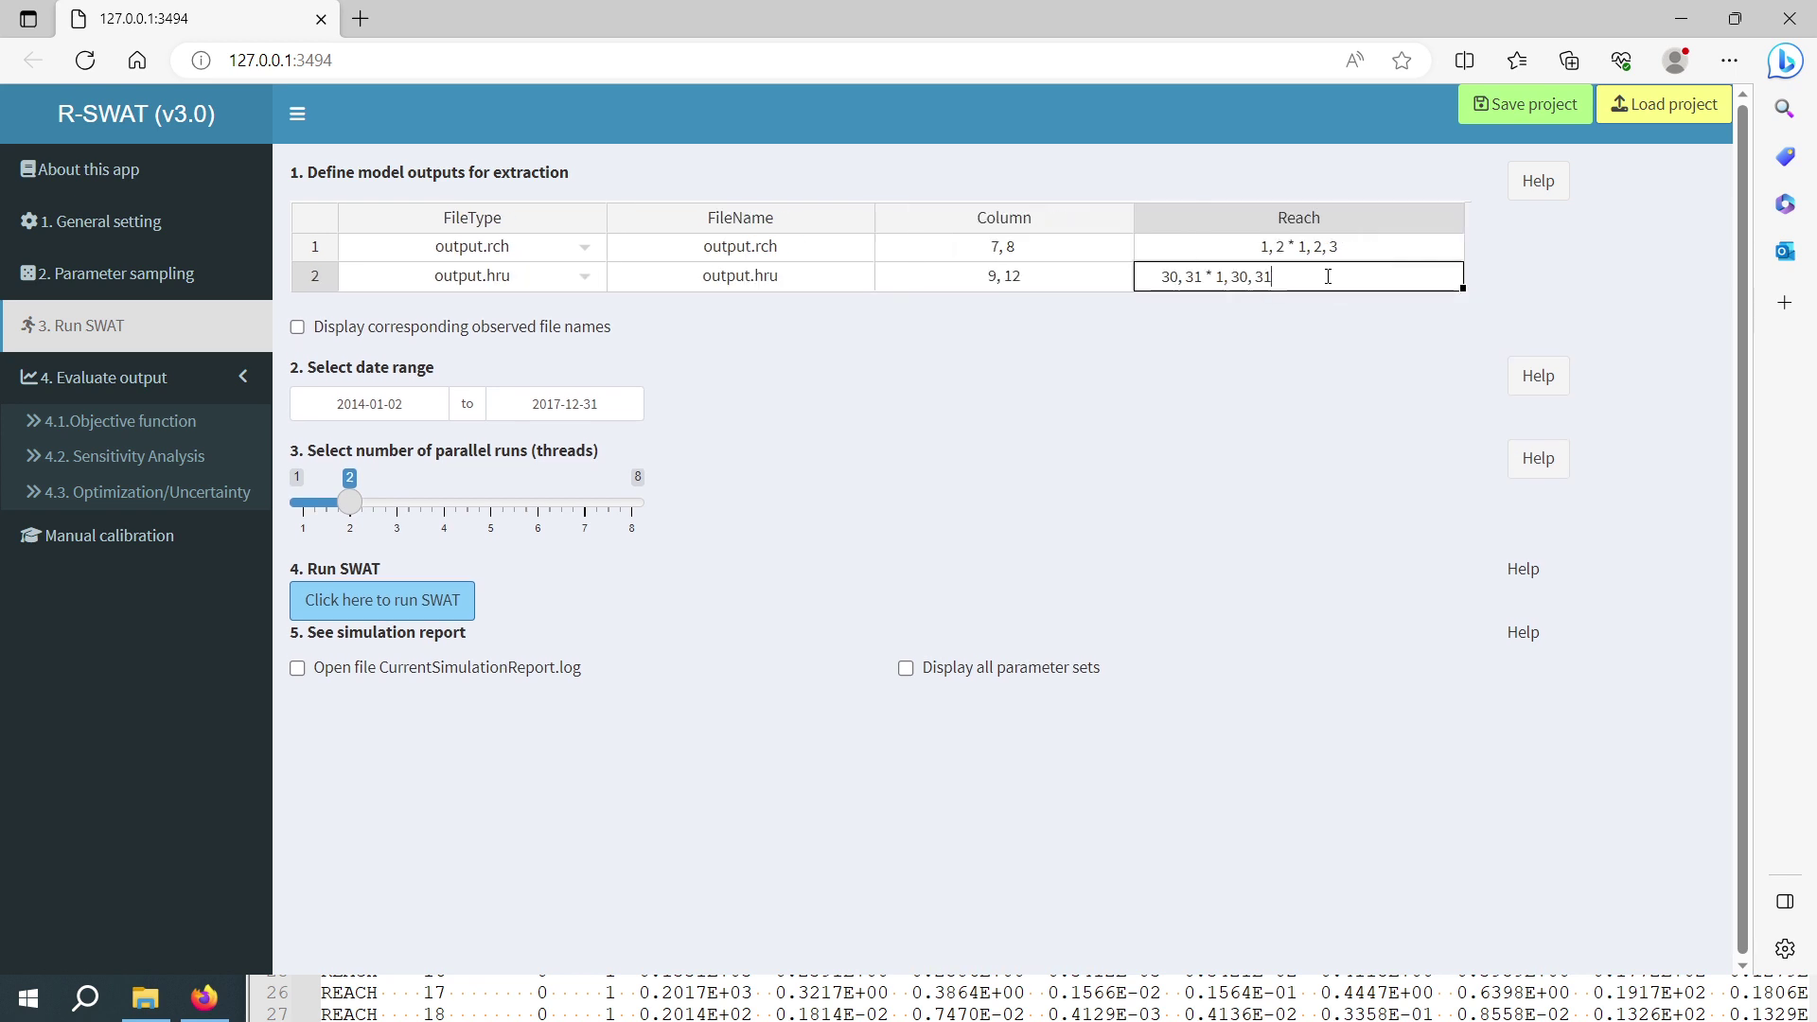
pyautogui.moveTo(1215, 277); pyautogui.dragTo(1294, 279)
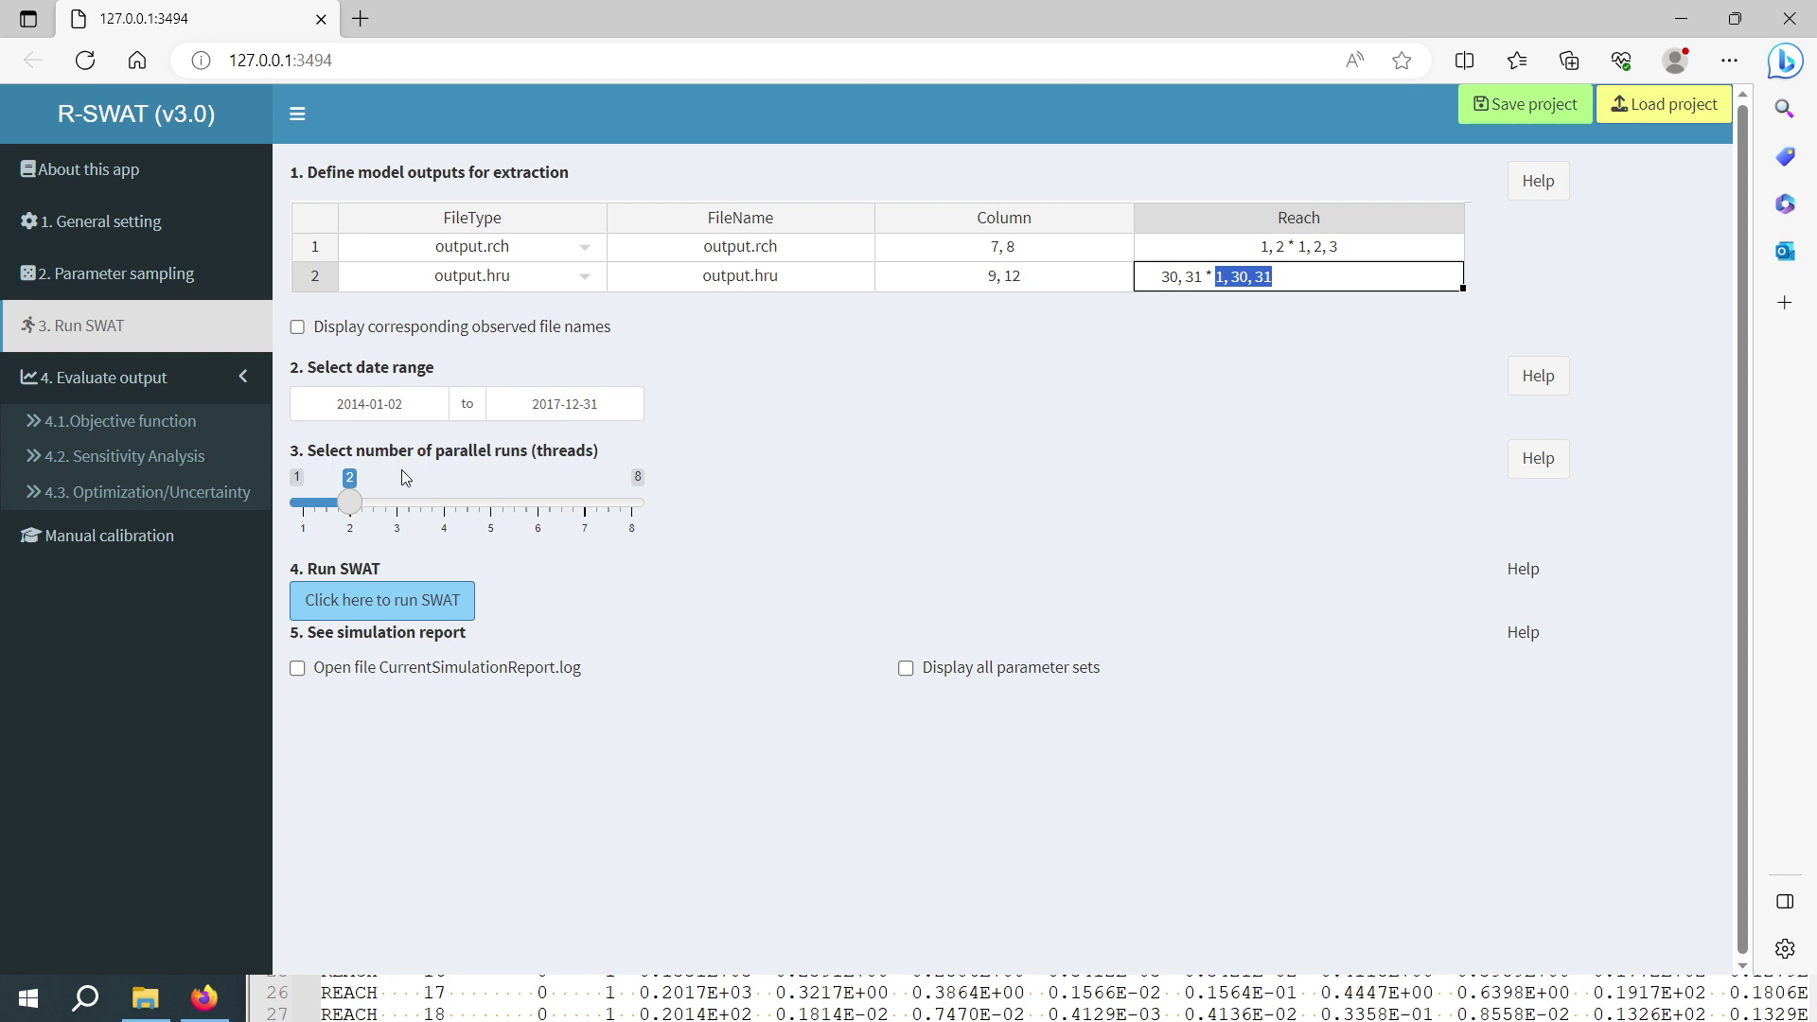
# Display the corresponding observed file names and match obs_var_1.txt to its output file, column and reach number
pyautogui.click(360, 327)
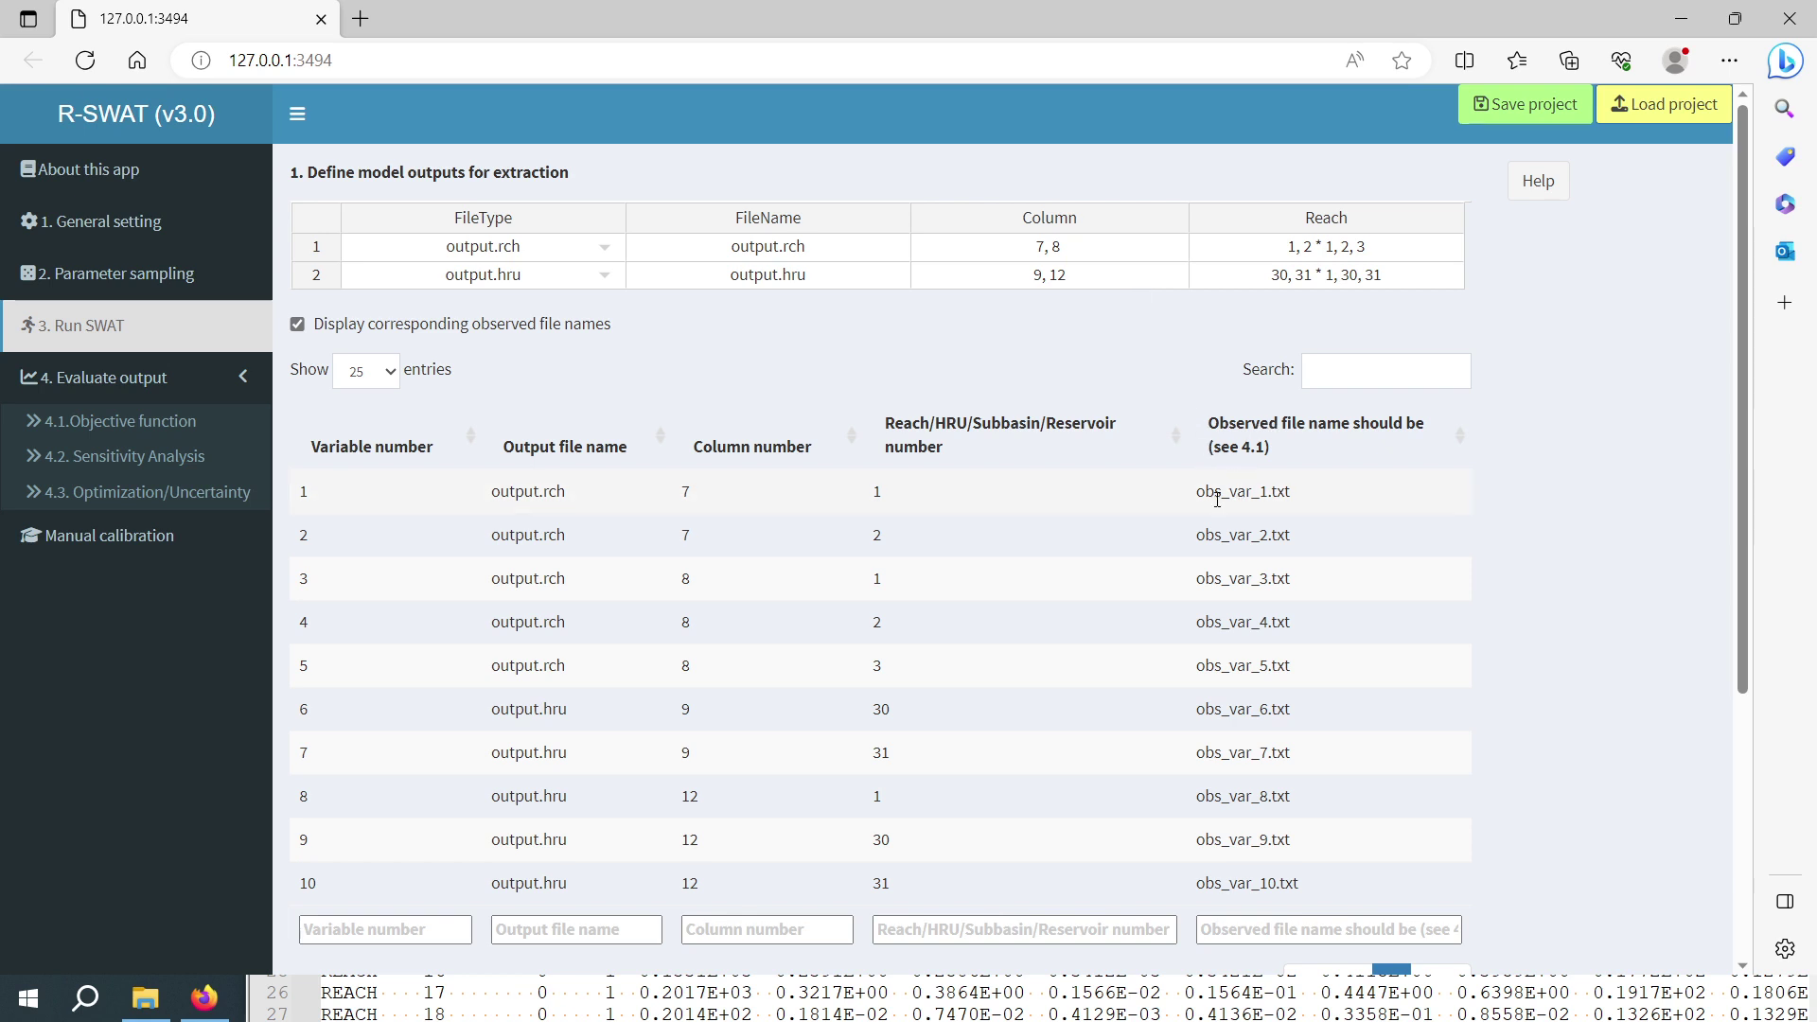
pyautogui.moveTo(1312, 890); pyautogui.dragTo(1204, 885)
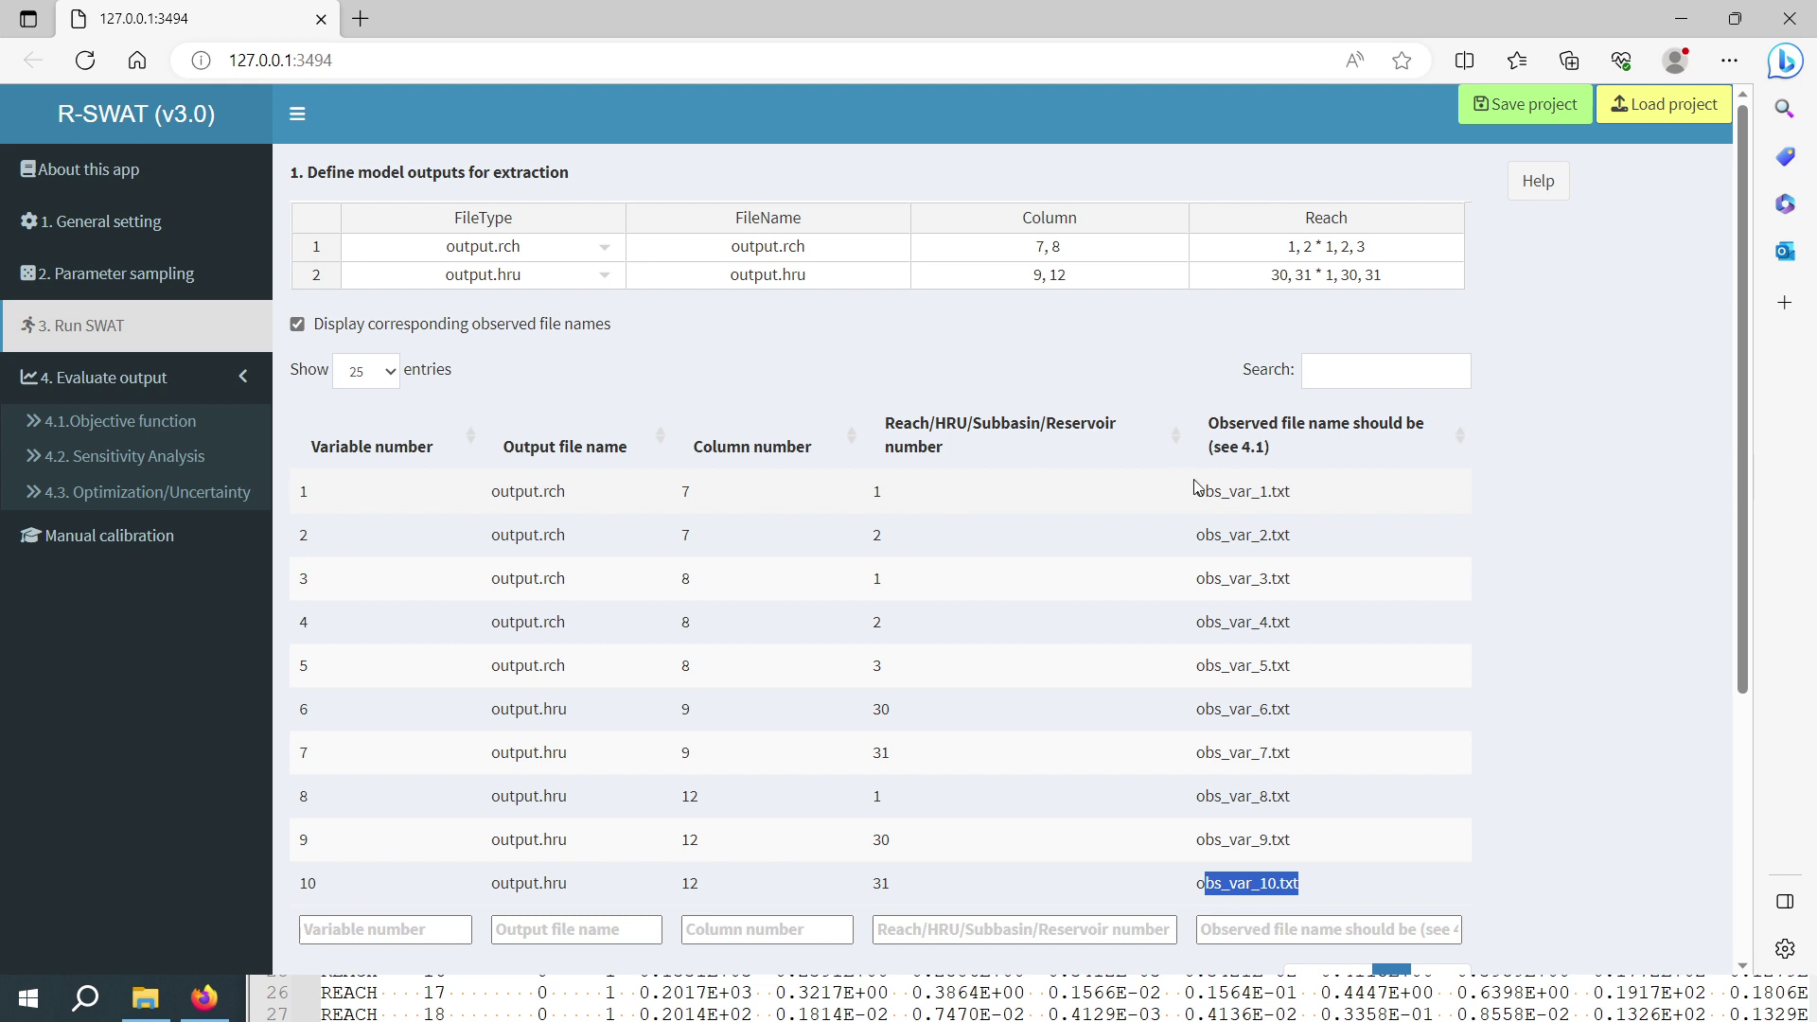
pyautogui.moveTo(1197, 492); pyautogui.dragTo(1283, 494)
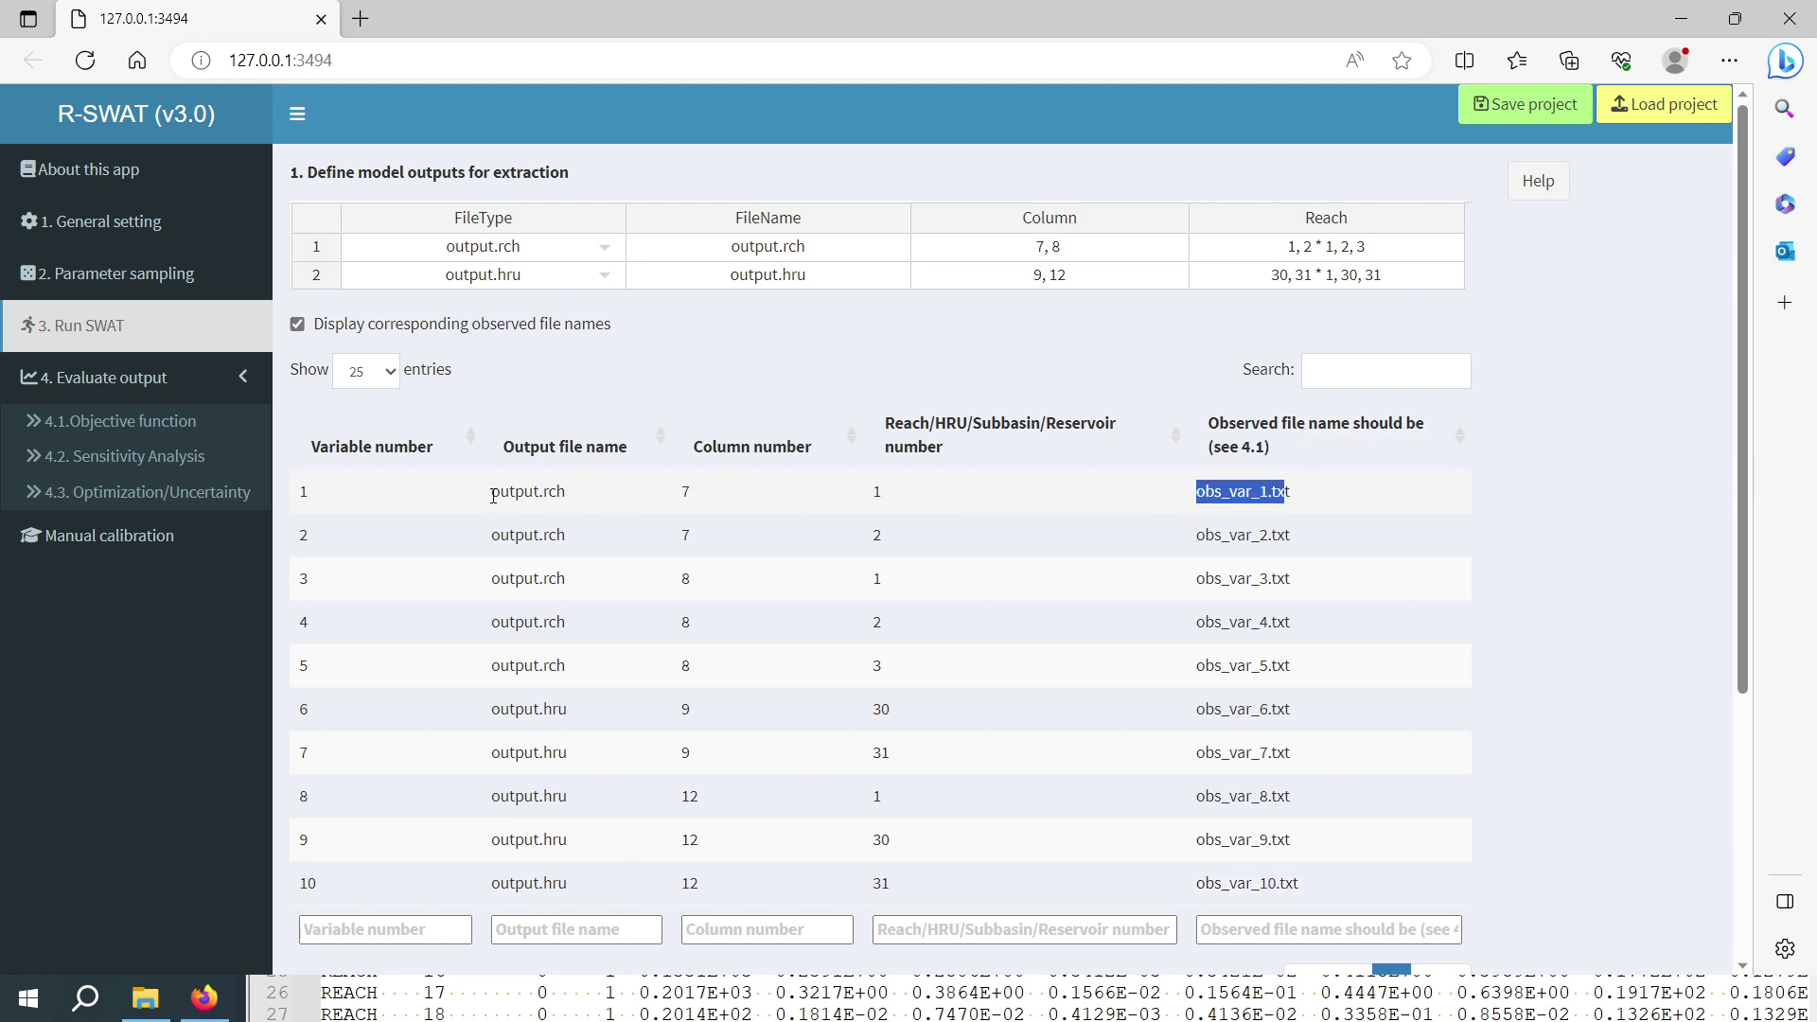
pyautogui.moveTo(493, 496); pyautogui.dragTo(574, 496)
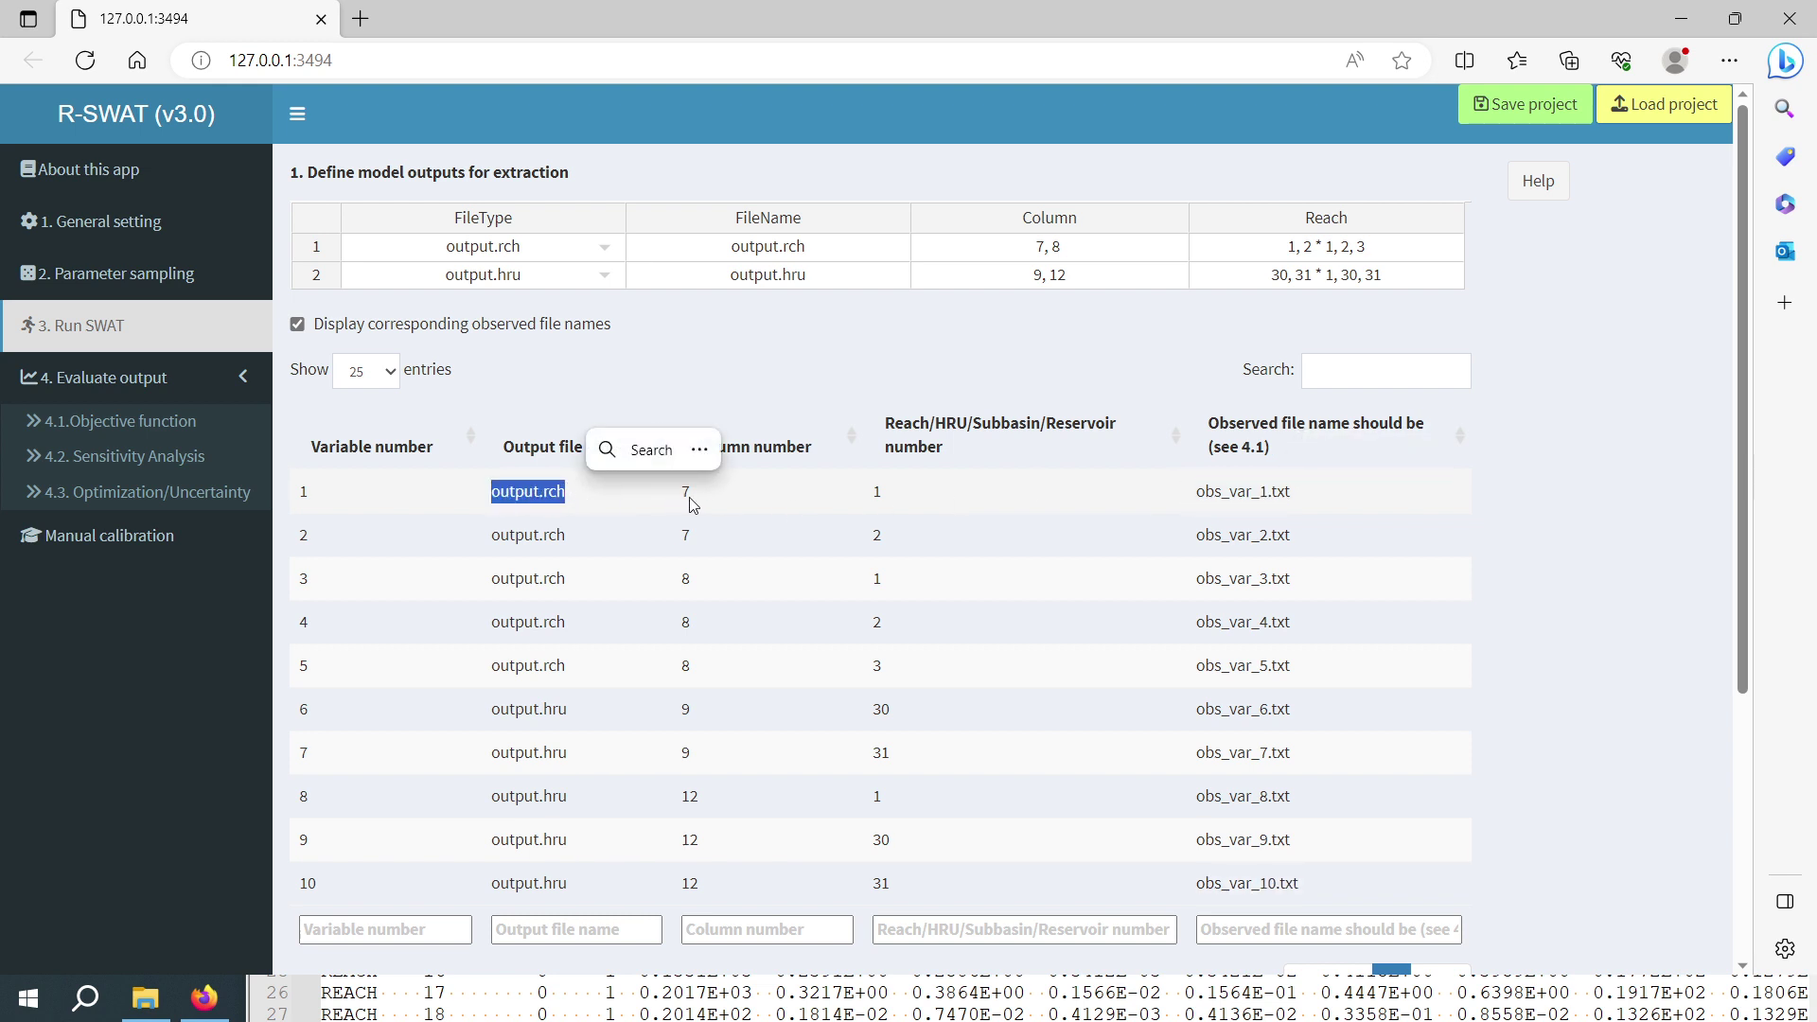
pyautogui.moveTo(694, 505); pyautogui.dragTo(680, 493)
pyautogui.moveTo(875, 500); pyautogui.dragTo(896, 503)
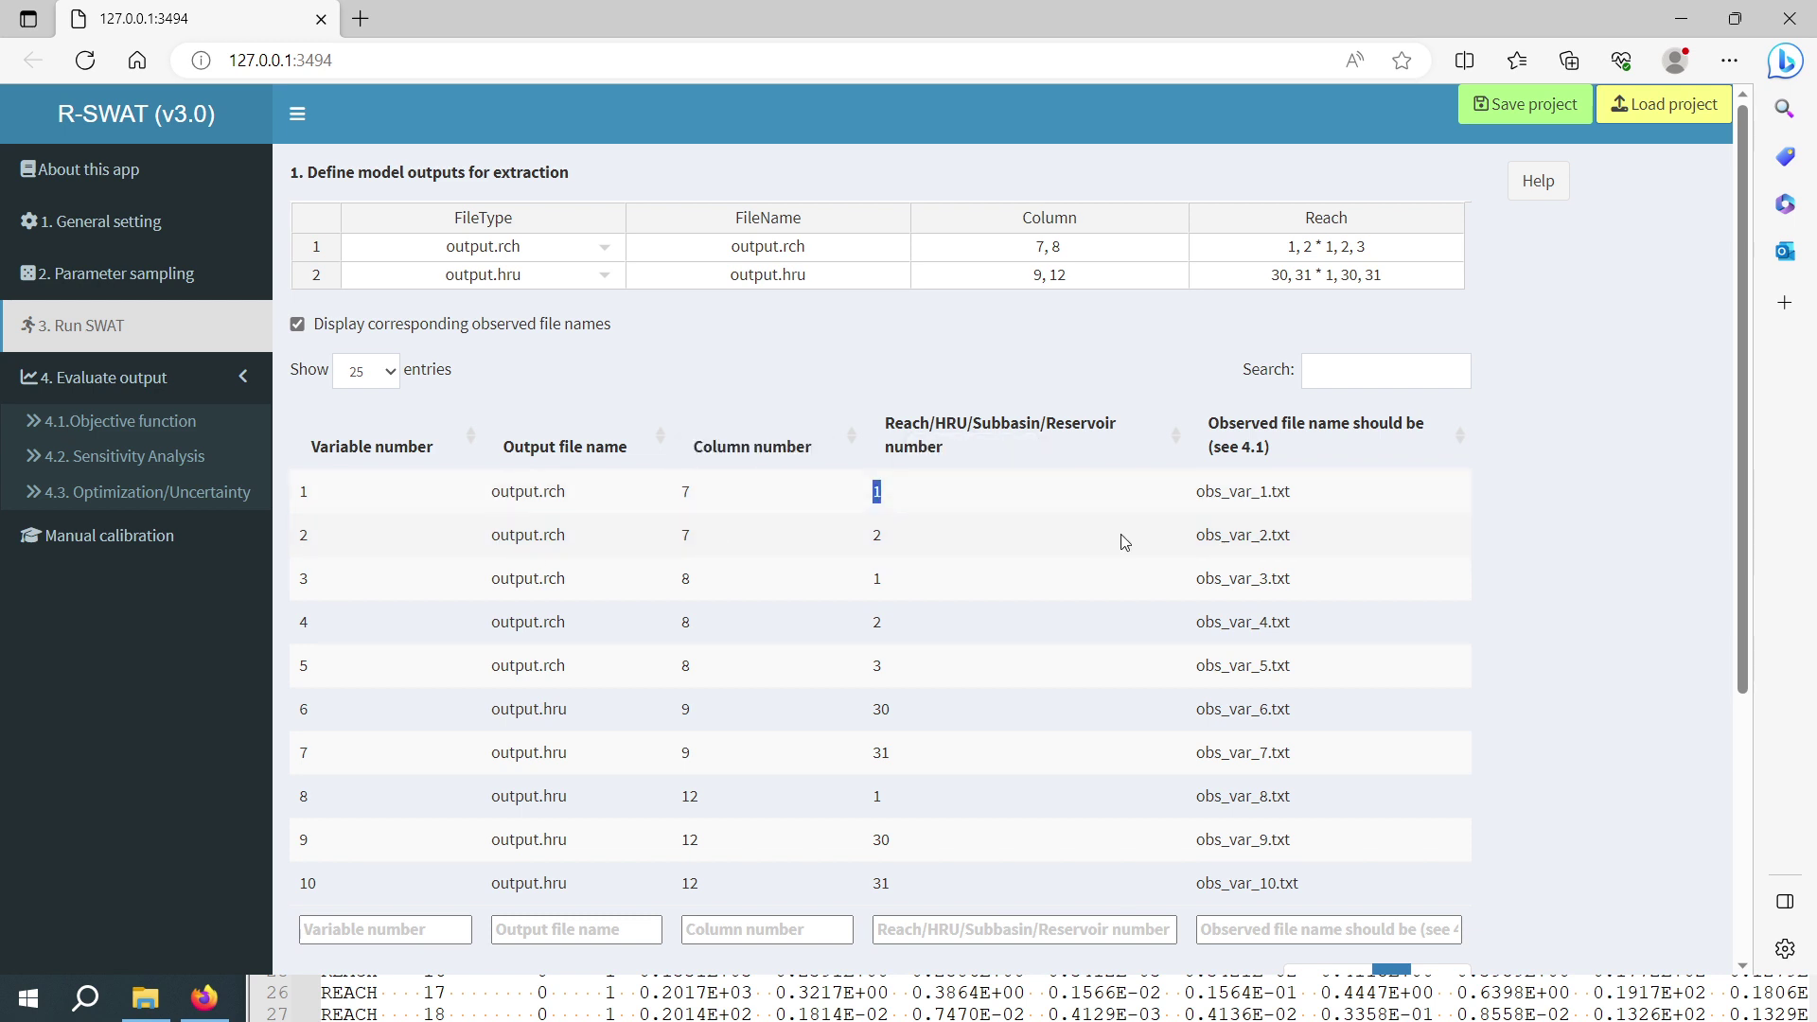
# Match obs_var_2.txt to its output file, column and reach number, and hide the observed file name table
pyautogui.moveTo(1192, 549); pyautogui.dragTo(1325, 540)
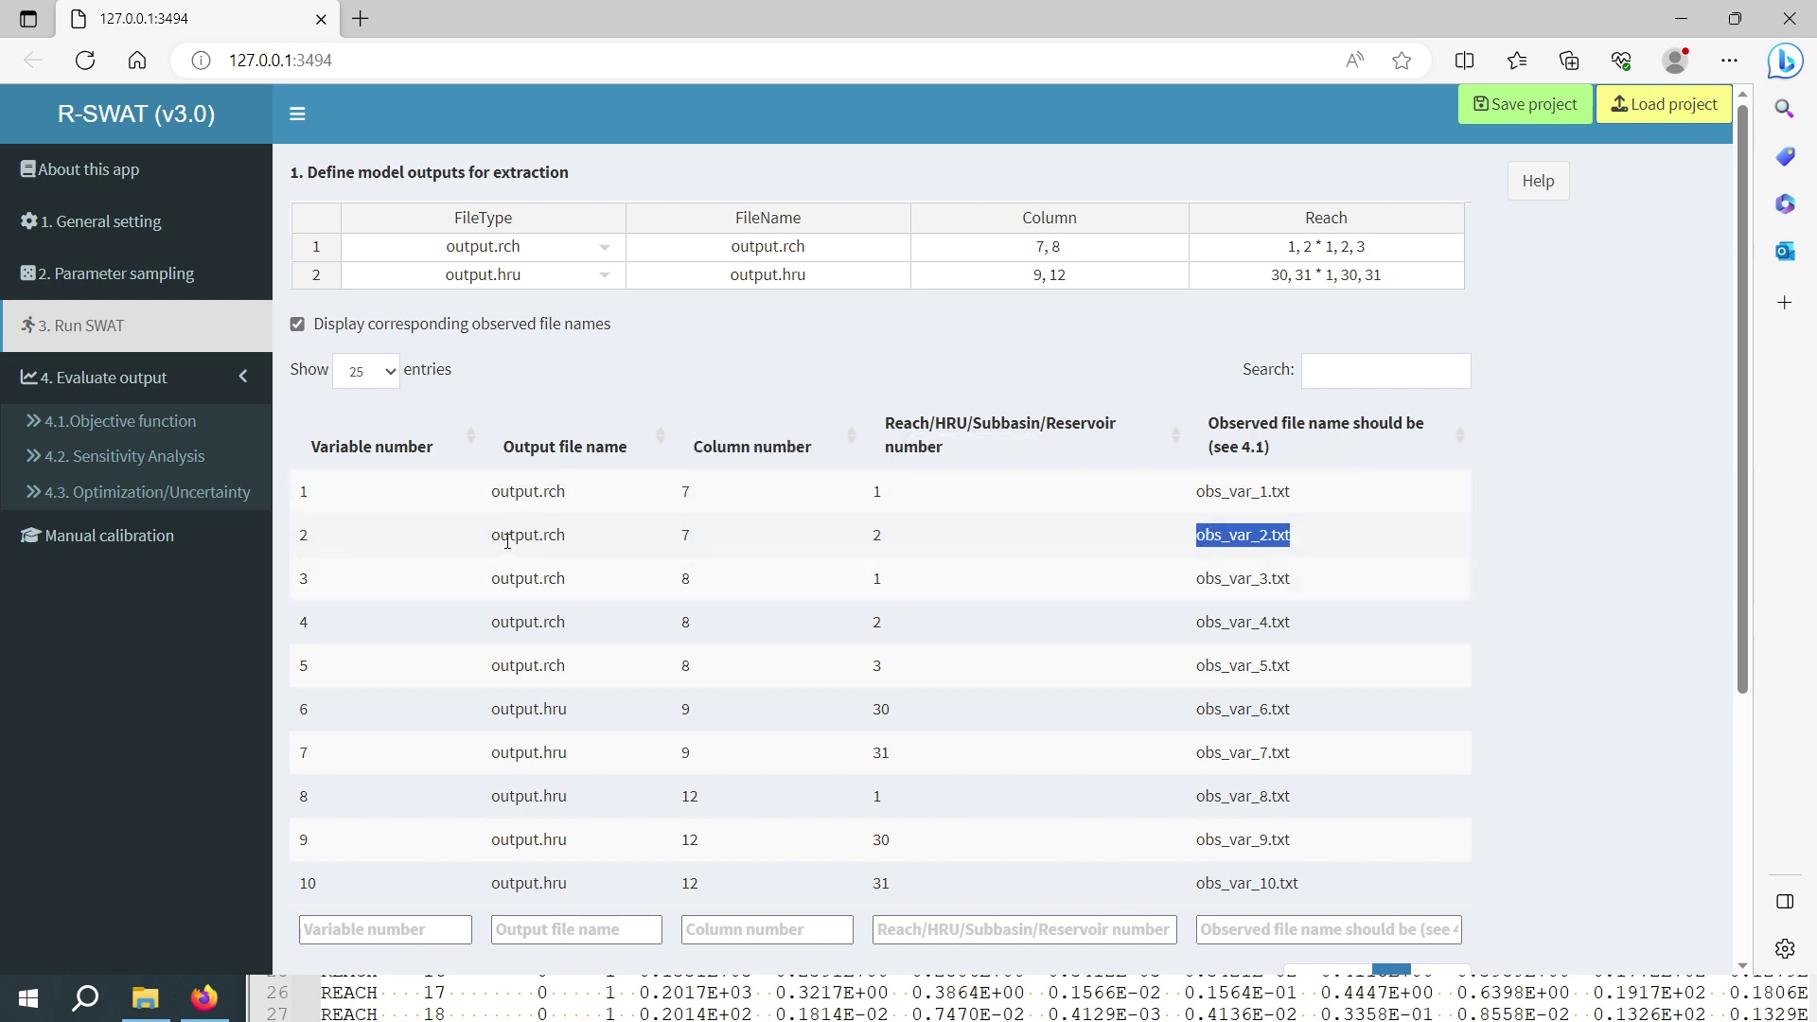
pyautogui.moveTo(483, 540); pyautogui.dragTo(900, 541)
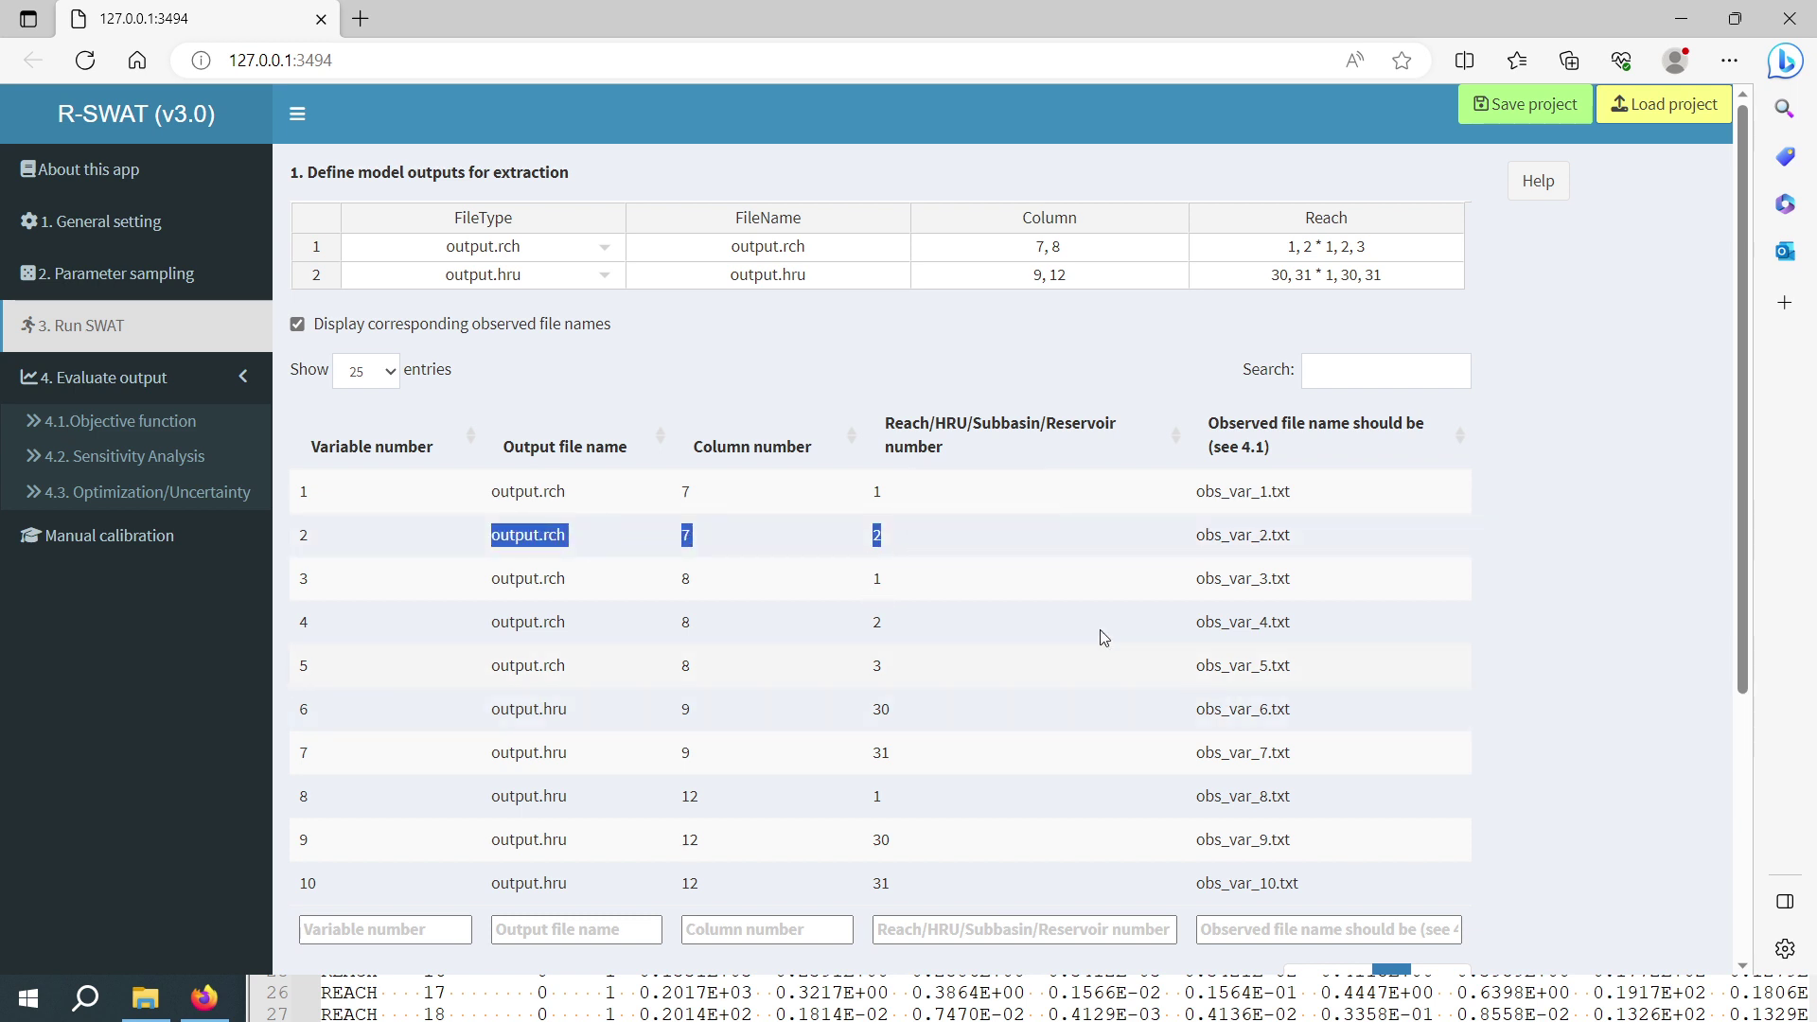
pyautogui.click(298, 326)
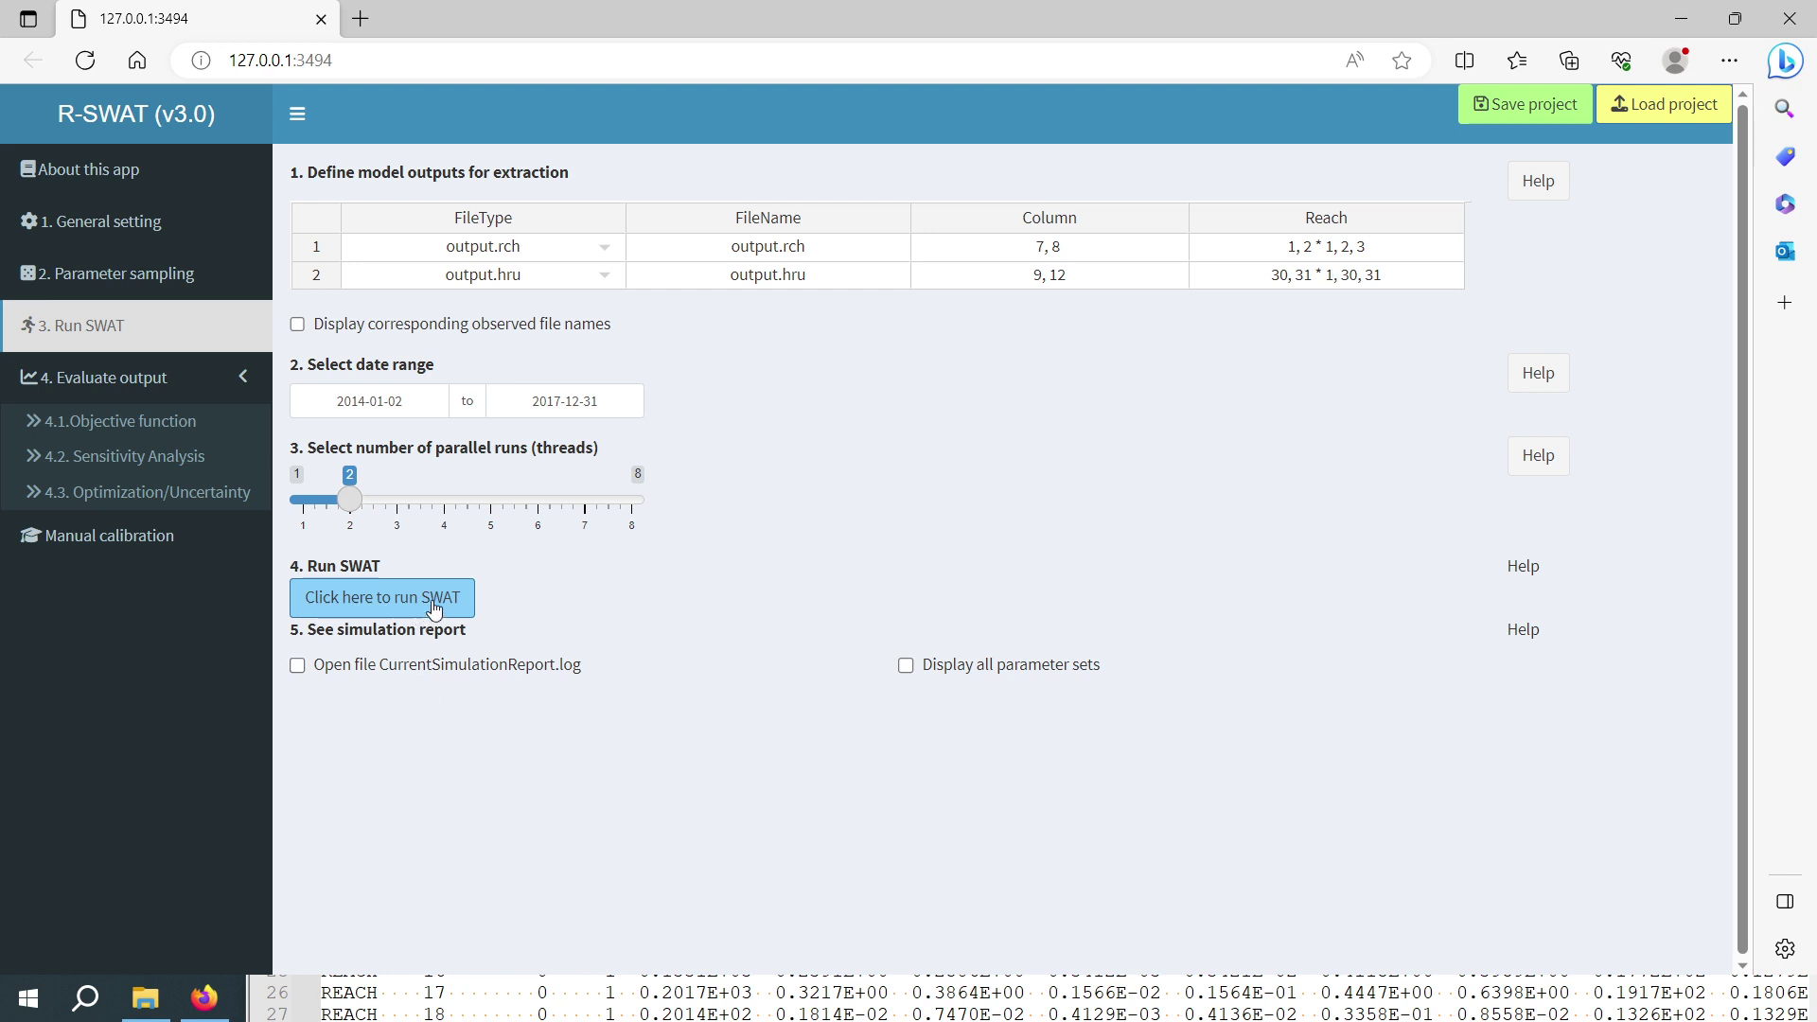
# Start the SWAT run, dismiss its notice, and open the Objective function page
pyautogui.click(385, 602)
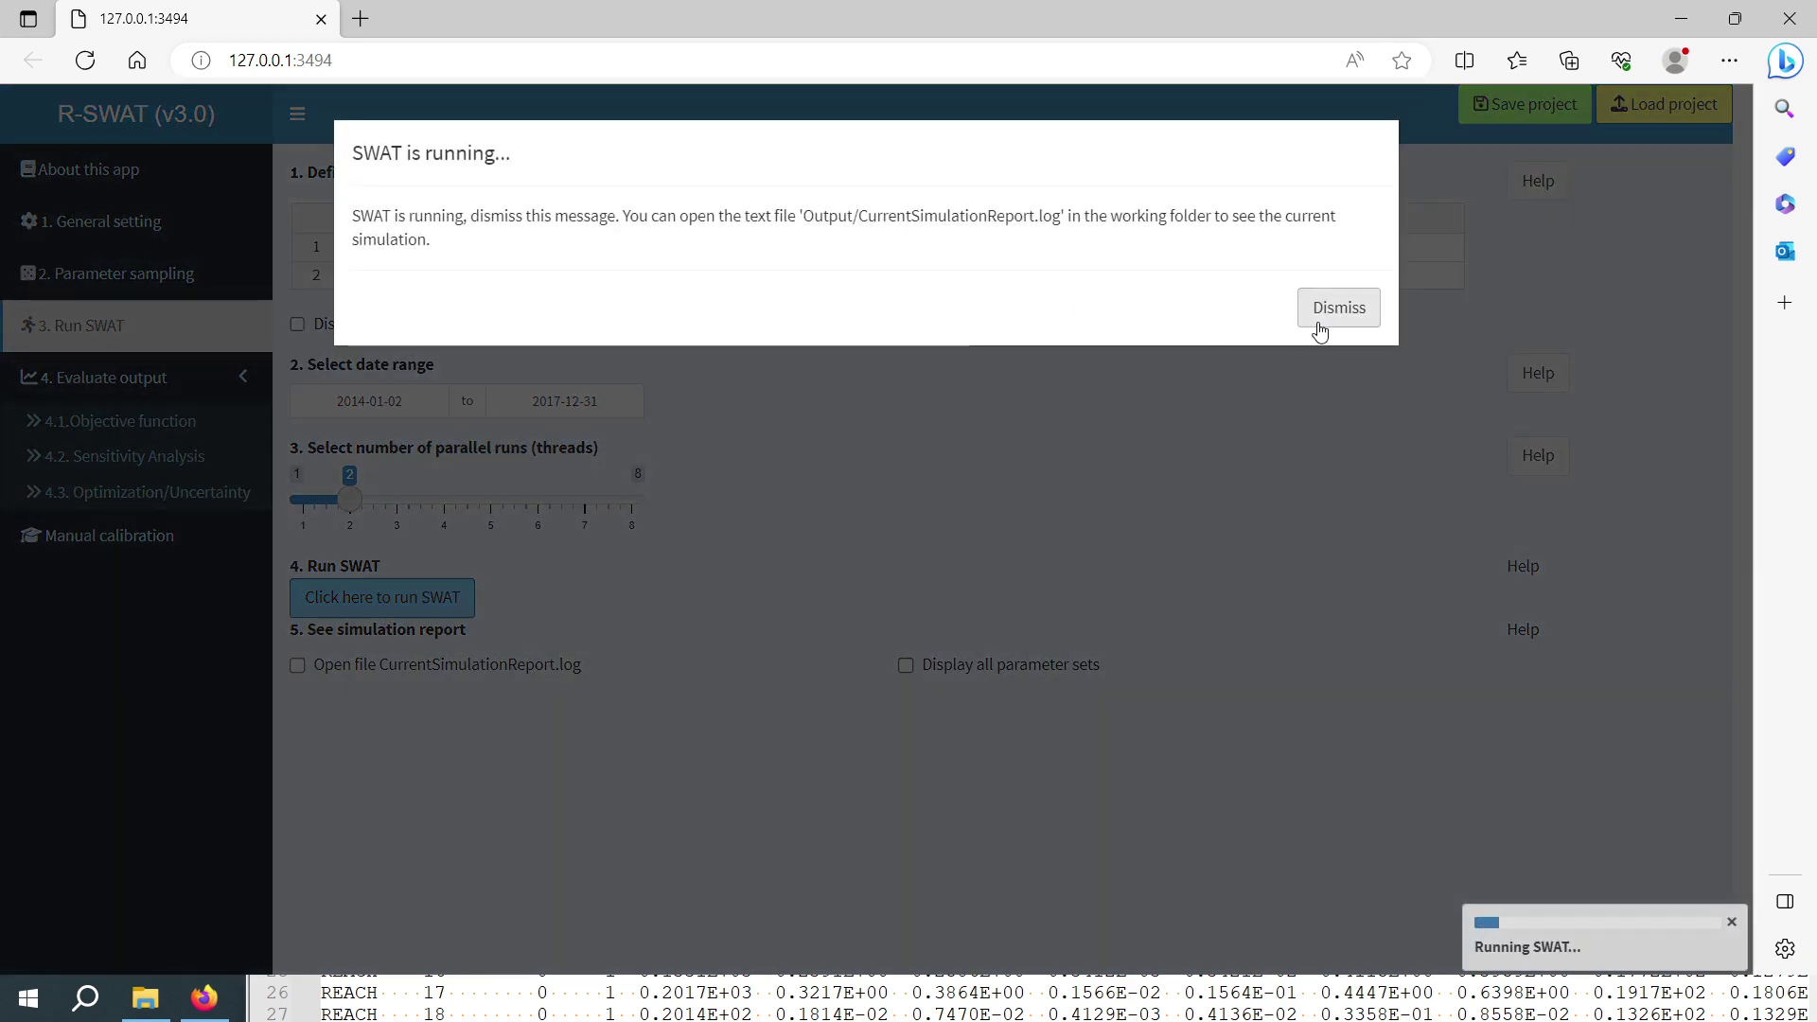
pyautogui.click(1337, 307)
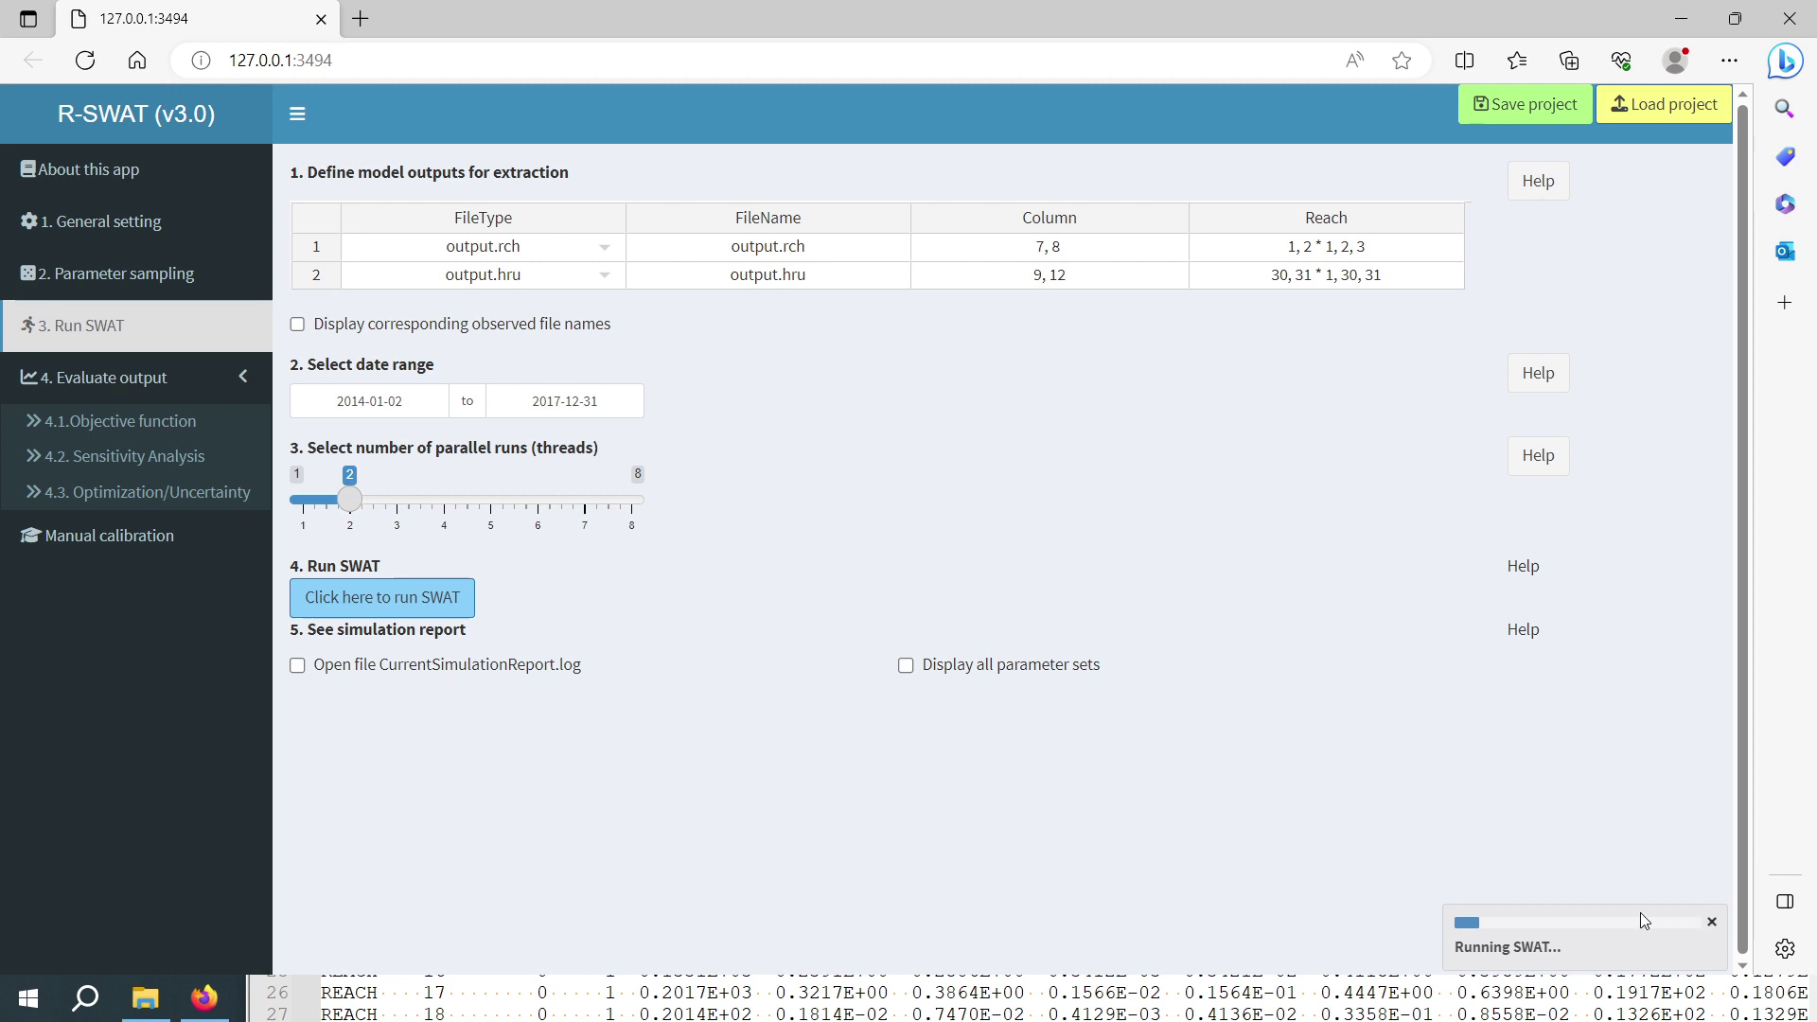
pyautogui.click(180, 437)
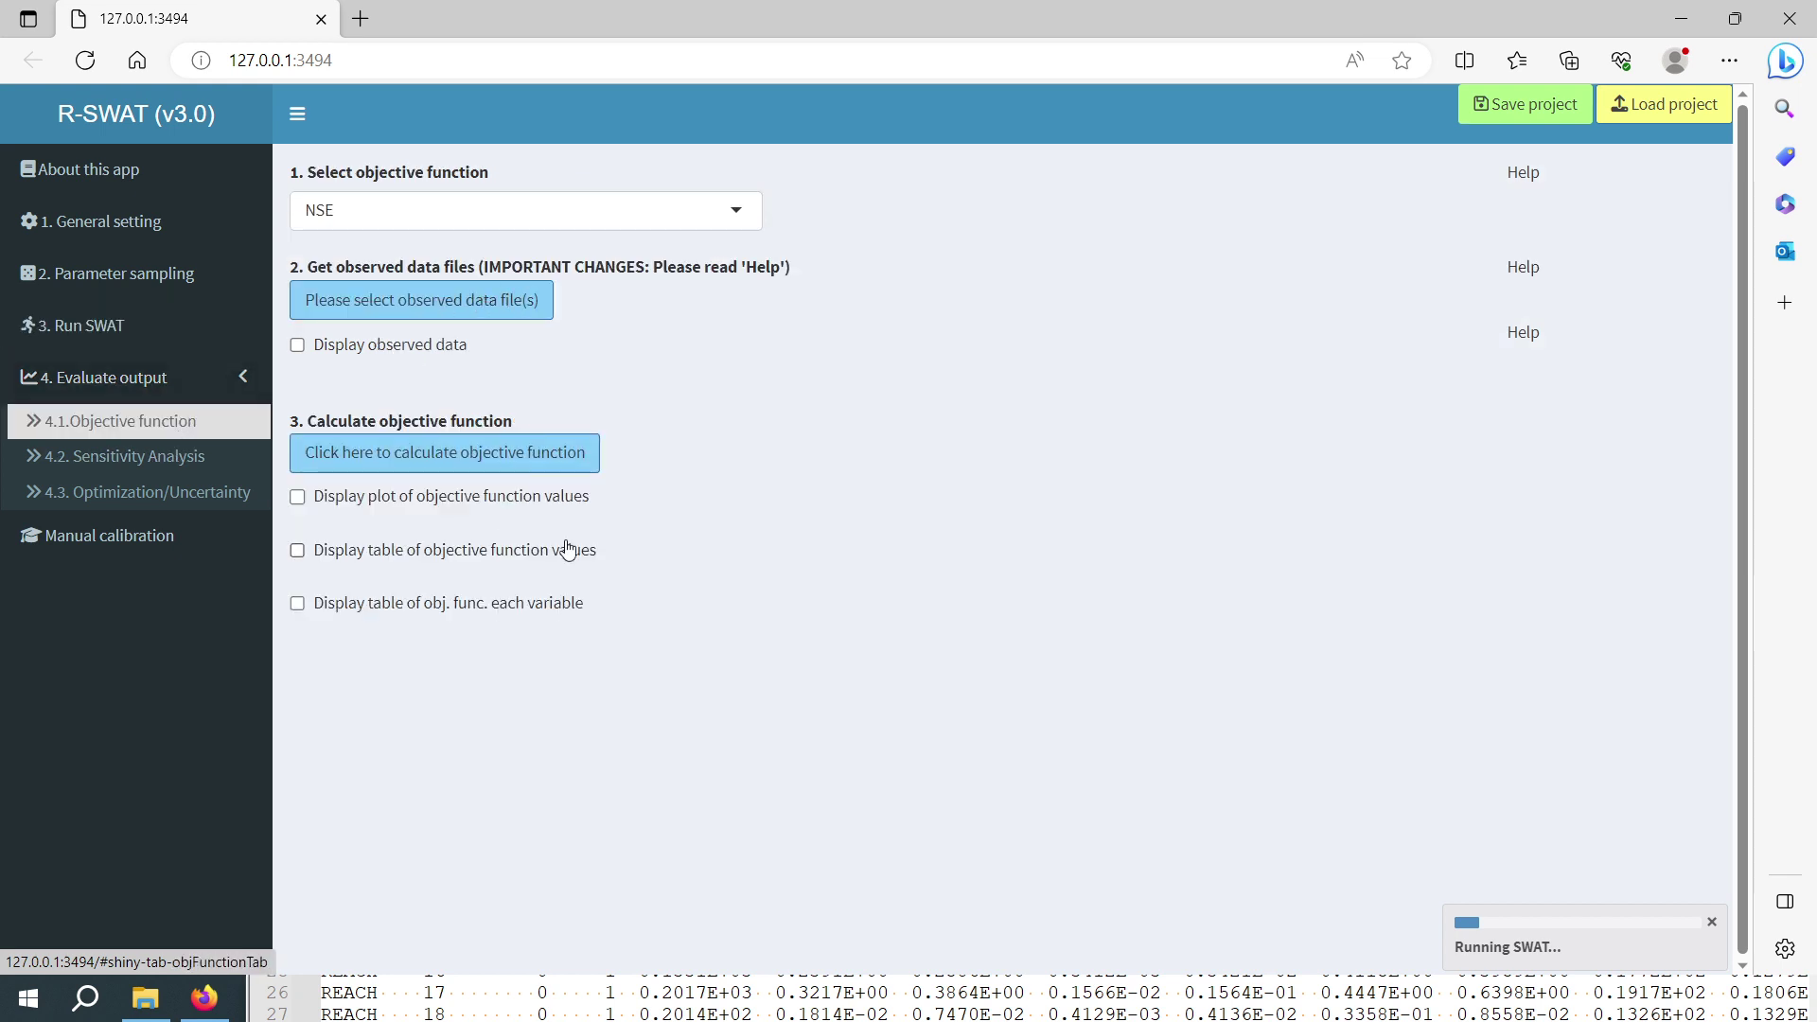
# Review the available objective functions without changing the selection, and open the parameter sampling page
pyautogui.click(698, 212)
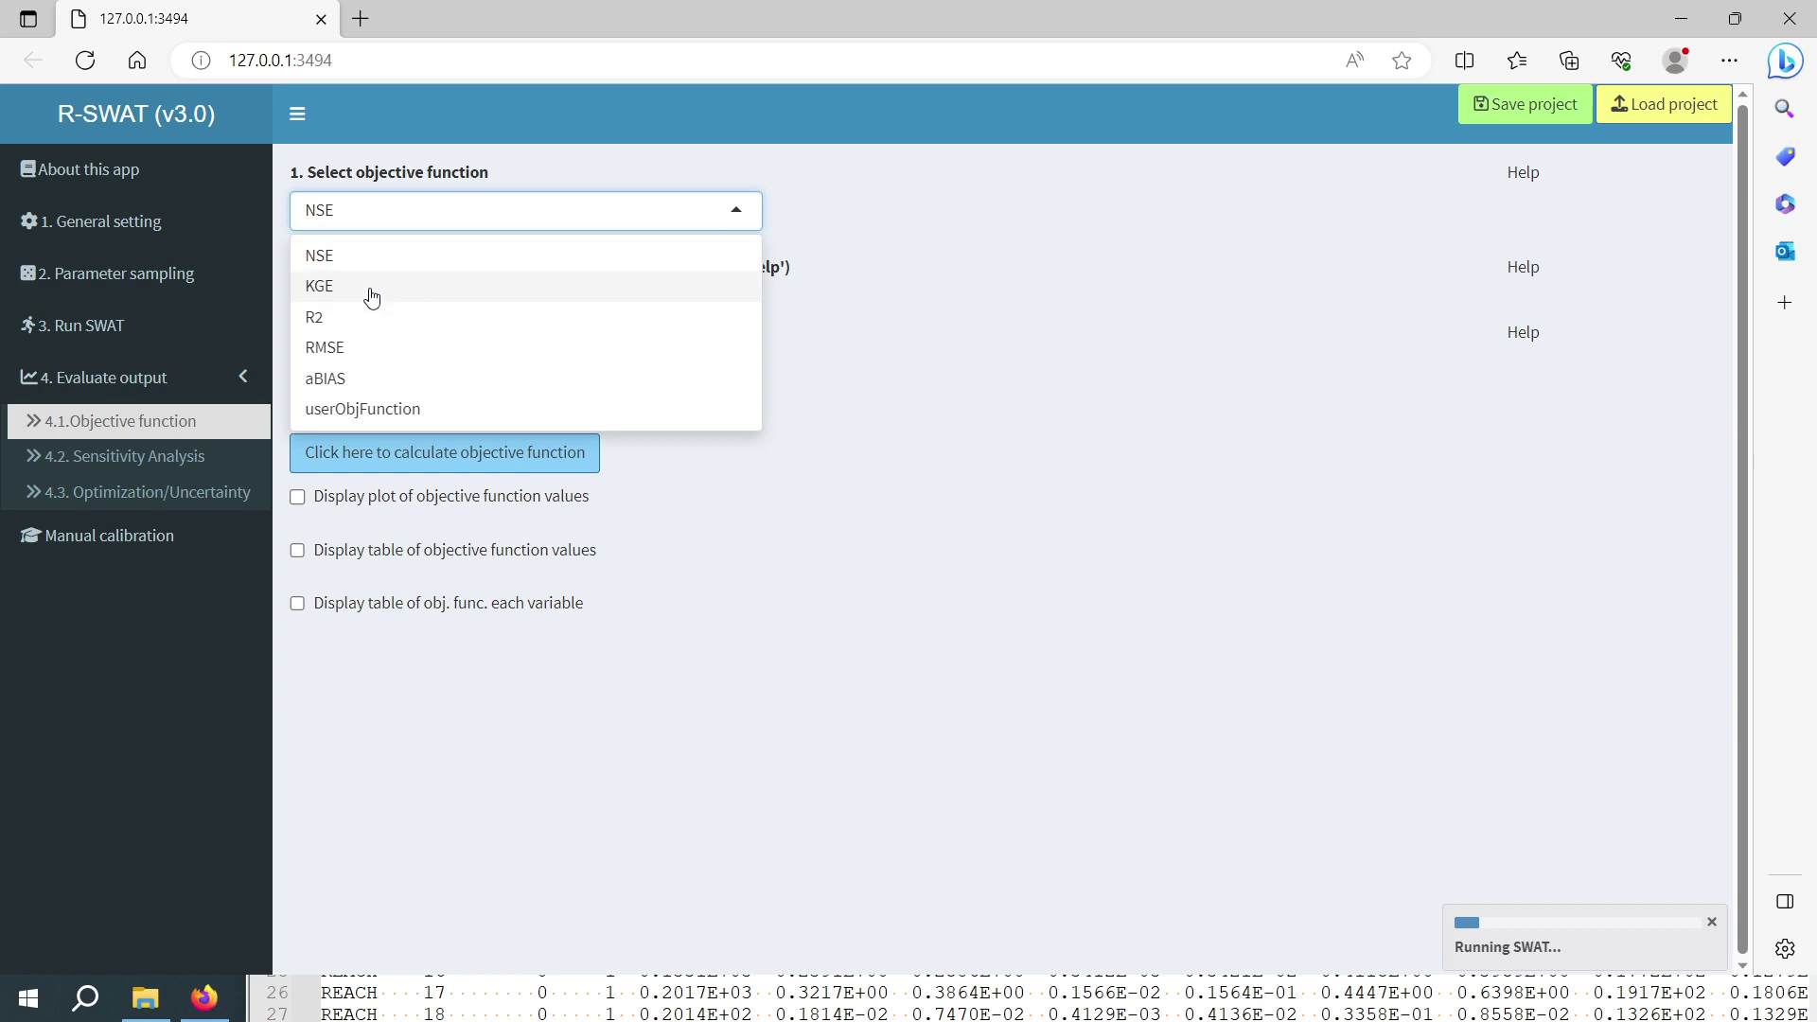
pyautogui.click(977, 390)
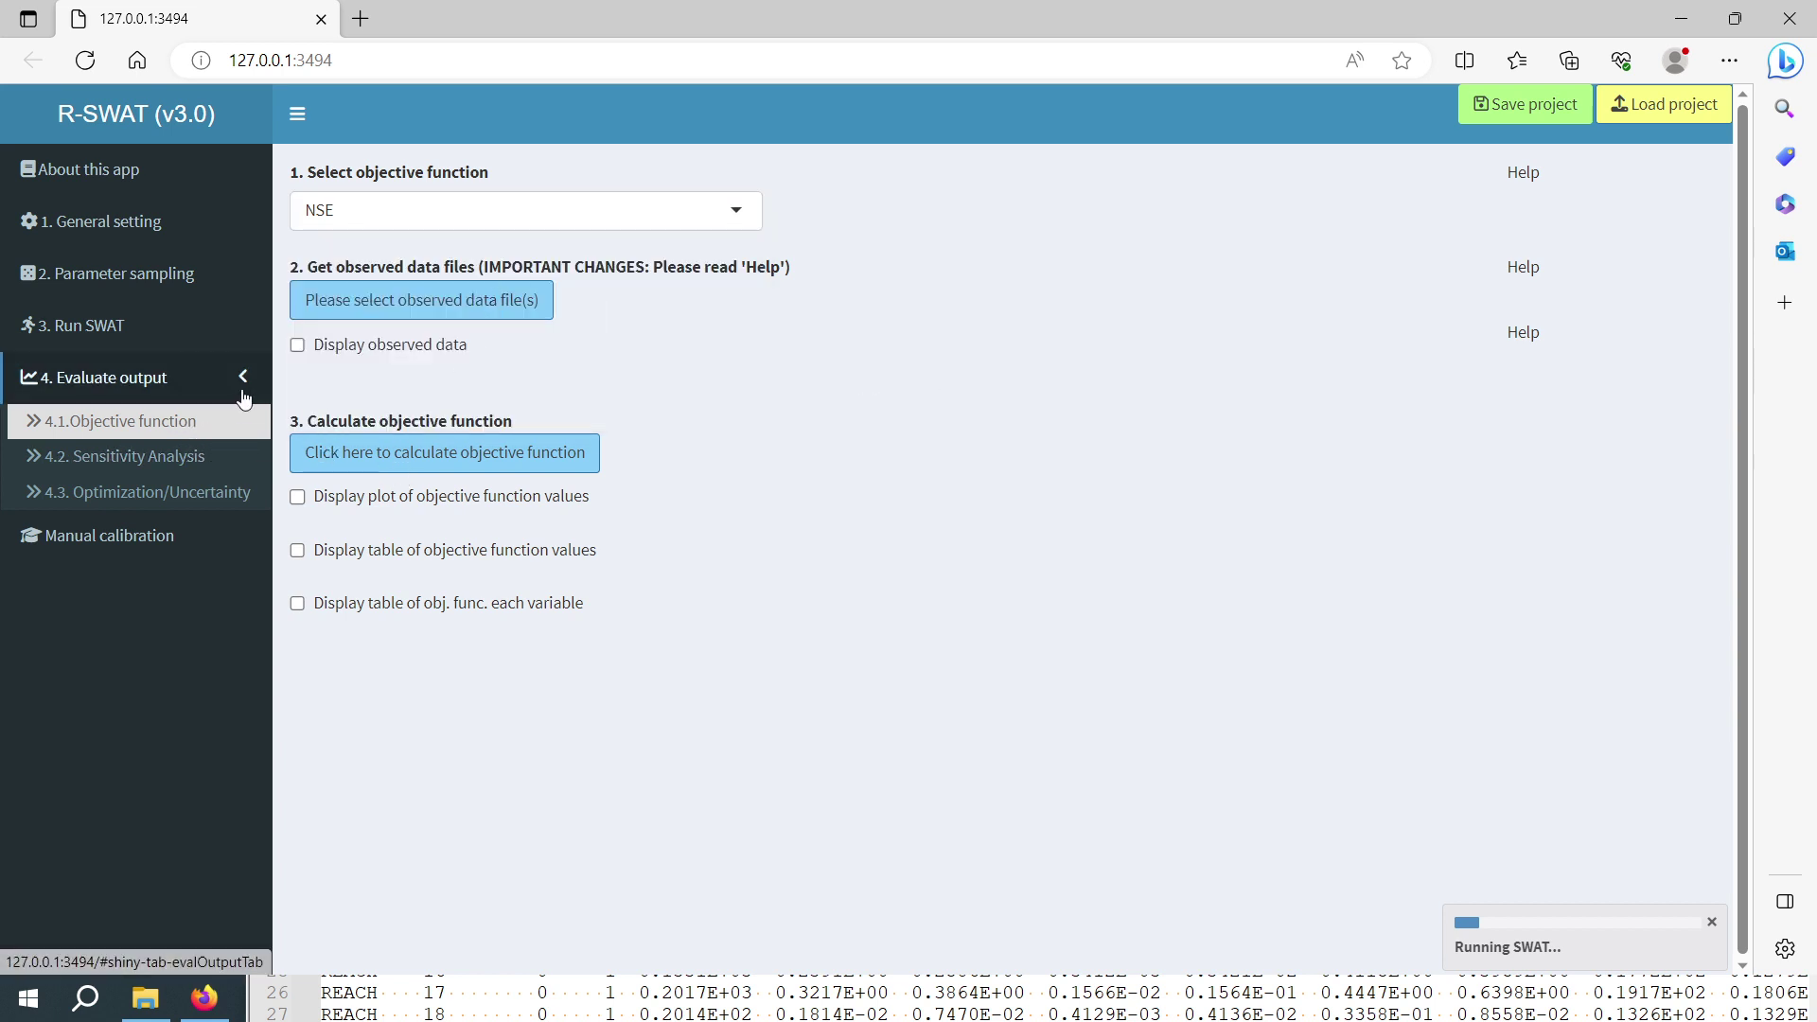
pyautogui.click(161, 276)
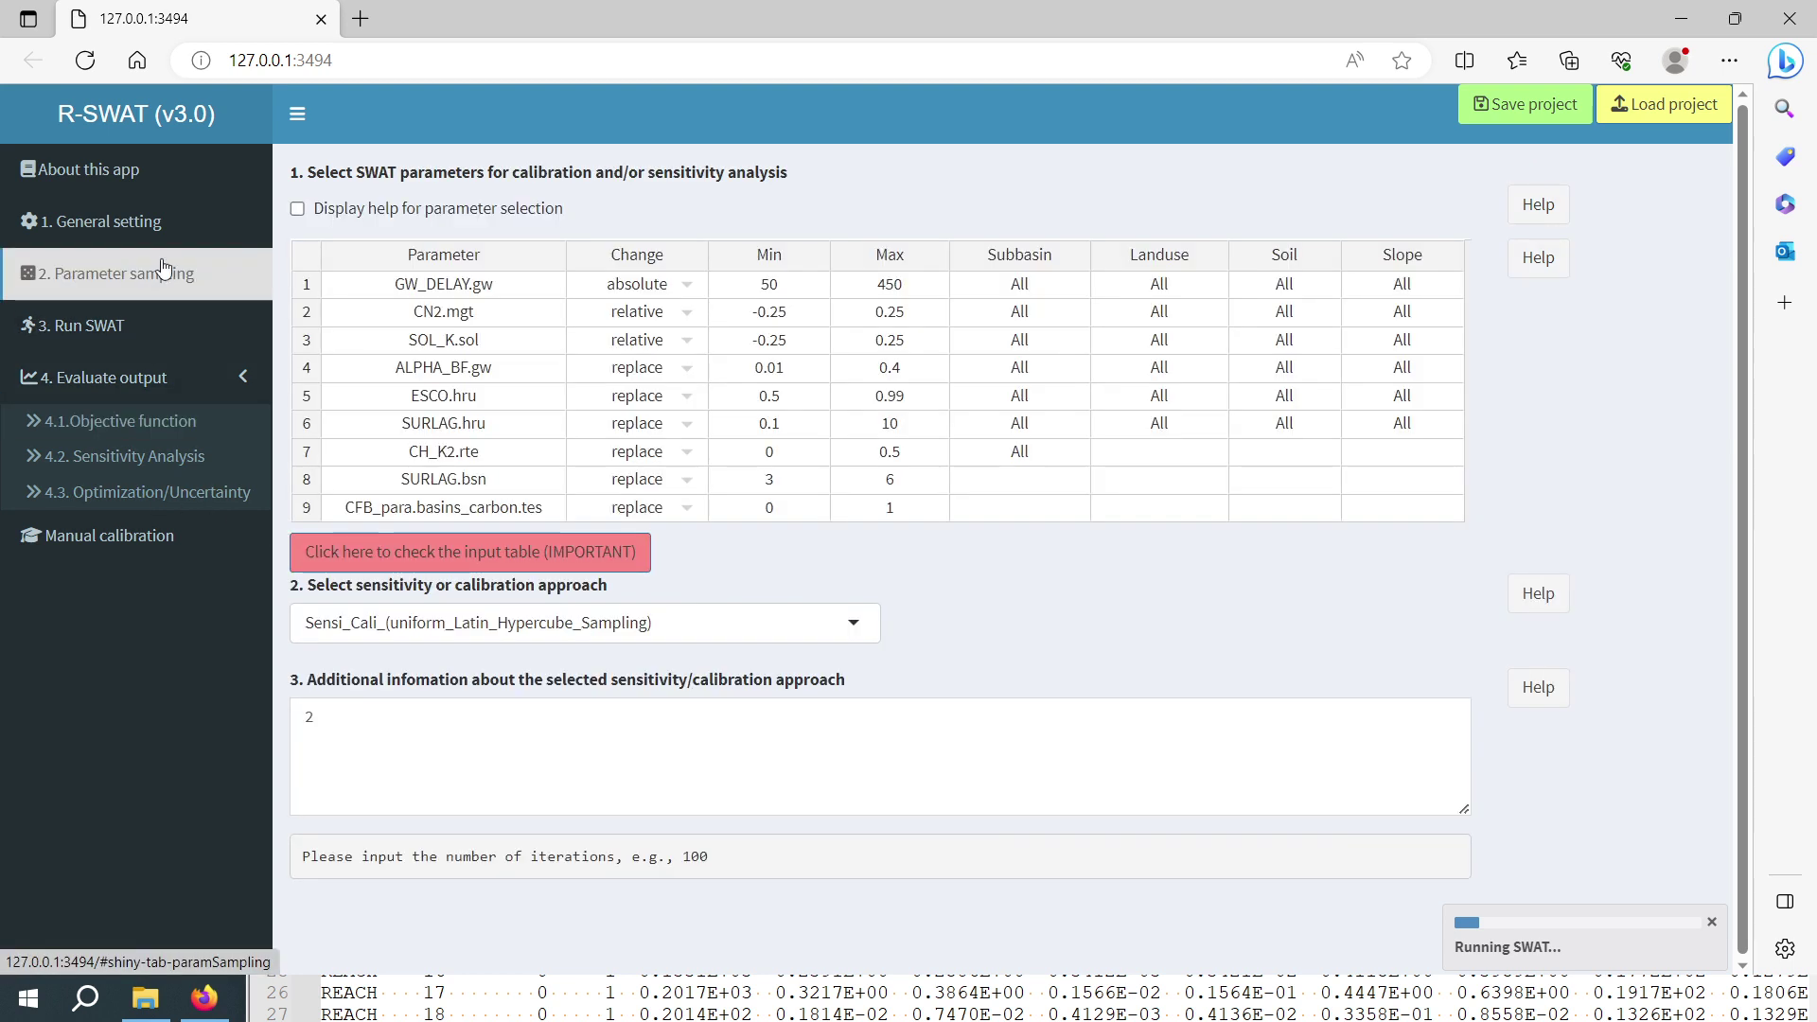
# Display the content of the swatParam.txt parameter file in the general settings
pyautogui.click(109, 222)
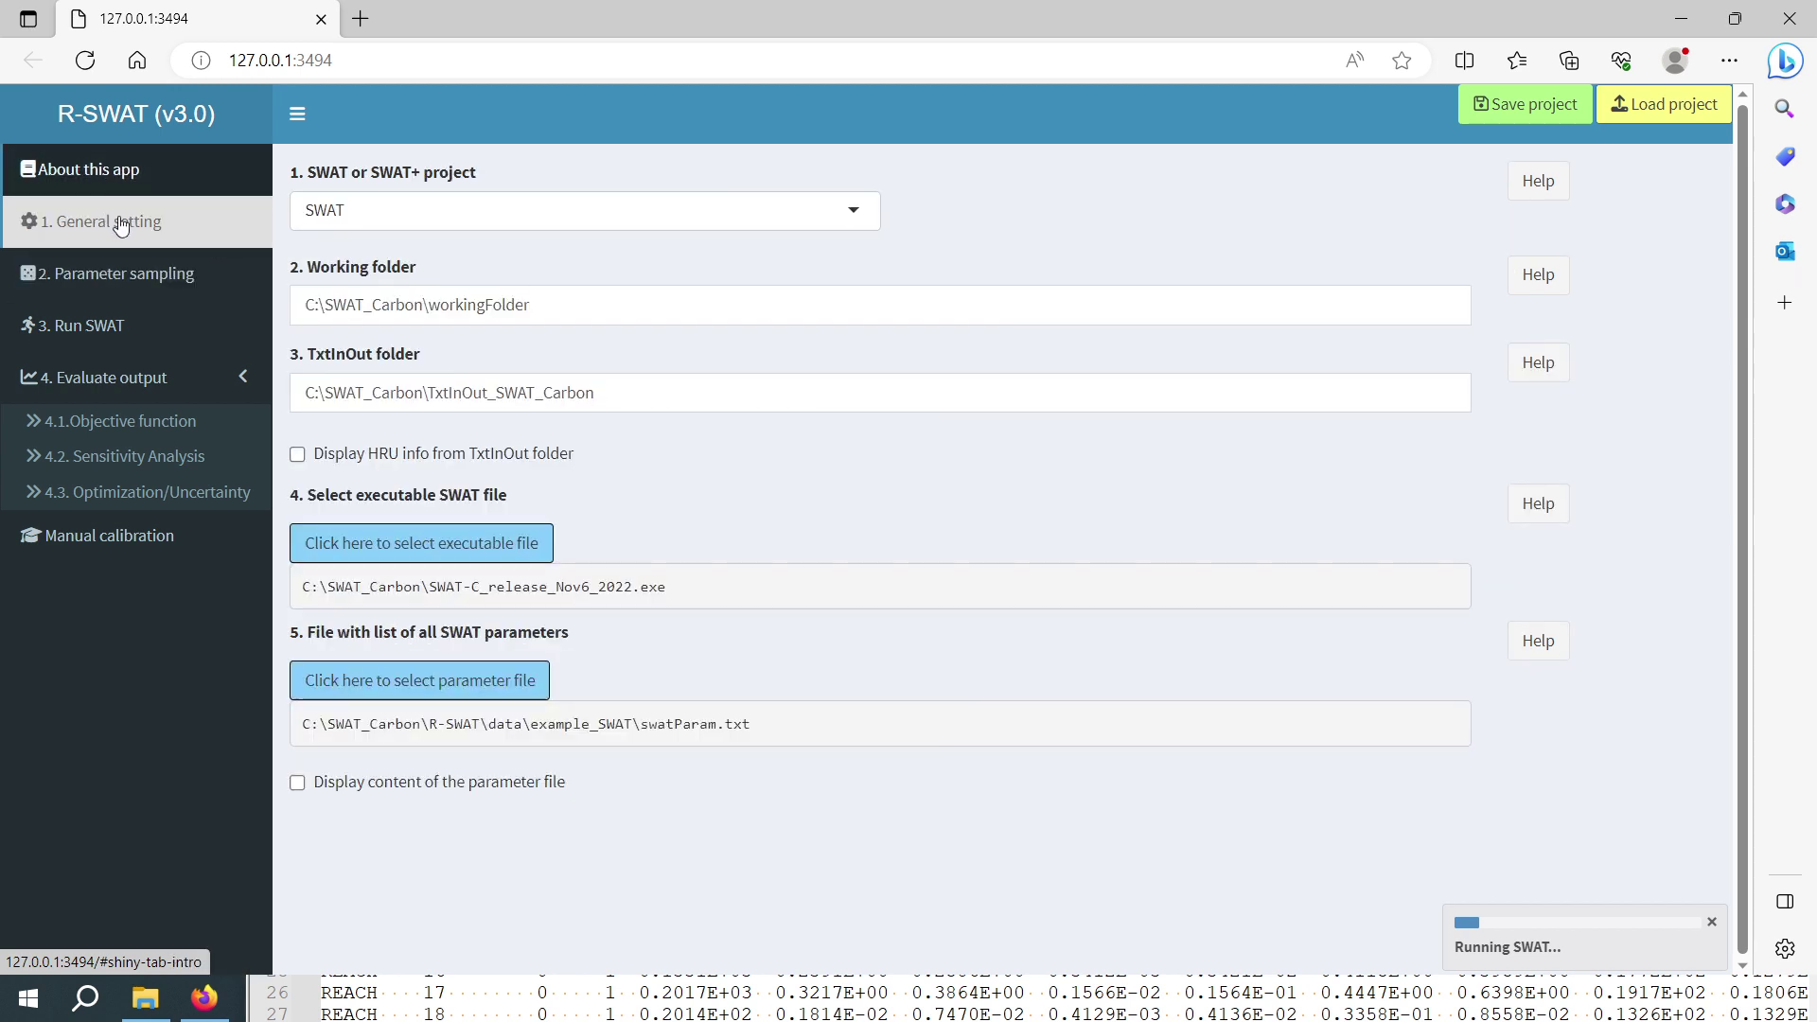
pyautogui.click(297, 783)
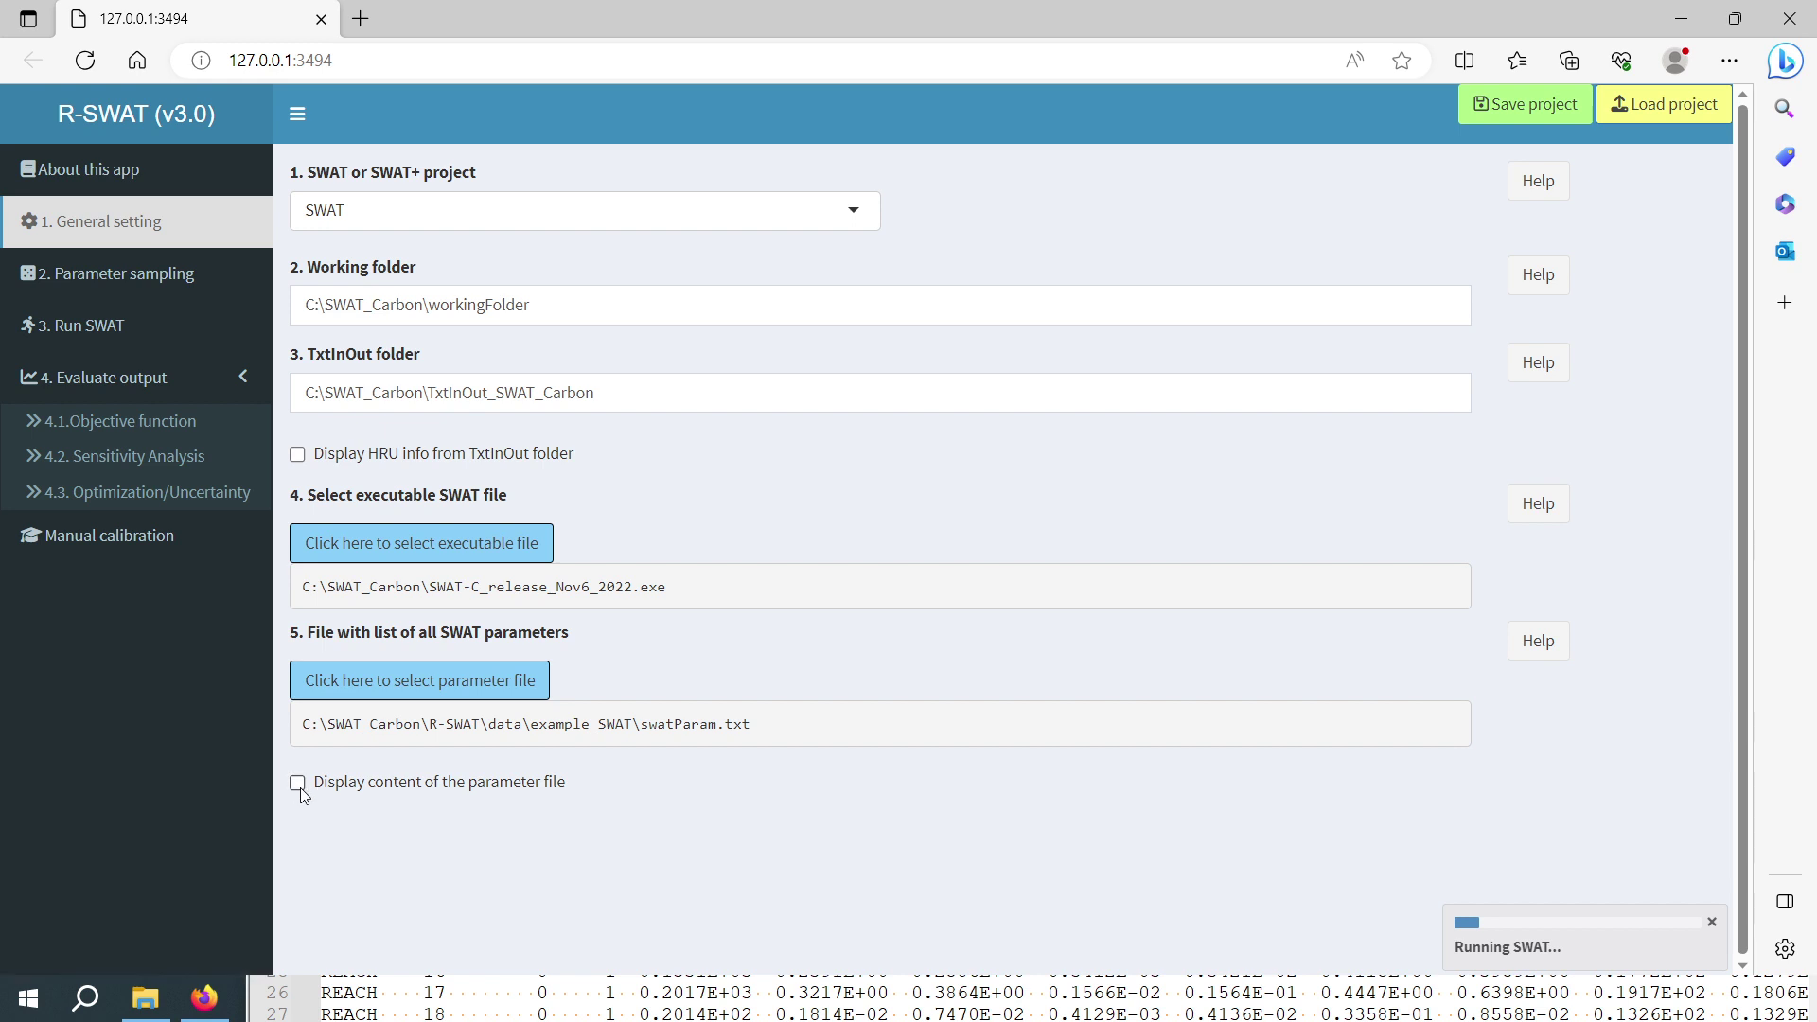
pyautogui.scroll(-4, 575, 835)
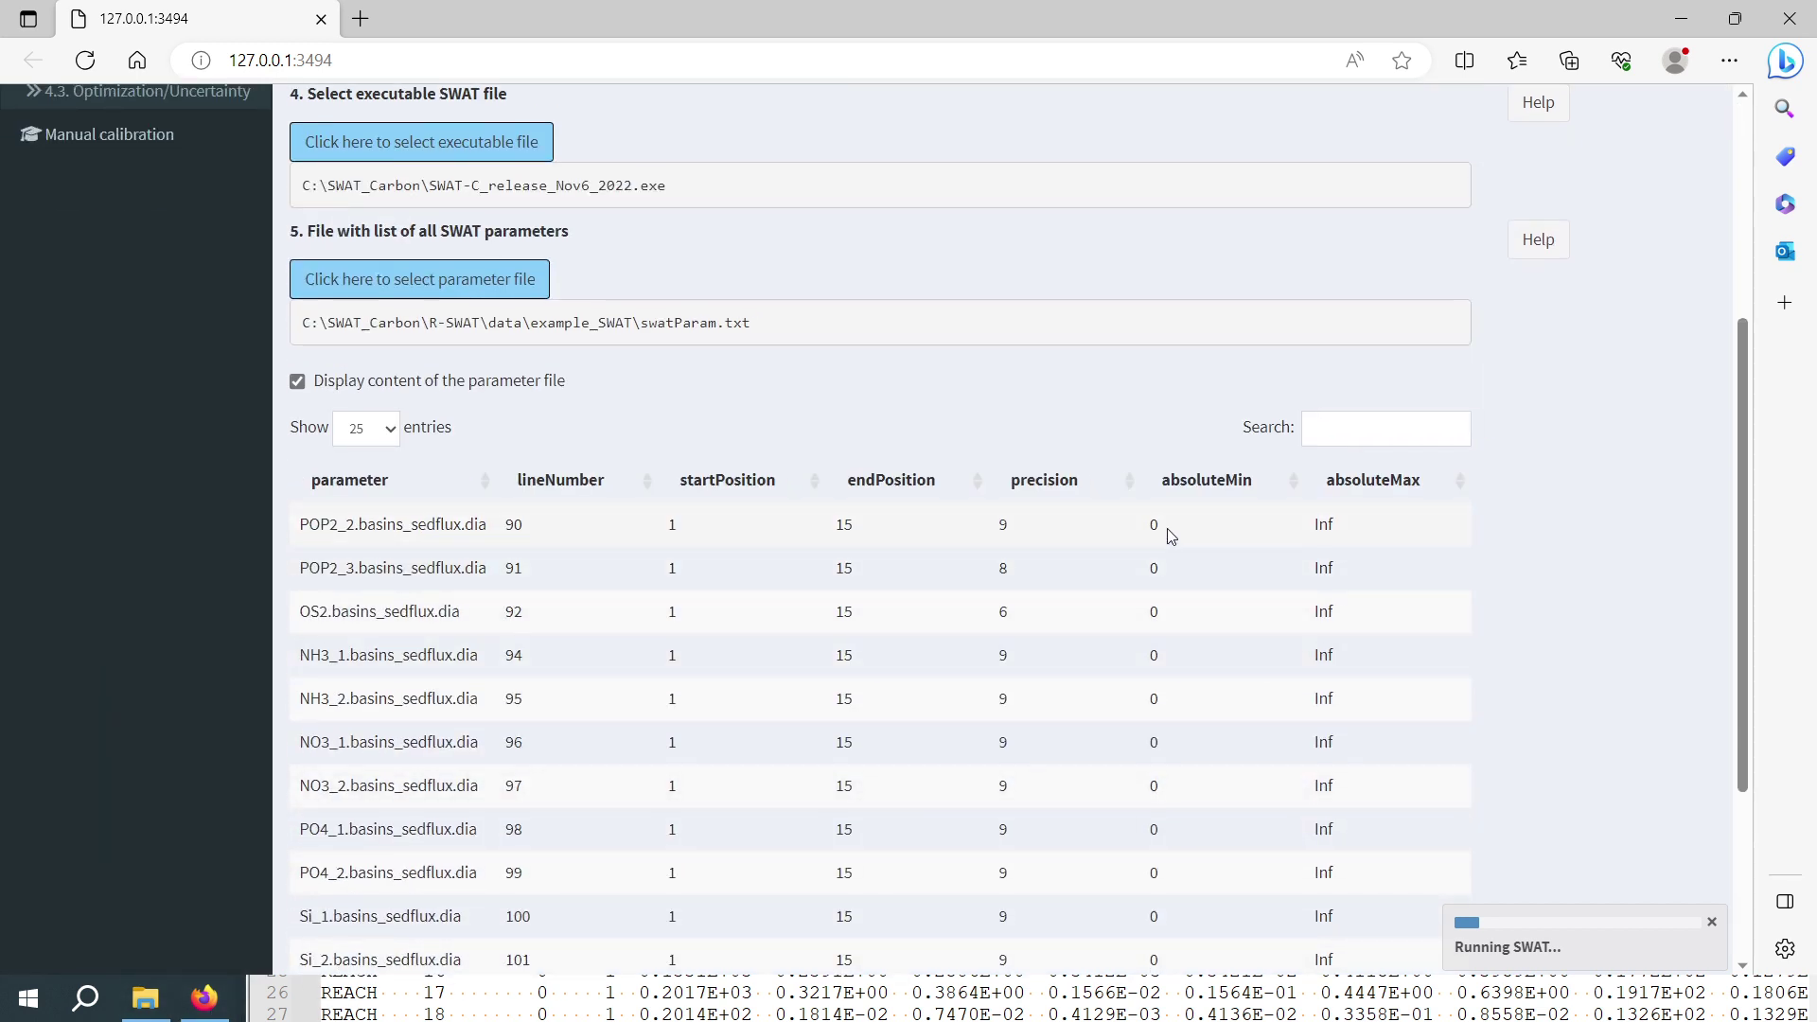
# Examine the absoluteMin and absoluteMax columns of the basins_sedflux.dia parameters, highlighting individual absoluteMax entries
pyautogui.moveTo(1152, 537); pyautogui.dragTo(1311, 570)
pyautogui.click(1308, 577)
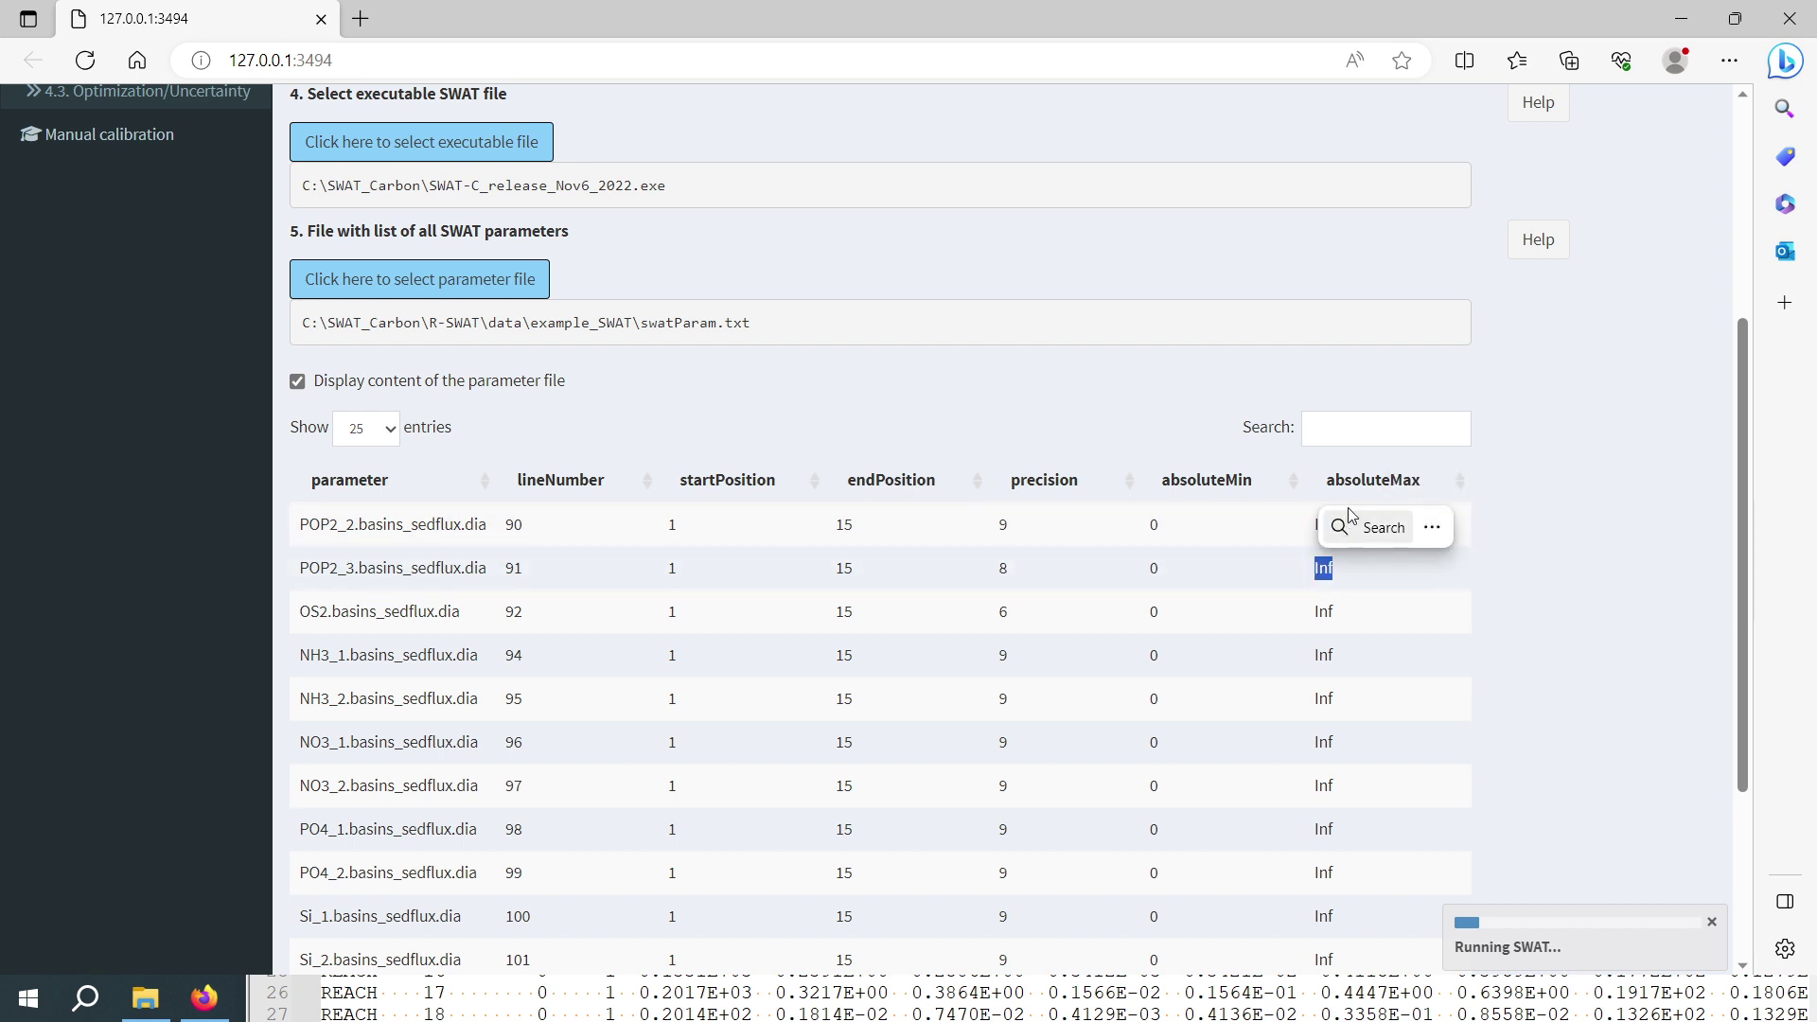
pyautogui.moveTo(1349, 611); pyautogui.dragTo(1312, 614)
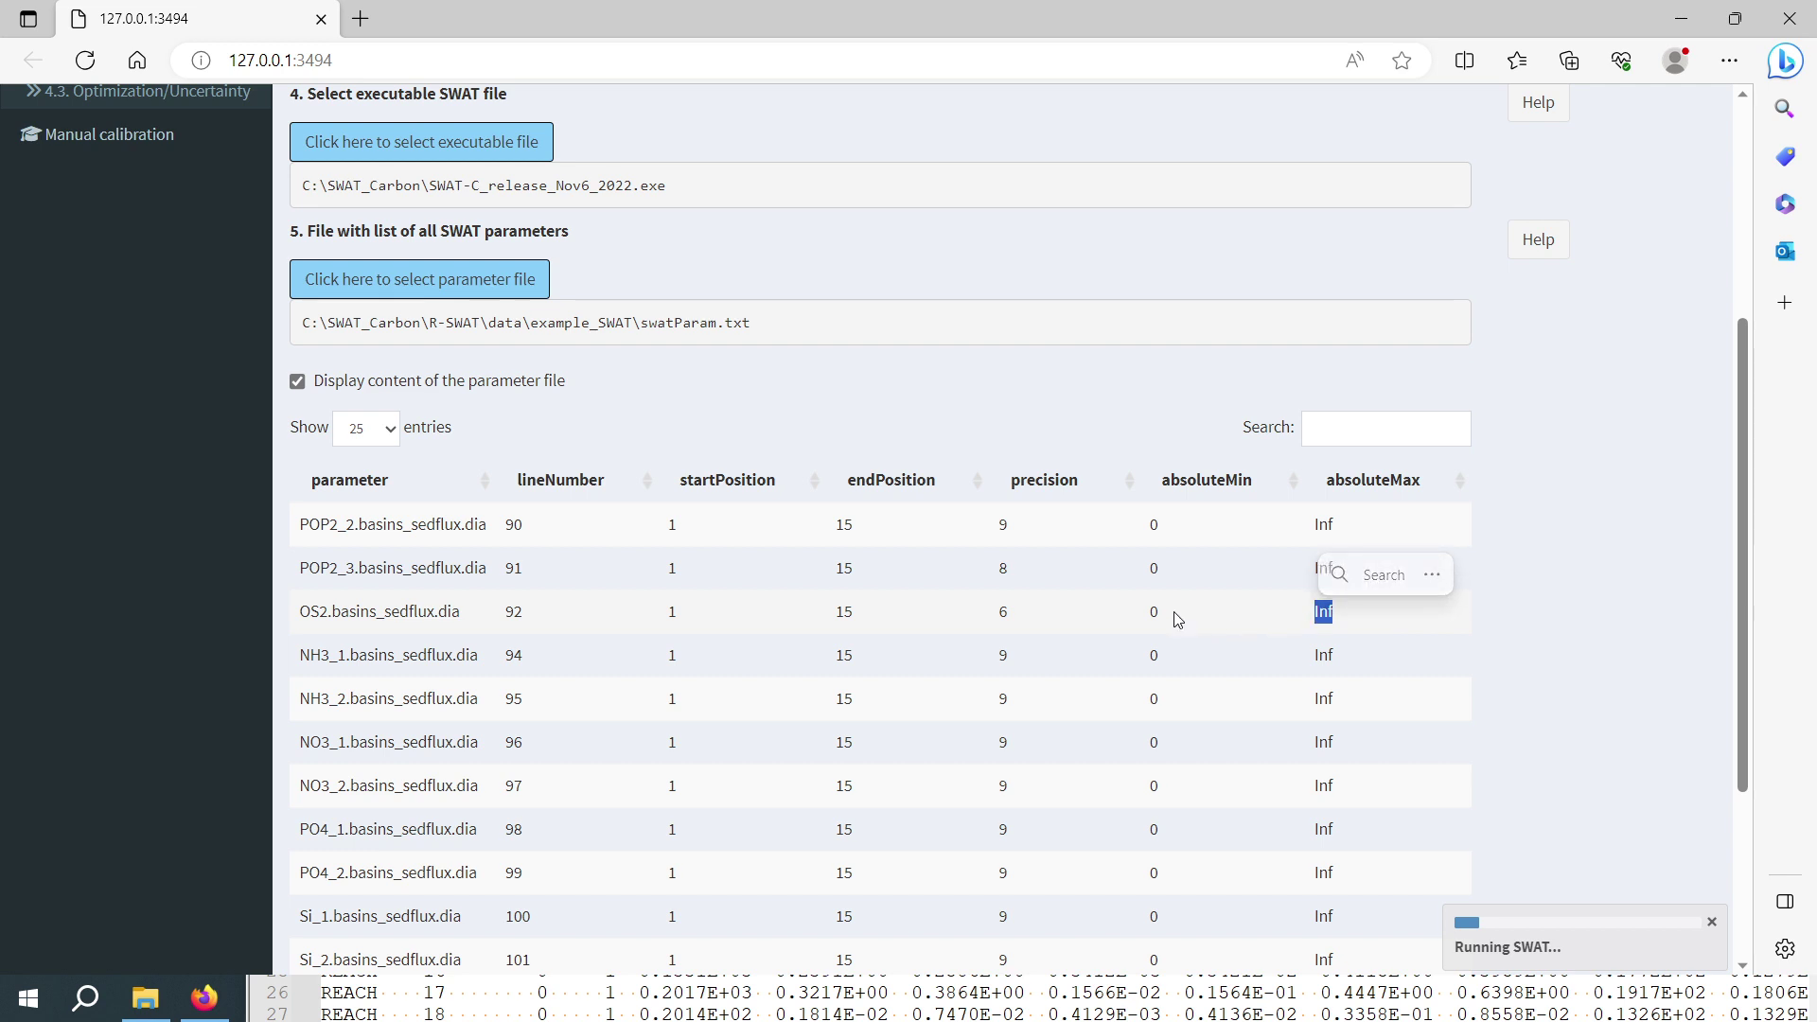
pyautogui.click(1317, 623)
pyautogui.doubleClick(1318, 624)
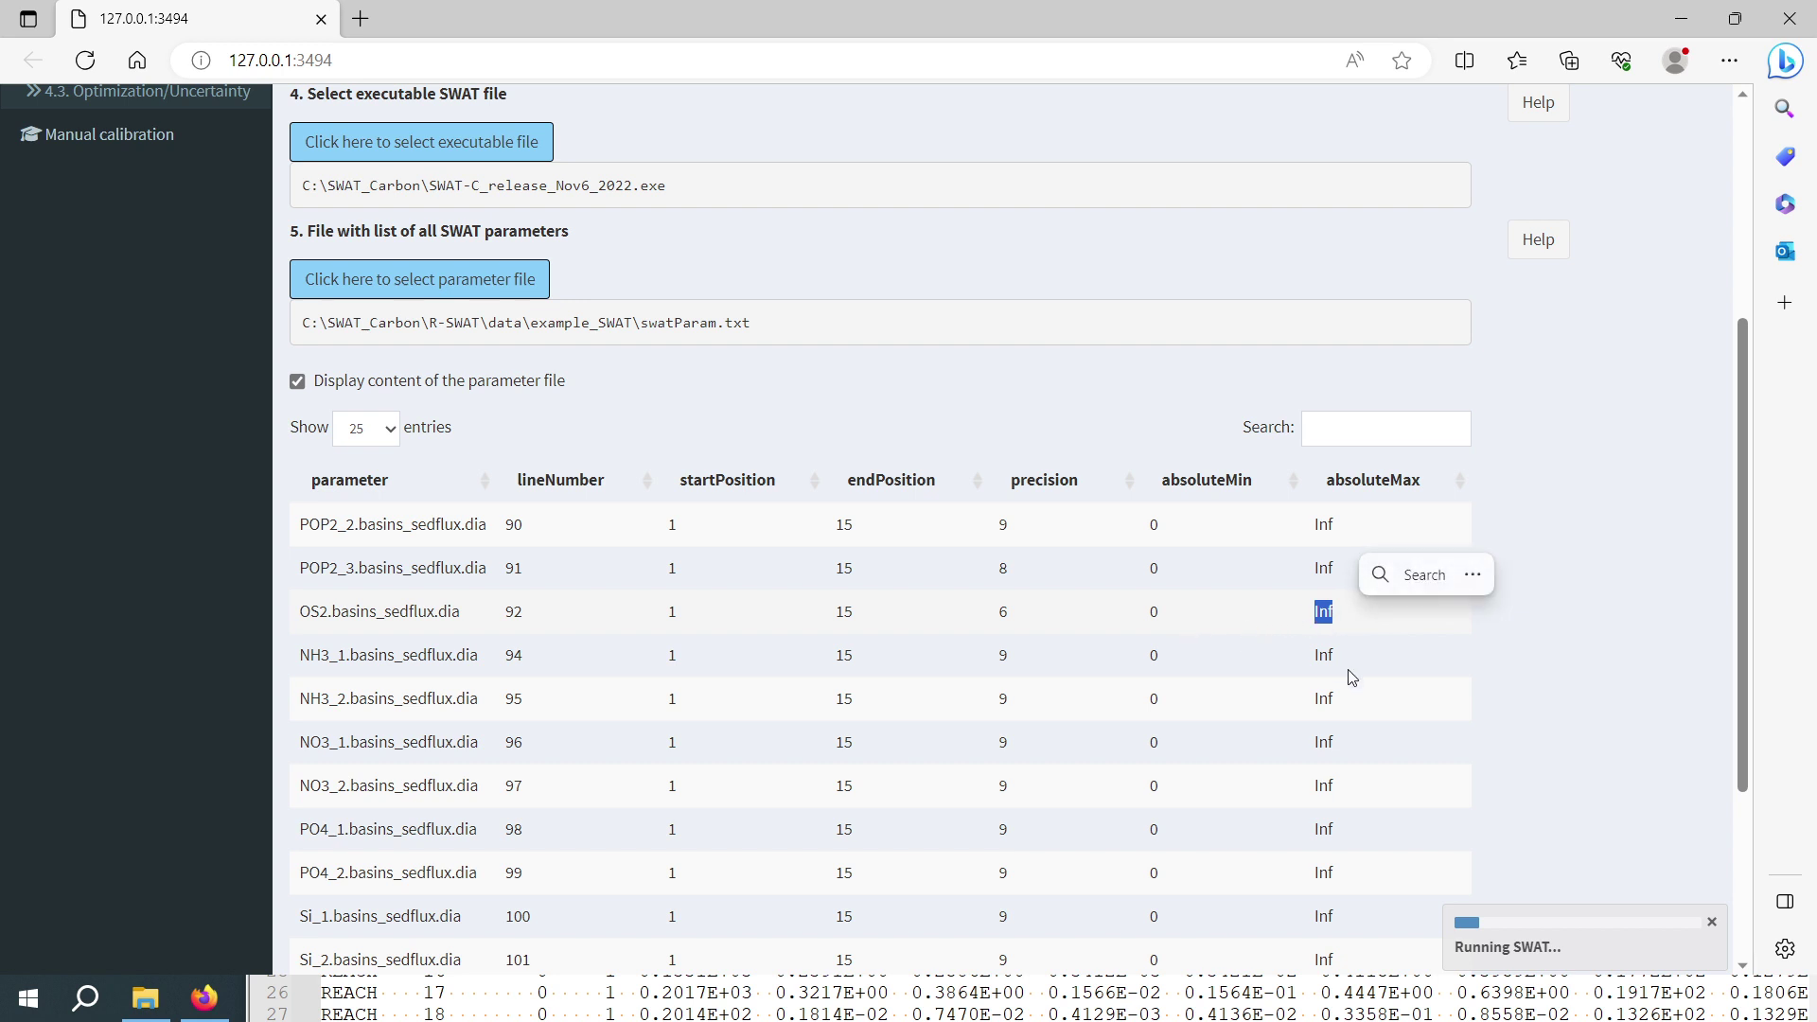
pyautogui.doubleClick(1323, 659)
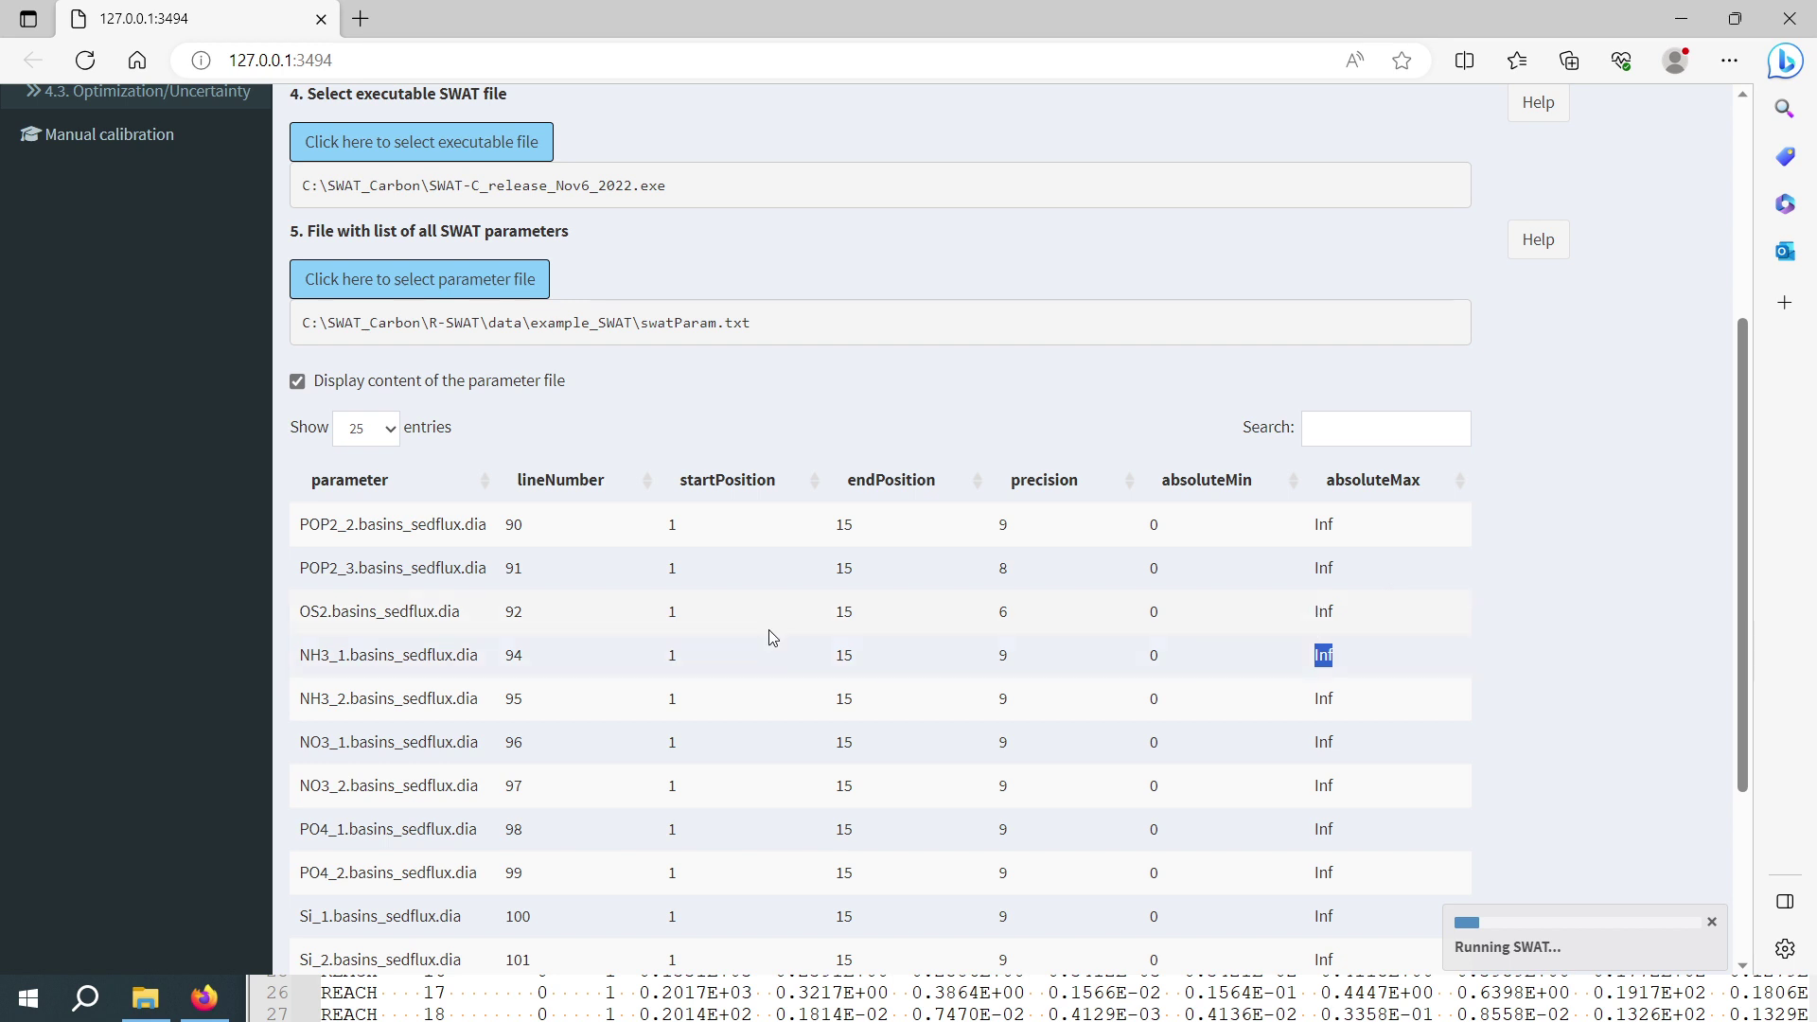
pyautogui.scroll(3, 558, 655)
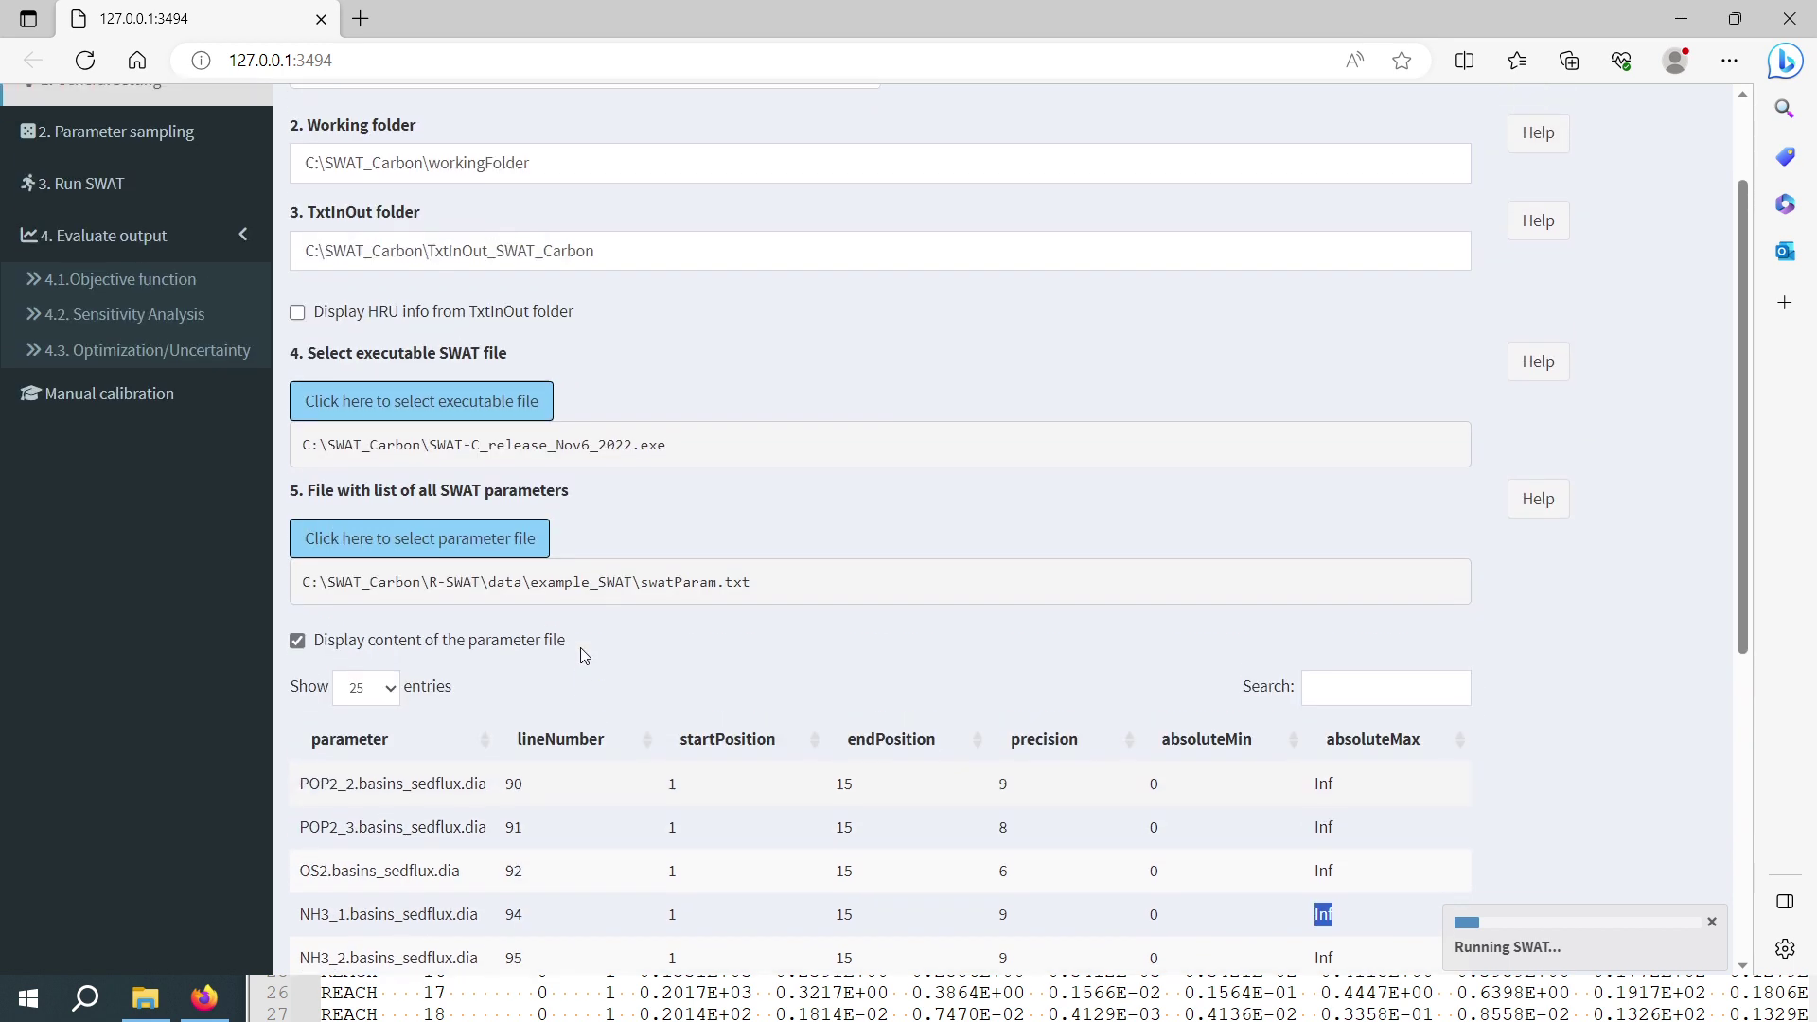
pyautogui.doubleClick(1323, 836)
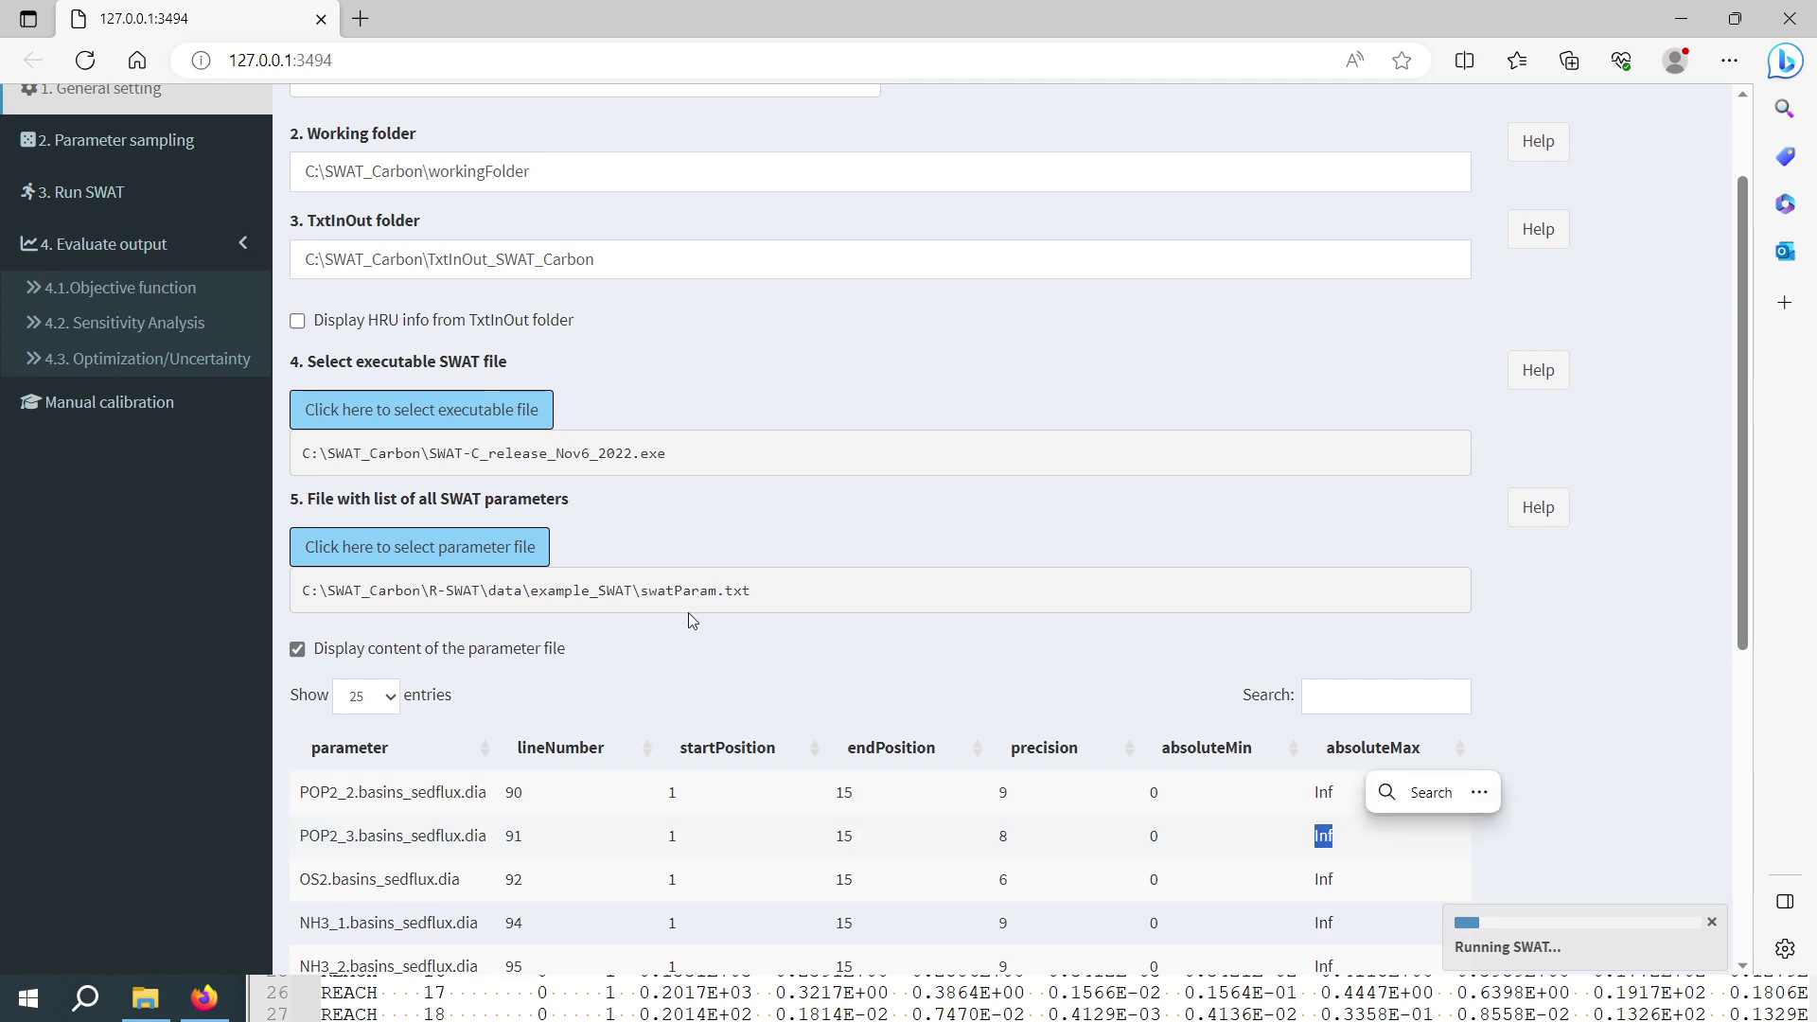
pyautogui.scroll(-2, 1136, 595)
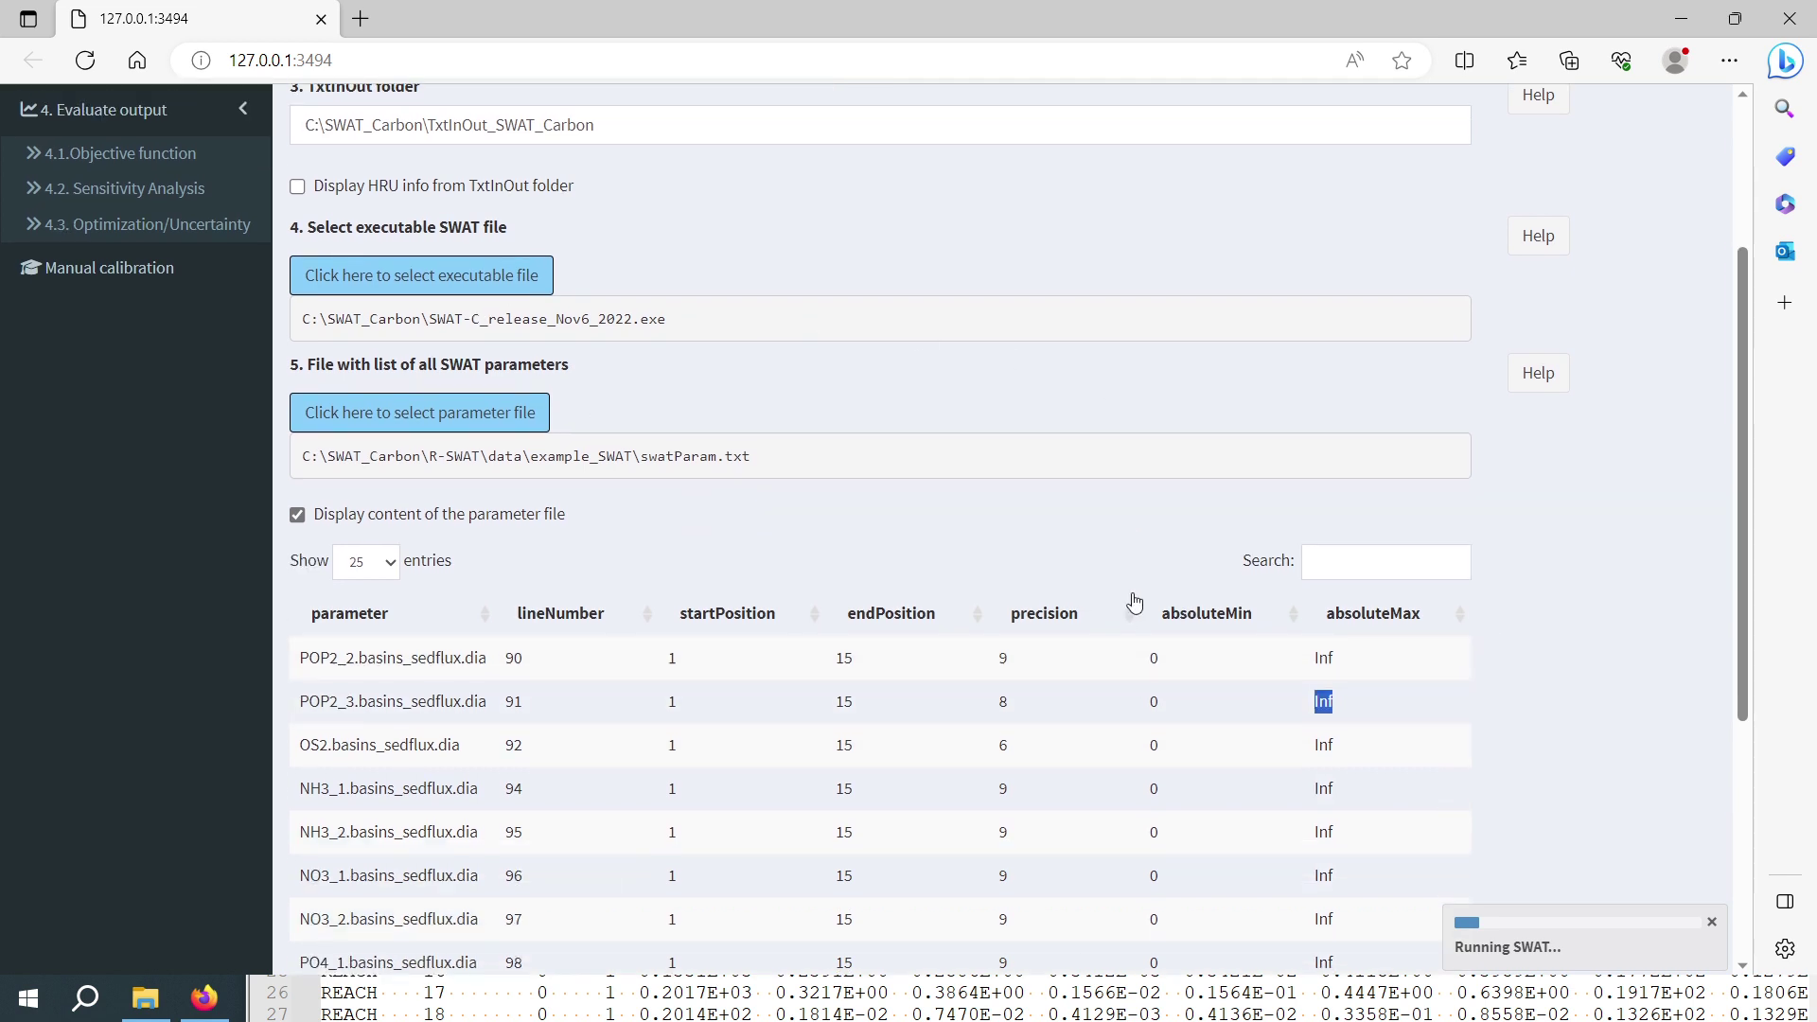
pyautogui.scroll(3, 1136, 602)
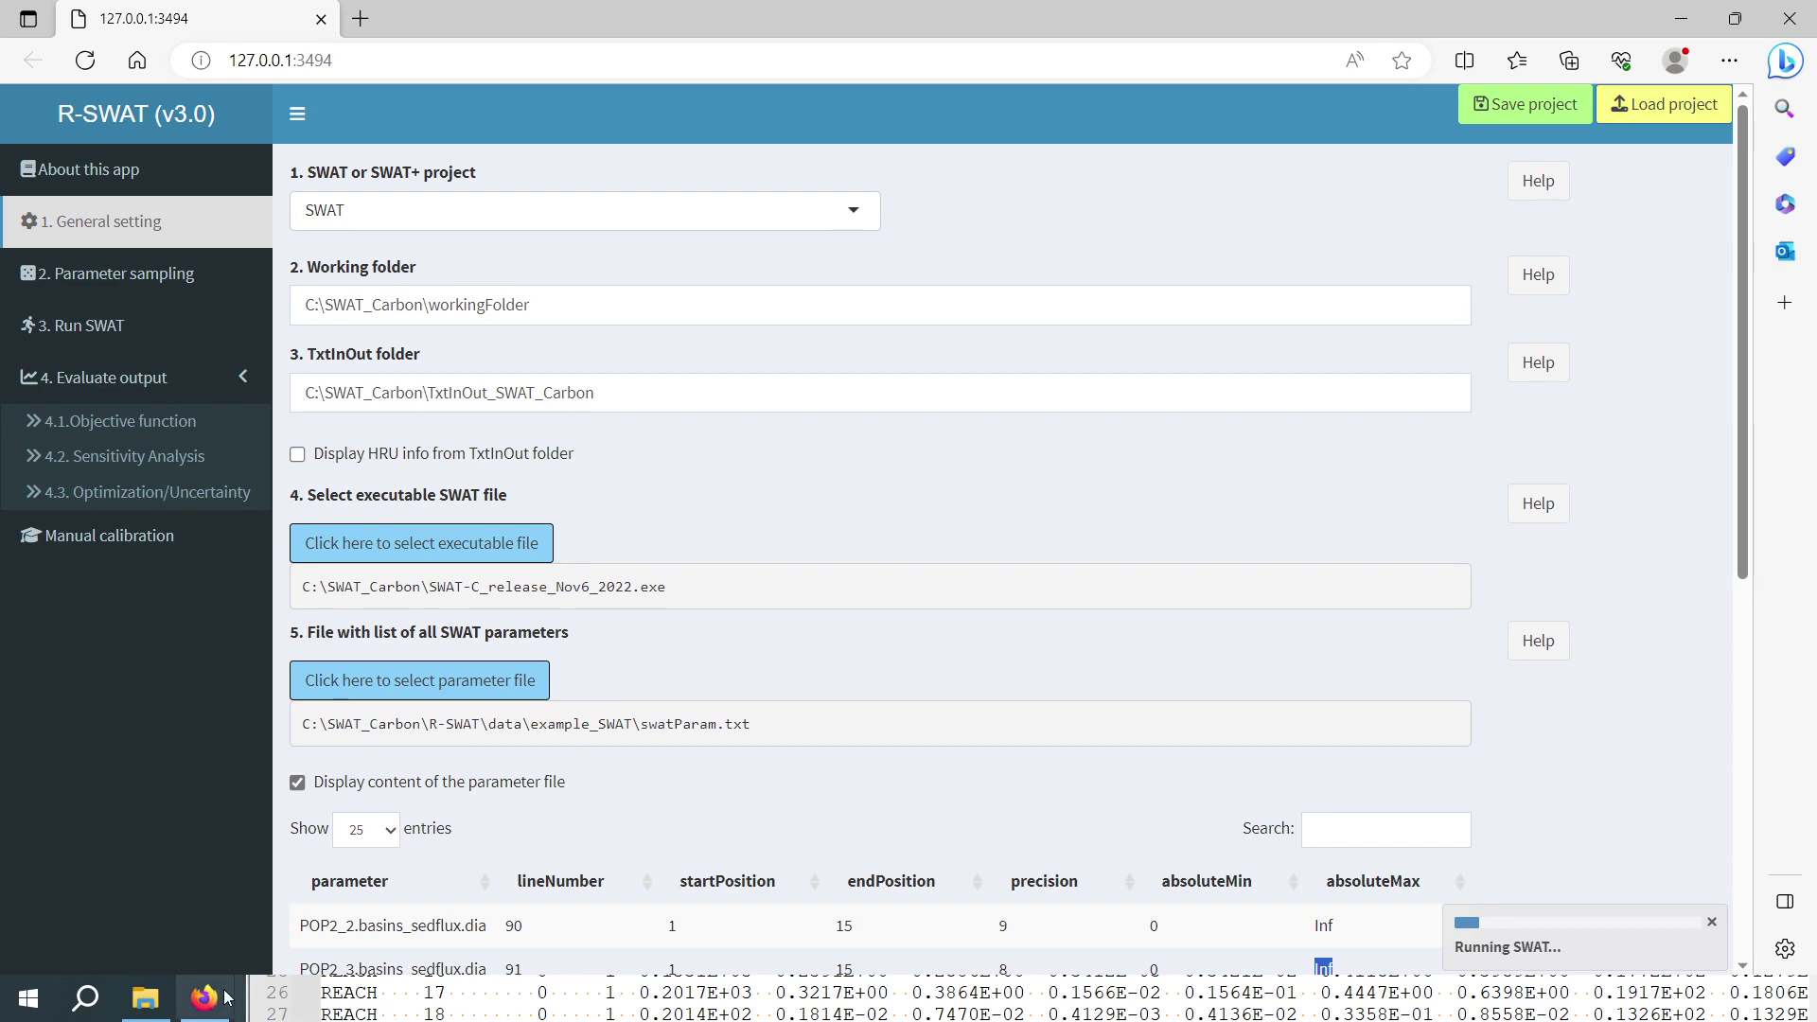
# Minimize the R-SWAT browser and the Notepad++ window to bring up the SWAT-Carbon input files and codes page in Firefox
pyautogui.click(1674, 17)
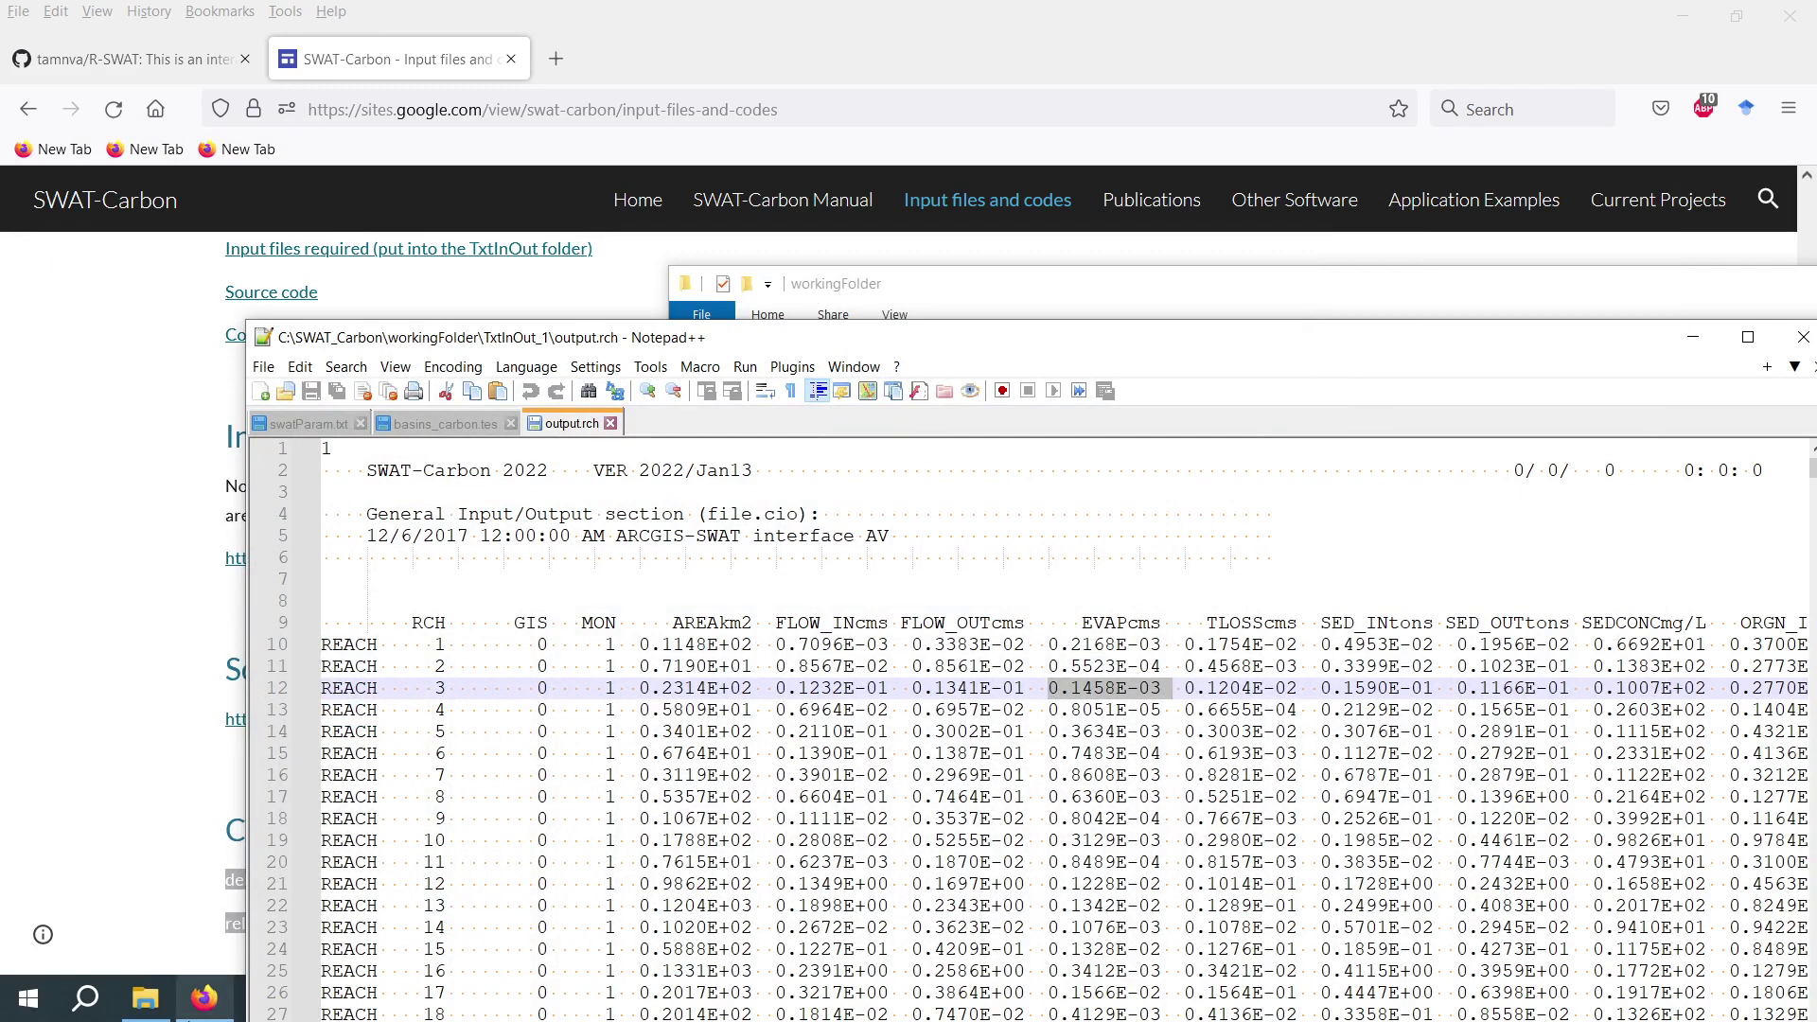
pyautogui.click(204, 998)
pyautogui.click(420, 1015)
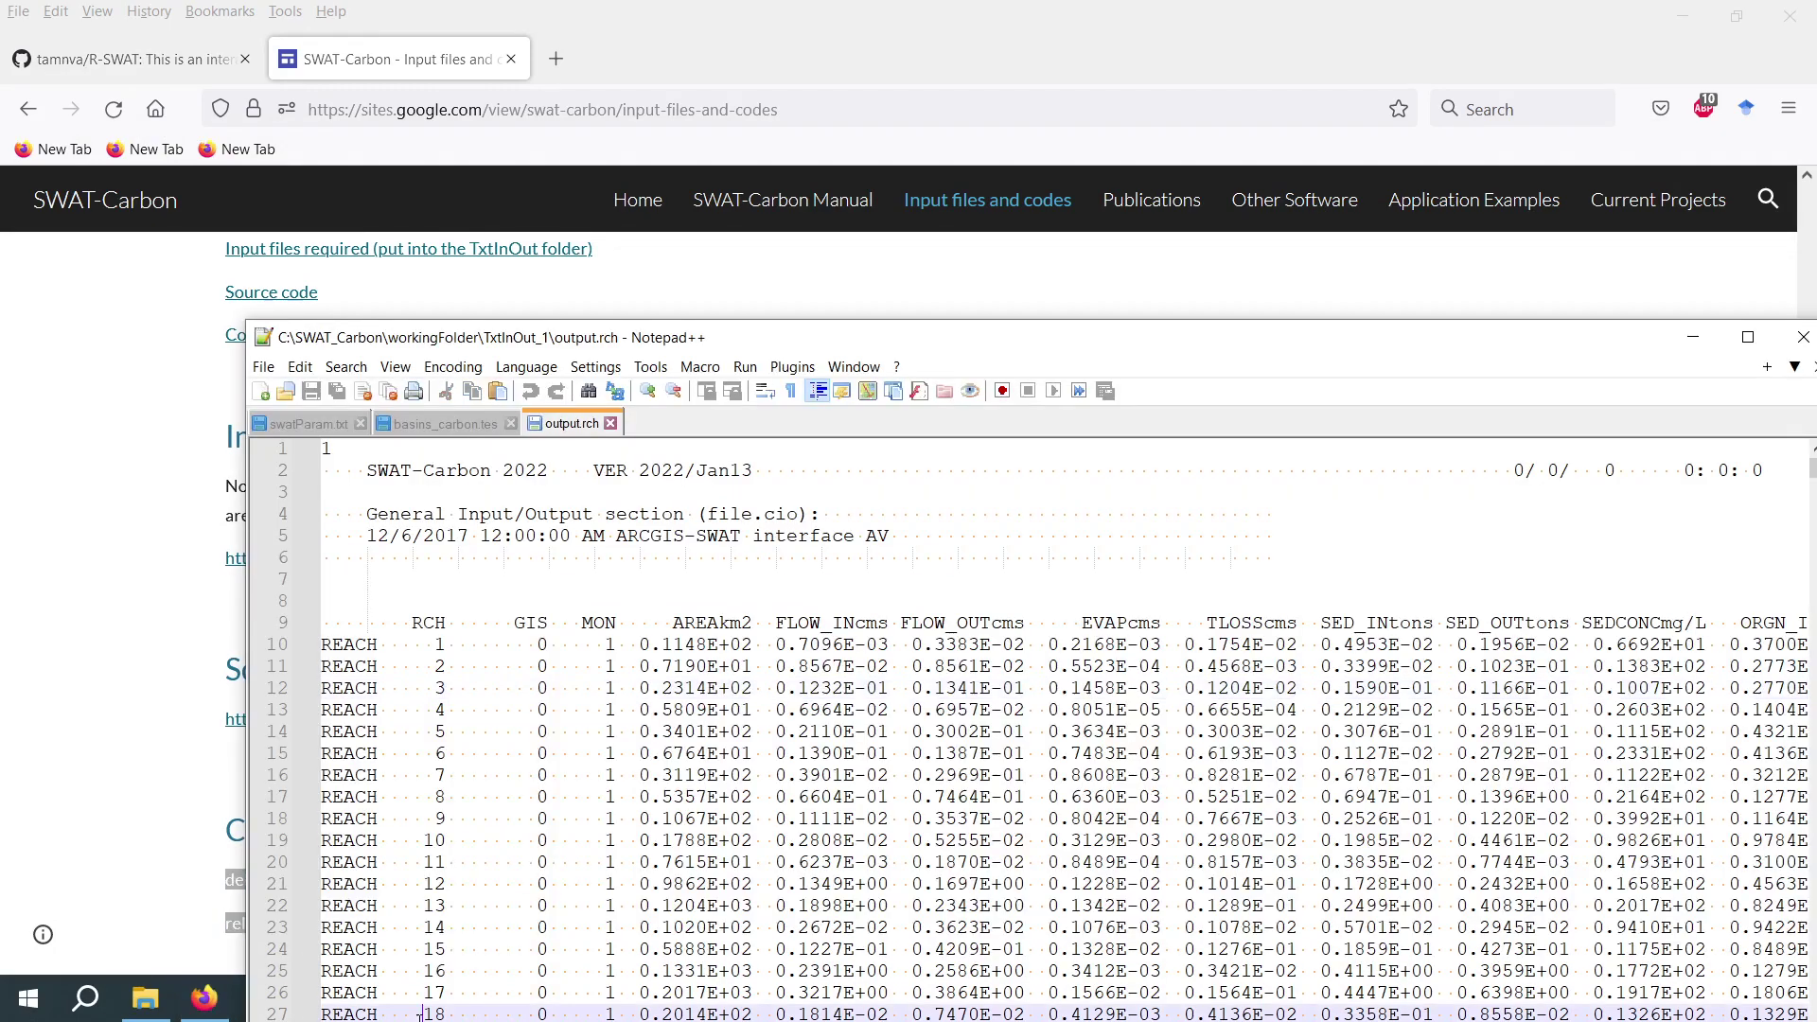
pyautogui.click(1693, 337)
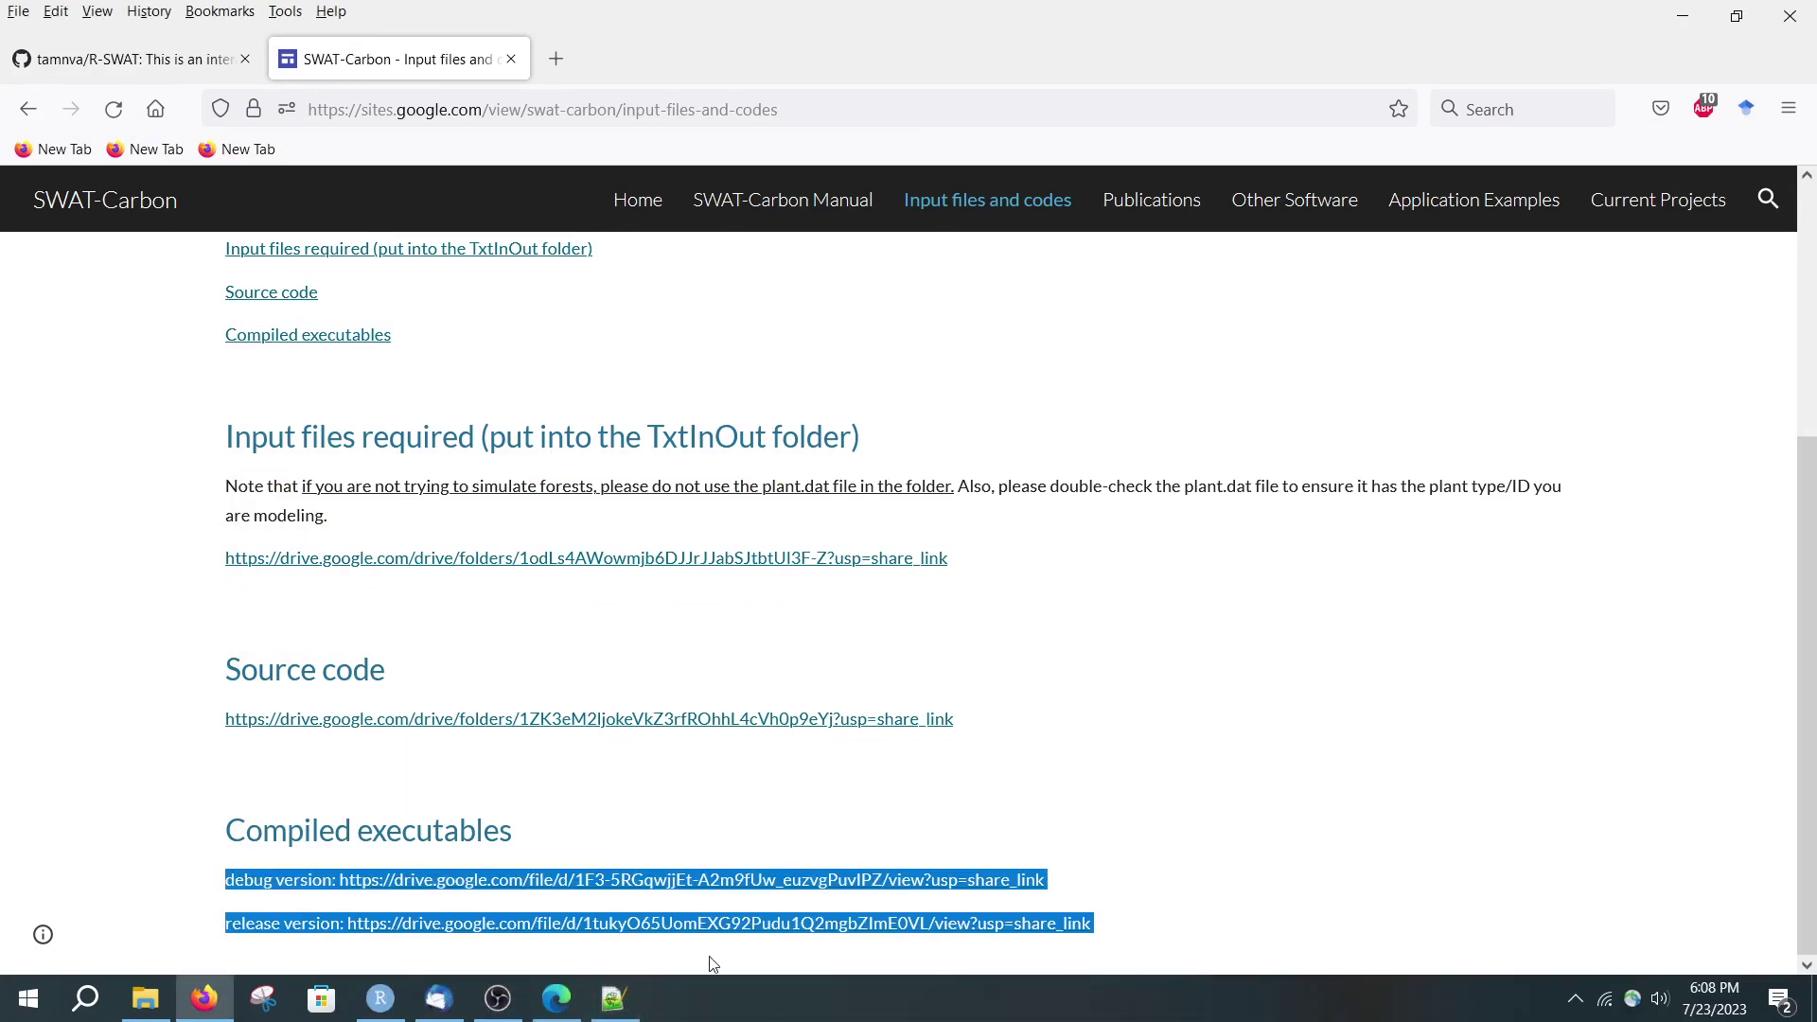